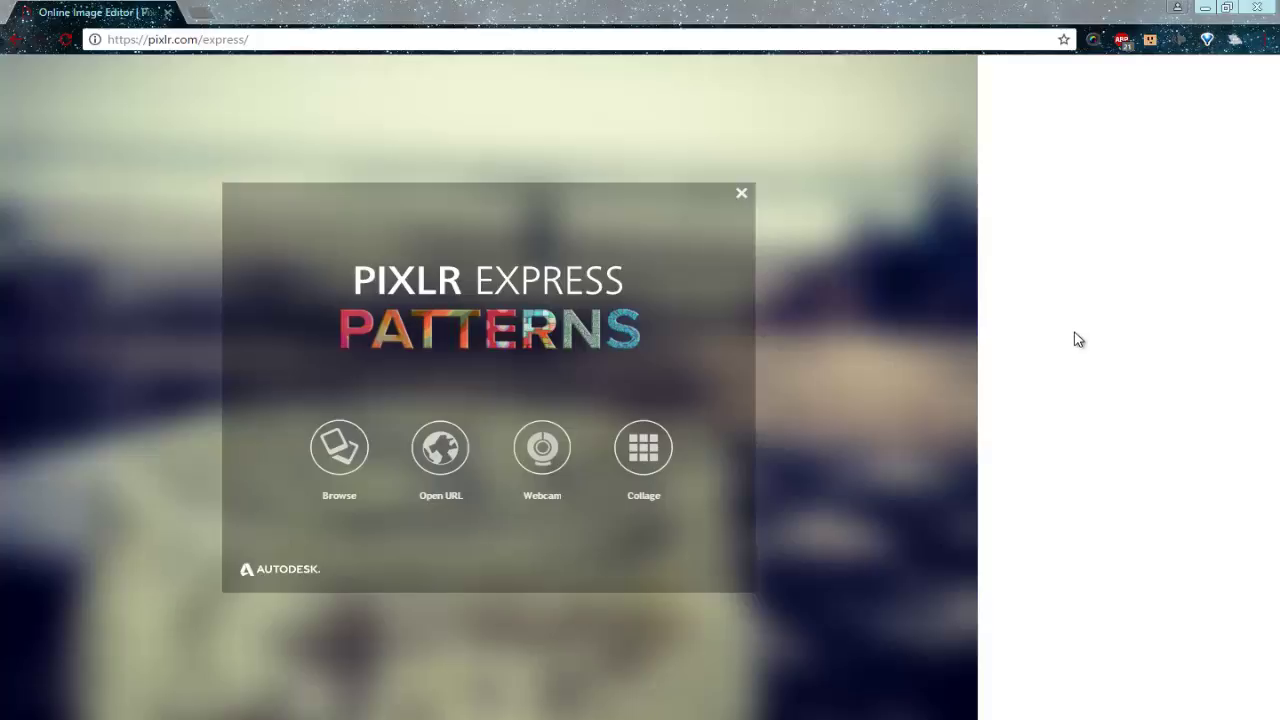
{"action": "left_click", "coordinate": [238, 8]}
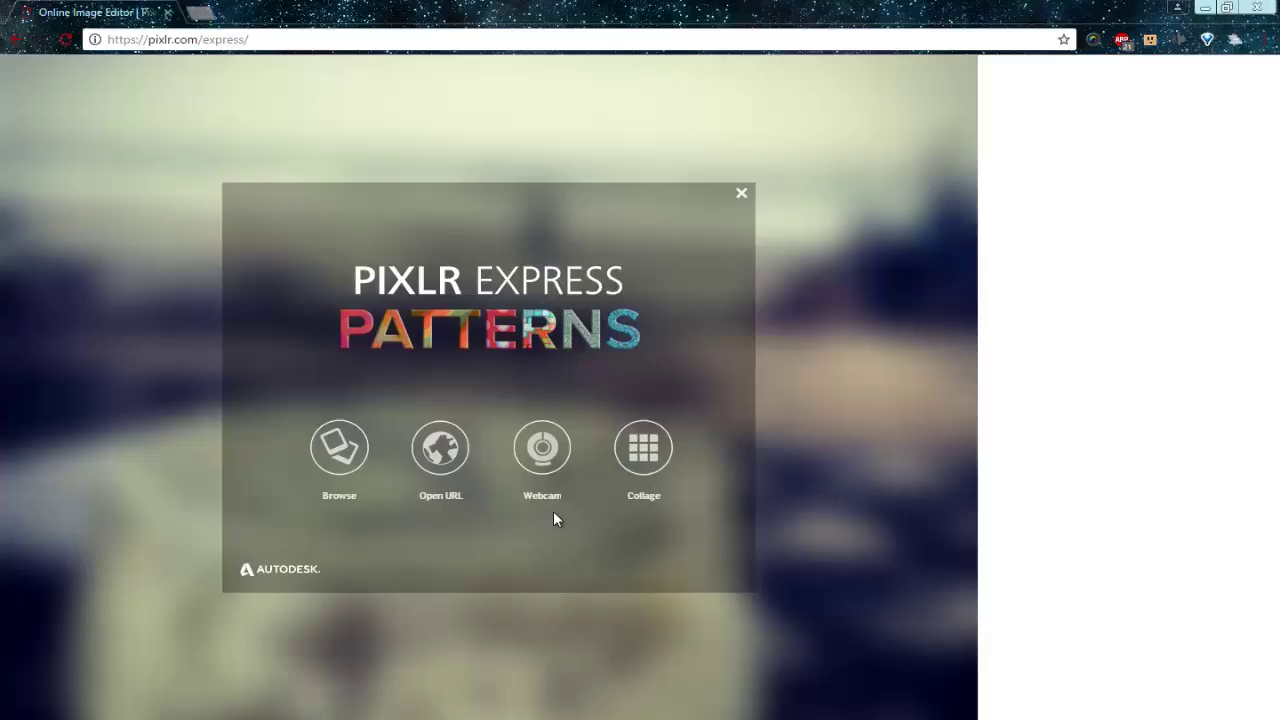
{"action": "left_click", "coordinate": [338, 465]}
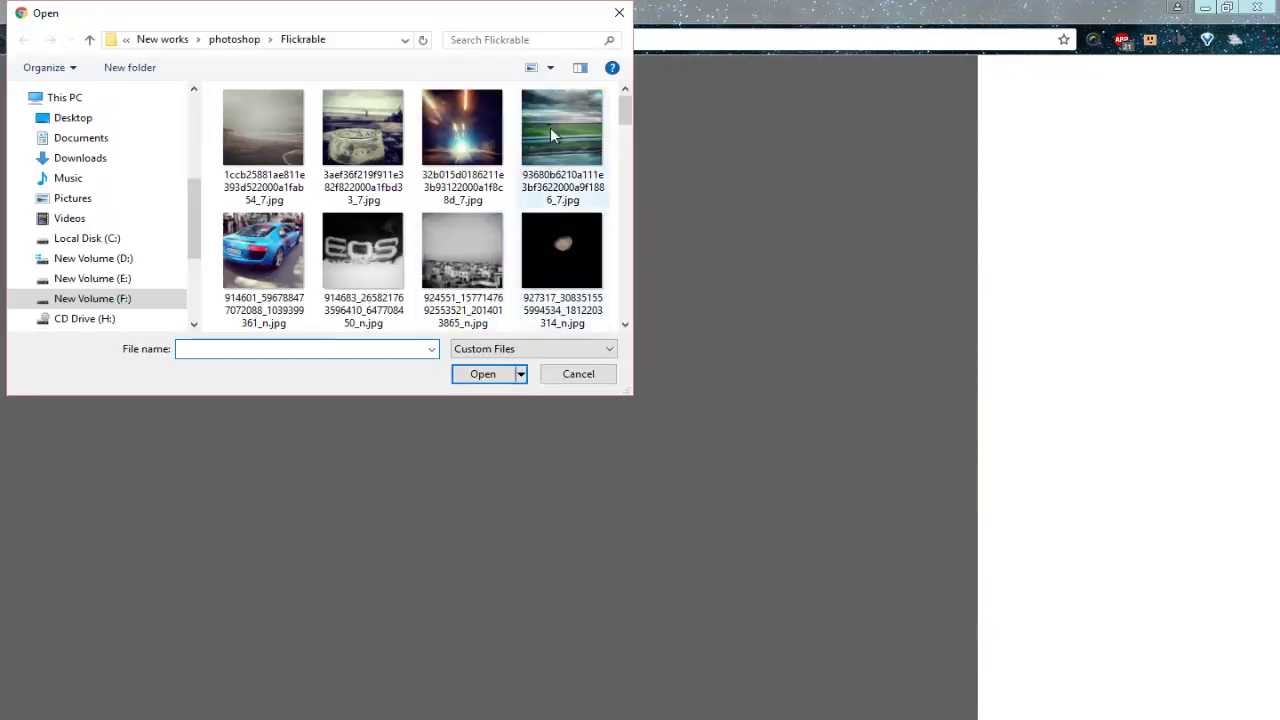
{"action": "left_click", "coordinate": [572, 378]}
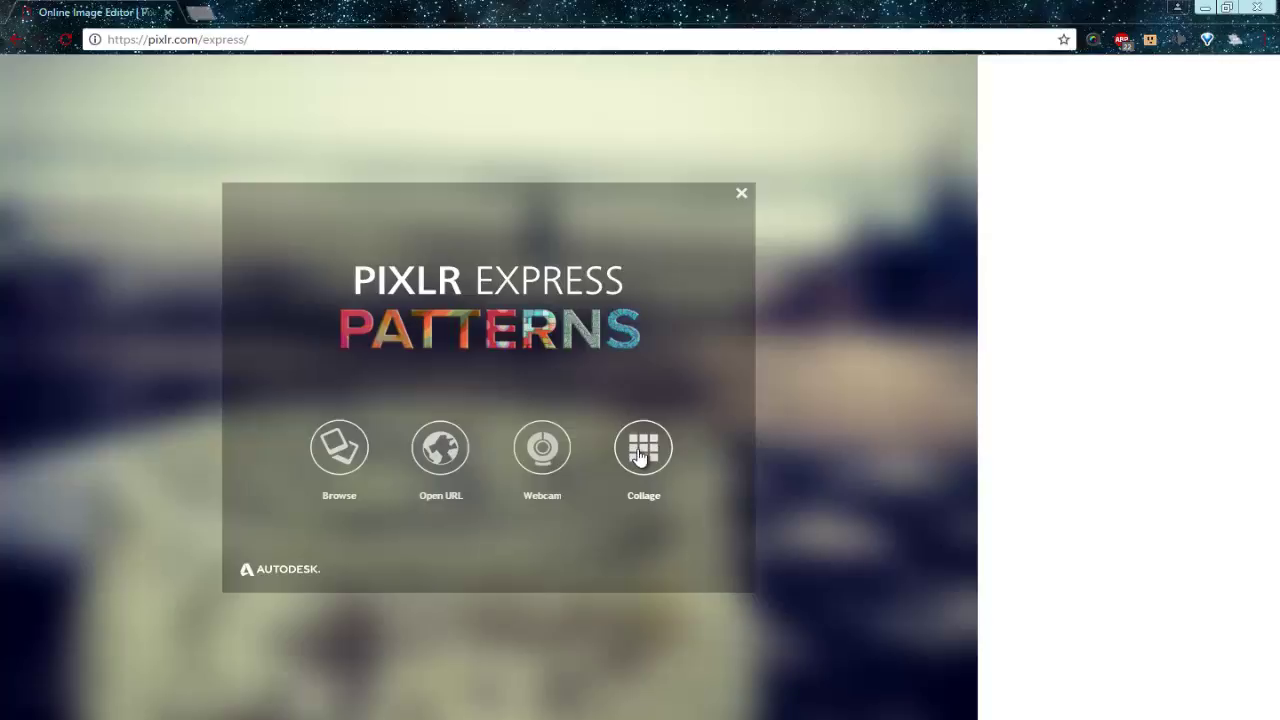
Open the beach glass photo 3aef36f219f911e382f822000a1fbd33_7.jpg from the Flickrable folder
{"action": "left_click", "coordinate": [342, 445]}
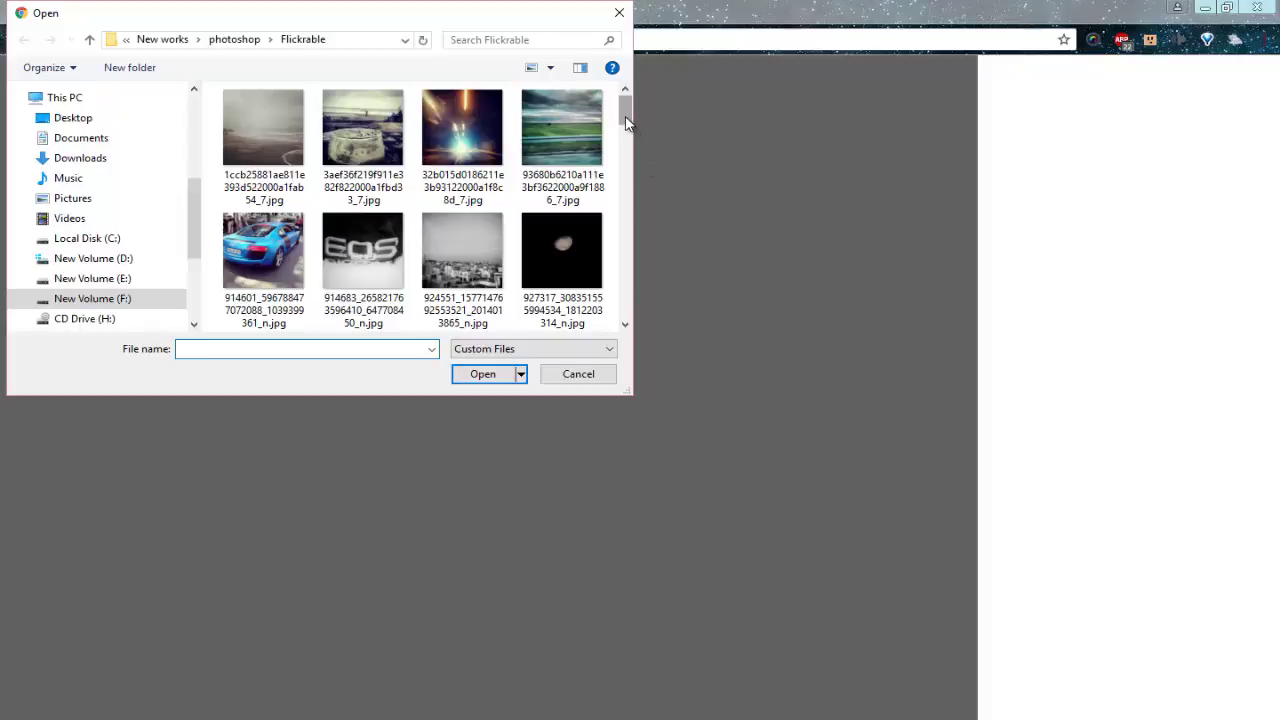
{"action": "mouse_move", "coordinate": [625, 120]}
{"action": "left_mouse_down"}
{"action": "mouse_move", "coordinate": [630, 148]}
{"action": "mouse_move", "coordinate": [627, 119]}
{"action": "left_mouse_up"}
{"action": "double_click", "coordinate": [375, 153]}
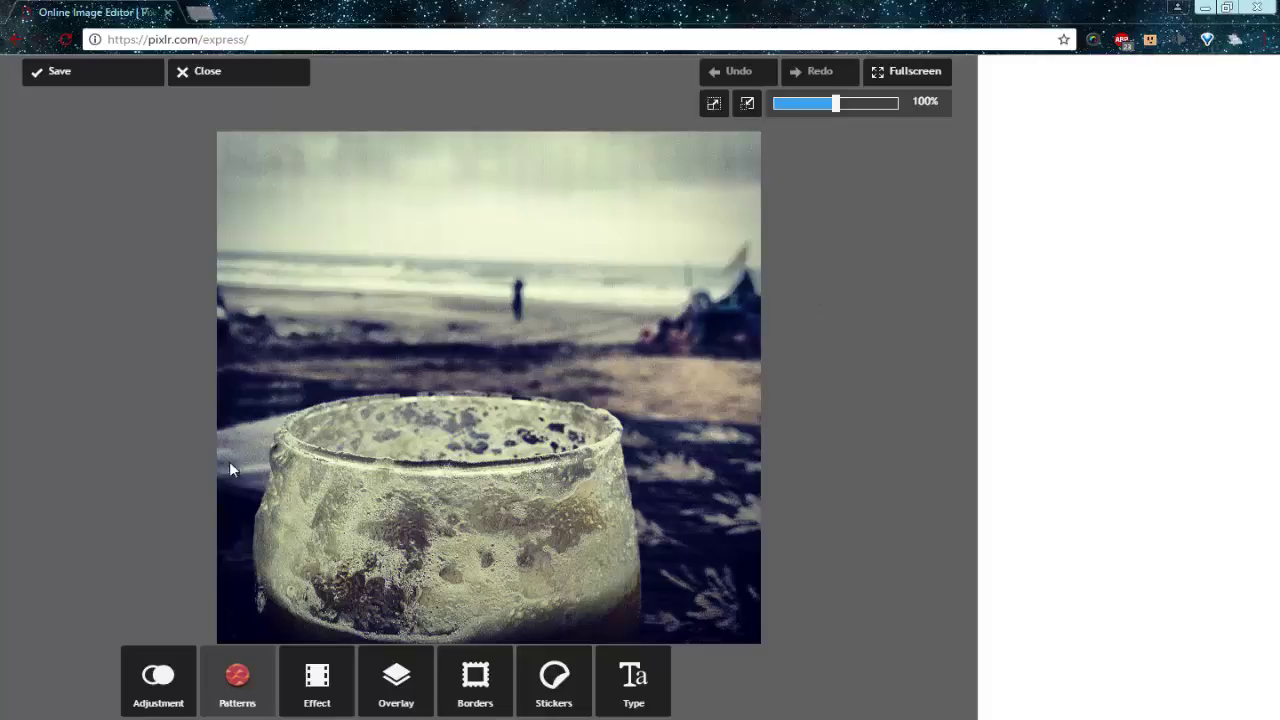
Try to erase the distant person on the beach with the Heal adjustment, and cancel the change
{"action": "left_click", "coordinate": [155, 697]}
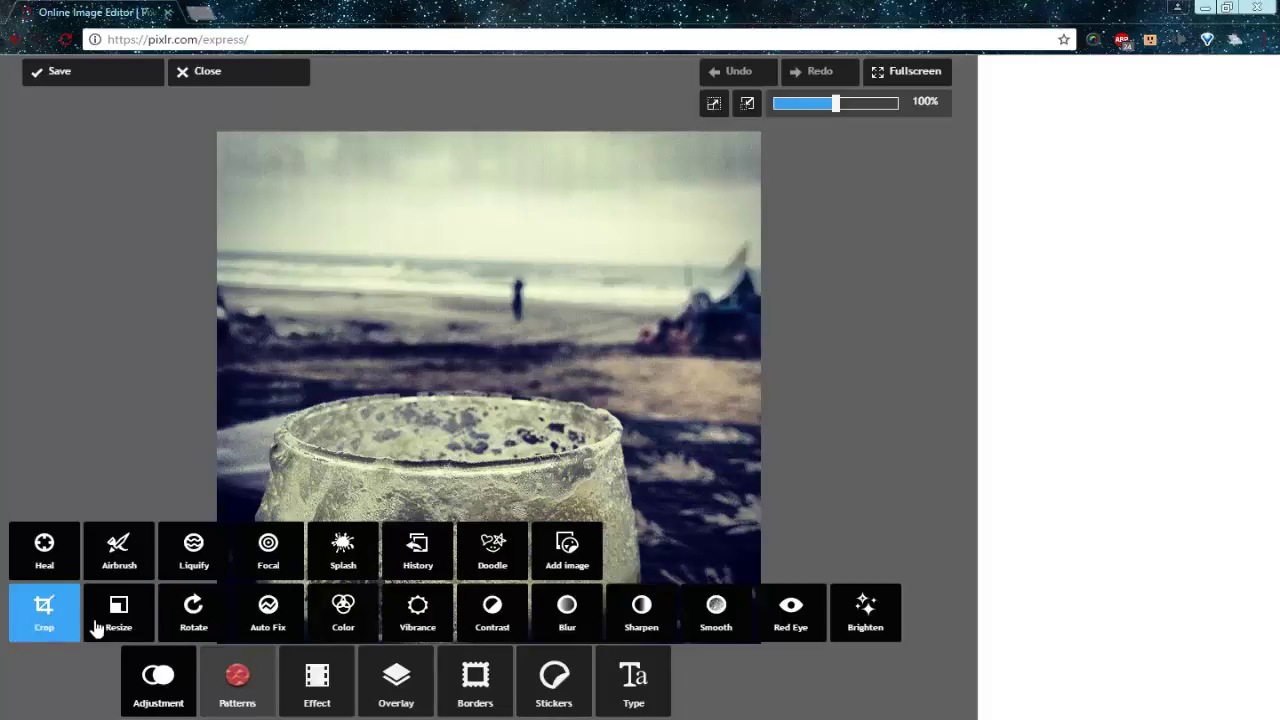
{"action": "left_click", "coordinate": [54, 562]}
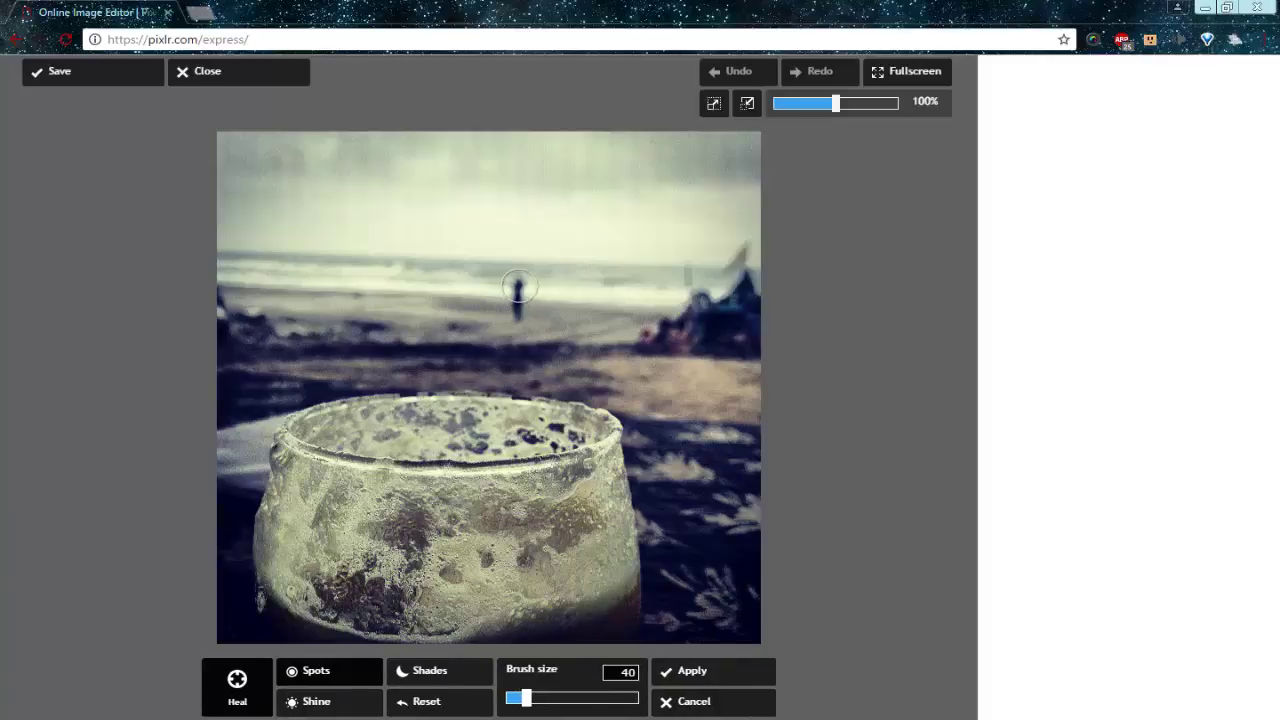
{"action": "mouse_move", "coordinate": [518, 288]}
{"action": "left_mouse_down"}
{"action": "mouse_move", "coordinate": [519, 325]}
{"action": "mouse_move", "coordinate": [519, 308]}
{"action": "left_mouse_up"}
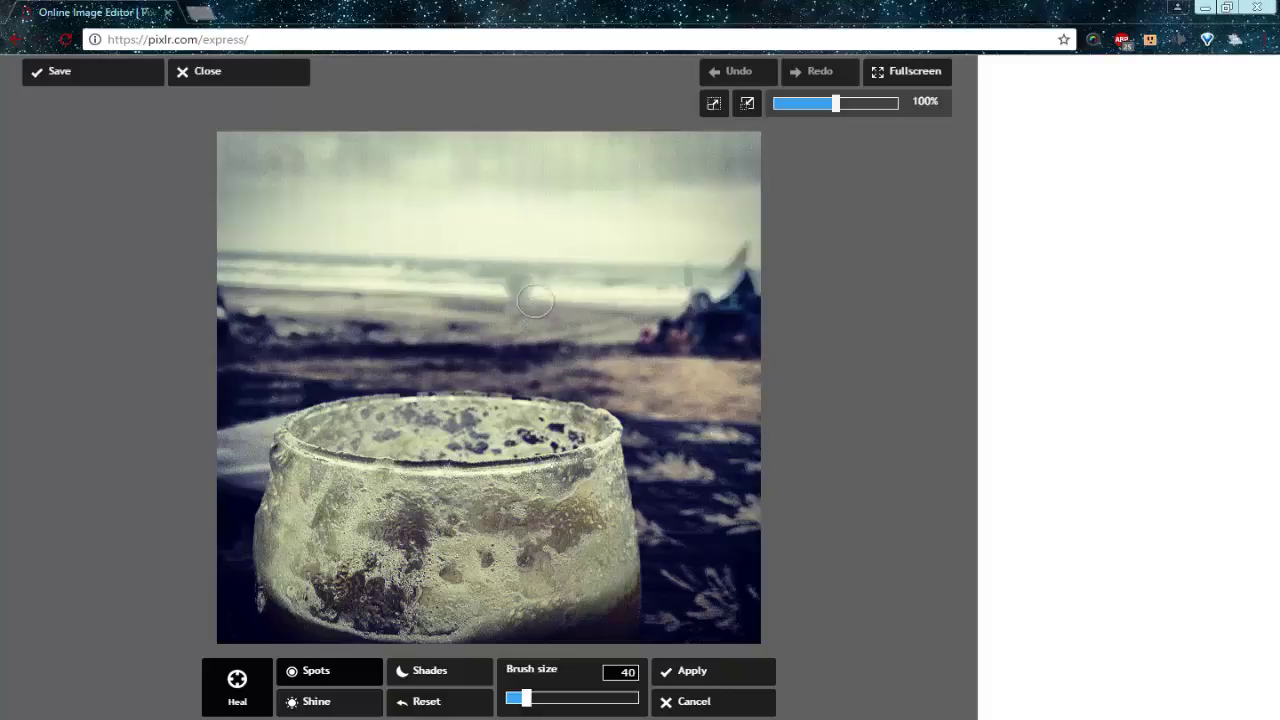
{"action": "left_click", "coordinate": [718, 710]}
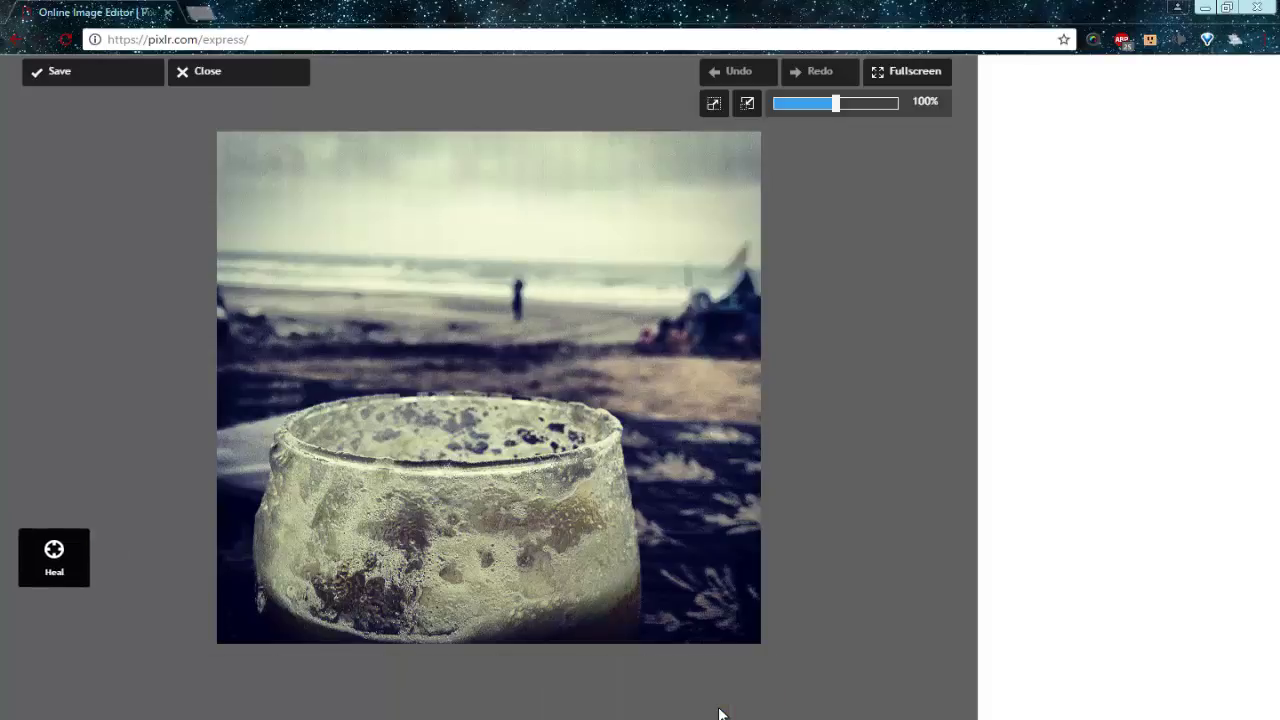
Try the Heal adjustment on the droplets just below the glass's rim at its outer edge, and cancel the change
{"action": "left_click", "coordinate": [70, 555]}
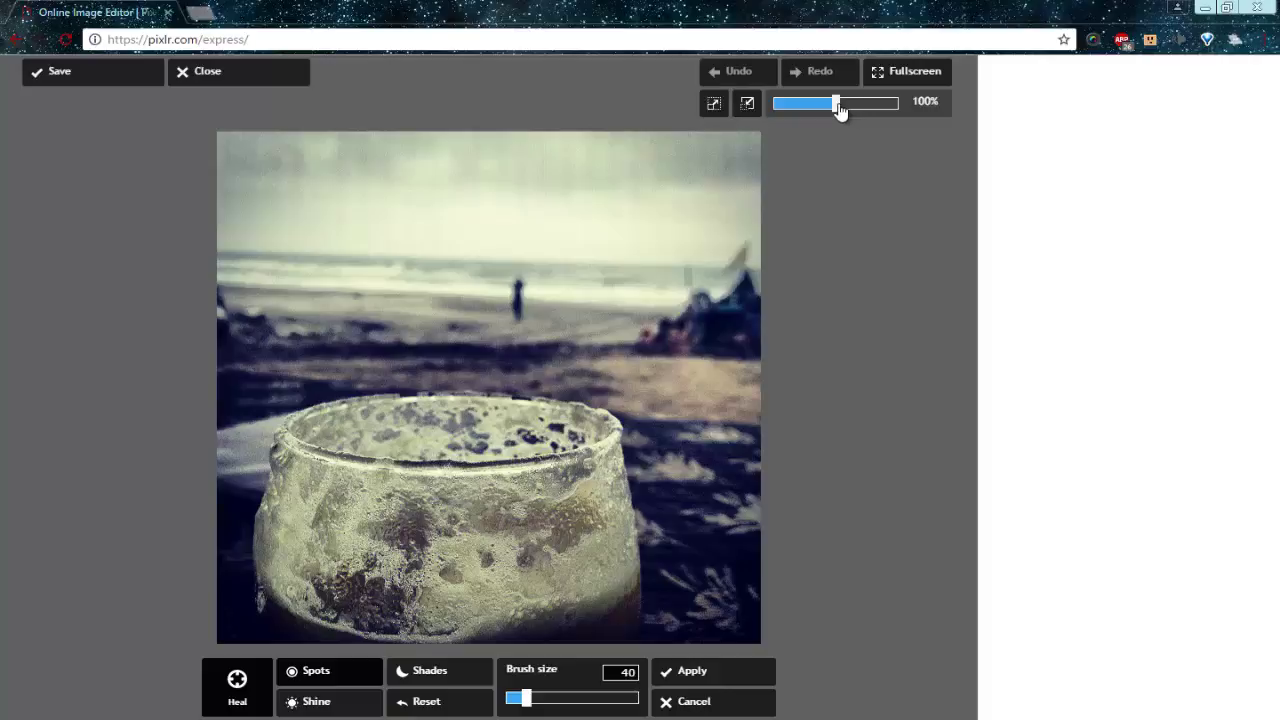
{"action": "left_click_drag", "start_coordinate": [840, 110], "coordinate": [843, 110]}
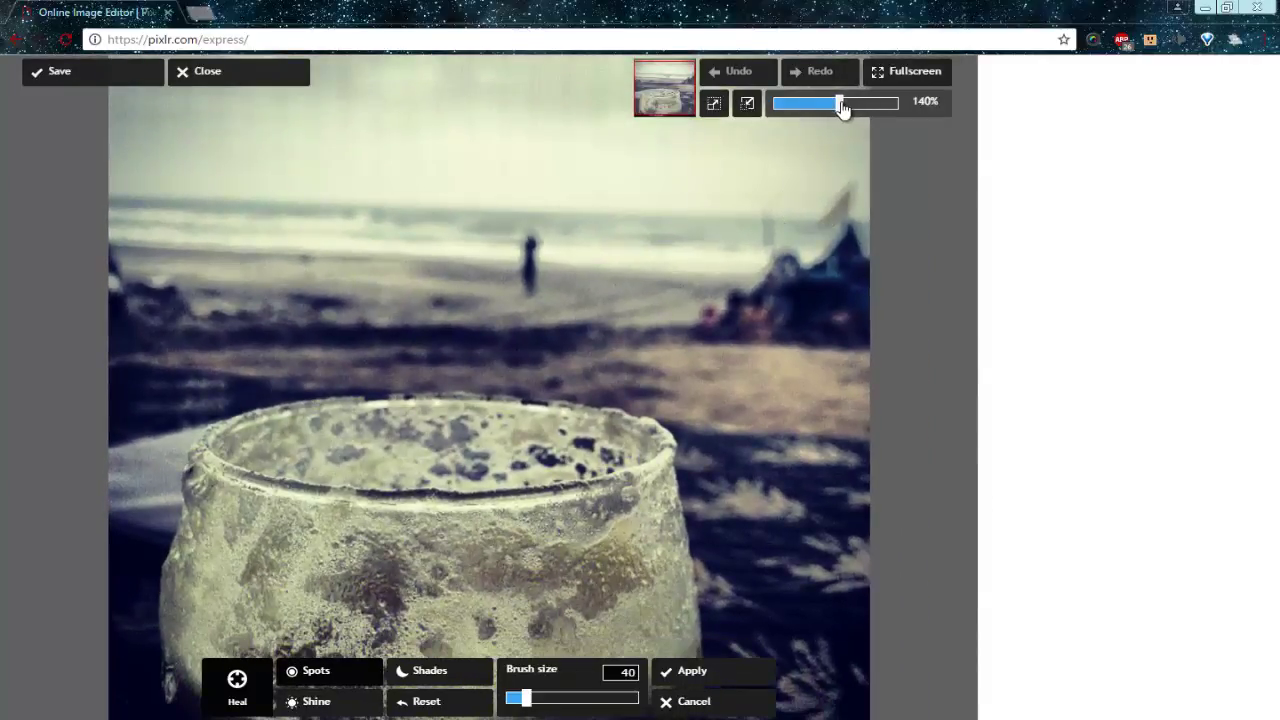
{"action": "left_click_drag", "start_coordinate": [843, 108], "coordinate": [849, 108]}
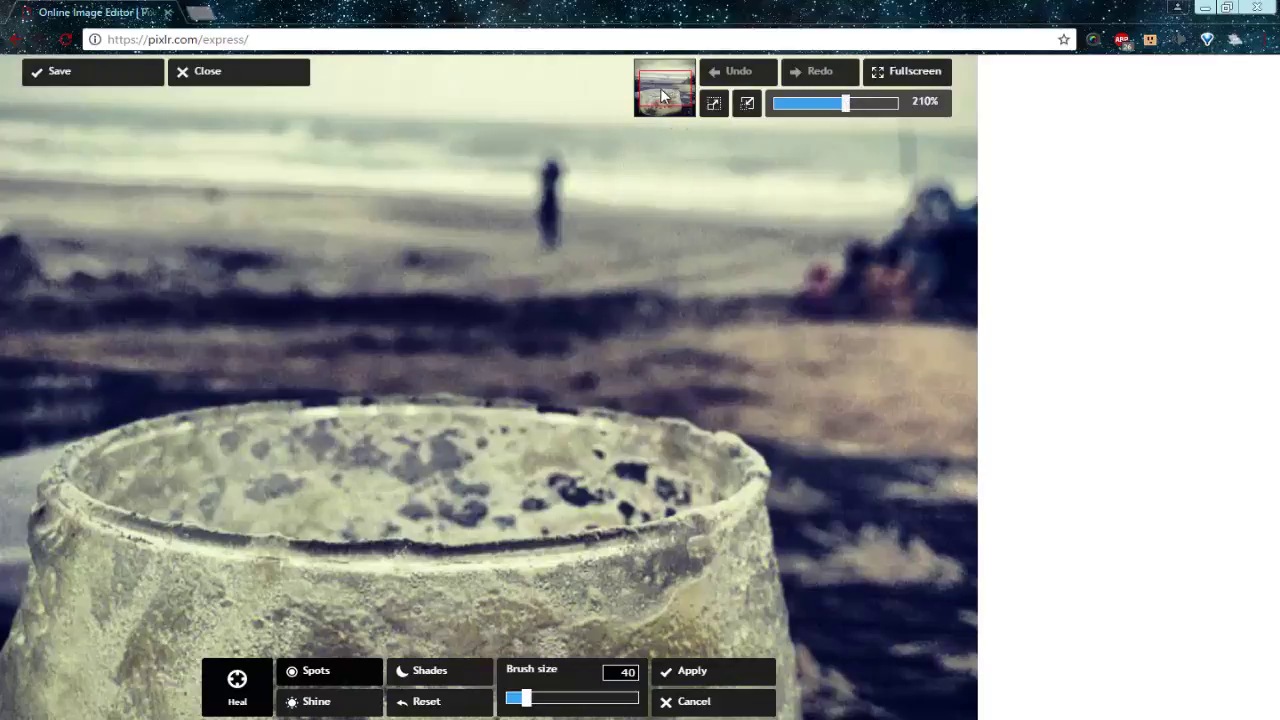
{"action": "mouse_move", "coordinate": [662, 84]}
{"action": "left_mouse_down"}
{"action": "mouse_move", "coordinate": [668, 103]}
{"action": "mouse_move", "coordinate": [657, 84]}
{"action": "mouse_move", "coordinate": [649, 92]}
{"action": "left_mouse_up"}
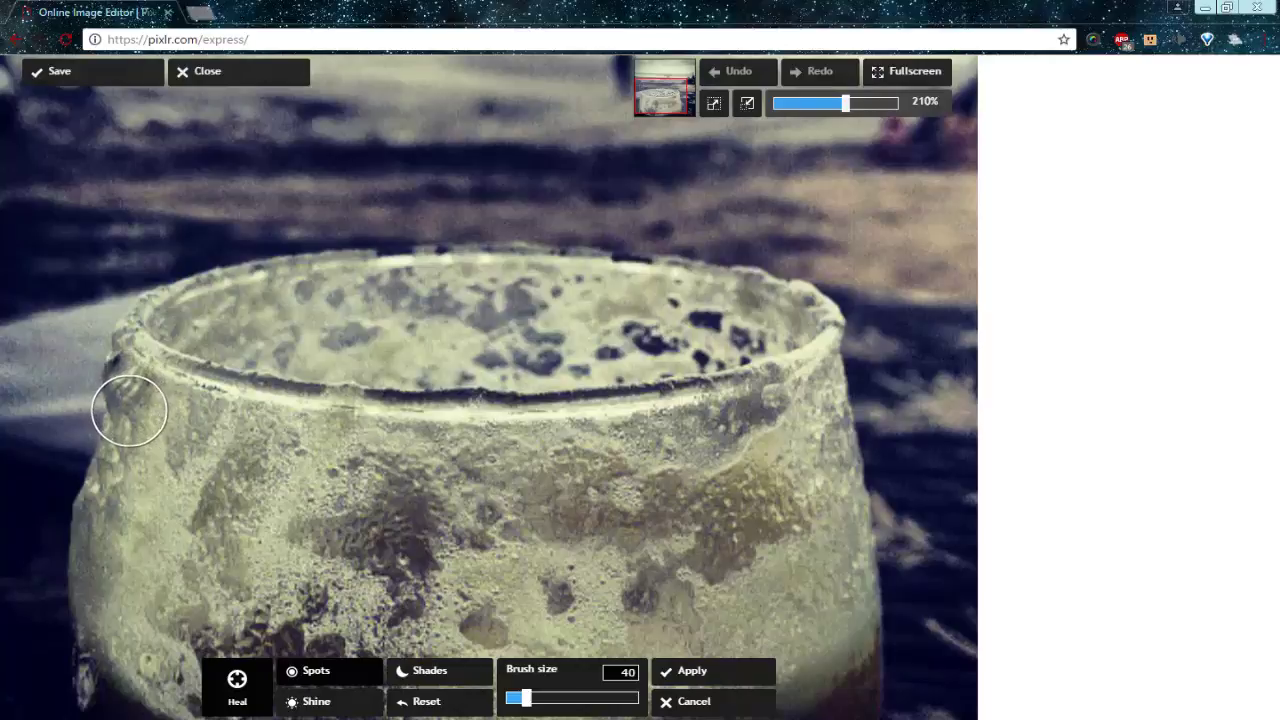
{"action": "left_click", "coordinate": [123, 392]}
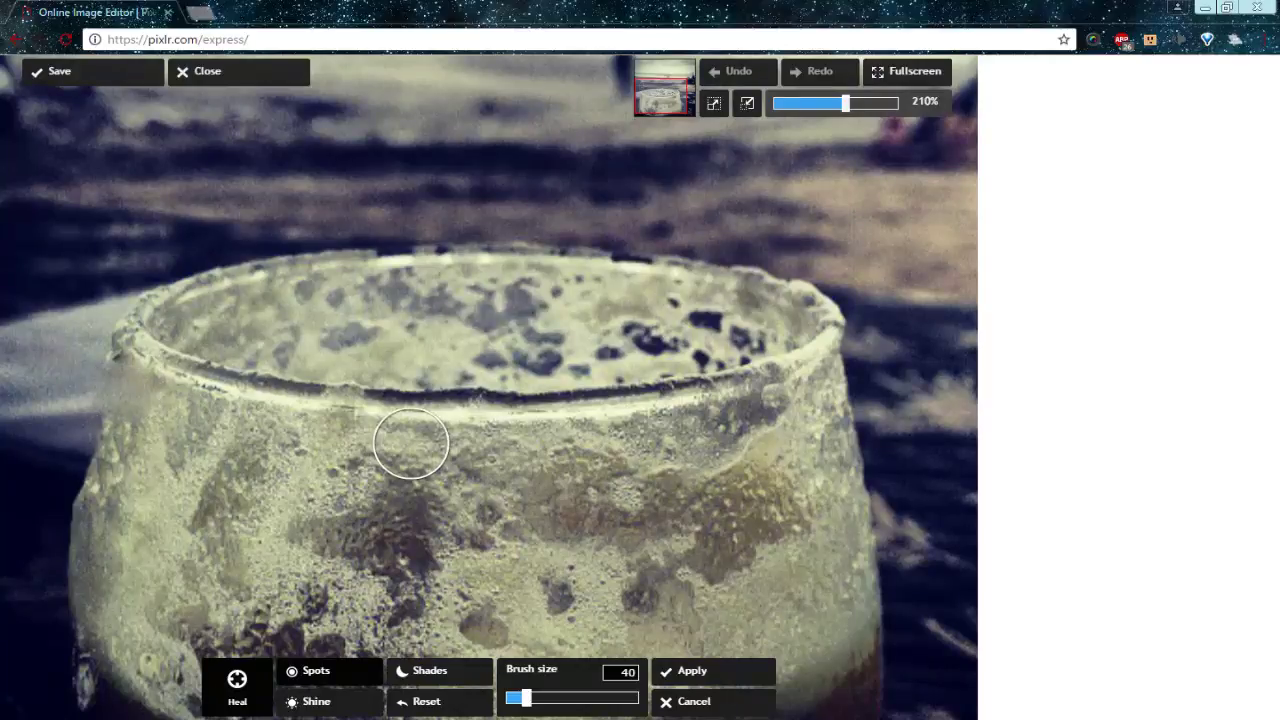
{"action": "left_click", "coordinate": [763, 703]}
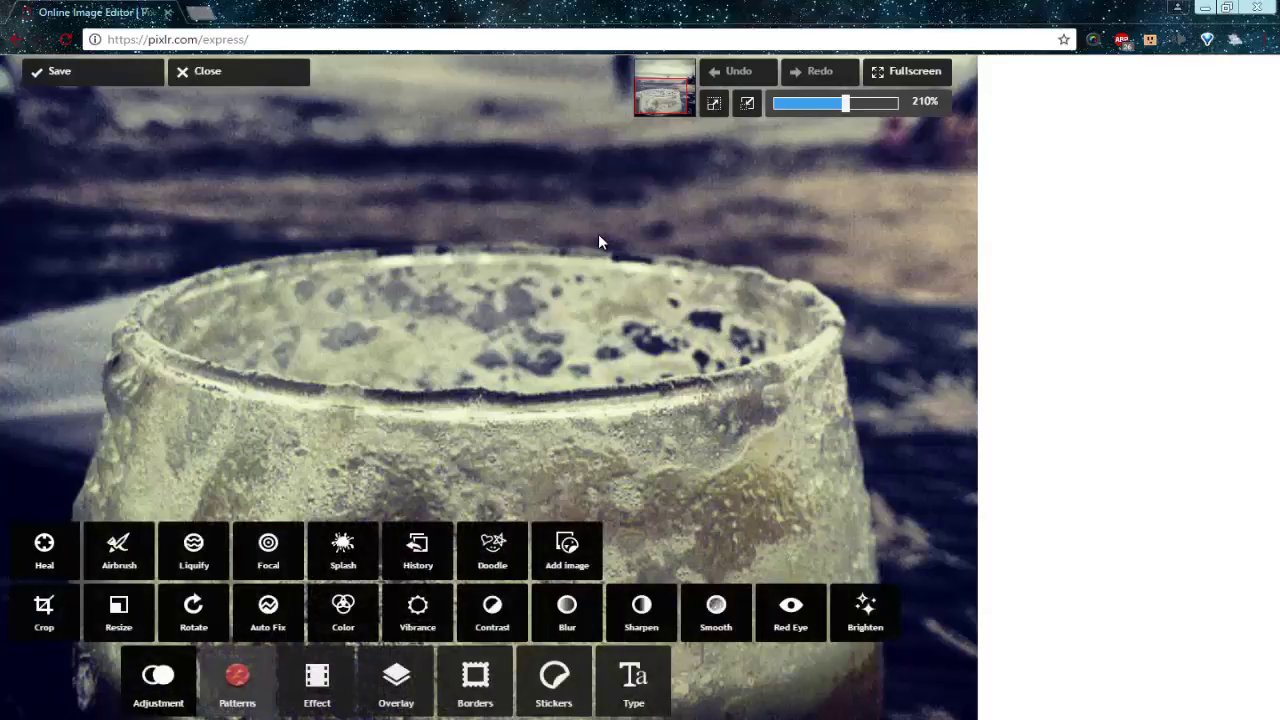
{"action": "left_click", "coordinate": [748, 105]}
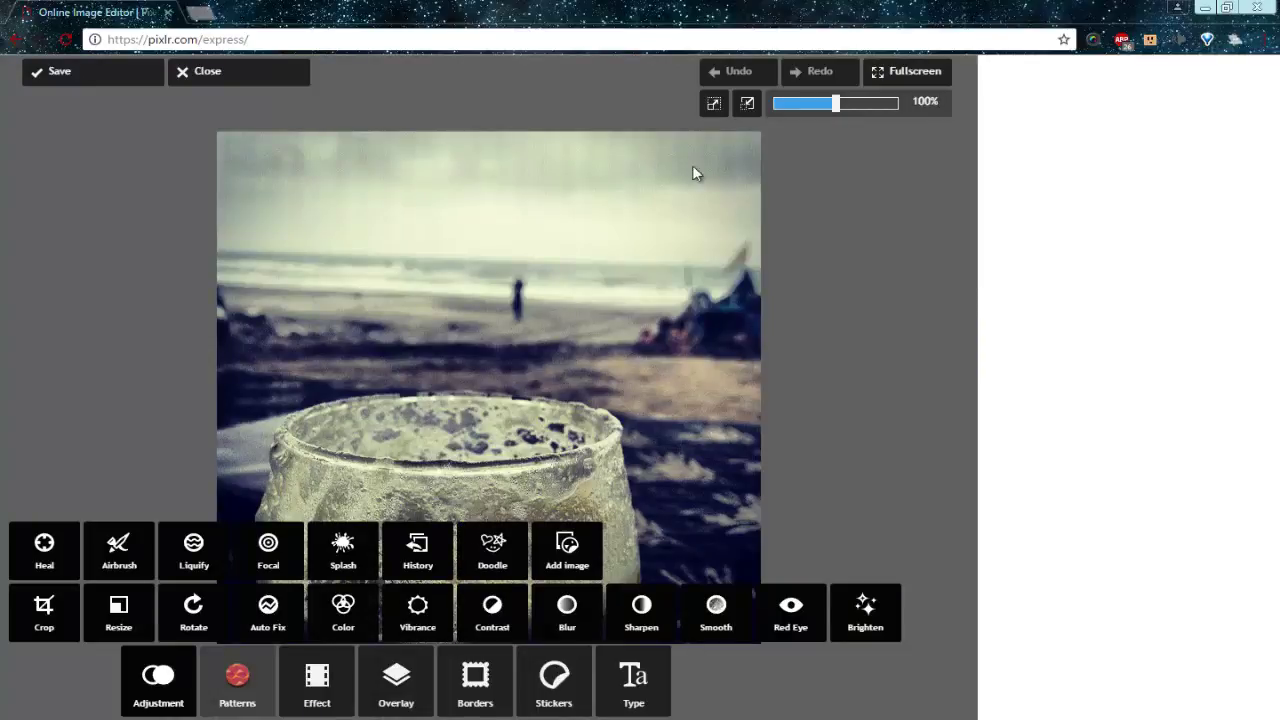
Try healing the standing person's upper and lower body with Heal's Spots mode, and discard the edit
{"action": "left_click", "coordinate": [62, 558]}
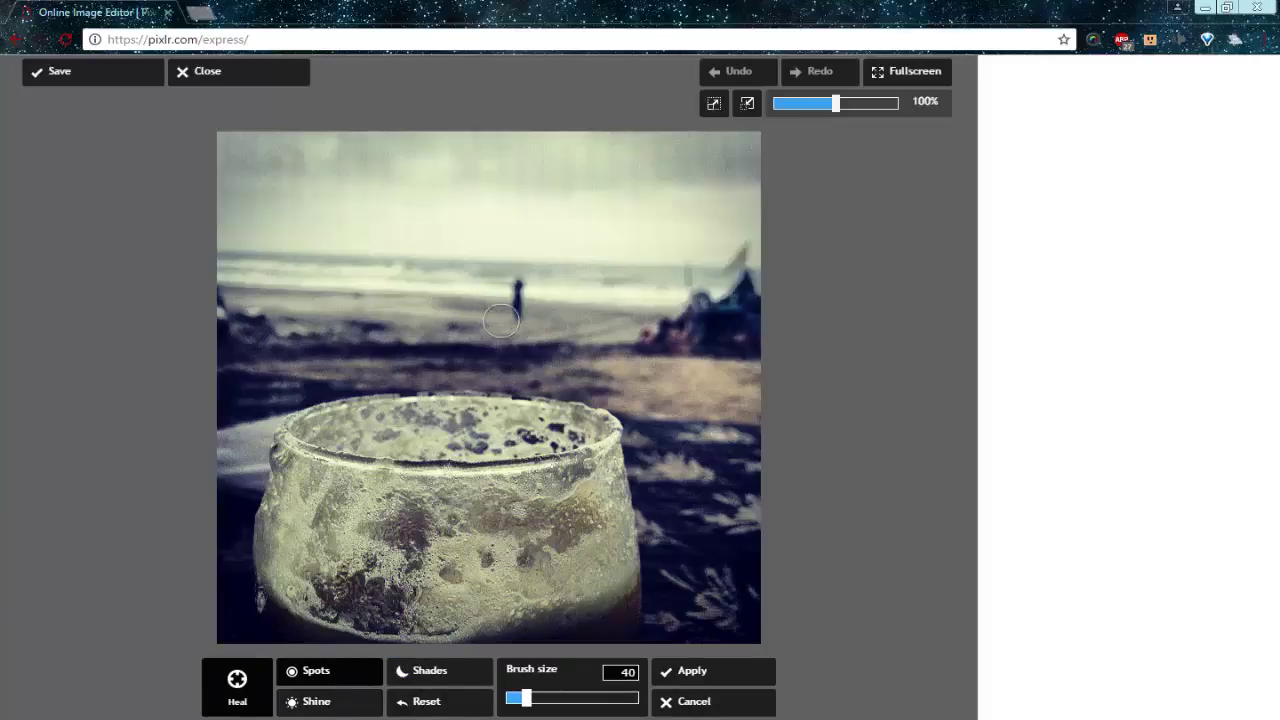
{"action": "left_click", "coordinate": [516, 292]}
{"action": "left_click", "coordinate": [517, 308]}
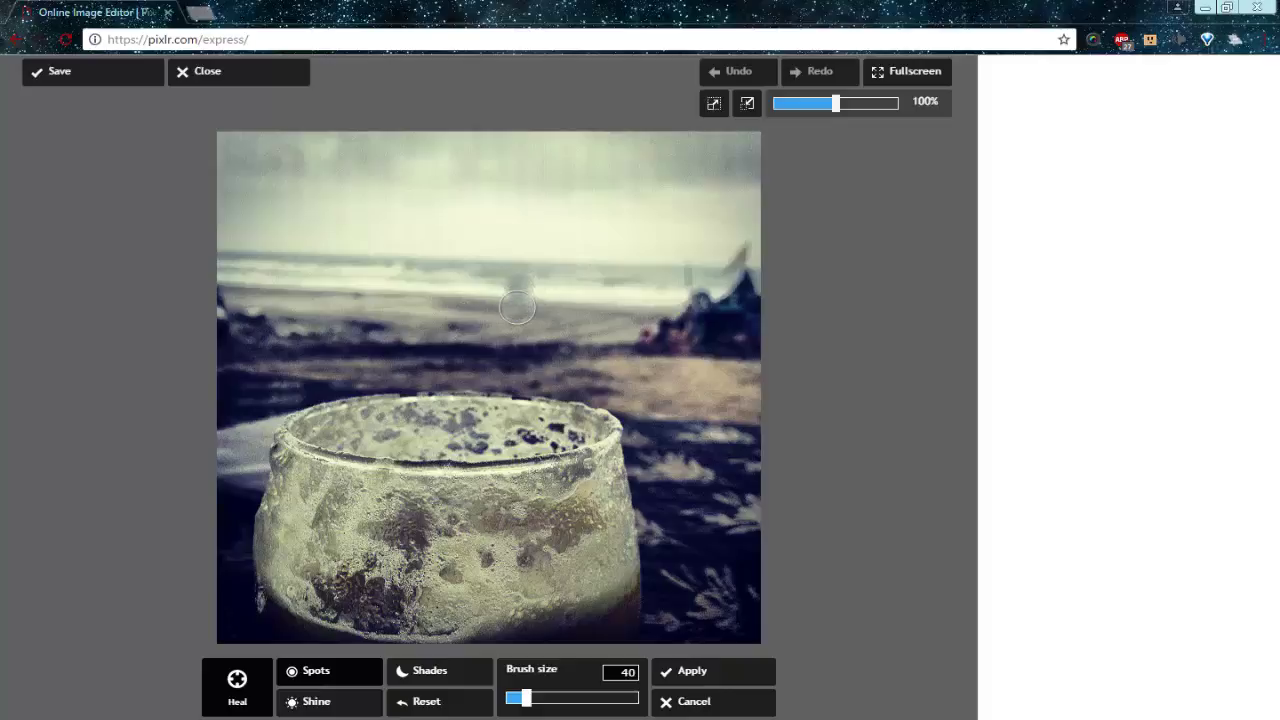
{"action": "left_click", "coordinate": [715, 703]}
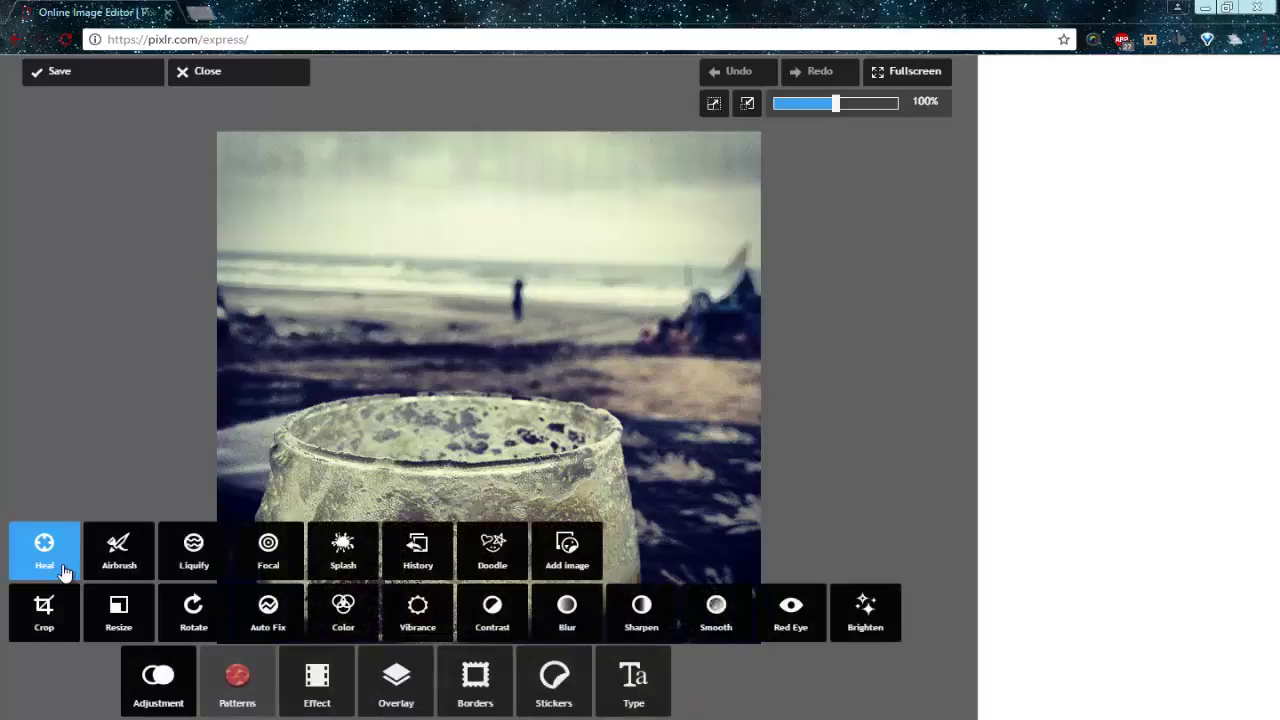
Try Heal's Shades mode on the distant person and the sand nearby, inspect the result up close, and discard it
{"action": "left_click", "coordinate": [62, 569]}
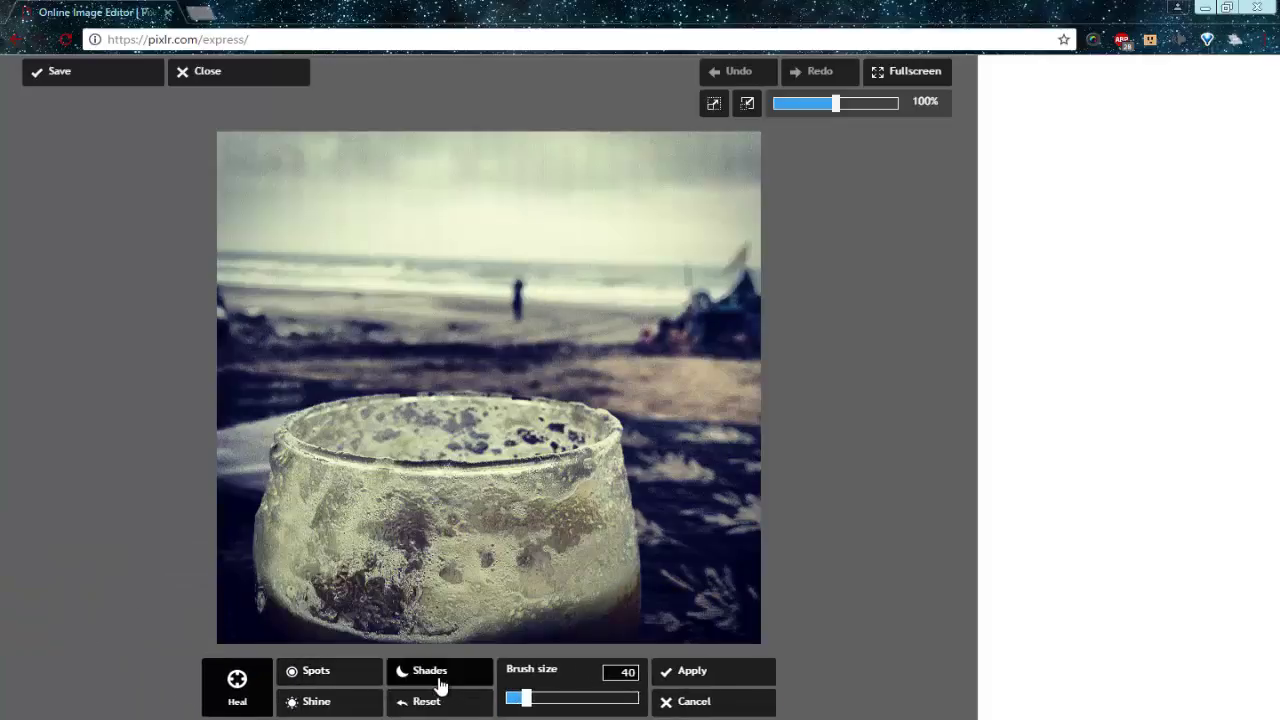
{"action": "left_click", "coordinate": [438, 684]}
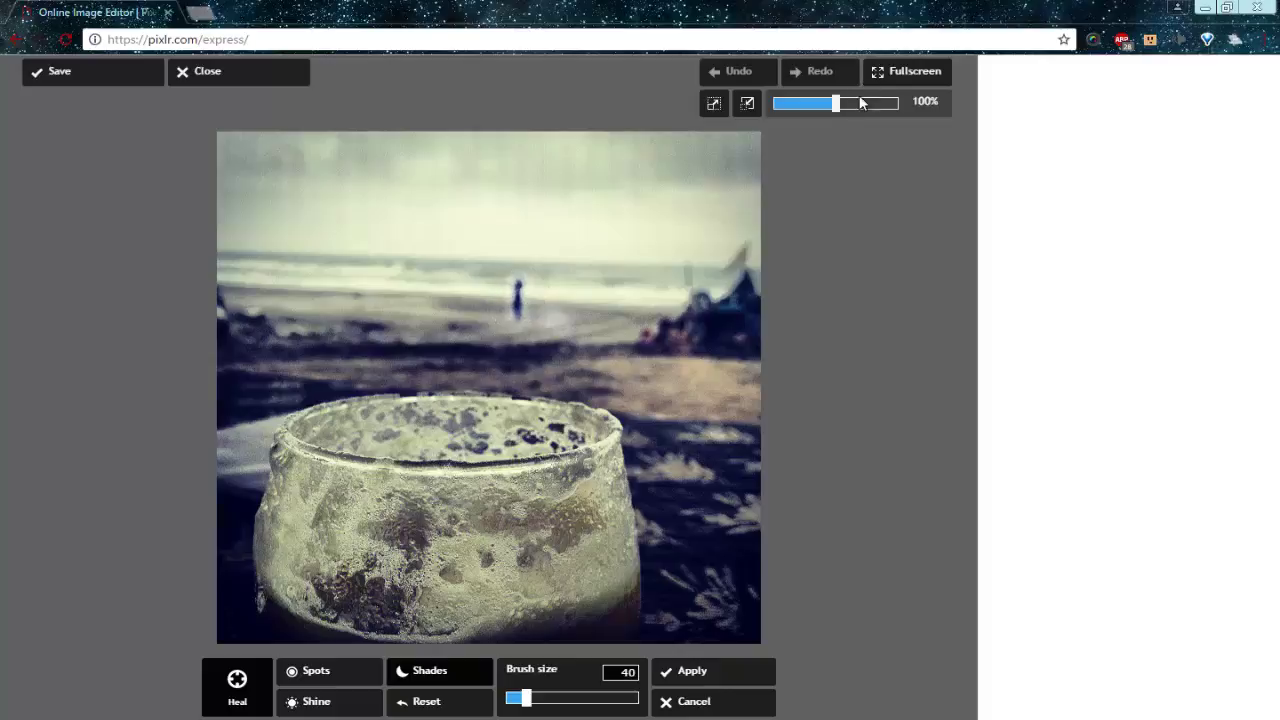
{"action": "left_click_drag", "start_coordinate": [837, 108], "coordinate": [845, 108]}
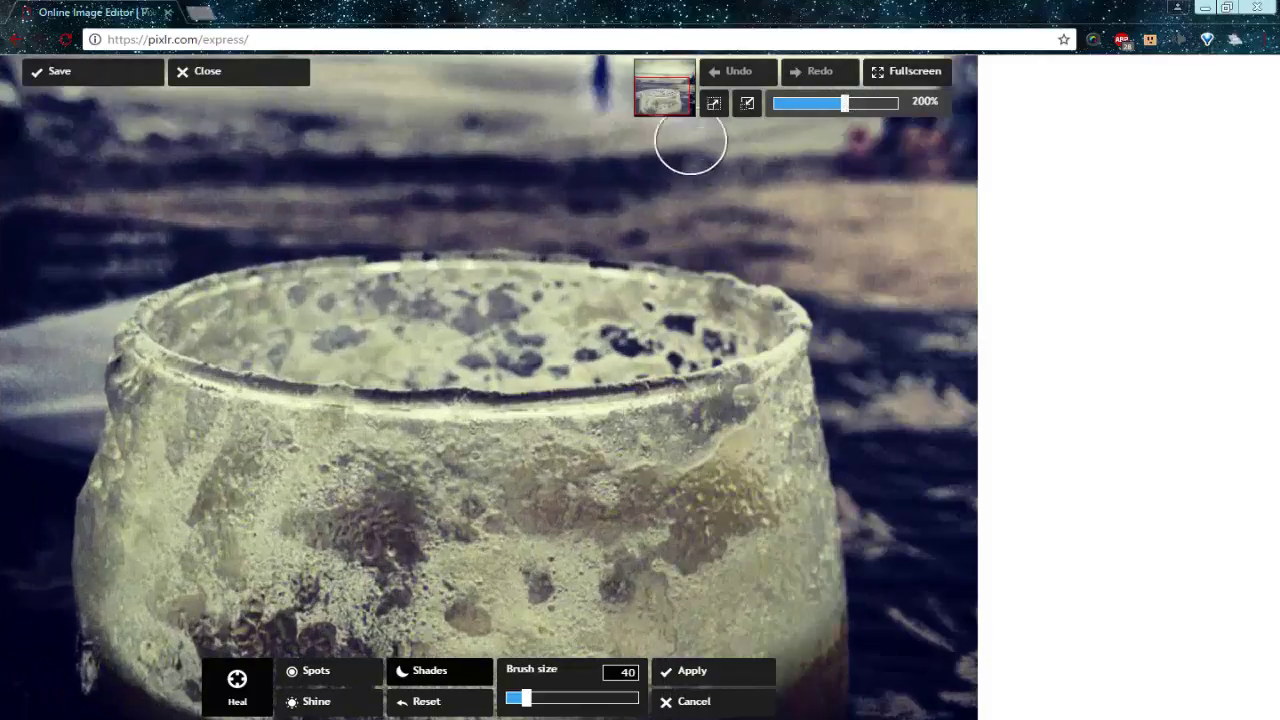
{"action": "left_click_drag", "start_coordinate": [656, 91], "coordinate": [655, 80]}
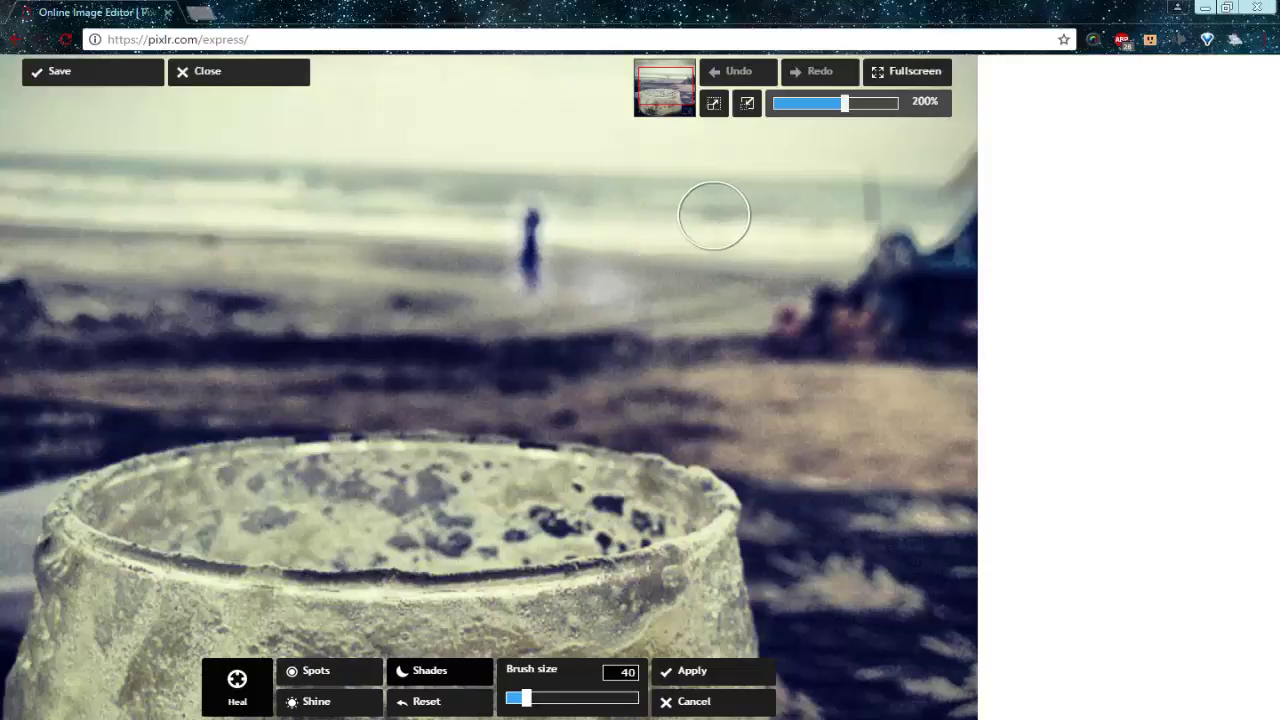
{"action": "left_click", "coordinate": [746, 105]}
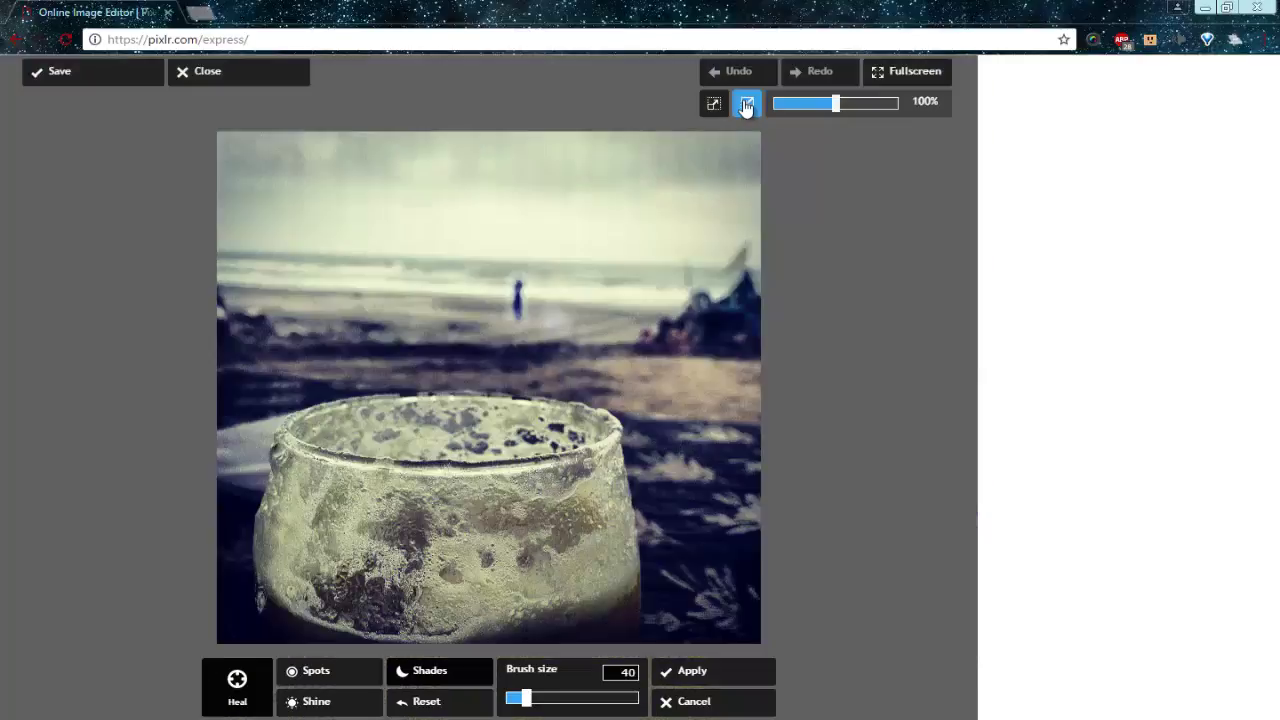
{"action": "left_click", "coordinate": [716, 702]}
Try fading the distant person with repeated dabs in Heal's Shine mode, and cancel the adjustment
{"action": "left_click", "coordinate": [80, 572]}
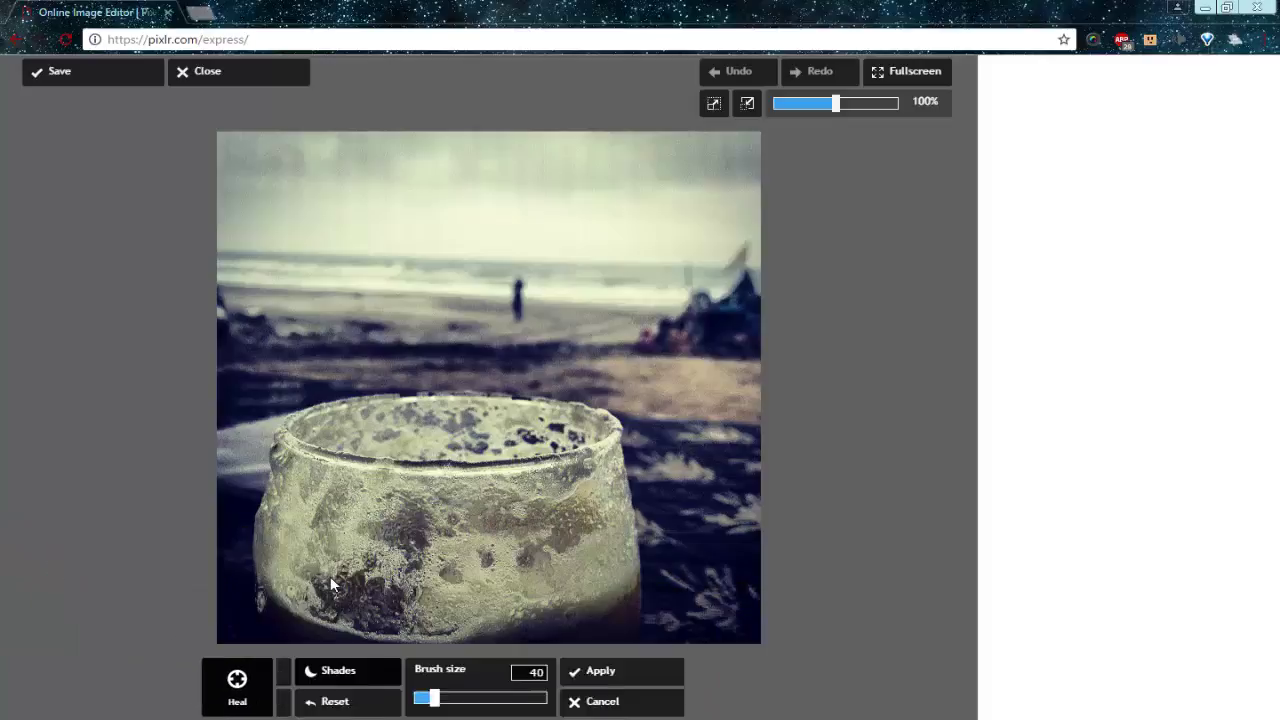
{"action": "left_click", "coordinate": [344, 704]}
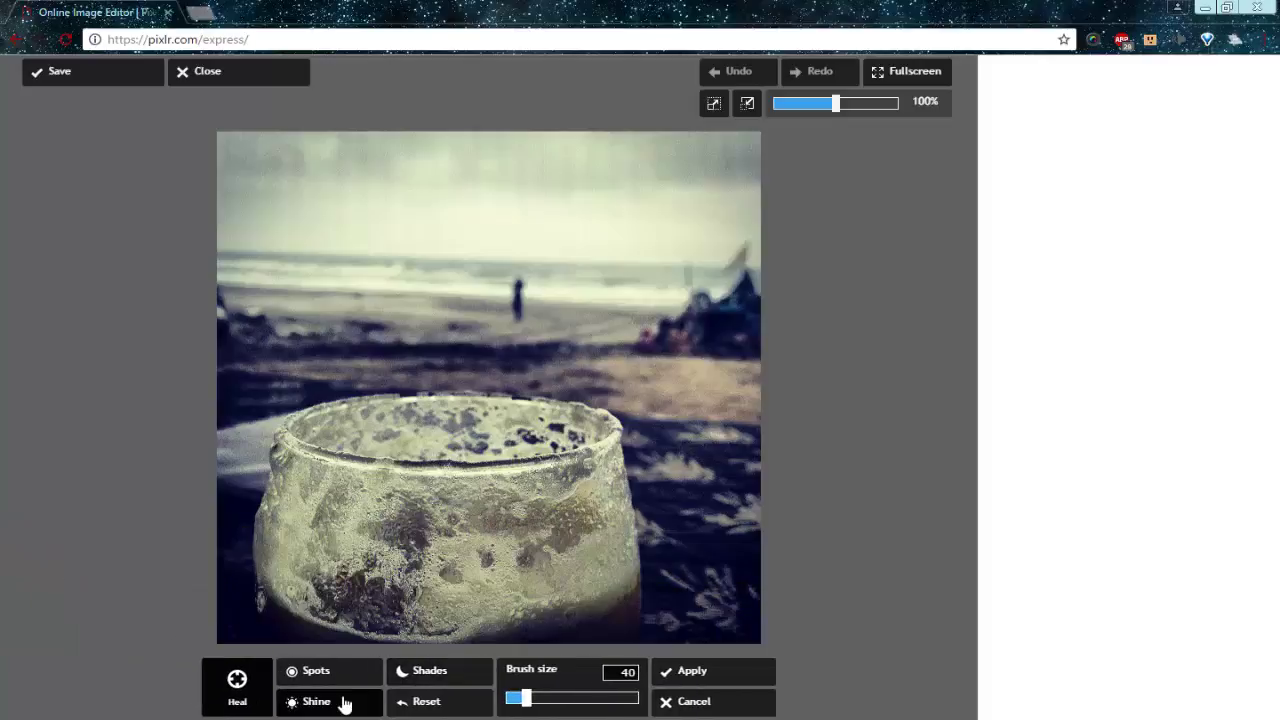
{"action": "left_click", "coordinate": [518, 296]}
{"action": "left_click", "coordinate": [519, 287]}
{"action": "left_click", "coordinate": [519, 304]}
{"action": "left_click", "coordinate": [518, 312]}
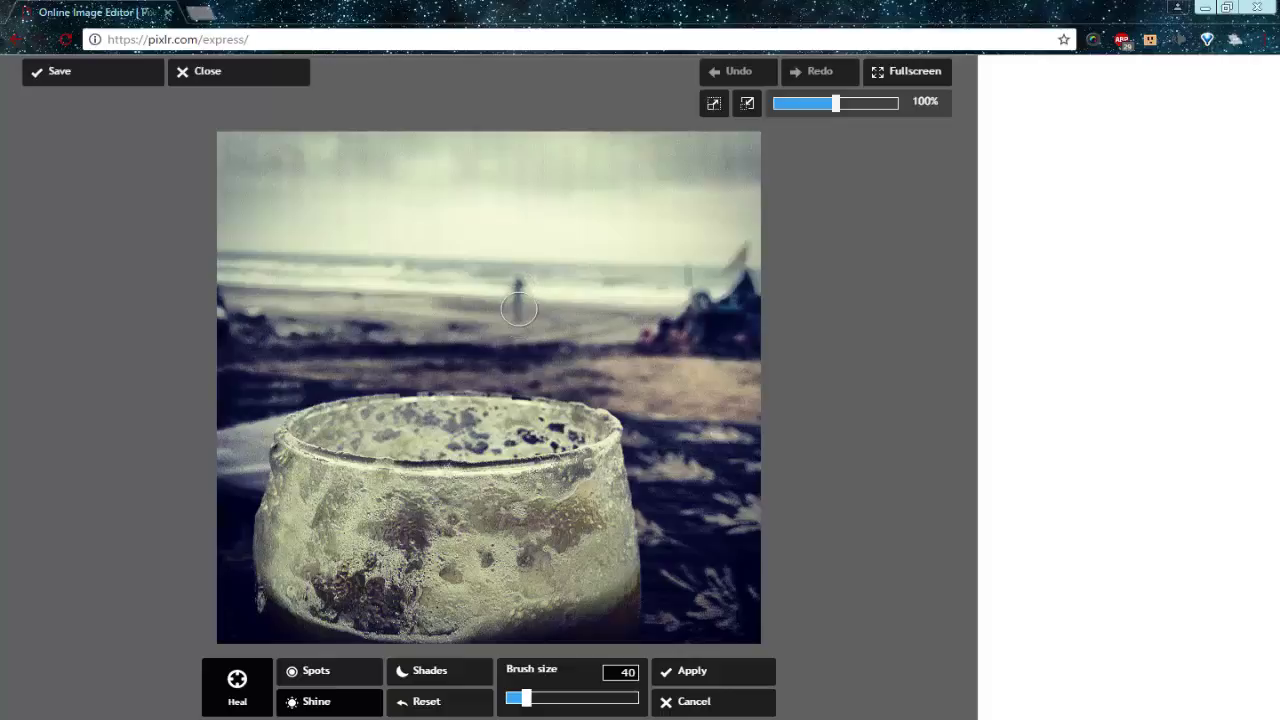
{"action": "left_click", "coordinate": [518, 300]}
{"action": "left_click", "coordinate": [516, 288]}
{"action": "left_click", "coordinate": [520, 302]}
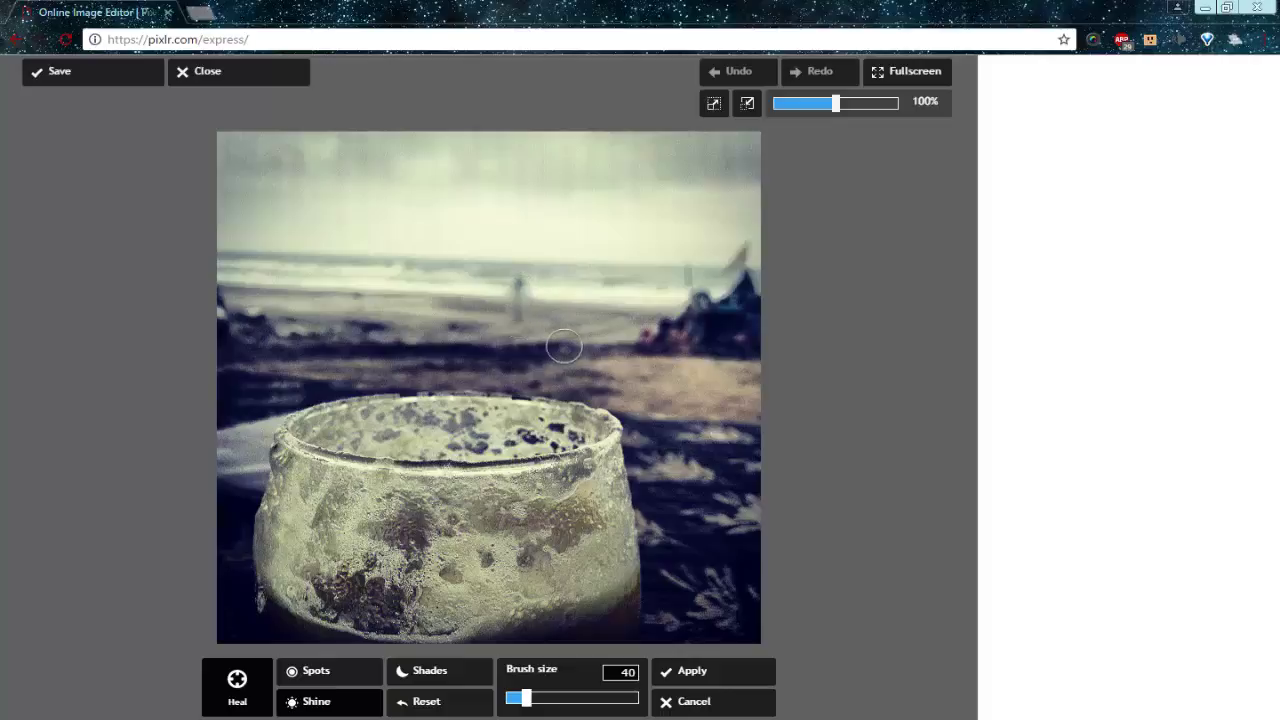
{"action": "left_click", "coordinate": [524, 298]}
{"action": "left_click", "coordinate": [519, 292]}
{"action": "left_click", "coordinate": [518, 305]}
{"action": "left_click", "coordinate": [517, 300]}
{"action": "left_click", "coordinate": [512, 285]}
{"action": "left_click", "coordinate": [688, 704]}
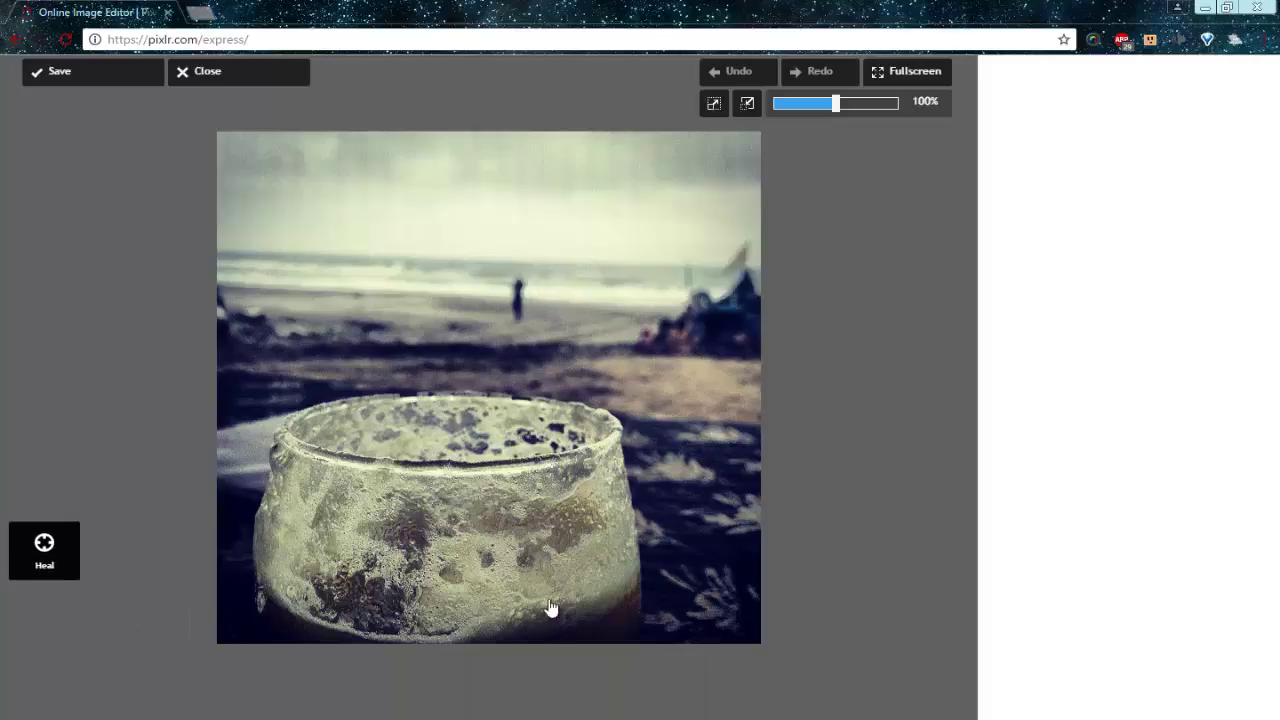
{"action": "left_click", "coordinate": [58, 563]}
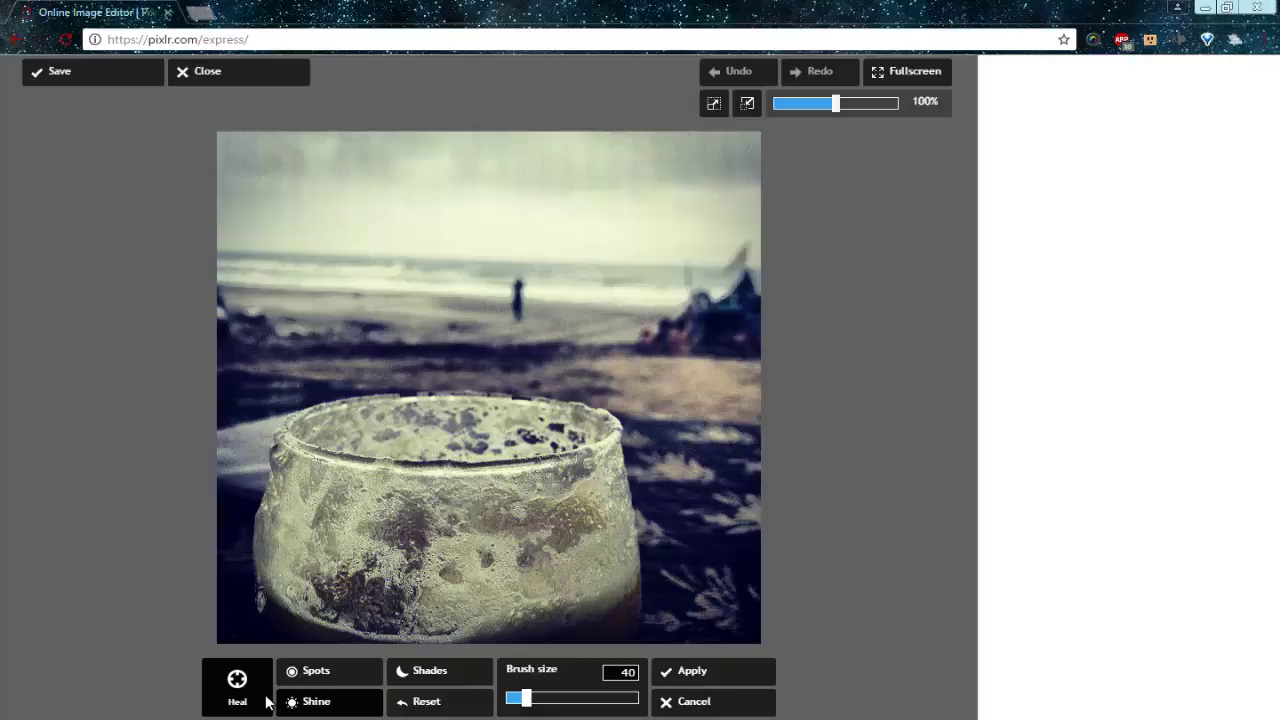
{"action": "left_click", "coordinate": [680, 703]}
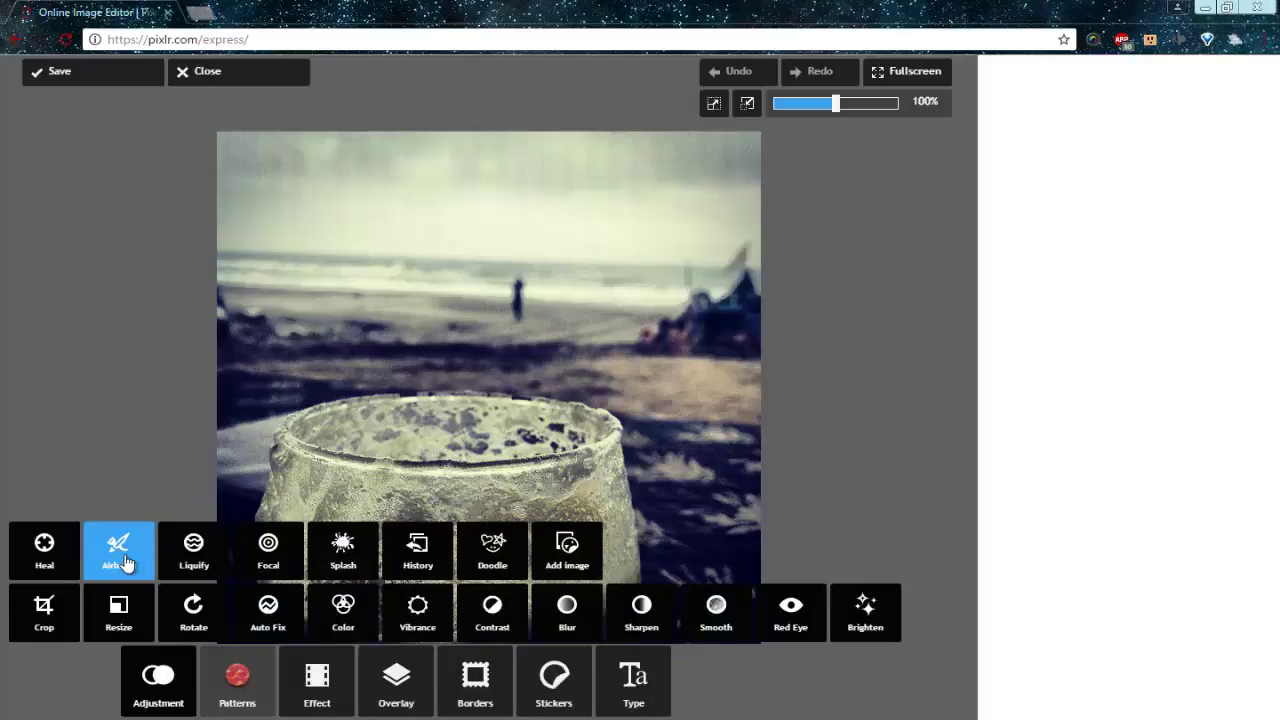
Try the Airbrush adjustment with the intensity raised to 100, and cancel it
{"action": "left_click", "coordinate": [126, 565]}
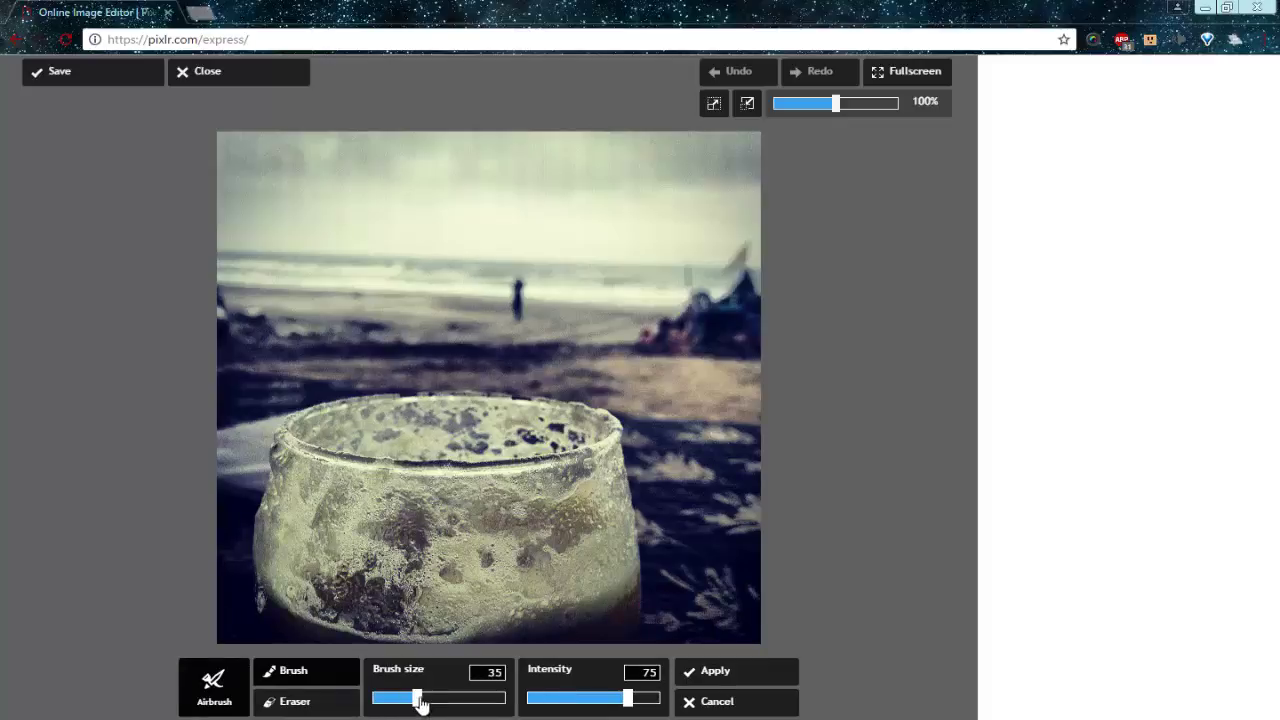
{"action": "left_click_drag", "start_coordinate": [631, 702], "coordinate": [662, 700]}
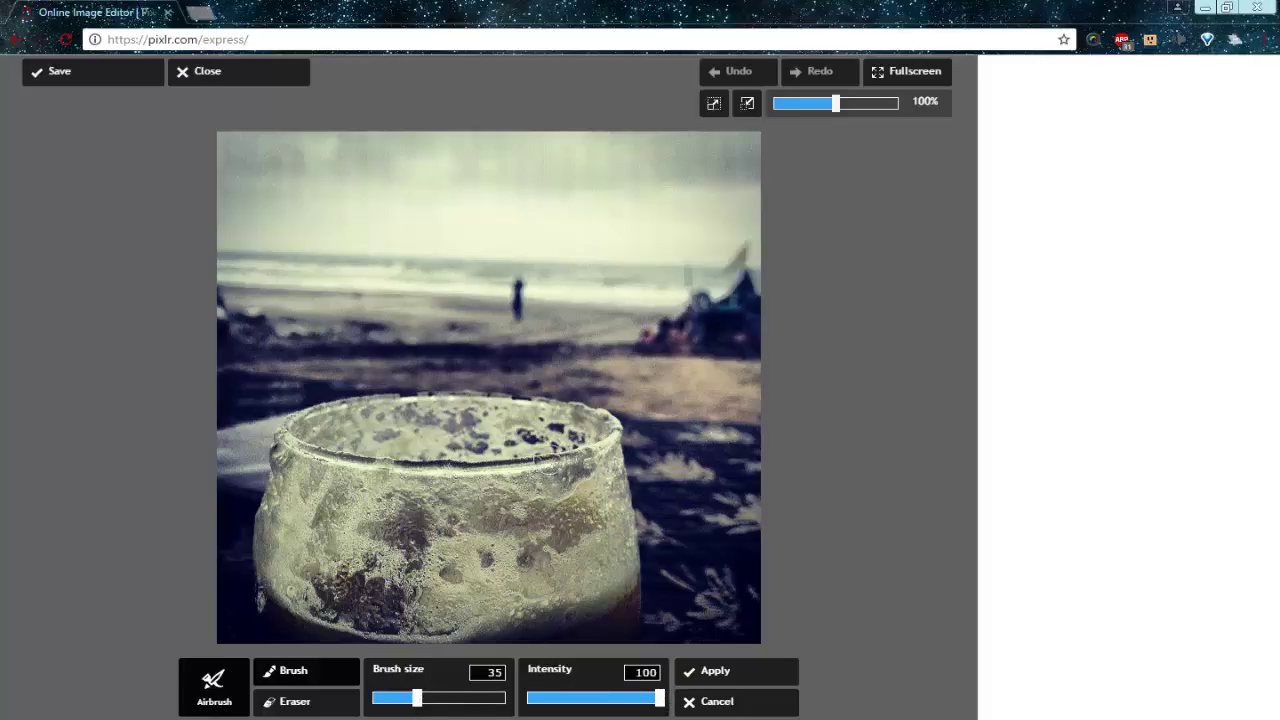
{"action": "left_click", "coordinate": [730, 701]}
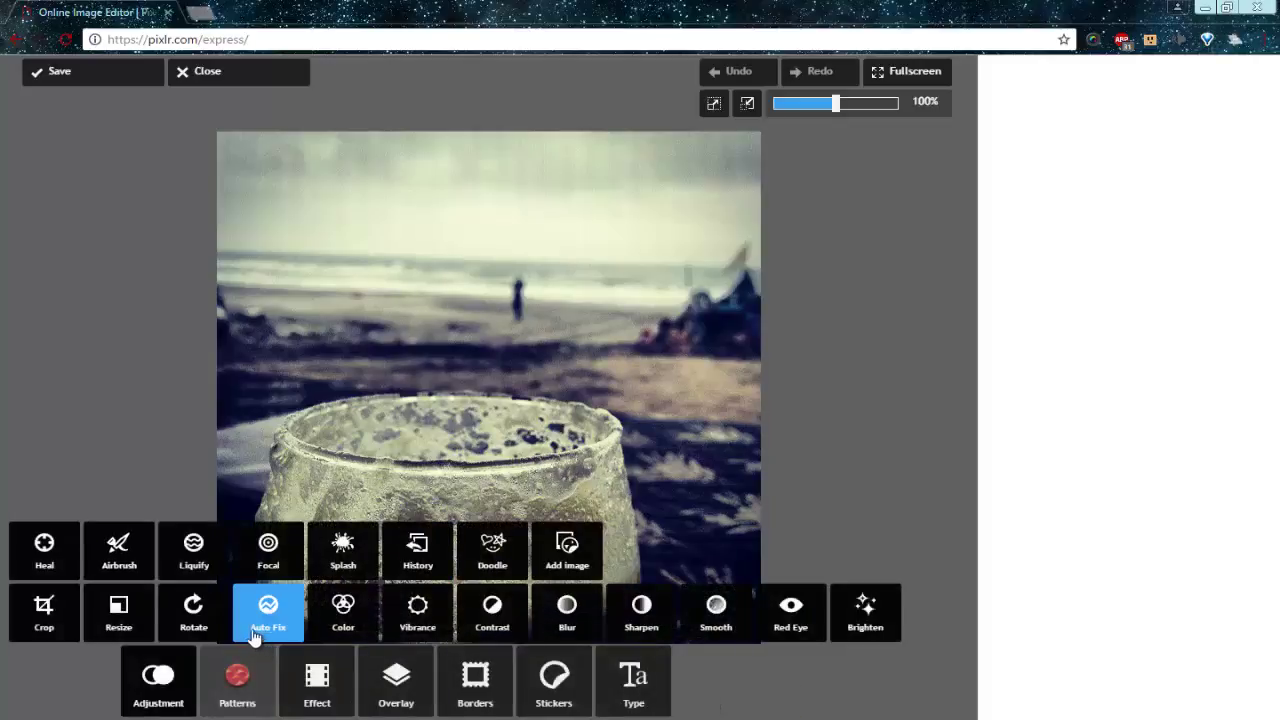
{"action": "left_click", "coordinate": [137, 566]}
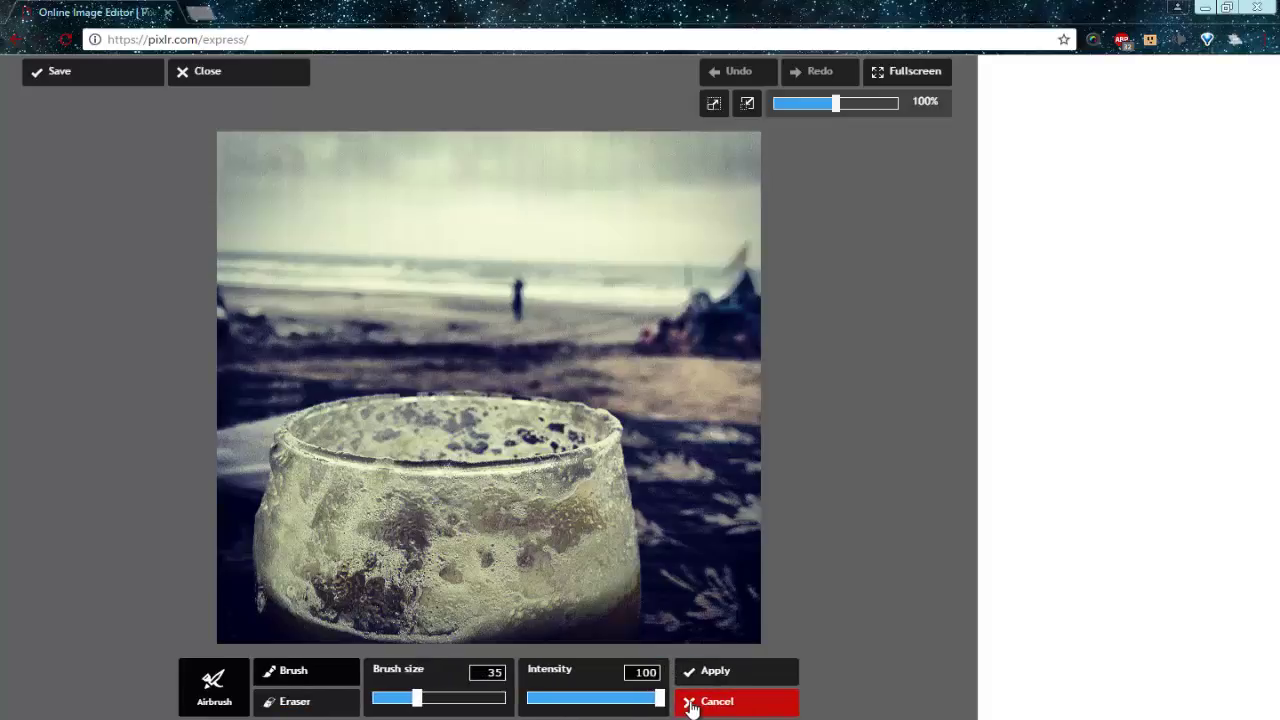
{"action": "left_click", "coordinate": [690, 703]}
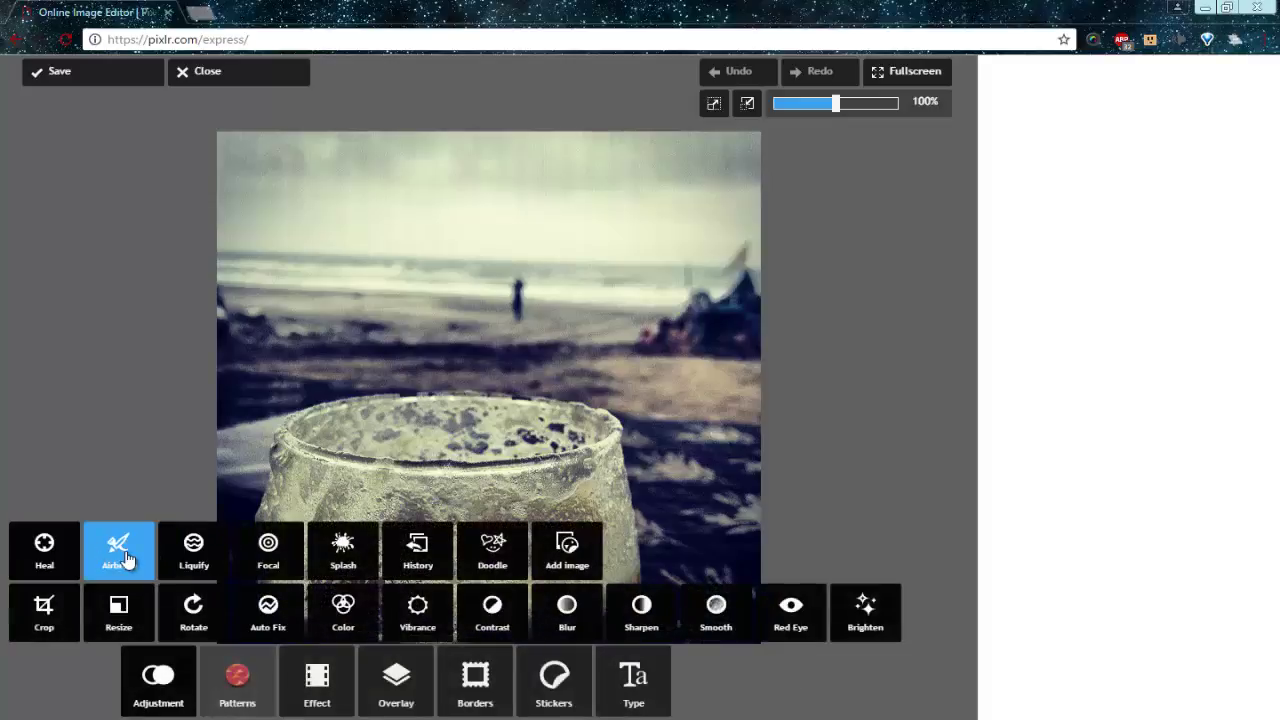
Try Liquify's Enlarge mode on the glass with brush sizes of 200 and 671, discarding each distortion
{"action": "left_click", "coordinate": [193, 558]}
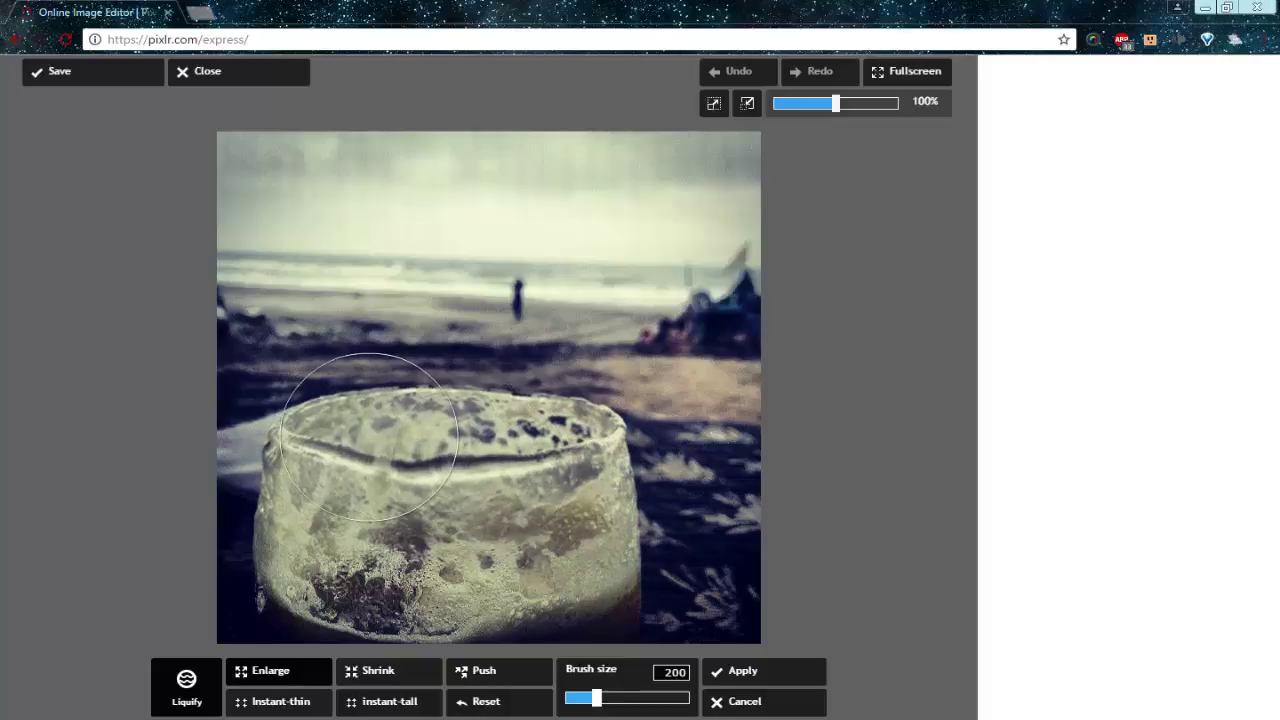
{"action": "left_click", "coordinate": [742, 701]}
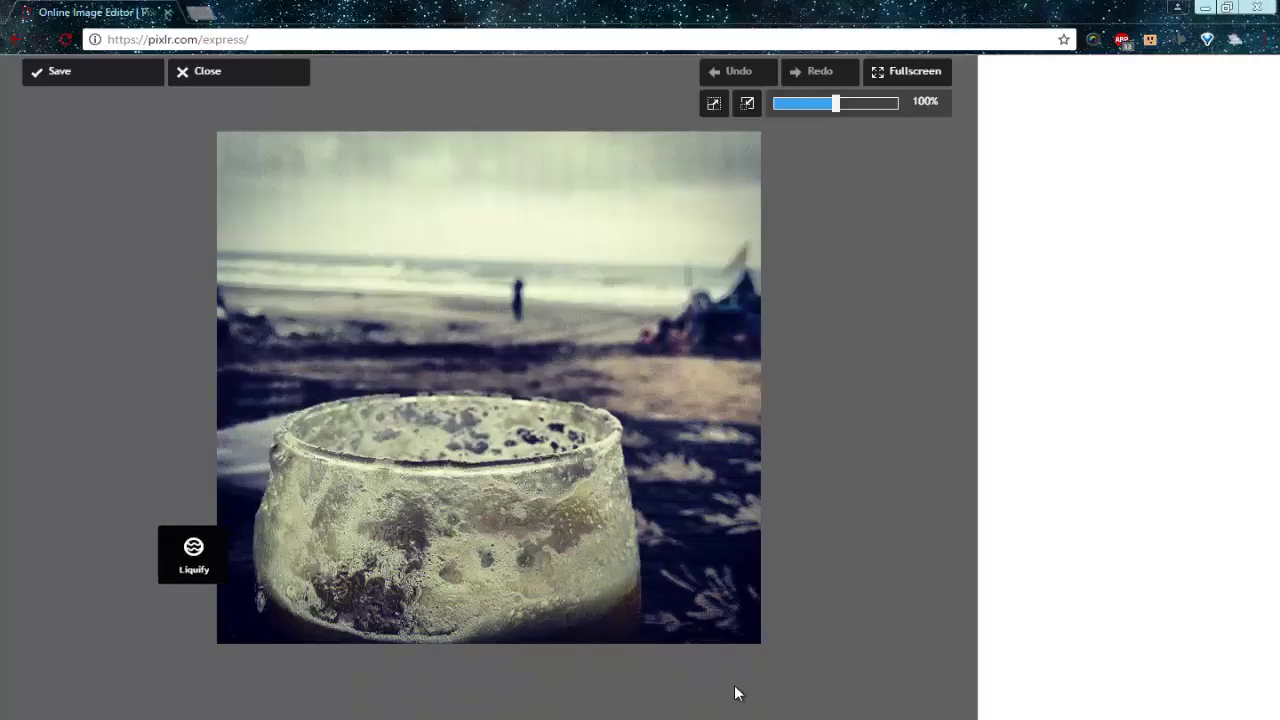
{"action": "left_click", "coordinate": [220, 558]}
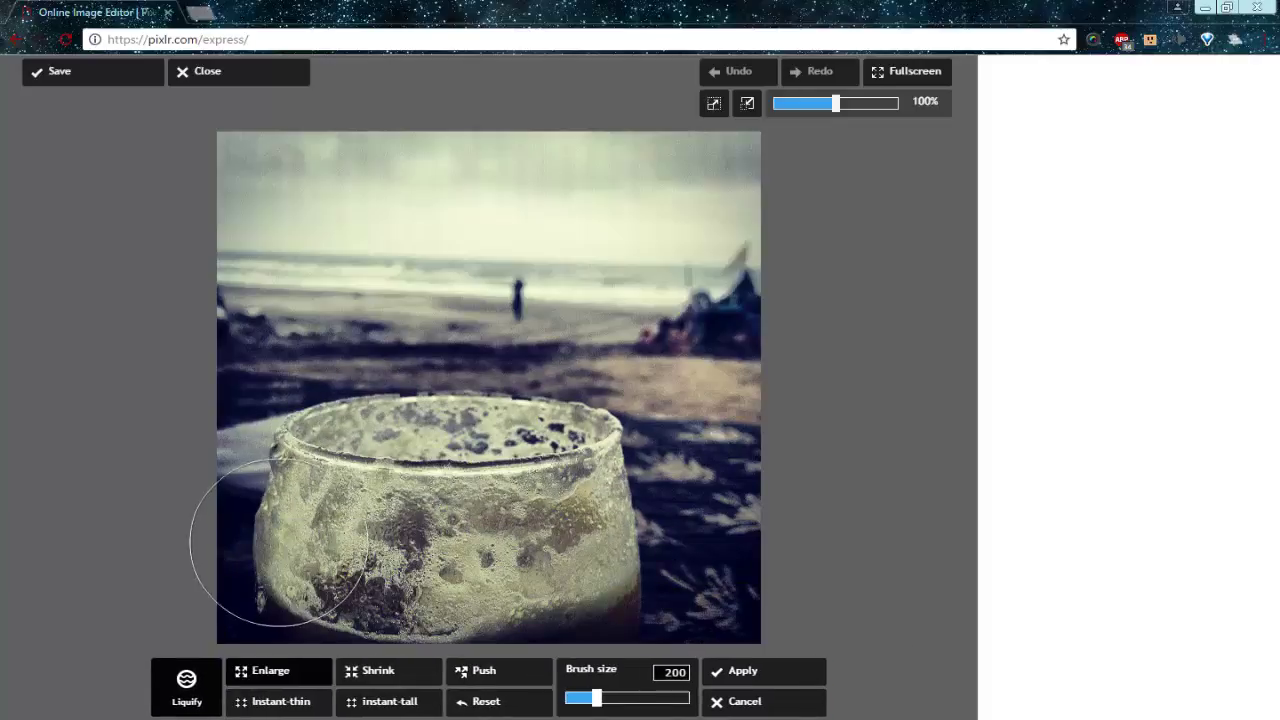
{"action": "left_click_drag", "start_coordinate": [596, 708], "coordinate": [677, 700]}
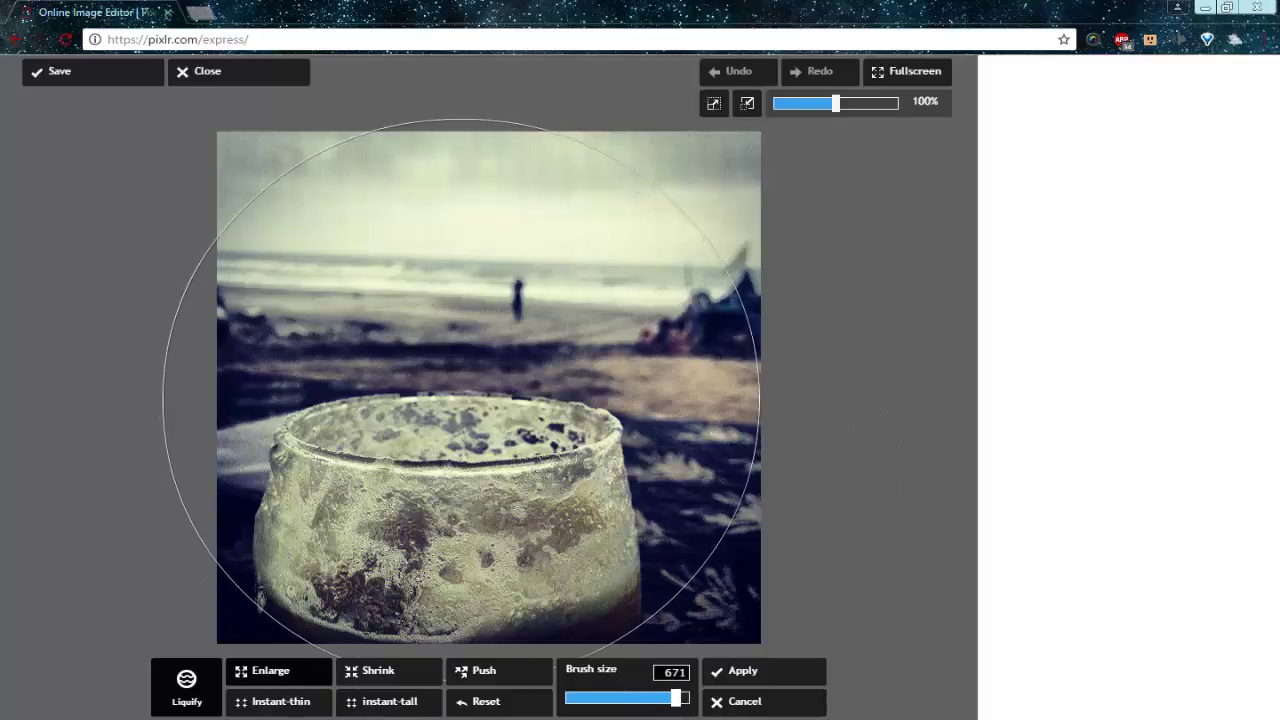
{"action": "left_click", "coordinate": [461, 399]}
{"action": "left_click", "coordinate": [461, 405]}
{"action": "left_click", "coordinate": [484, 419]}
{"action": "left_click", "coordinate": [484, 420]}
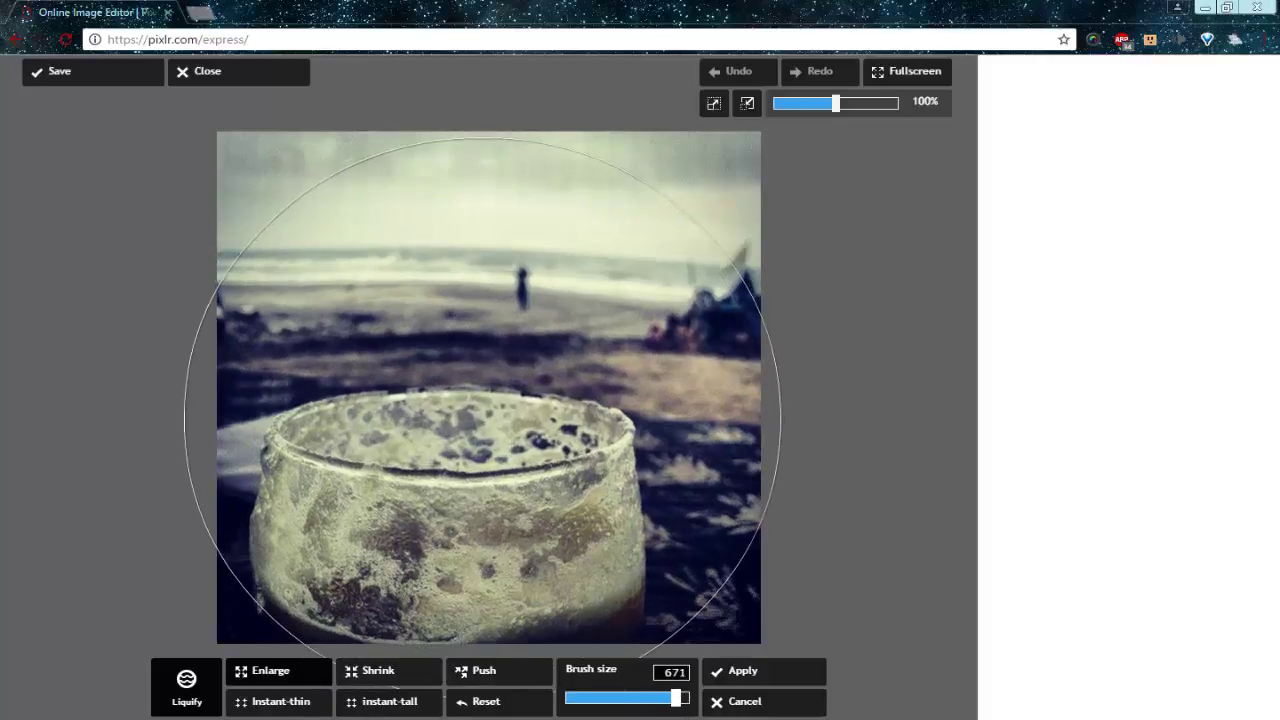
{"action": "left_click", "coordinate": [480, 425]}
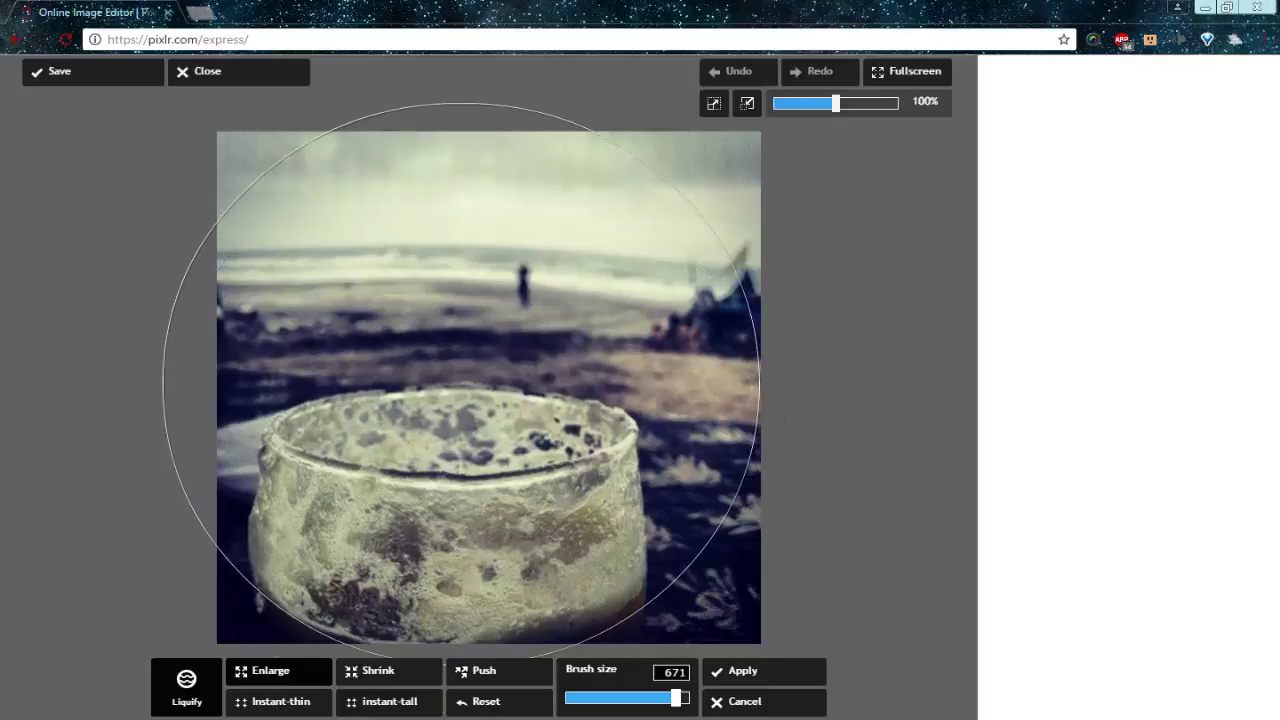
{"action": "left_click", "coordinate": [485, 365]}
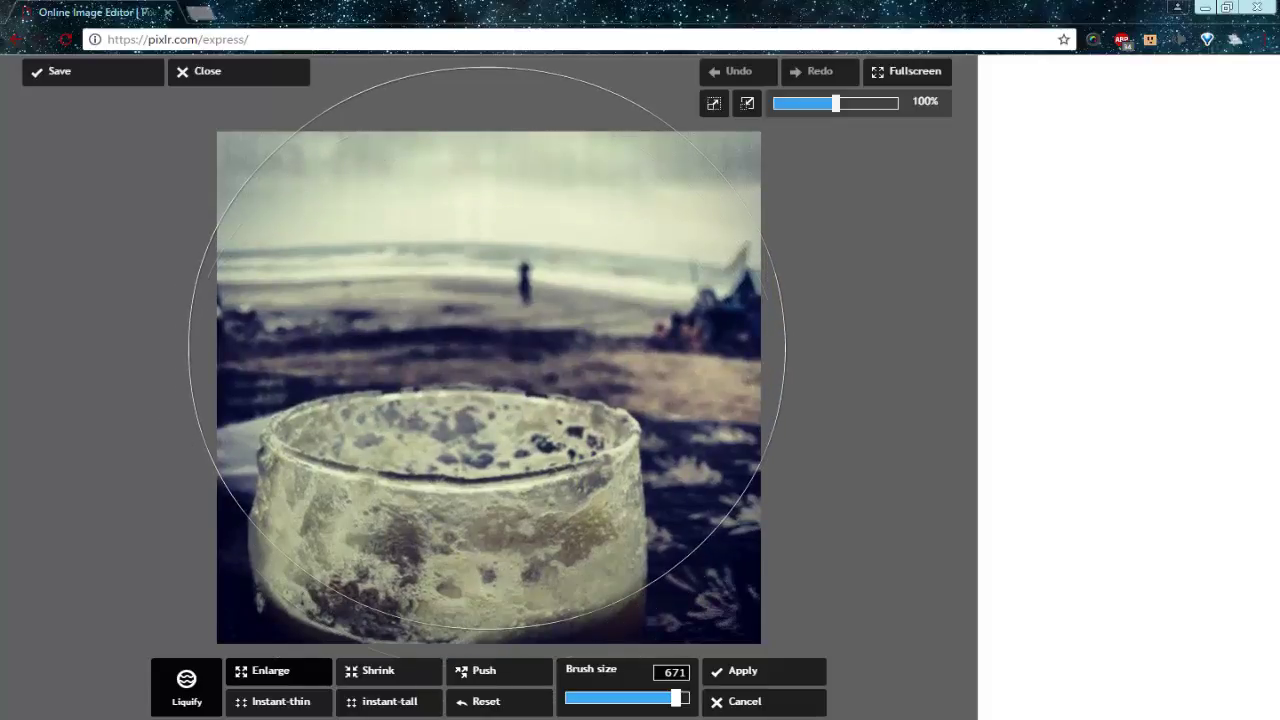
{"action": "left_click", "coordinate": [743, 702]}
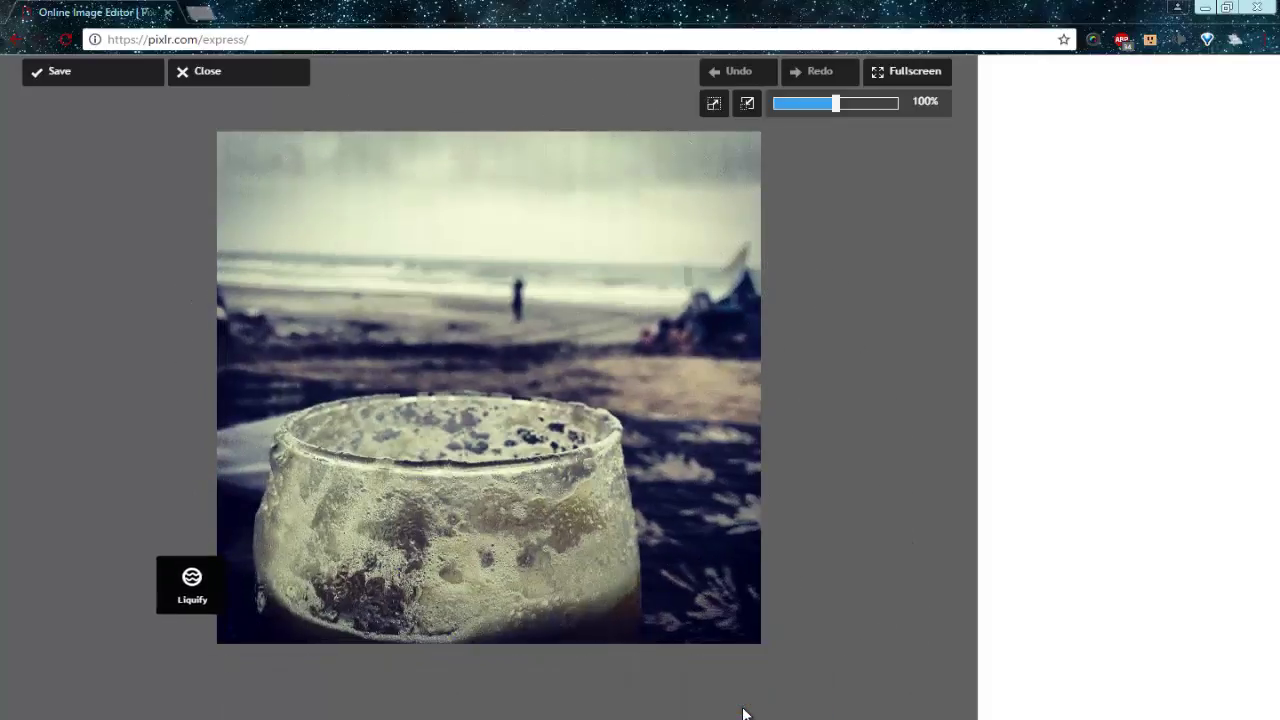
Try Liquify's Shrink mode on the glass with the 671 brush size, and cancel the distortion
{"action": "left_click", "coordinate": [199, 562]}
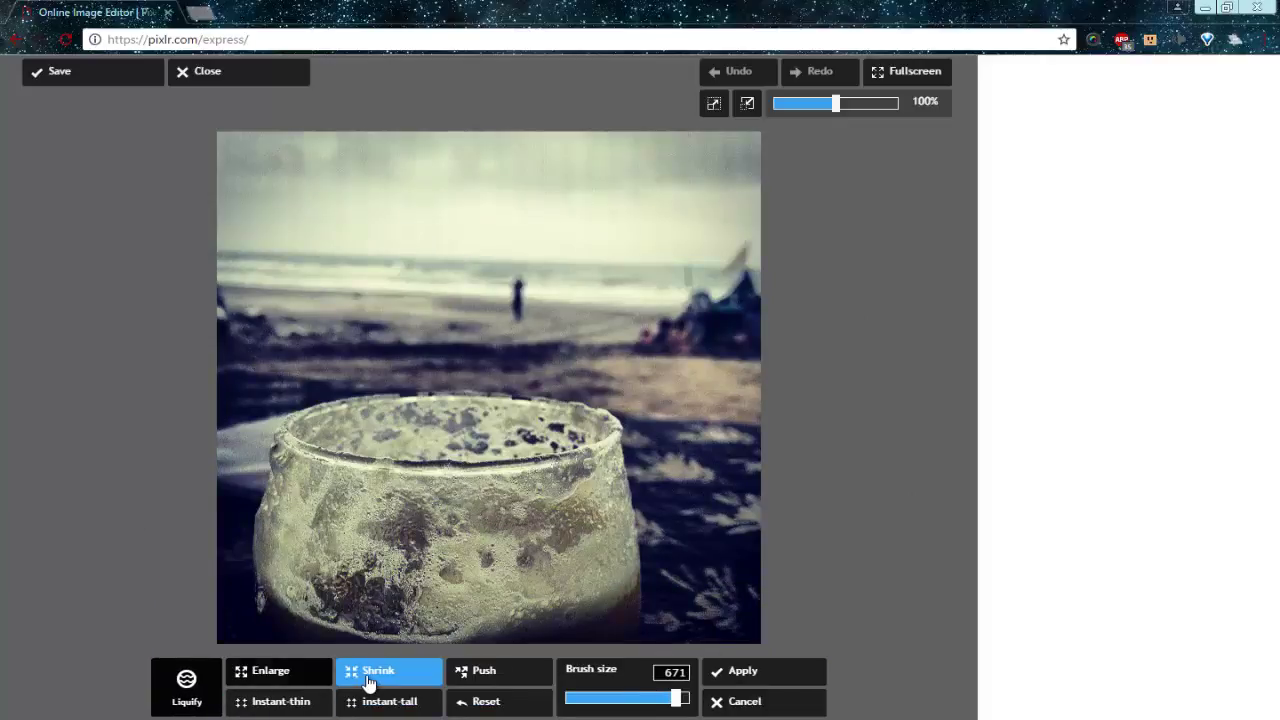
{"action": "left_click", "coordinate": [368, 681]}
{"action": "left_click", "coordinate": [441, 490]}
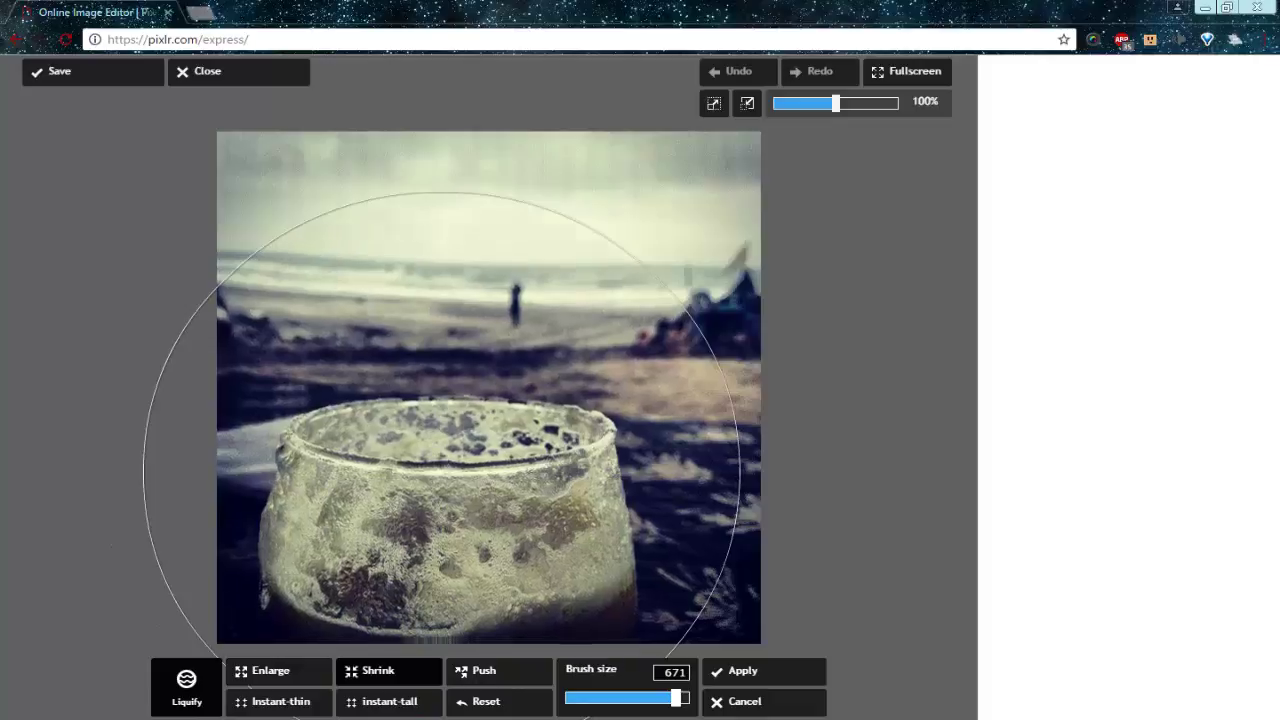
{"action": "left_click_drag", "start_coordinate": [441, 490], "coordinate": [441, 490]}
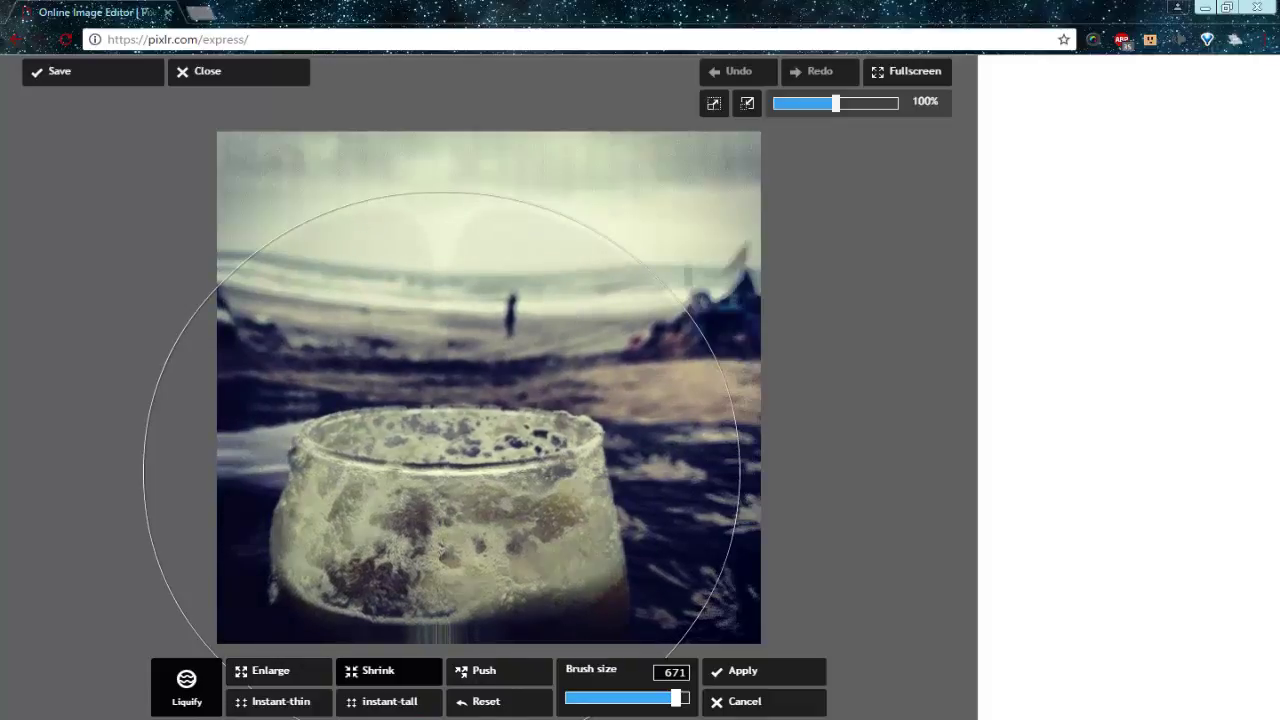
{"action": "left_click", "coordinate": [740, 701]}
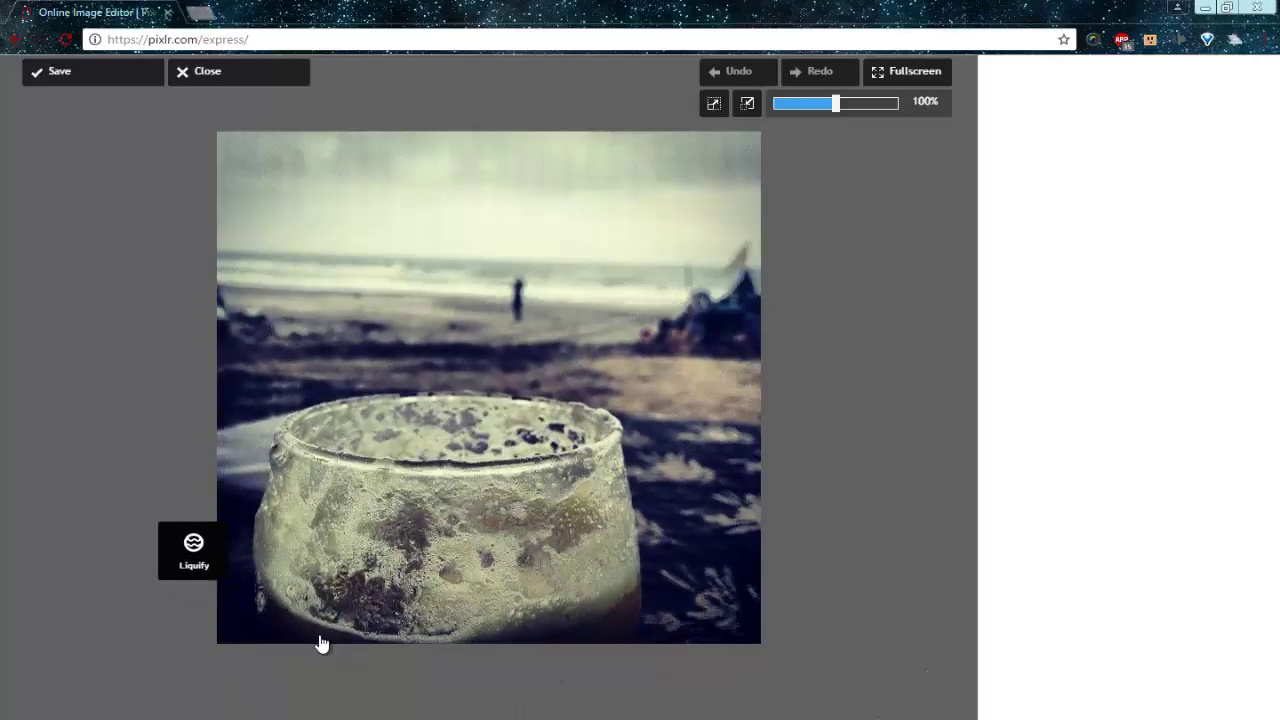
Try Liquify's Push mode on the distant person with the brush size reduced to 31
{"action": "left_click", "coordinate": [210, 572]}
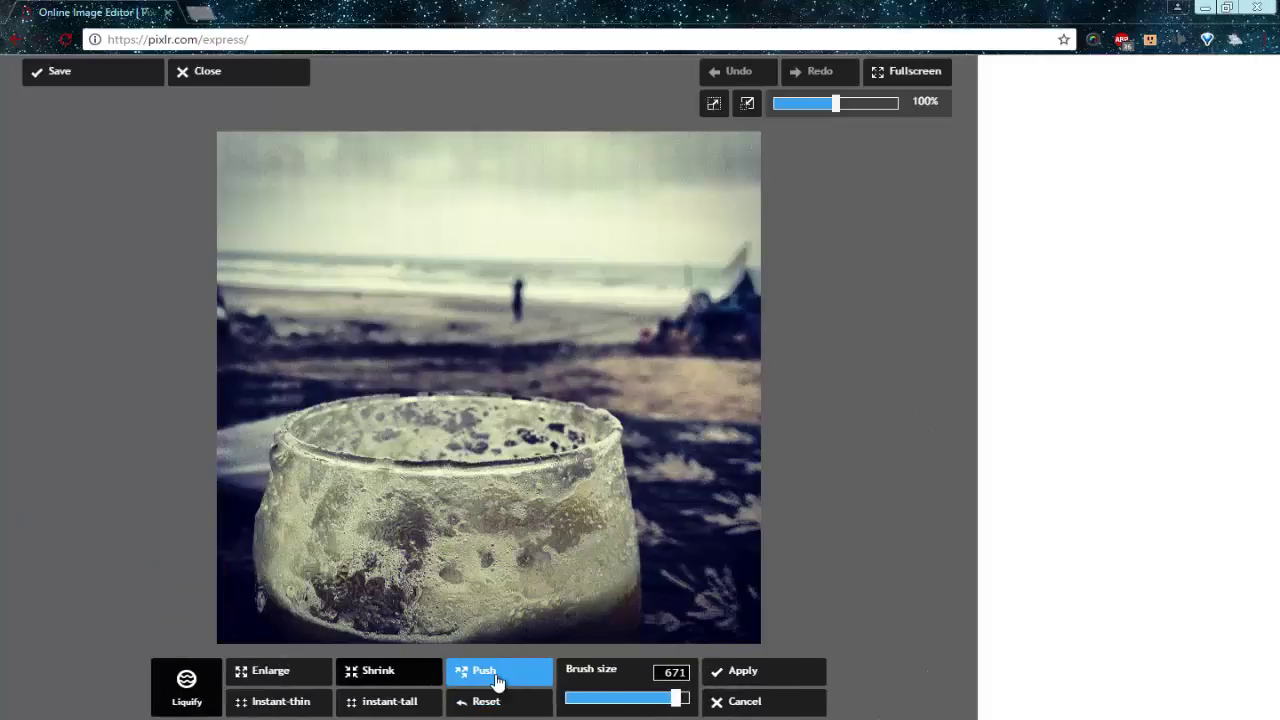
{"action": "left_click", "coordinate": [497, 680]}
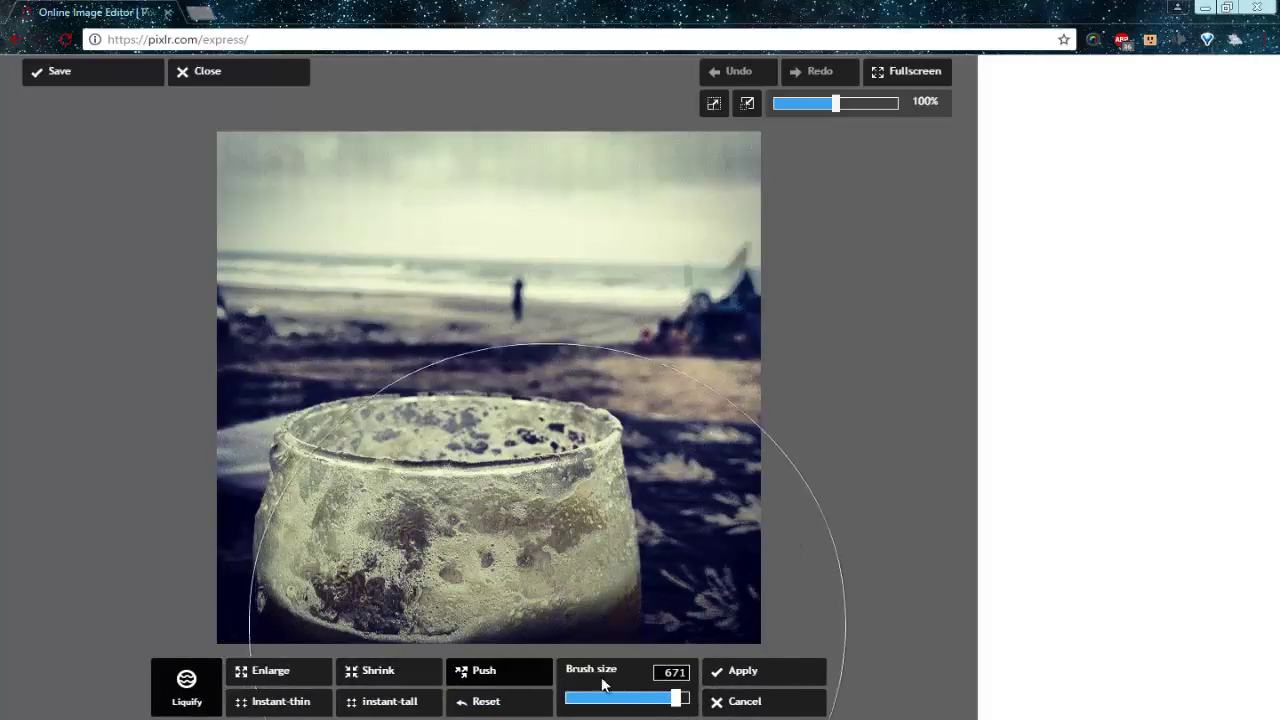
{"action": "left_click_drag", "start_coordinate": [670, 704], "coordinate": [590, 700]}
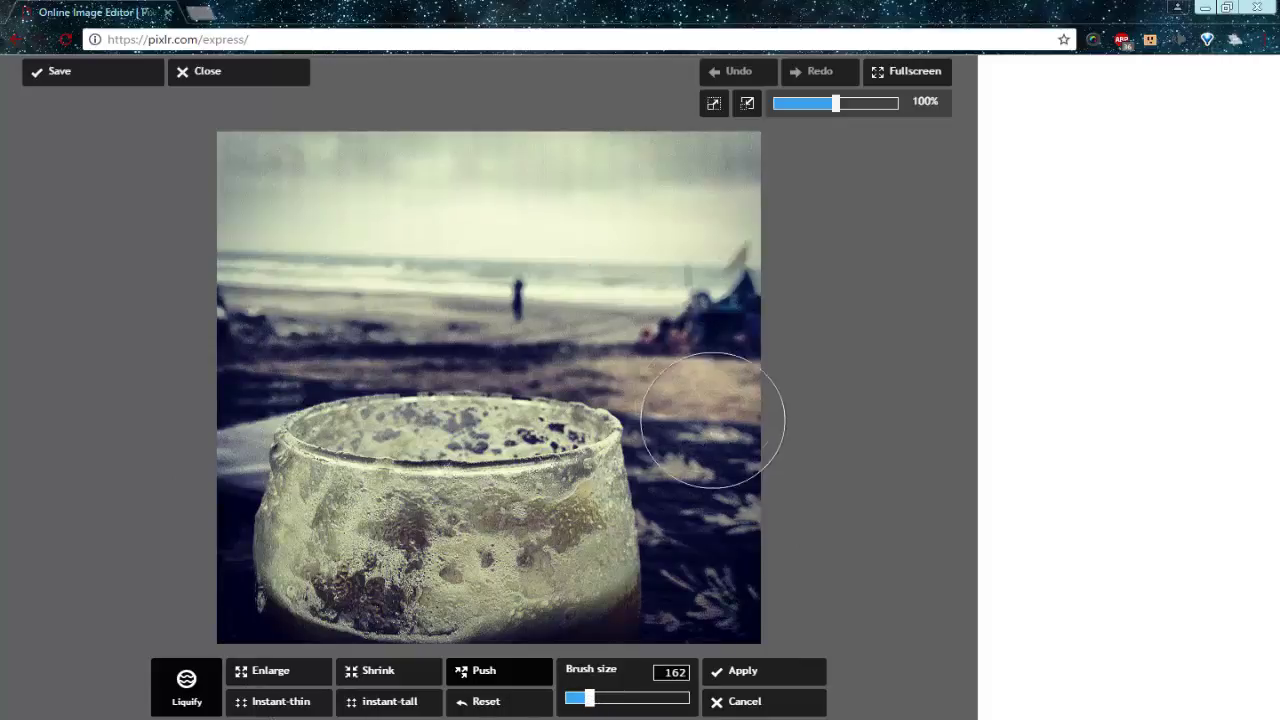
{"action": "left_click_drag", "start_coordinate": [590, 699], "coordinate": [572, 699]}
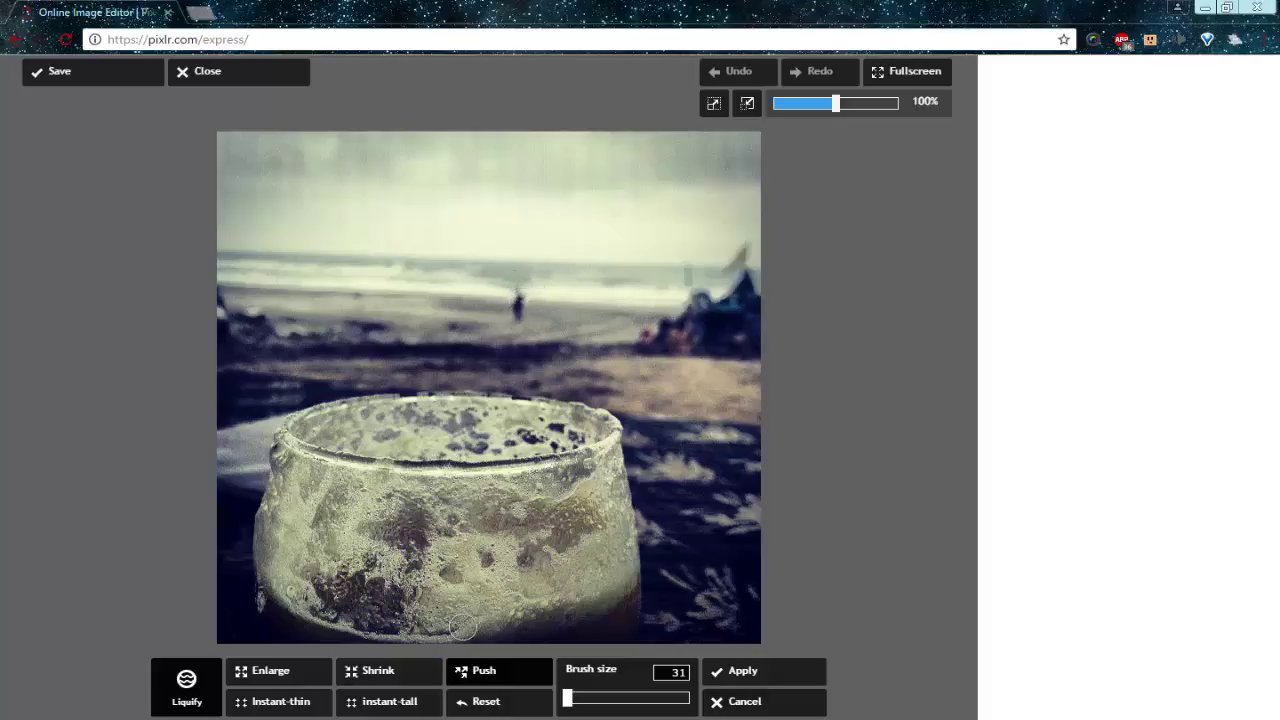
Try Liquify's Shrink and Enlarge modes on the distorted distant person, and discard all the Liquify changes
{"action": "left_click", "coordinate": [415, 672]}
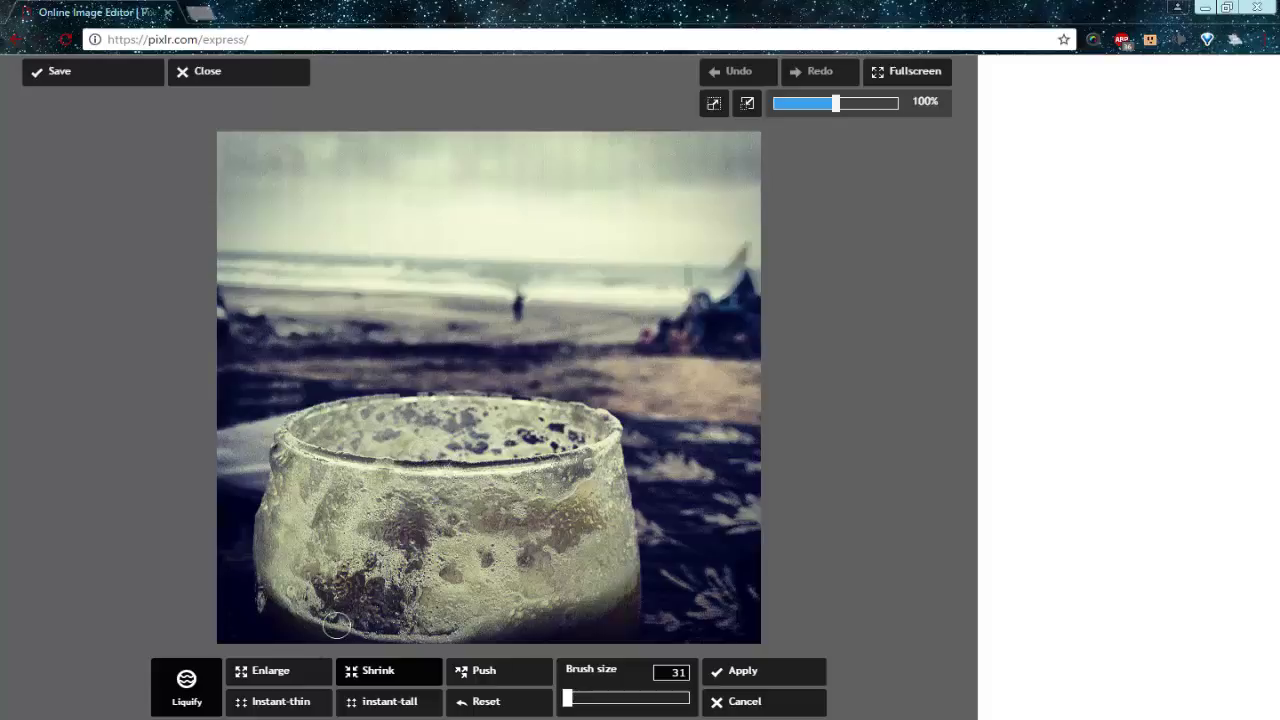
{"action": "left_click", "coordinate": [300, 672]}
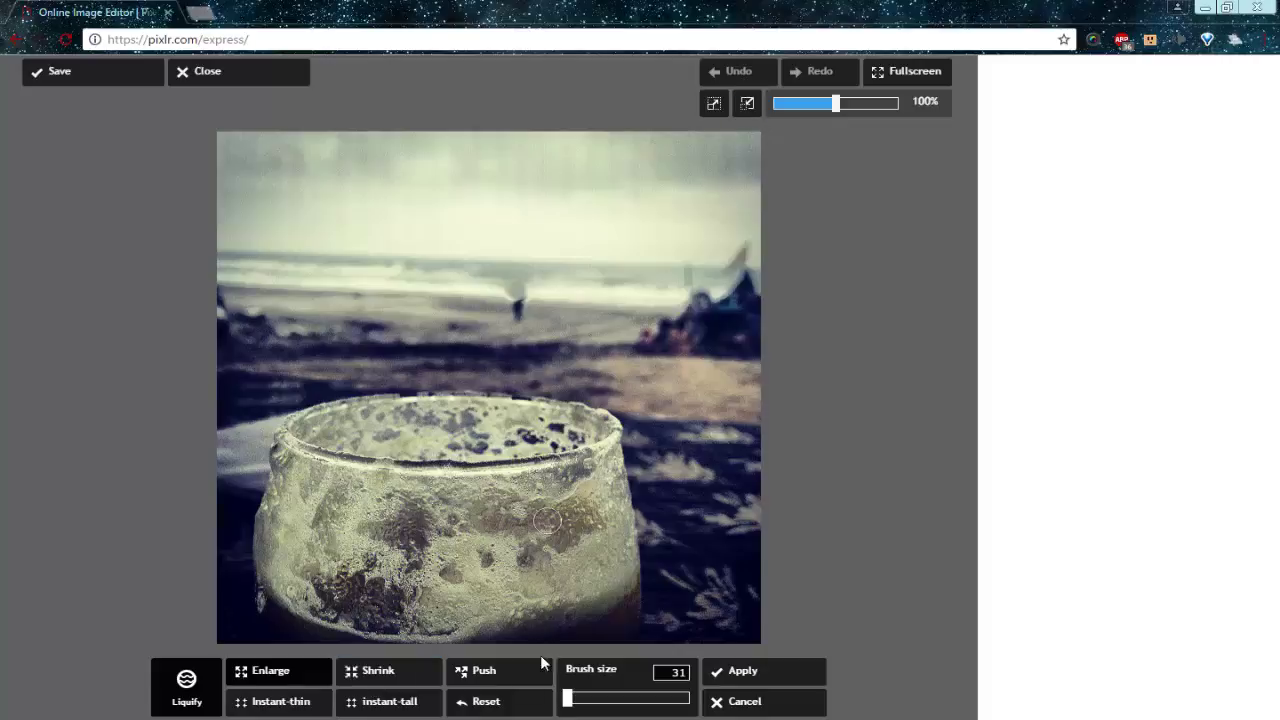
{"action": "left_click", "coordinate": [387, 678]}
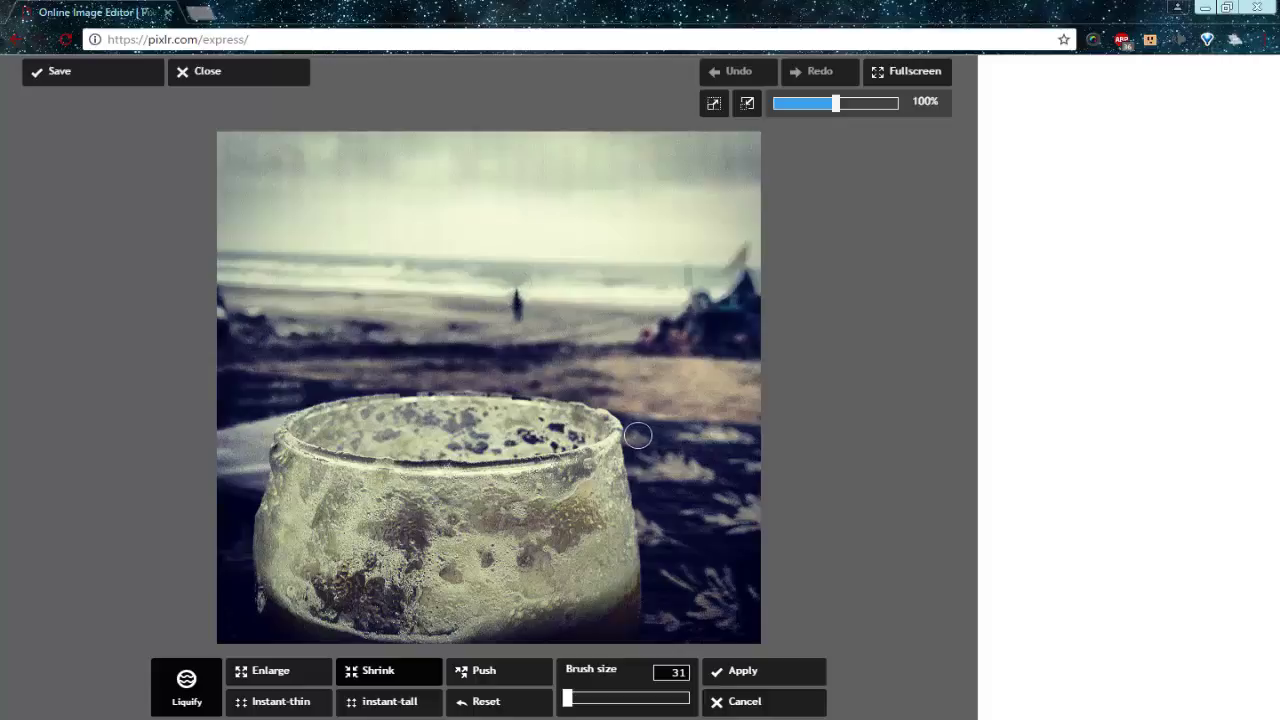
{"action": "left_click", "coordinate": [744, 701]}
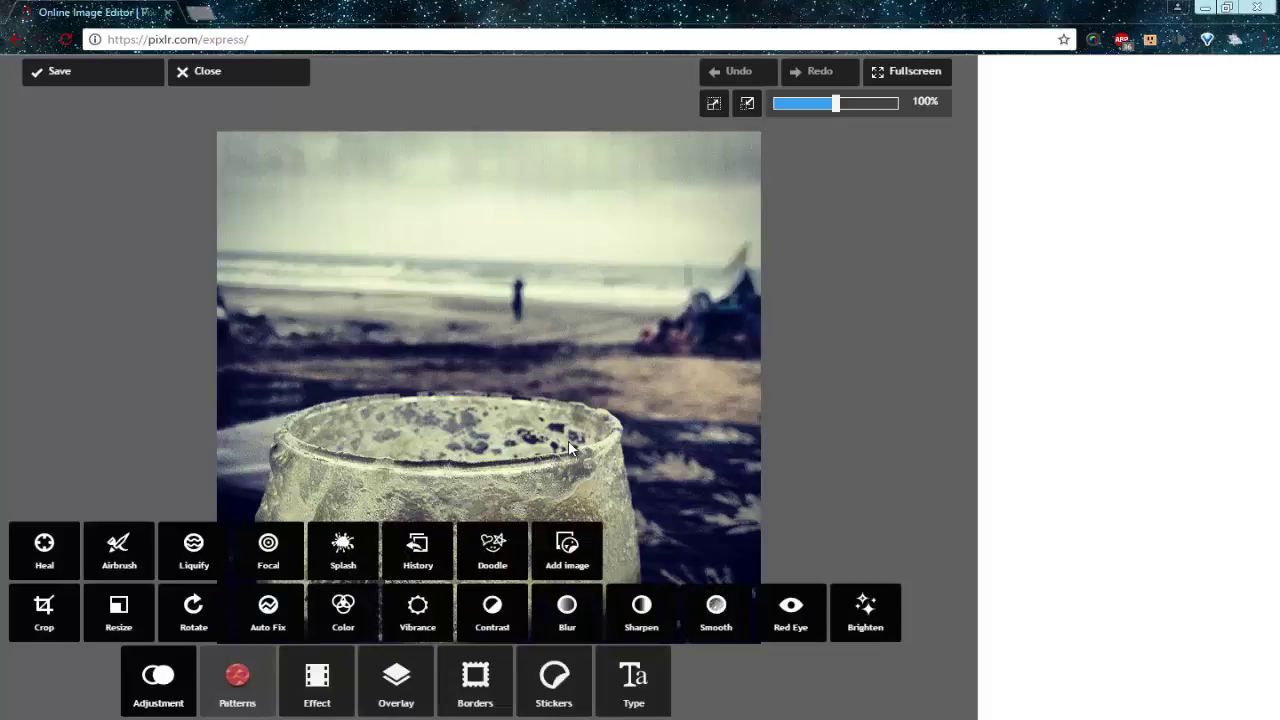
Distort the distant person with Liquify's Enlarge and Shrink modes at brush size 141, apply the change, and undo it
{"action": "left_click", "coordinate": [216, 553]}
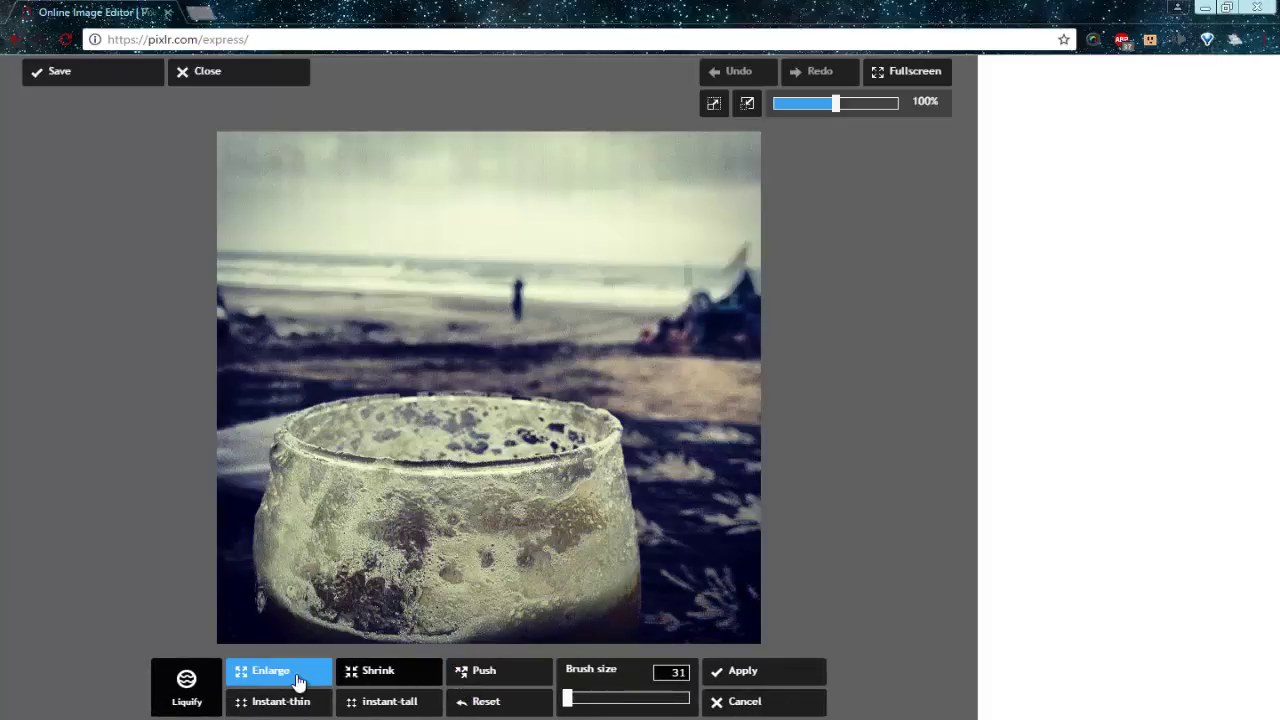
{"action": "left_click", "coordinate": [308, 684]}
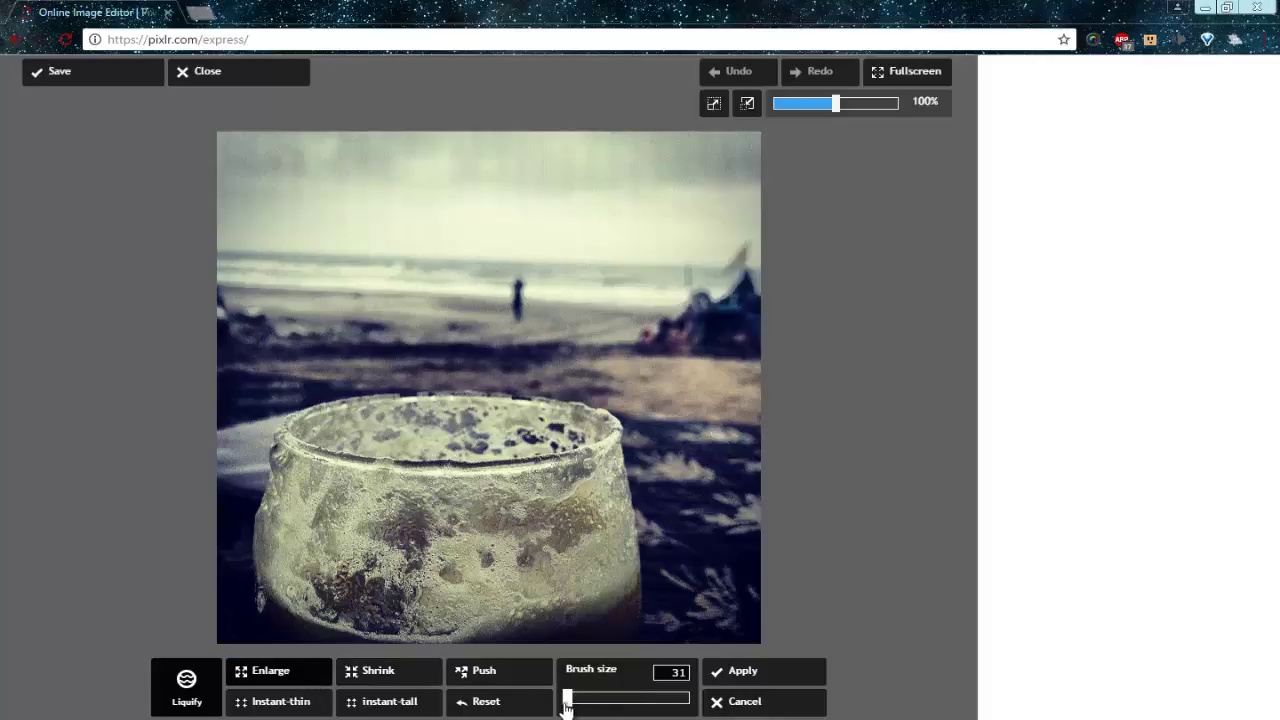
{"action": "left_click_drag", "start_coordinate": [566, 706], "coordinate": [586, 704]}
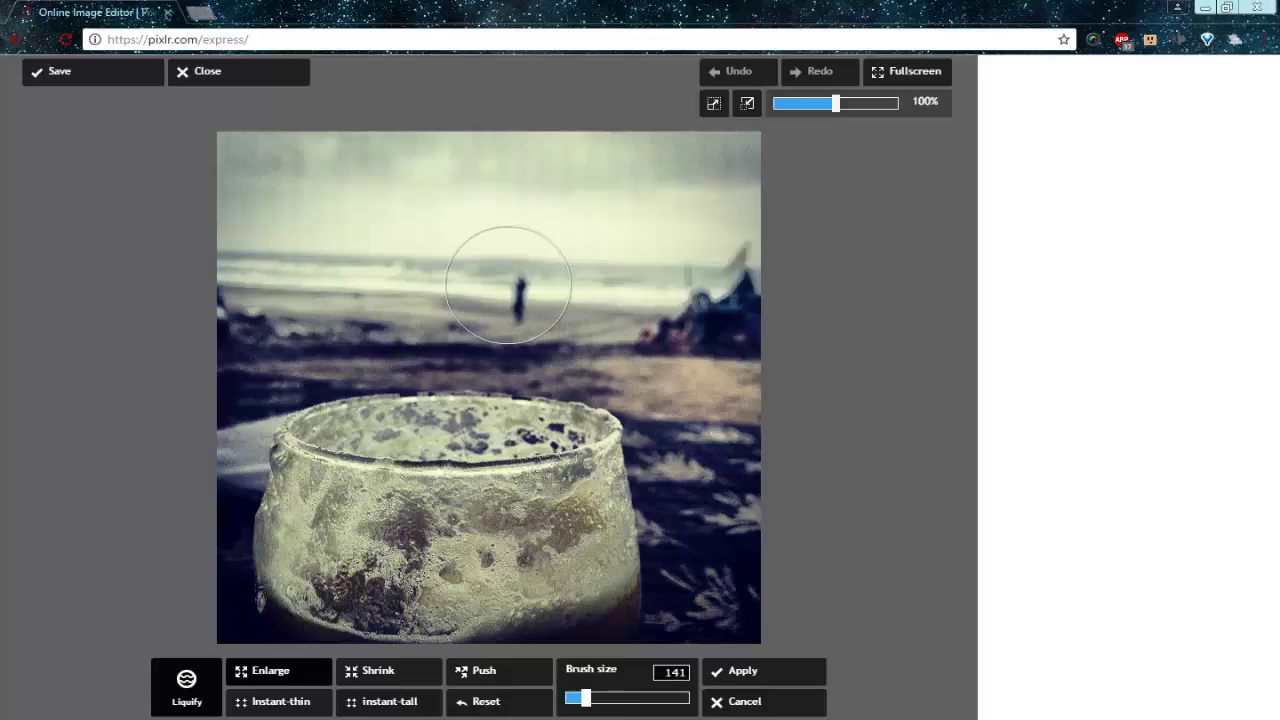
{"action": "left_click", "coordinate": [381, 673]}
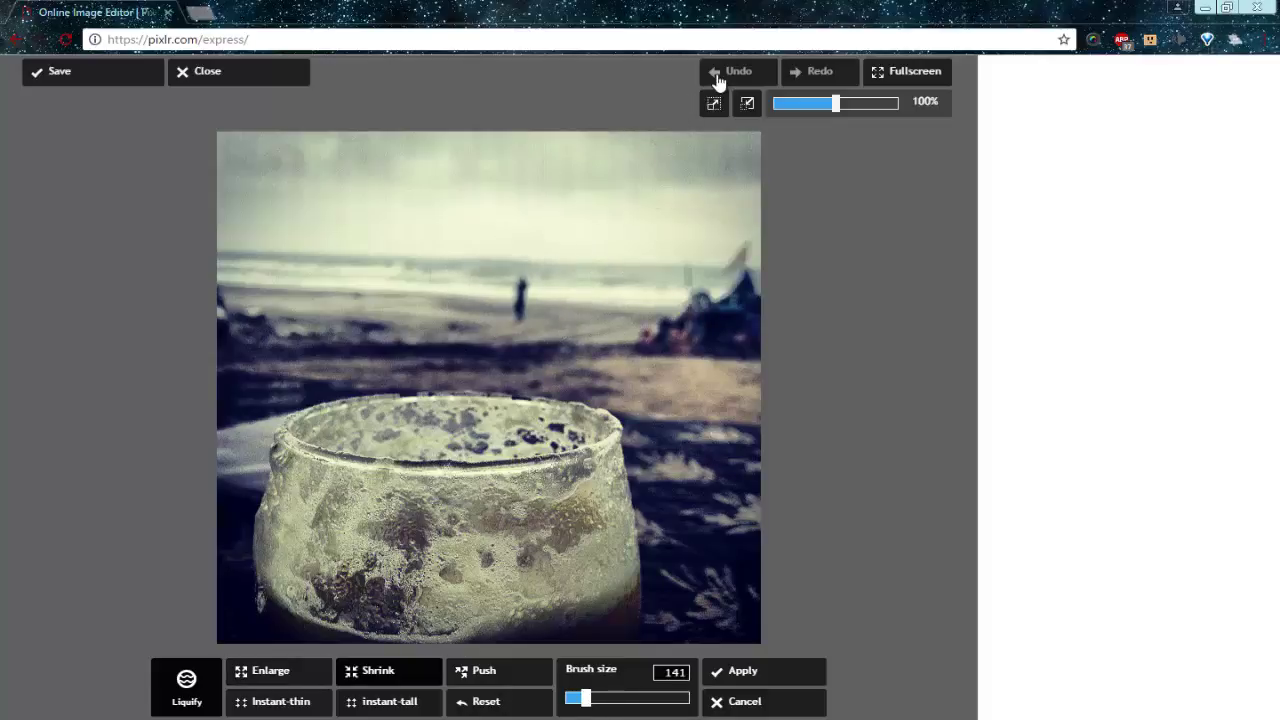
{"action": "left_click", "coordinate": [725, 682]}
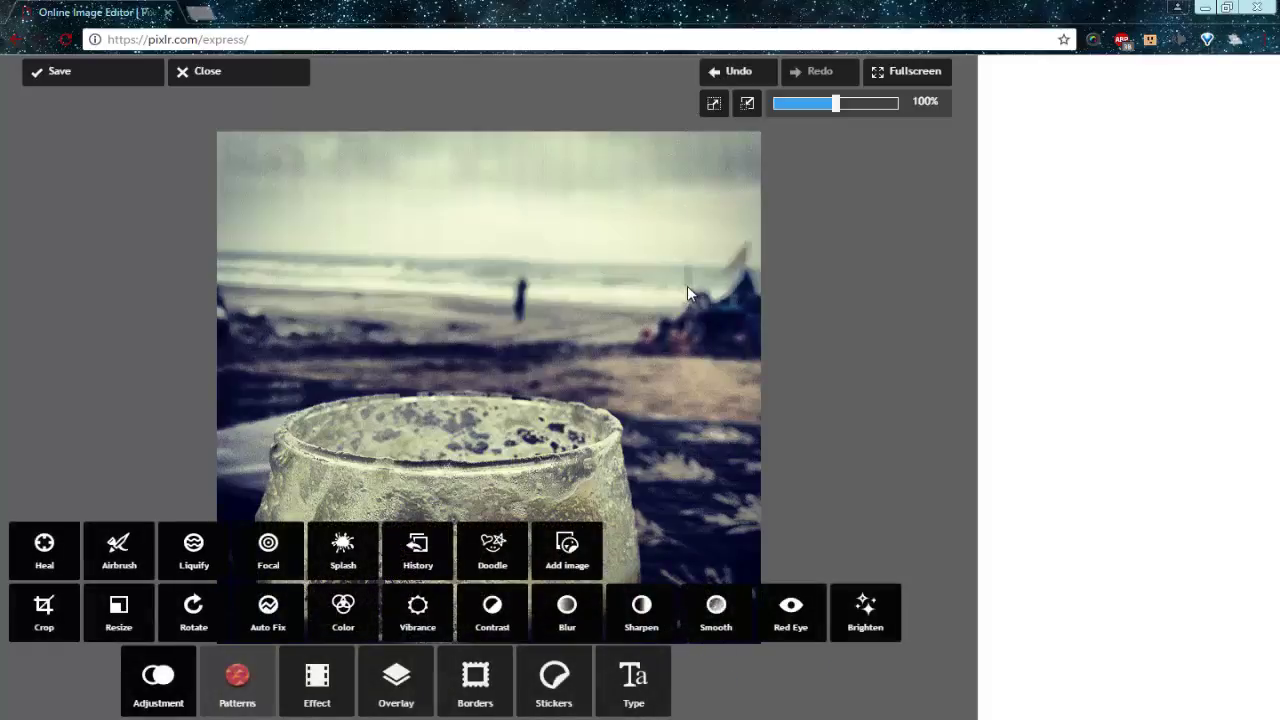
{"action": "left_click", "coordinate": [729, 86]}
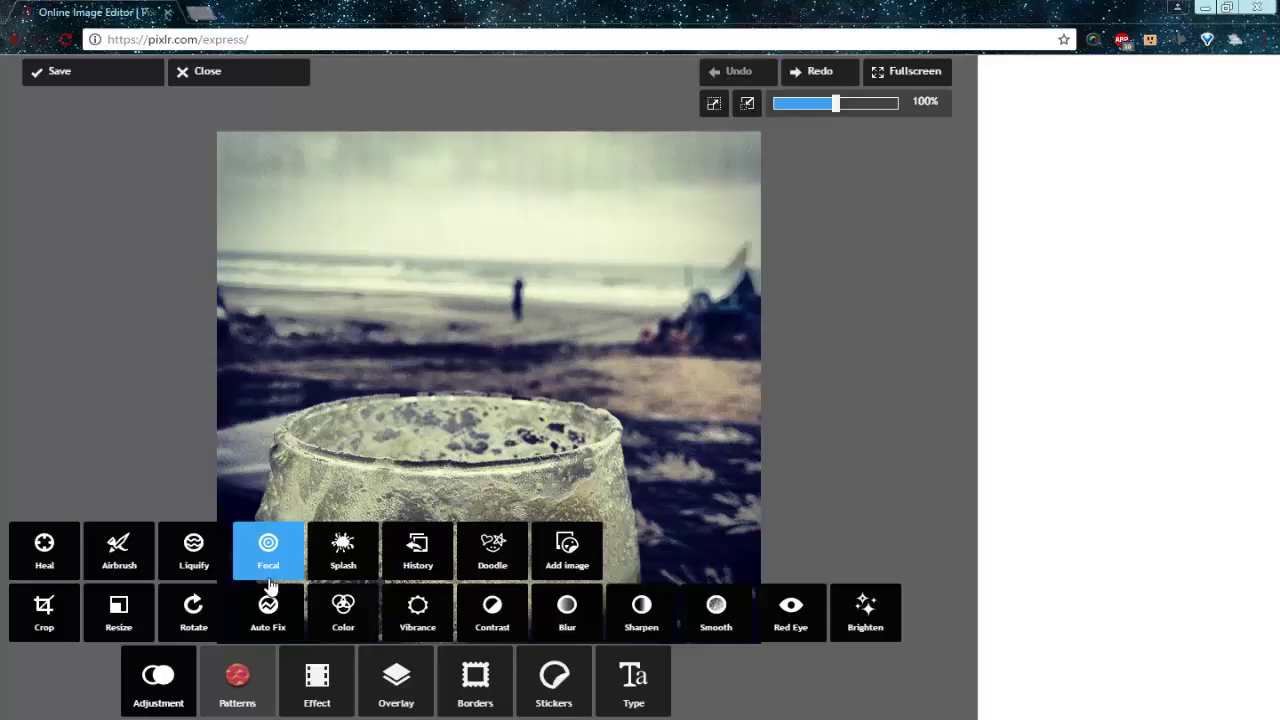
Try Liquify's Instant-thin repeatedly on the whole photo, and cancel the distortion
{"action": "left_click", "coordinate": [214, 560]}
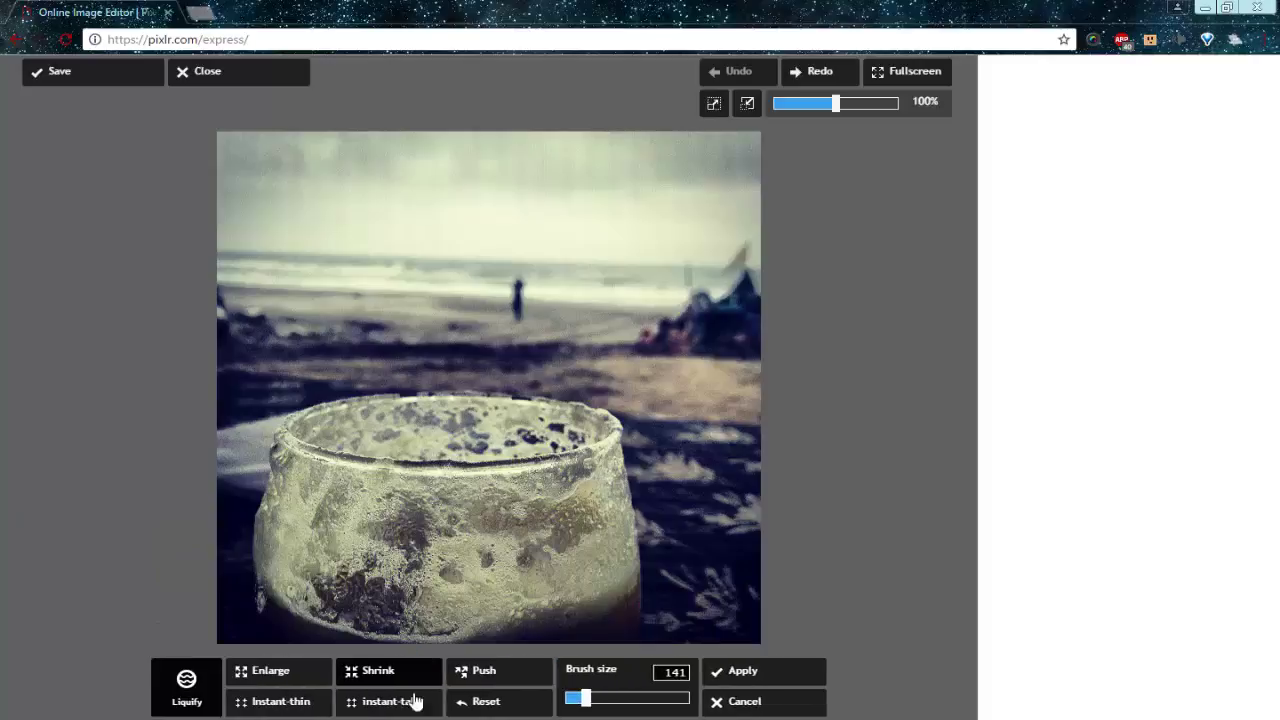
{"action": "left_click", "coordinate": [299, 713]}
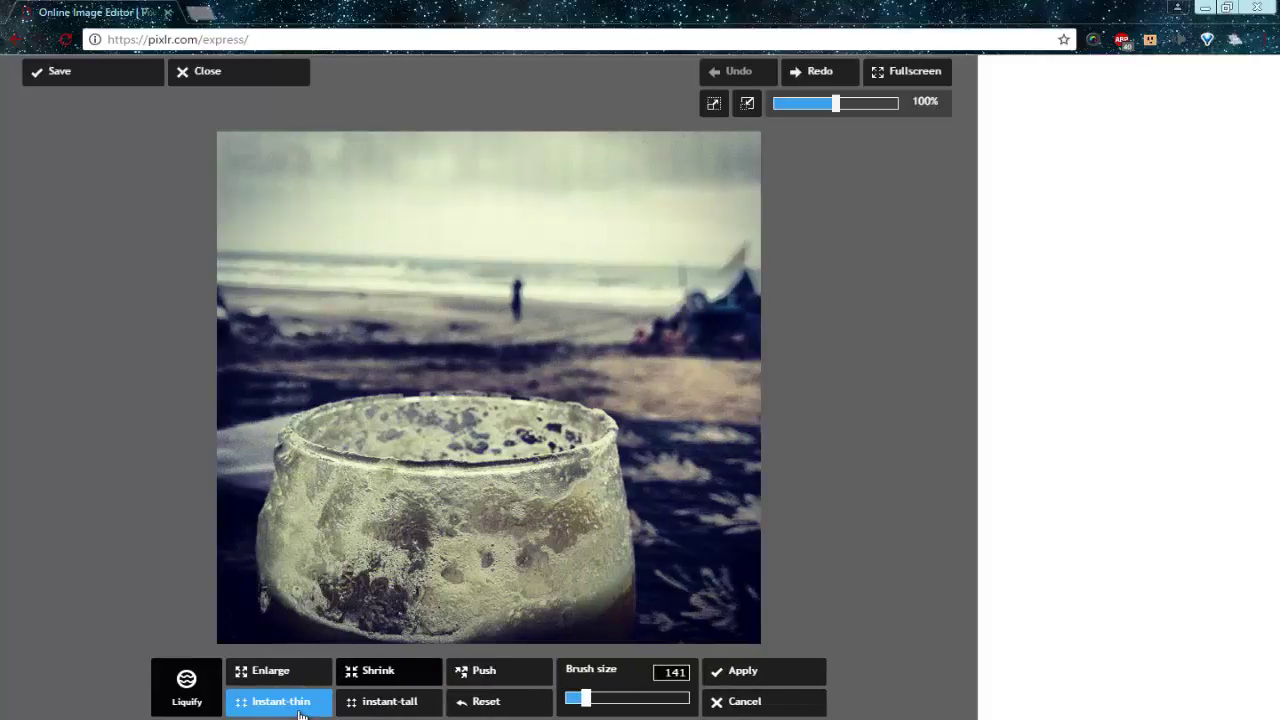
{"action": "left_click", "coordinate": [299, 713]}
{"action": "left_click", "coordinate": [299, 713]}
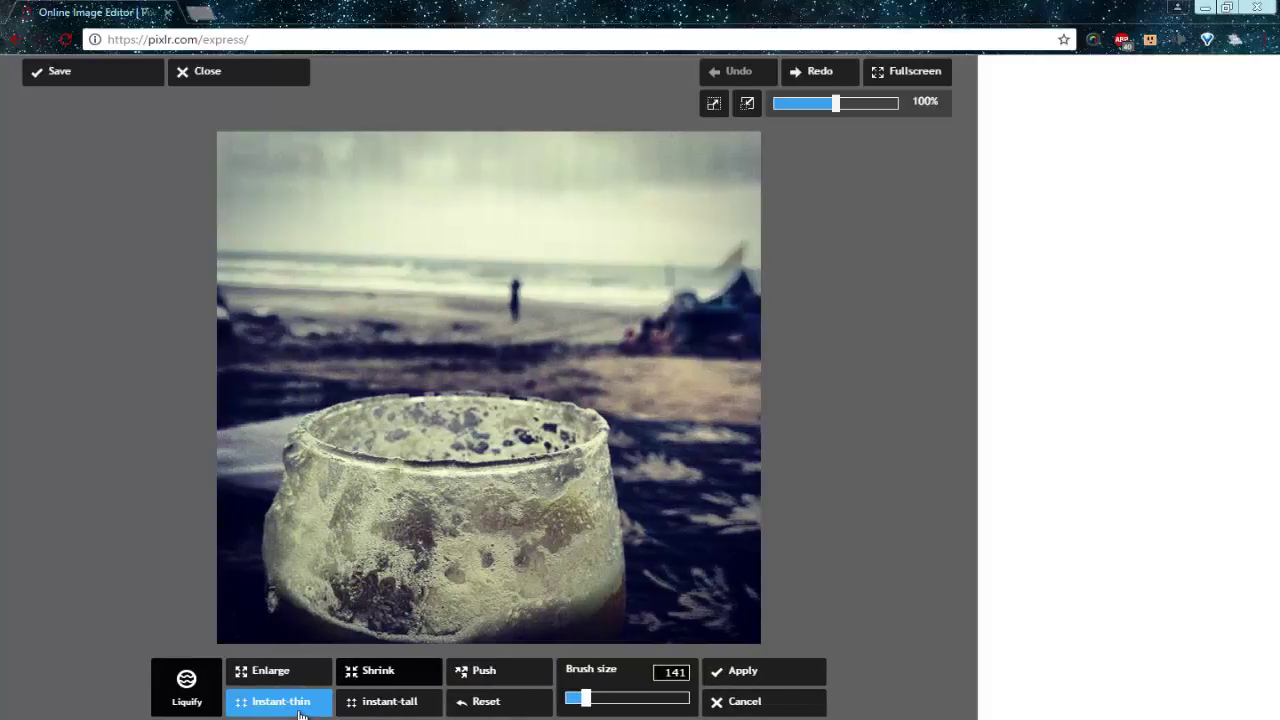
{"action": "left_click", "coordinate": [299, 713]}
{"action": "left_click", "coordinate": [299, 713]}
{"action": "left_click", "coordinate": [299, 713]}
{"action": "left_click", "coordinate": [299, 713]}
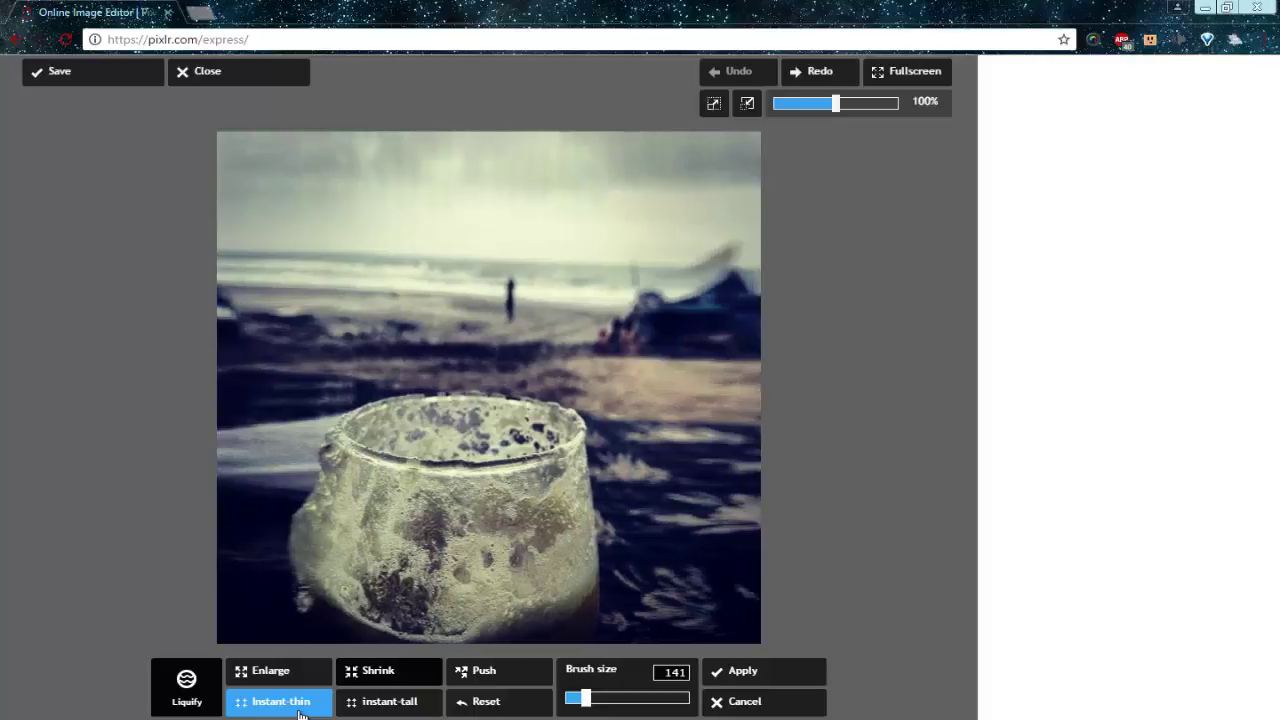
{"action": "left_click", "coordinate": [299, 713]}
{"action": "left_click", "coordinate": [299, 713]}
{"action": "left_click", "coordinate": [299, 713]}
{"action": "left_click", "coordinate": [299, 713]}
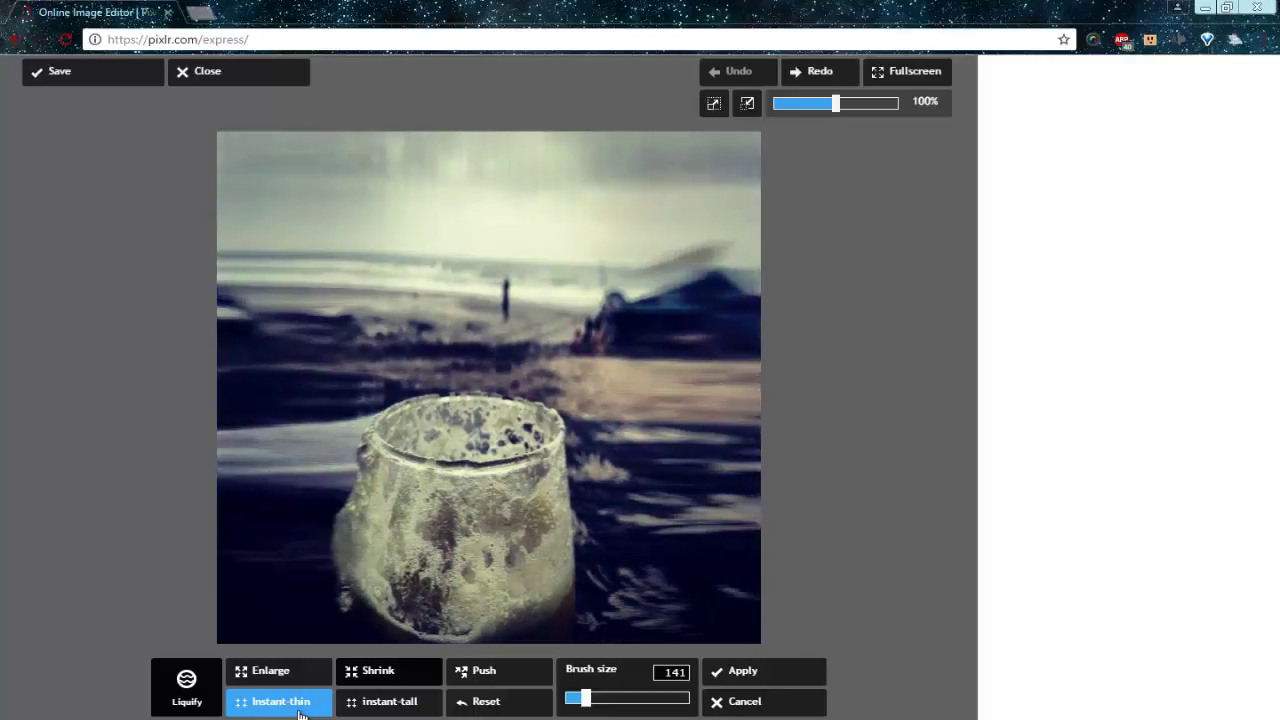
{"action": "left_click", "coordinate": [299, 713]}
{"action": "left_click", "coordinate": [299, 713]}
{"action": "left_click", "coordinate": [800, 710]}
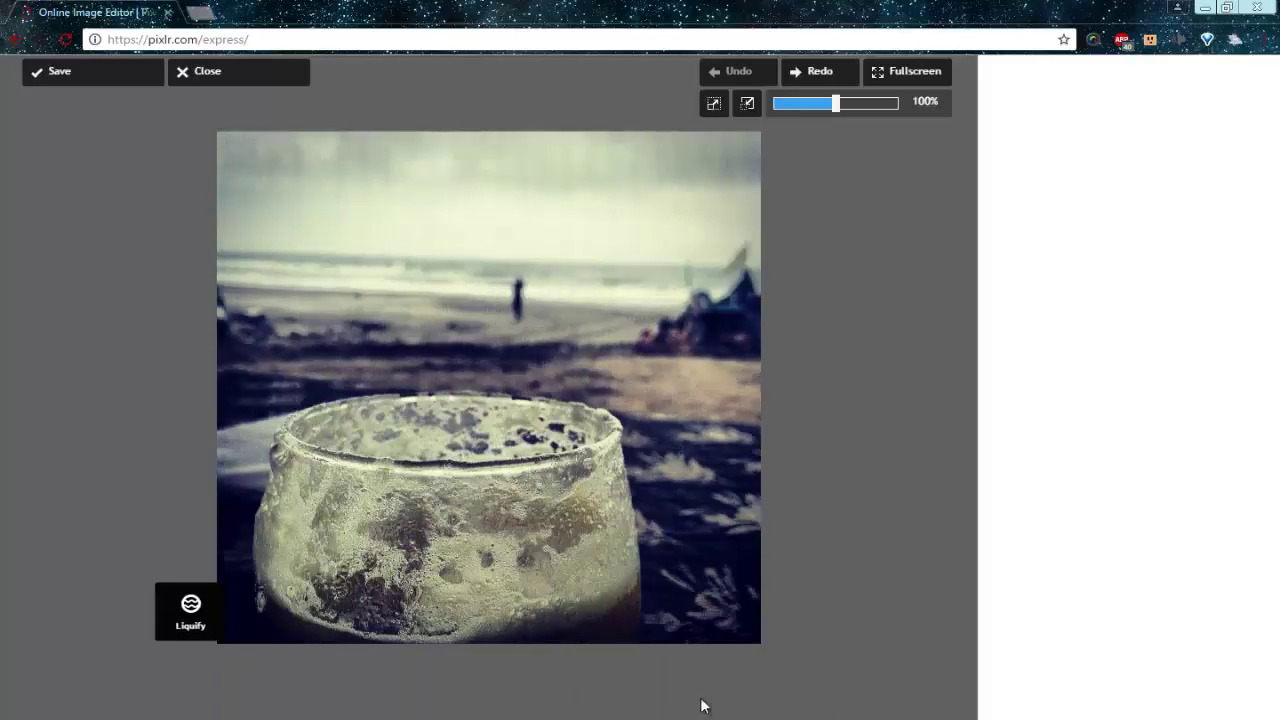
Try Liquify's Instant-tall several times on the photo, and reset and cancel the changes
{"action": "left_click", "coordinate": [196, 563]}
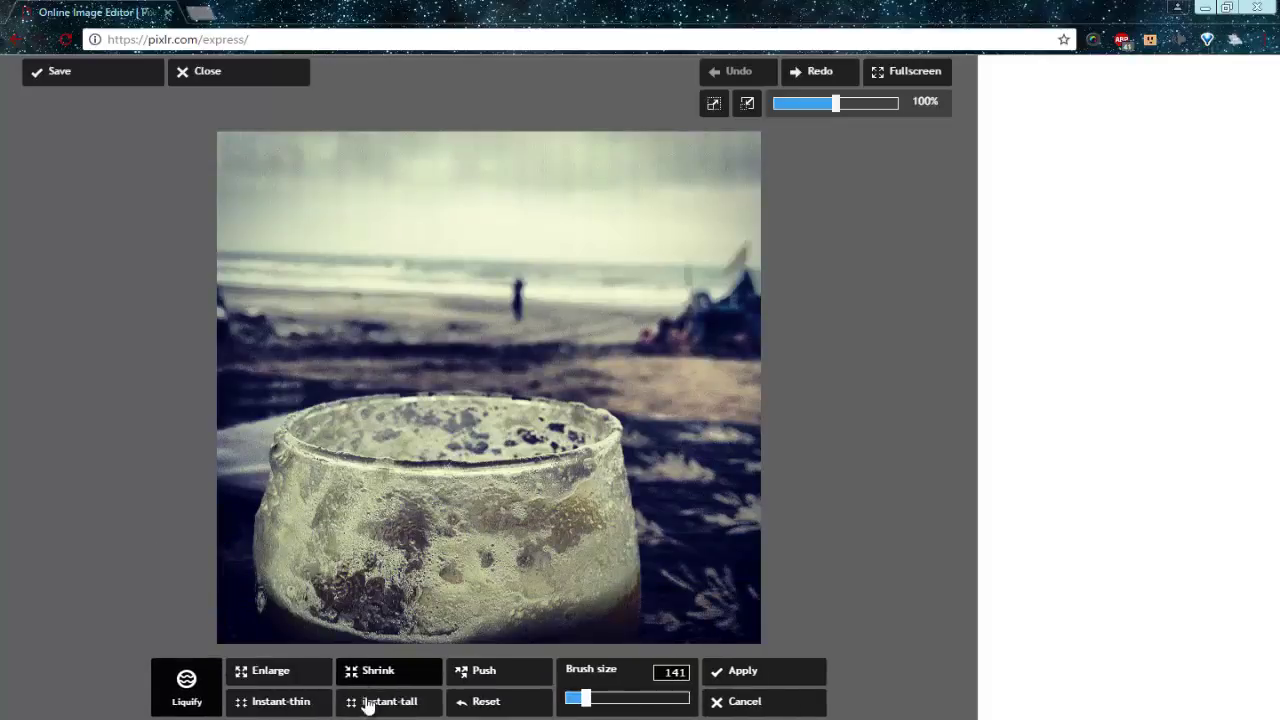
{"action": "left_click", "coordinate": [384, 706]}
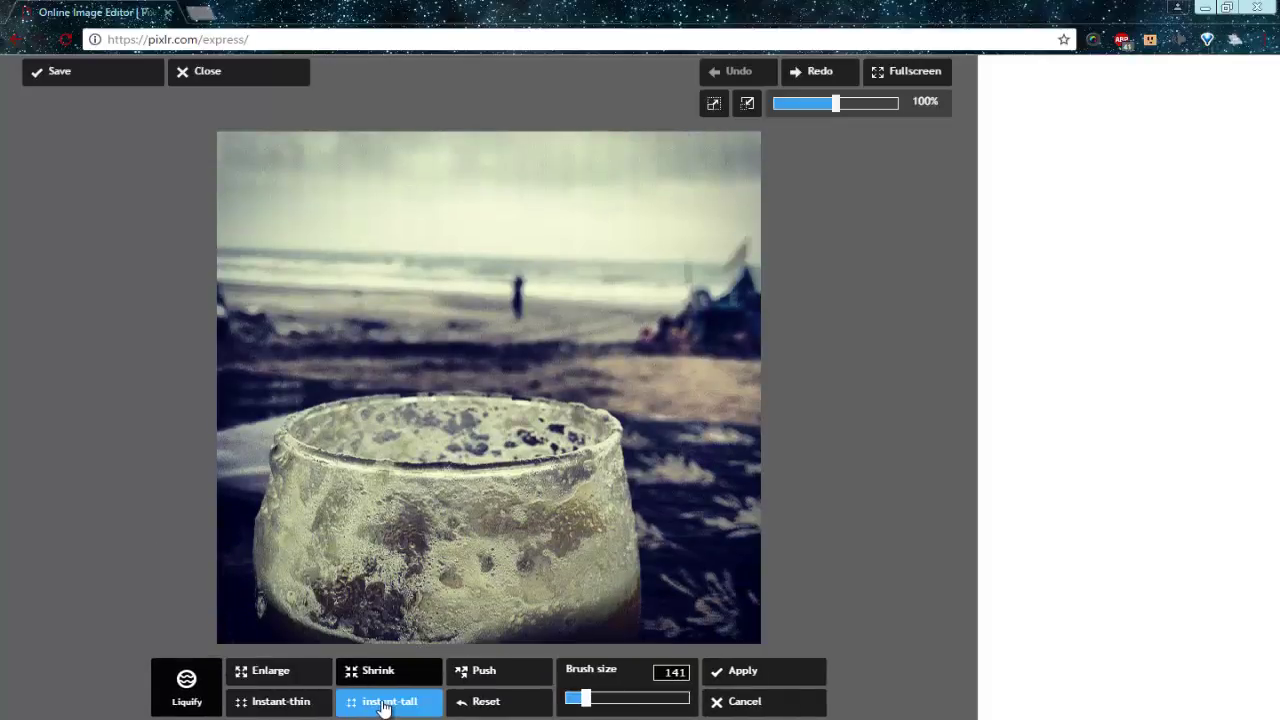
{"action": "left_click", "coordinate": [384, 708]}
{"action": "left_click", "coordinate": [384, 708]}
{"action": "left_click", "coordinate": [384, 708]}
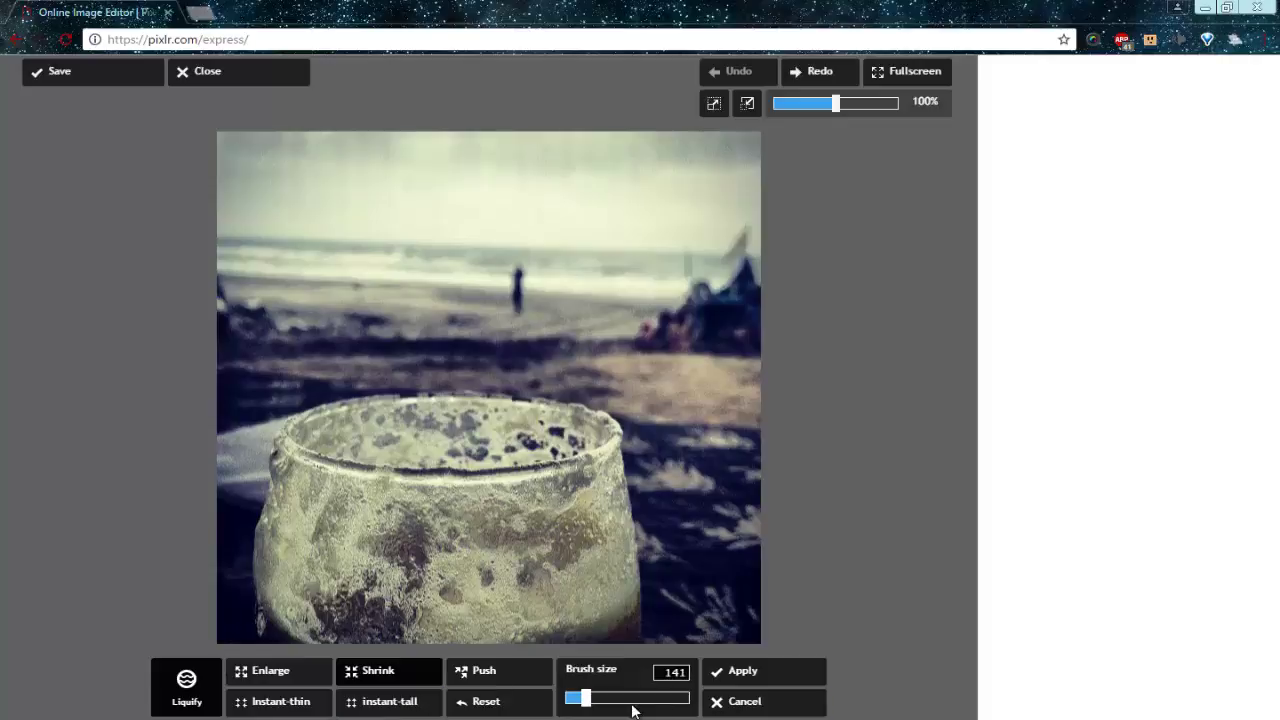
{"action": "left_click", "coordinate": [486, 705]}
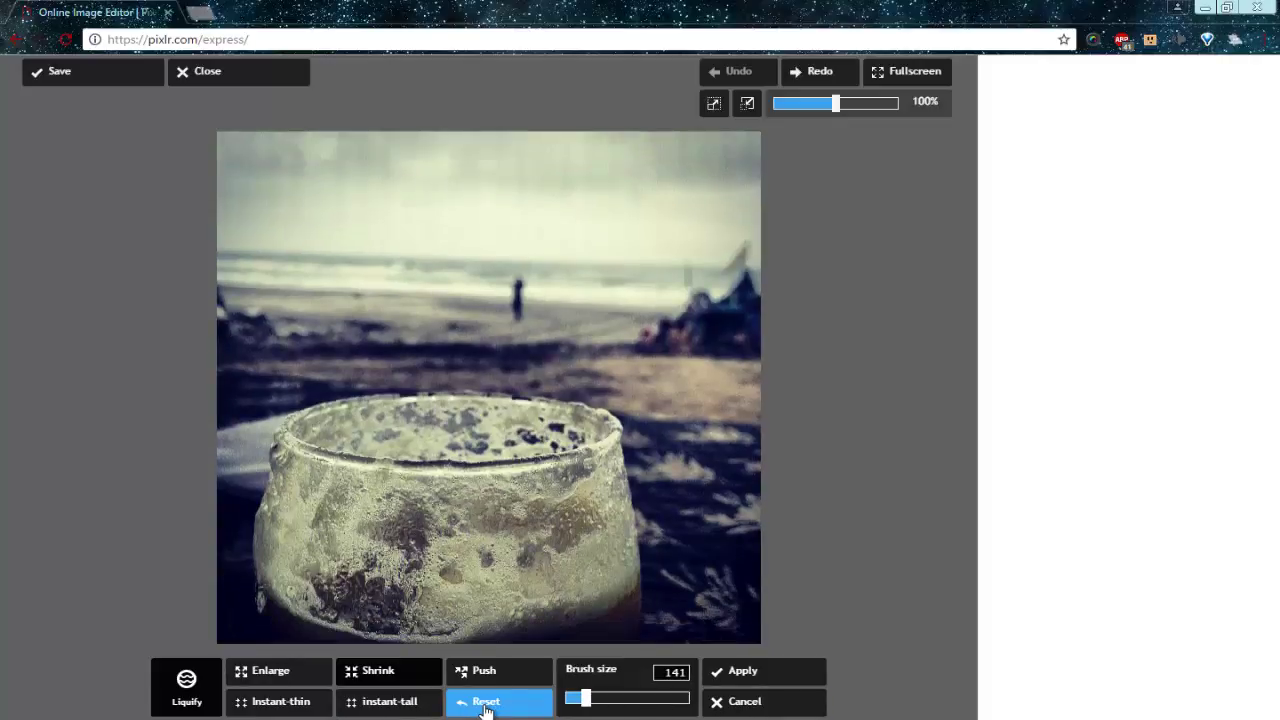
{"action": "left_click", "coordinate": [731, 701]}
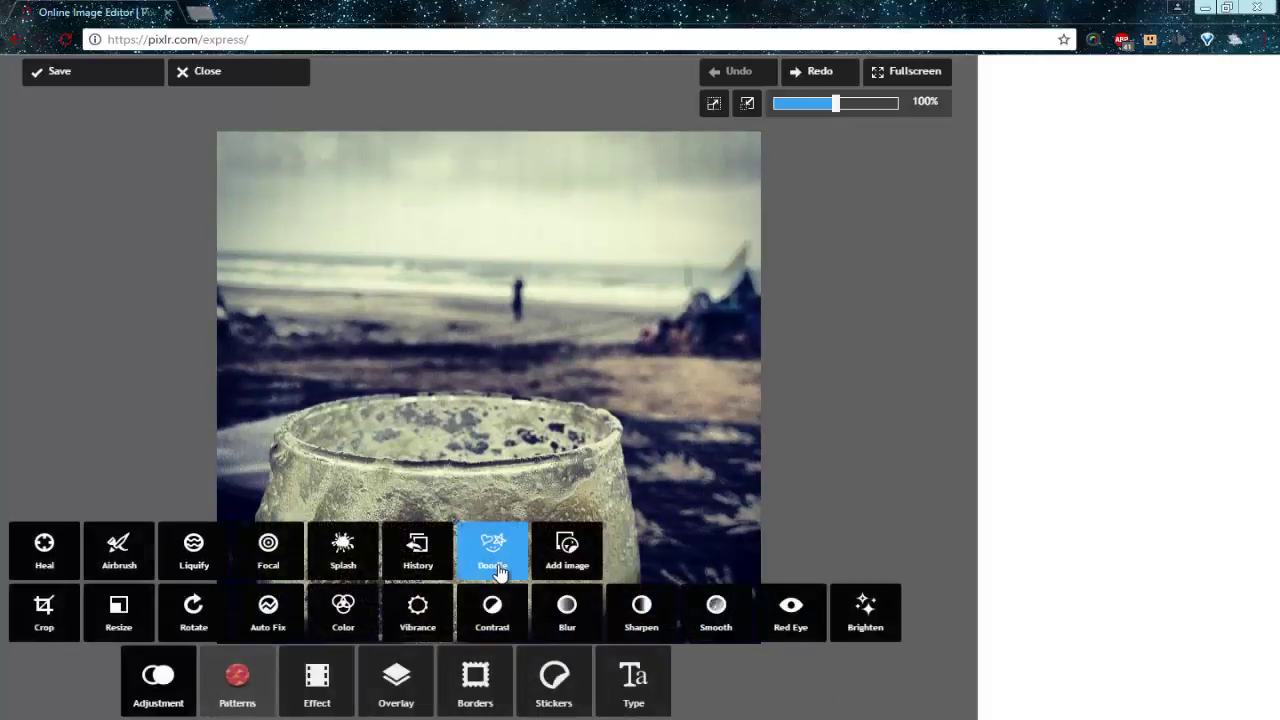
Centre Focal's radial focus on the distant person, and switch Focal to its linear focus shape
{"action": "left_click", "coordinate": [289, 568]}
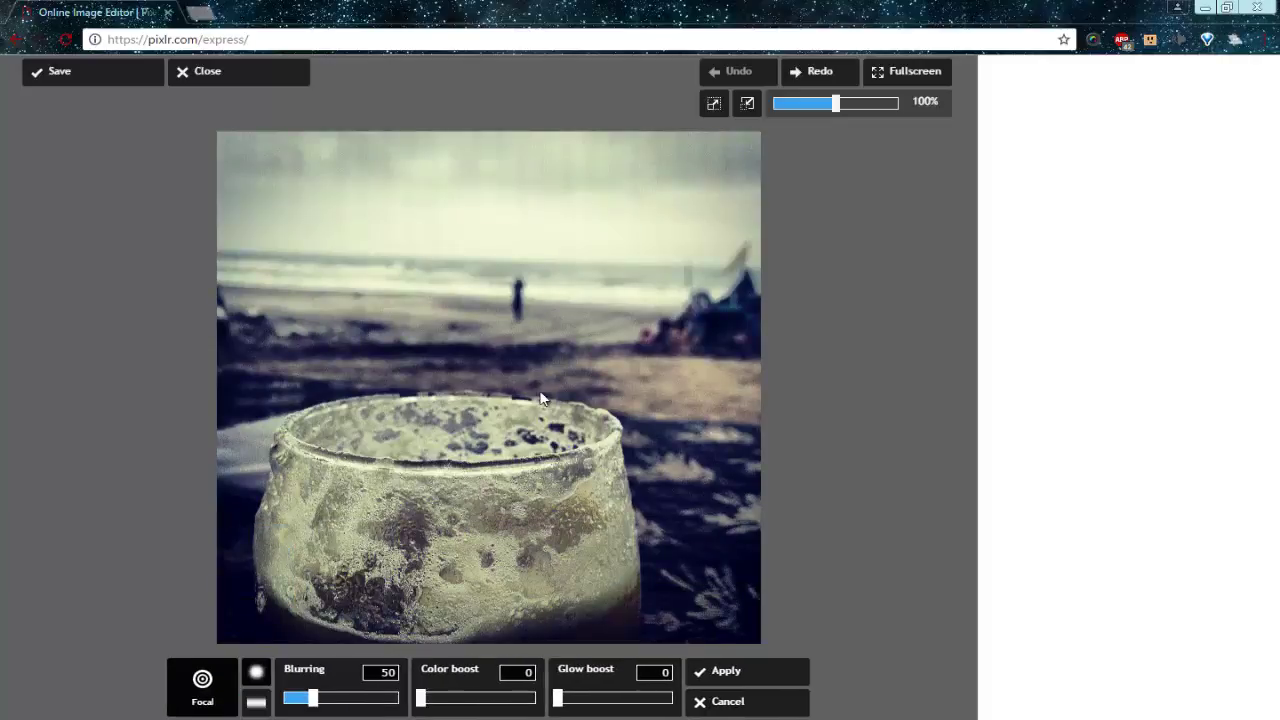
{"action": "left_click_drag", "start_coordinate": [492, 392], "coordinate": [516, 324]}
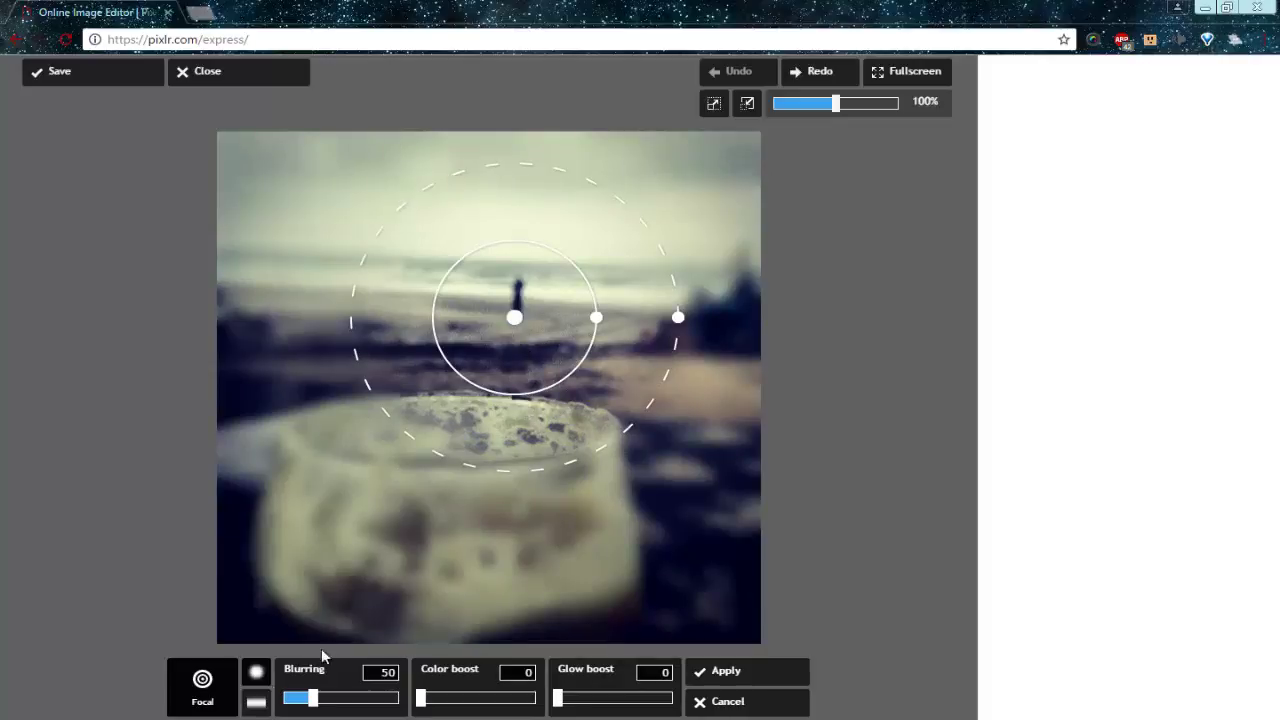
{"action": "left_click", "coordinate": [256, 706]}
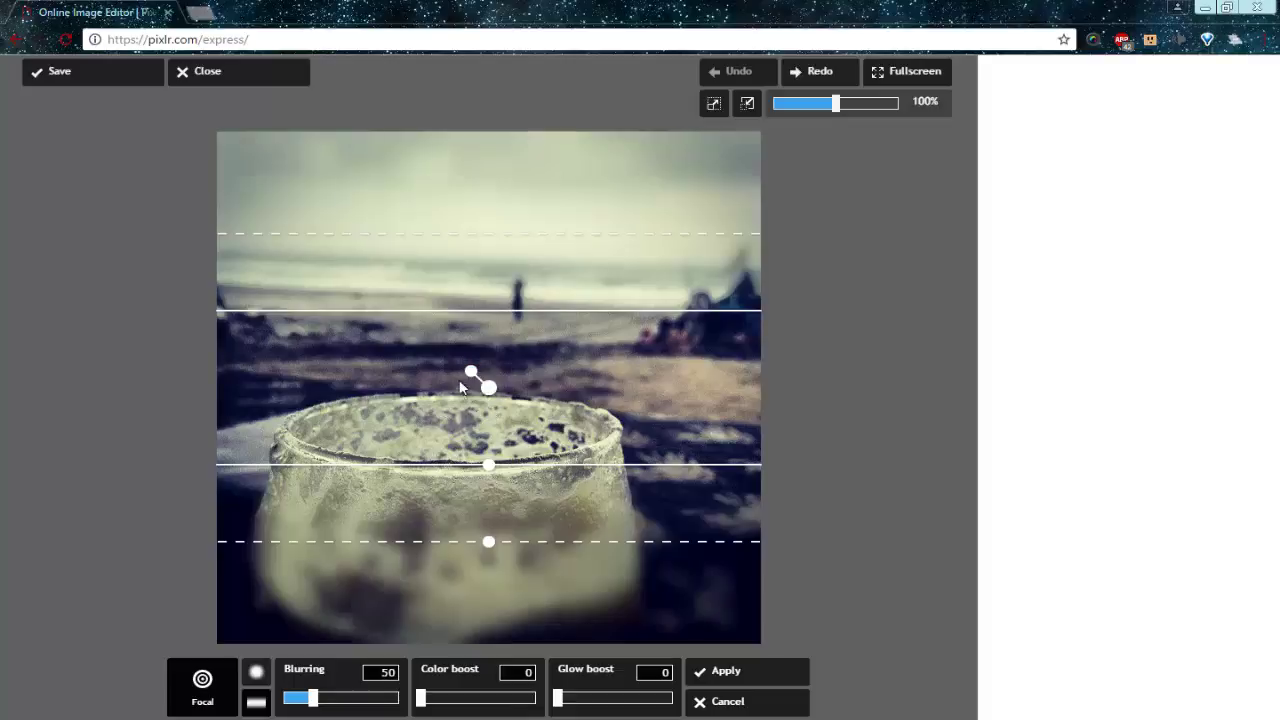
Place Focal's linear focus band over the glass's rim and upper body with a wide soft transition at Blurring 50, and apply it
{"action": "left_click_drag", "start_coordinate": [466, 371], "coordinate": [509, 355]}
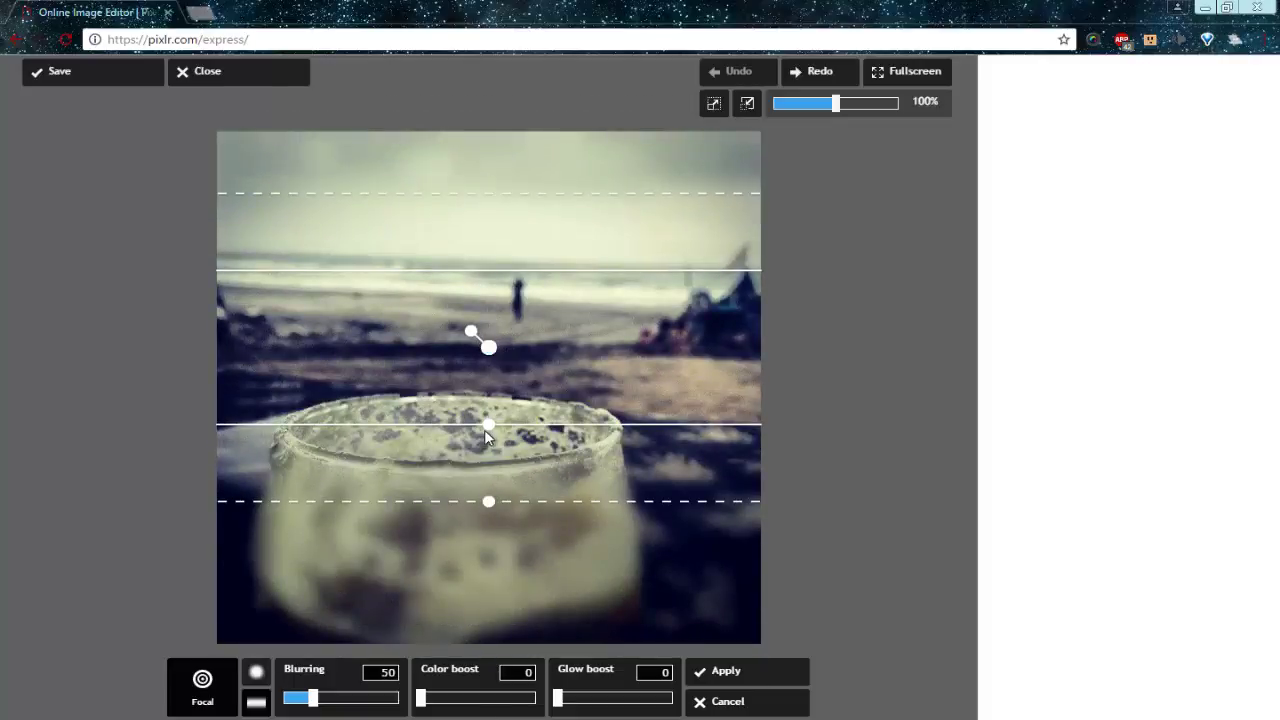
{"action": "mouse_move", "coordinate": [490, 435]}
{"action": "left_mouse_down"}
{"action": "mouse_move", "coordinate": [489, 357]}
{"action": "mouse_move", "coordinate": [488, 451]}
{"action": "left_mouse_up"}
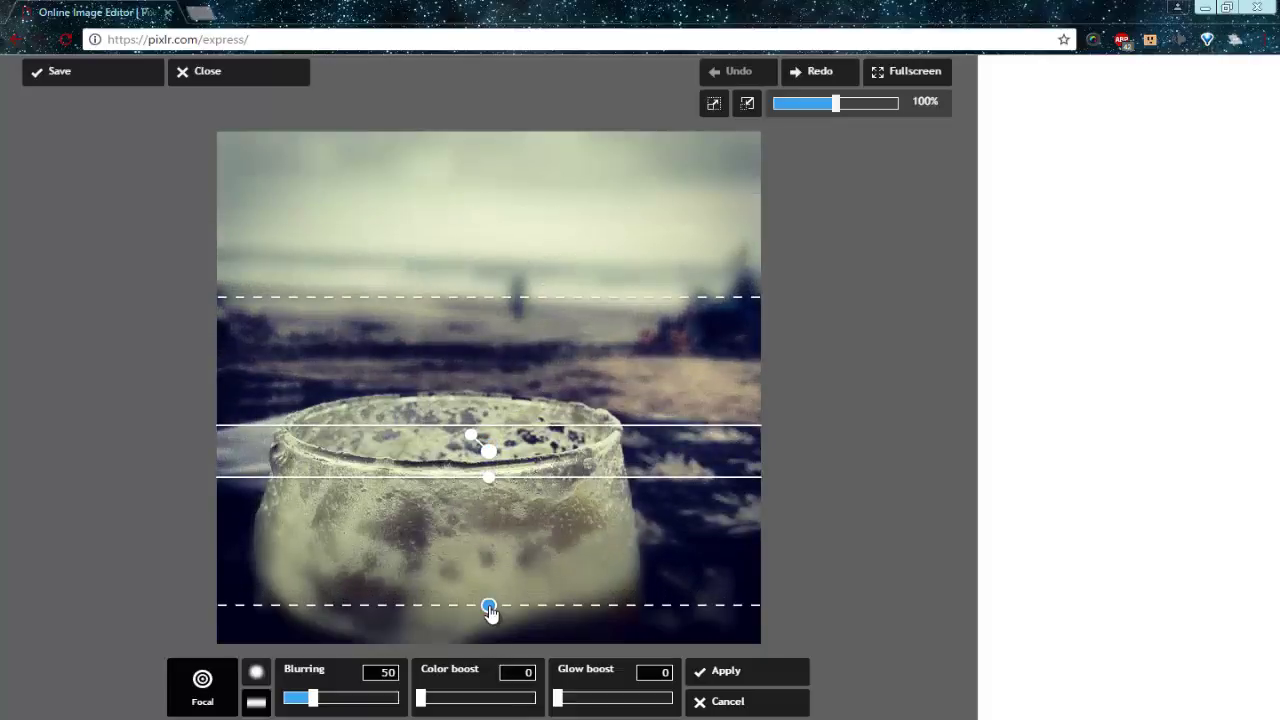
{"action": "left_click_drag", "start_coordinate": [490, 613], "coordinate": [493, 571]}
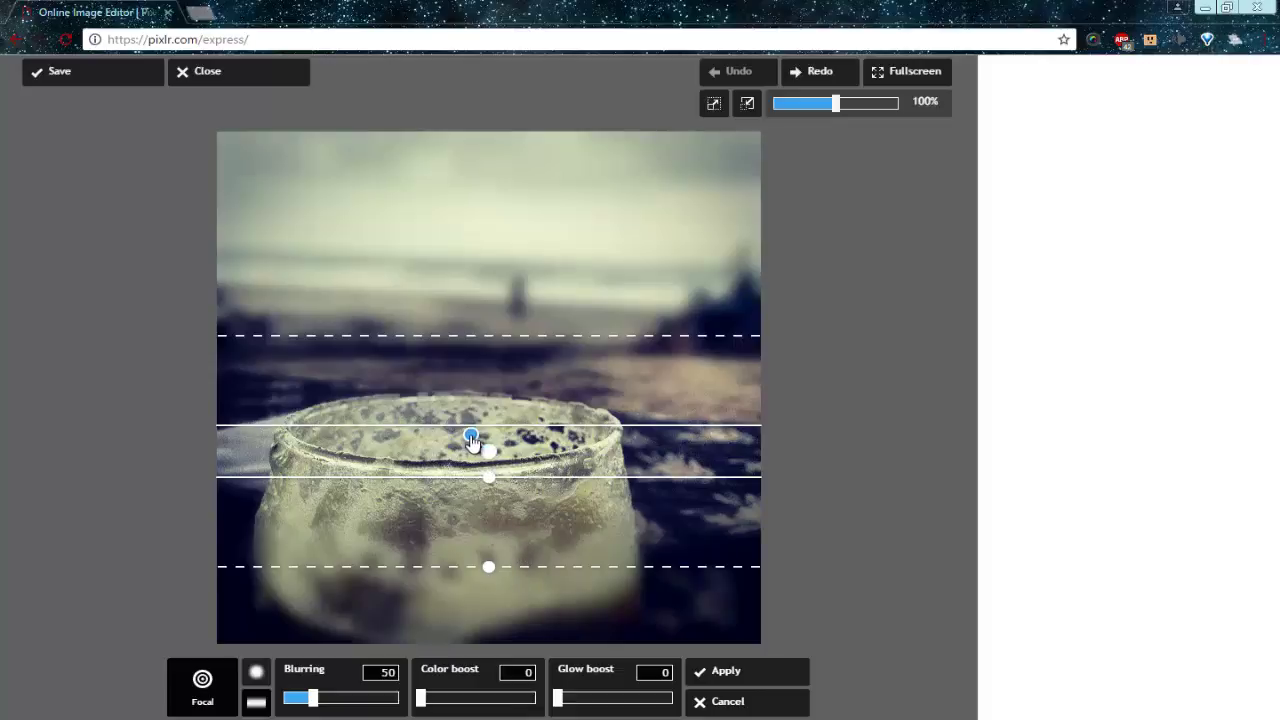
{"action": "left_click_drag", "start_coordinate": [471, 440], "coordinate": [471, 434]}
{"action": "left_click_drag", "start_coordinate": [492, 477], "coordinate": [489, 520]}
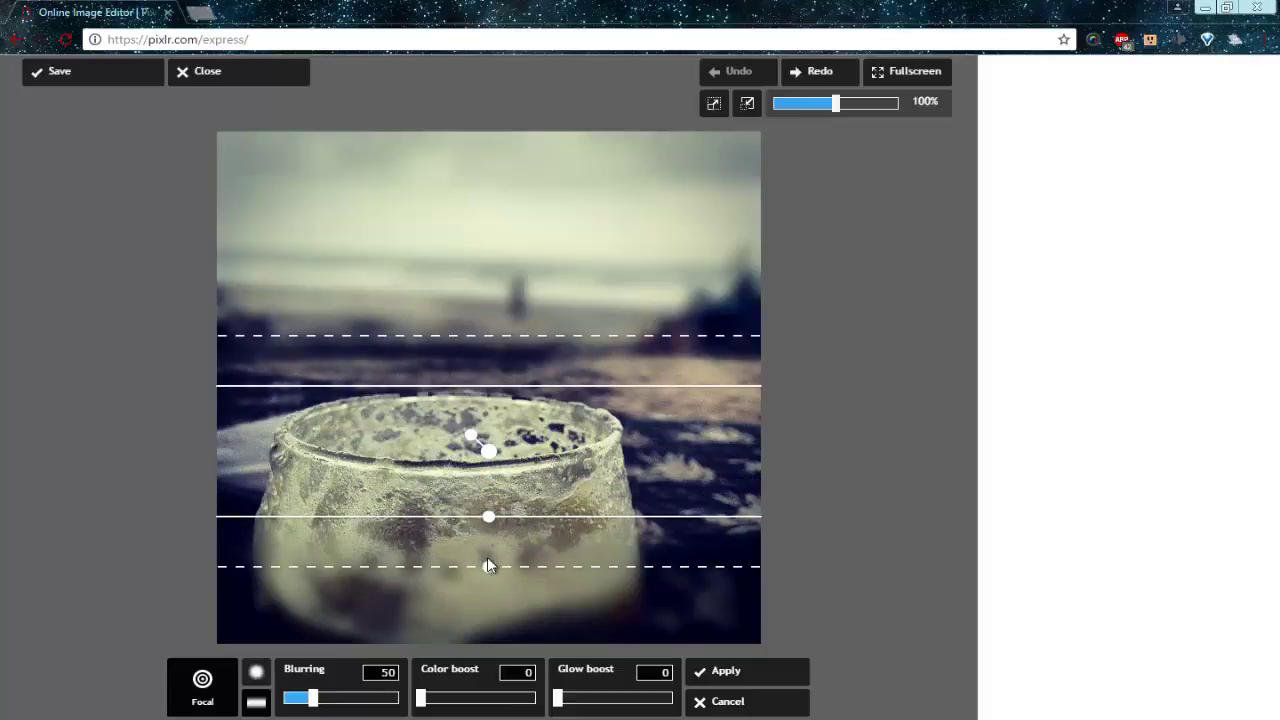
{"action": "left_click_drag", "start_coordinate": [487, 566], "coordinate": [489, 623]}
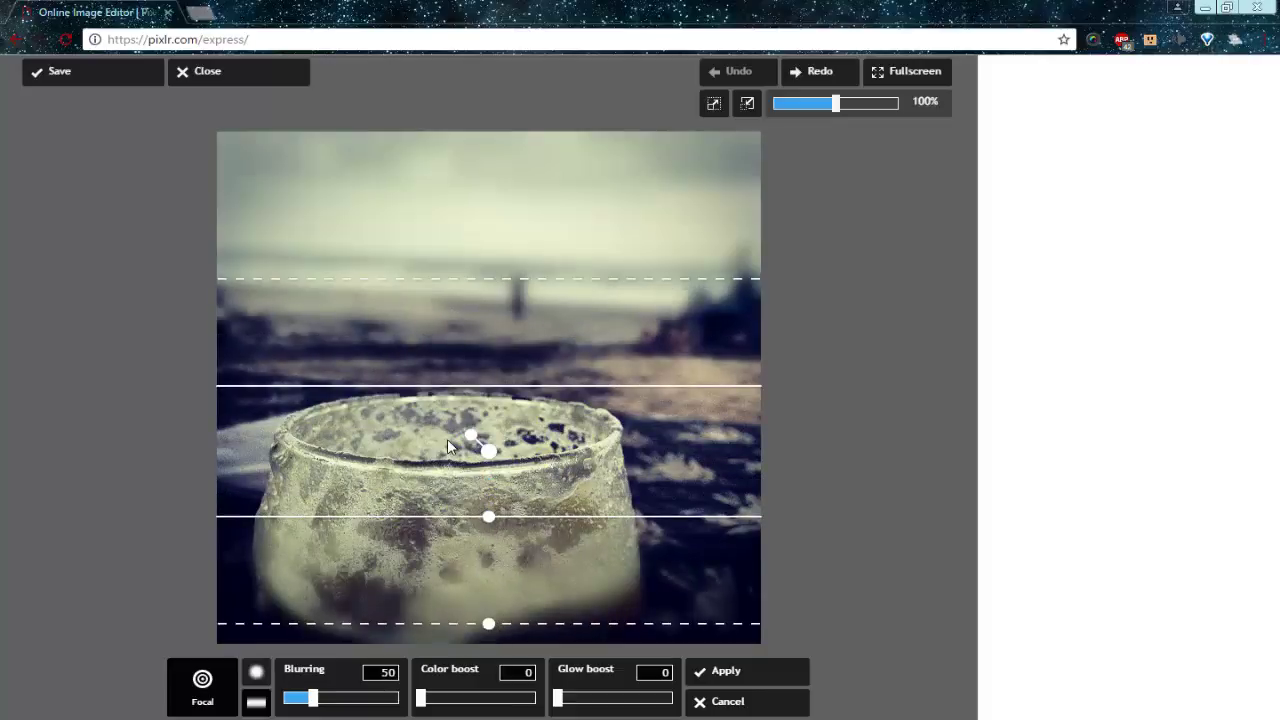
{"action": "left_click_drag", "start_coordinate": [473, 439], "coordinate": [470, 437]}
{"action": "left_click", "coordinate": [703, 673]}
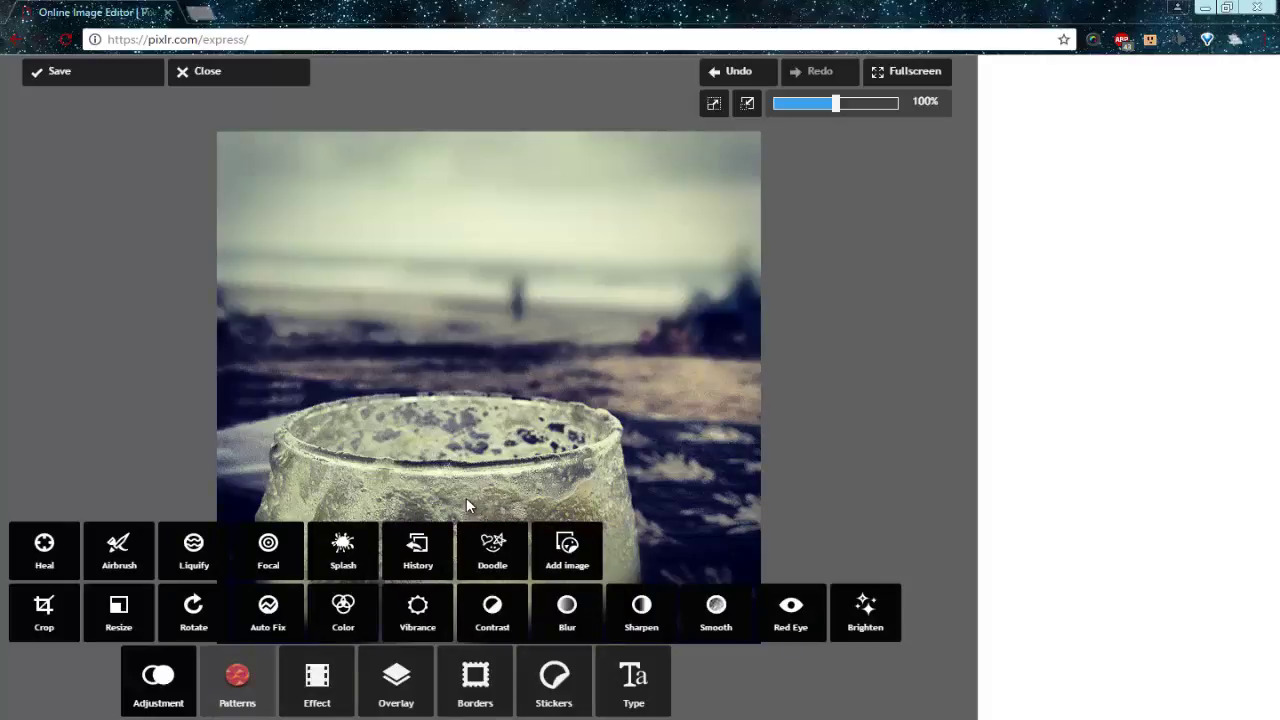
Try Splash's Magic mode at Tolerance 25 on the dark shore and sand areas behind the glass
{"action": "left_click", "coordinate": [346, 558]}
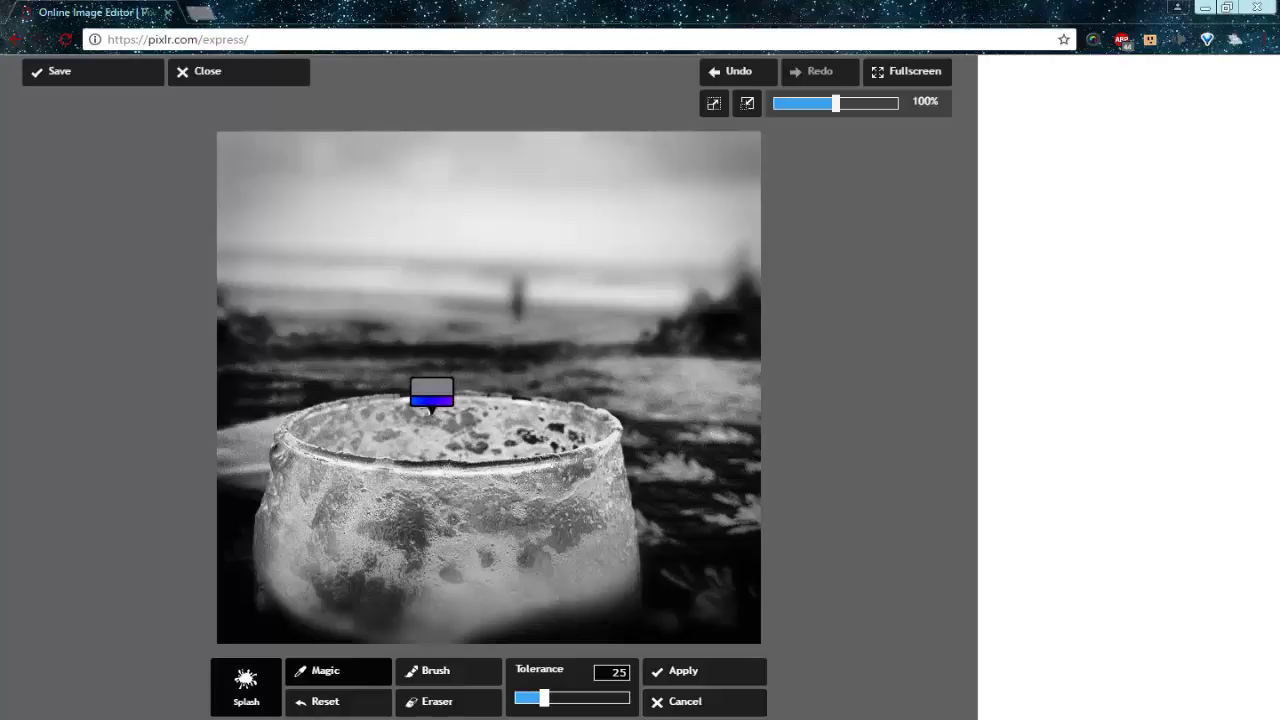
{"action": "left_click", "coordinate": [430, 388]}
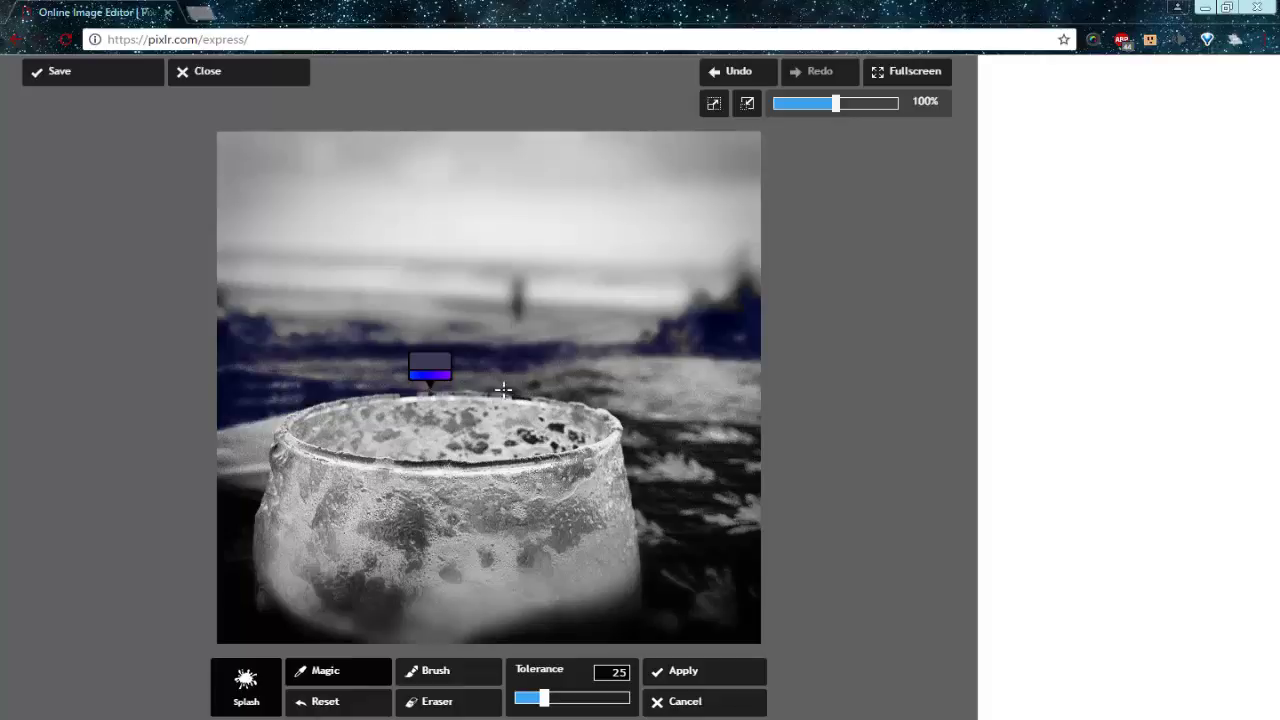
{"action": "left_click", "coordinate": [701, 400]}
{"action": "left_click", "coordinate": [612, 362]}
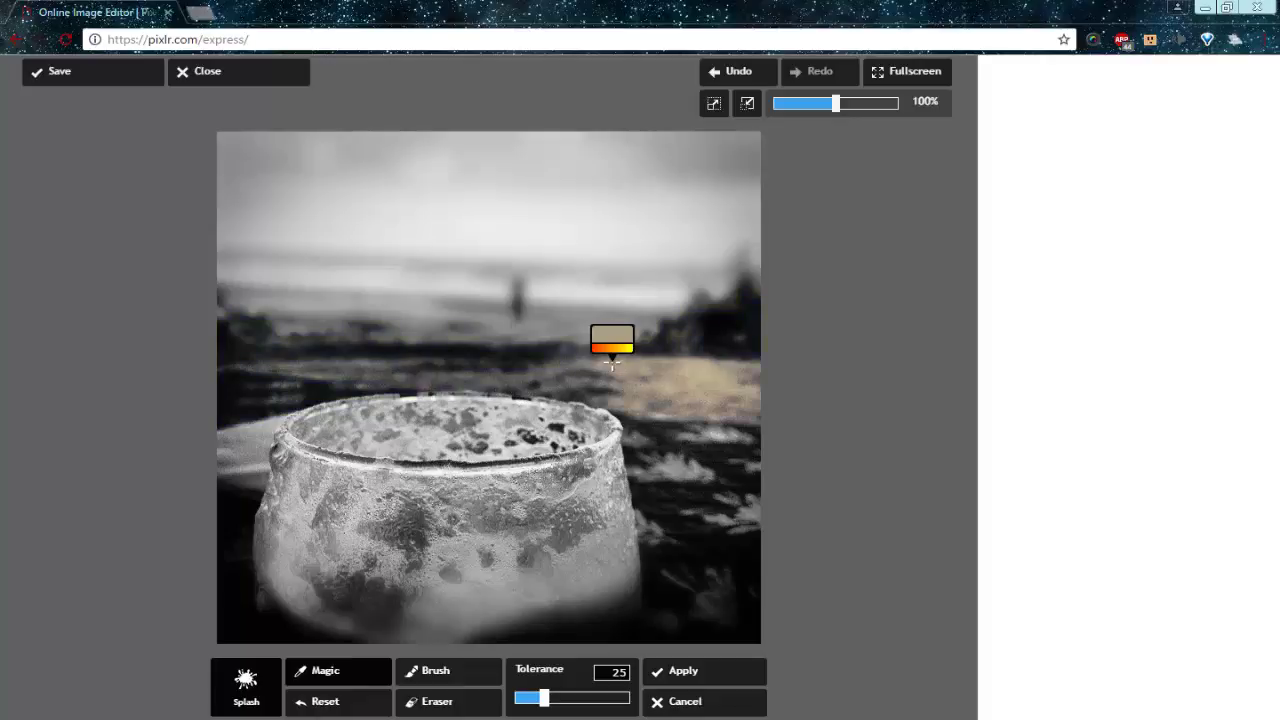
{"action": "left_click", "coordinate": [490, 360]}
{"action": "left_click", "coordinate": [392, 362]}
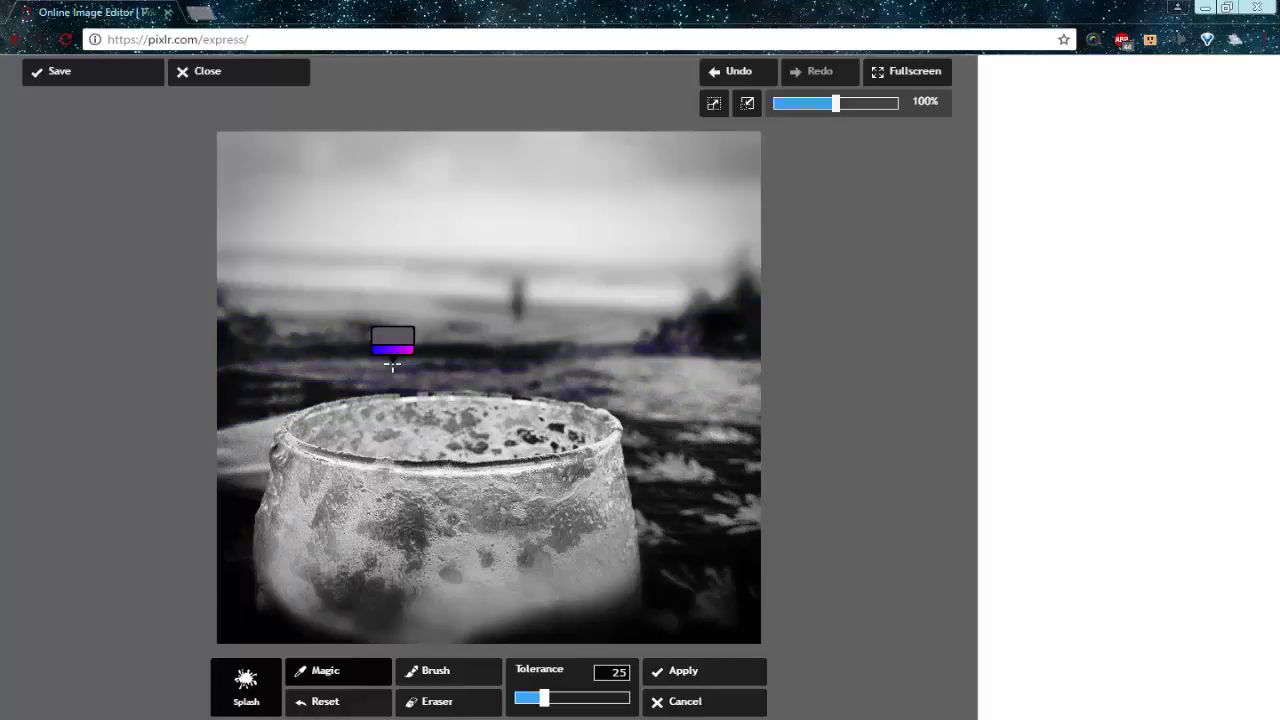
{"action": "left_click", "coordinate": [332, 368]}
Restore the pale green of the sky and sea with Splash's Magic mode at Tolerance 25, and apply the effect
{"action": "left_click", "coordinate": [408, 274]}
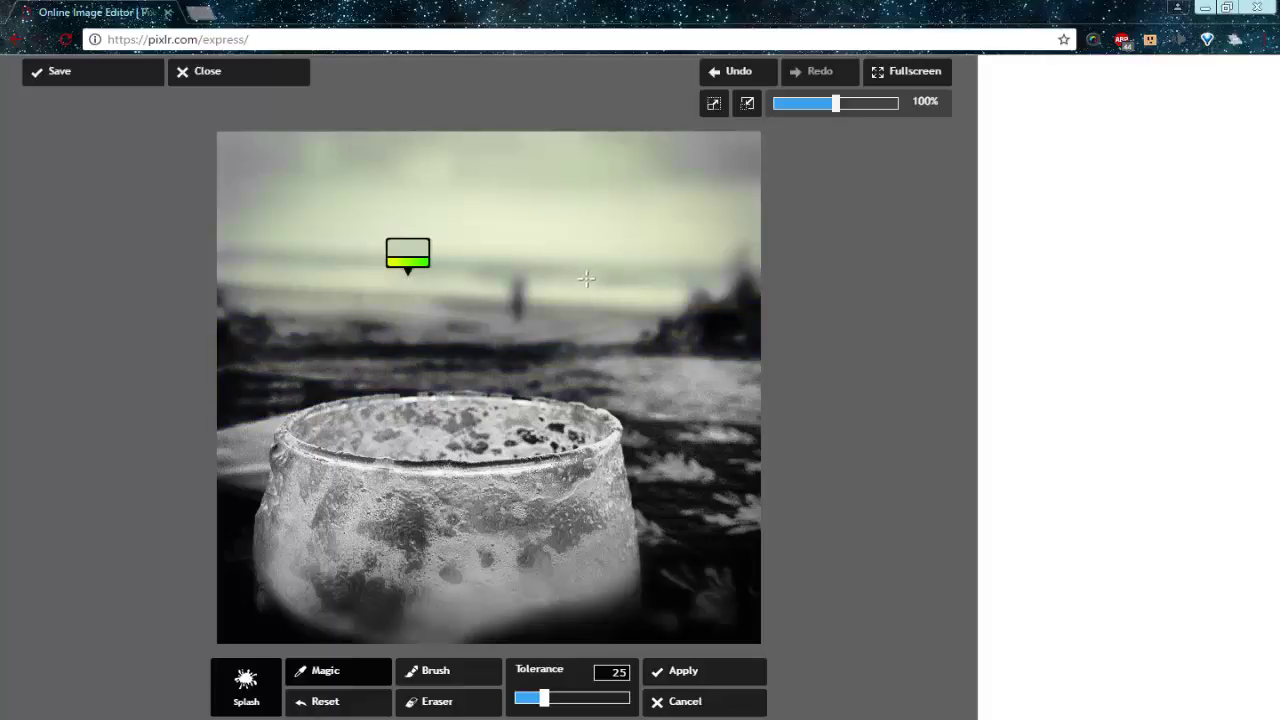
{"action": "left_click", "coordinate": [621, 285]}
{"action": "left_click", "coordinate": [256, 262]}
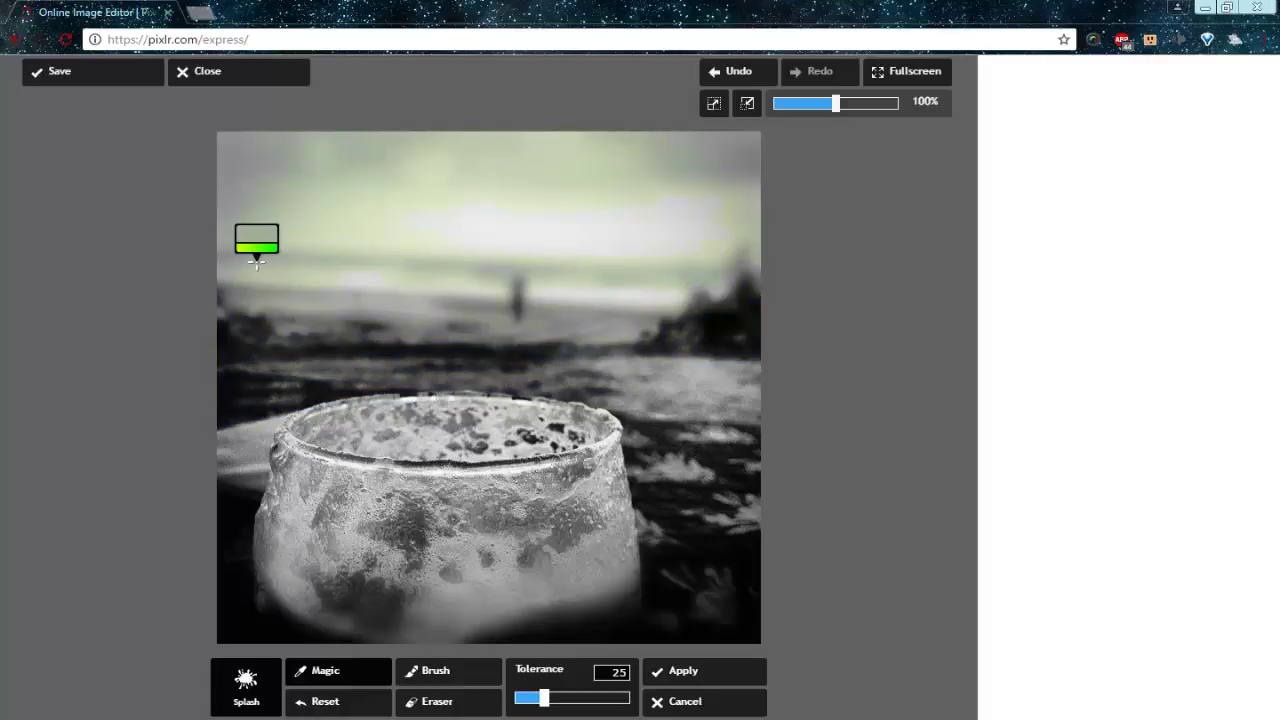
{"action": "left_click", "coordinate": [261, 252]}
{"action": "left_click", "coordinate": [262, 222]}
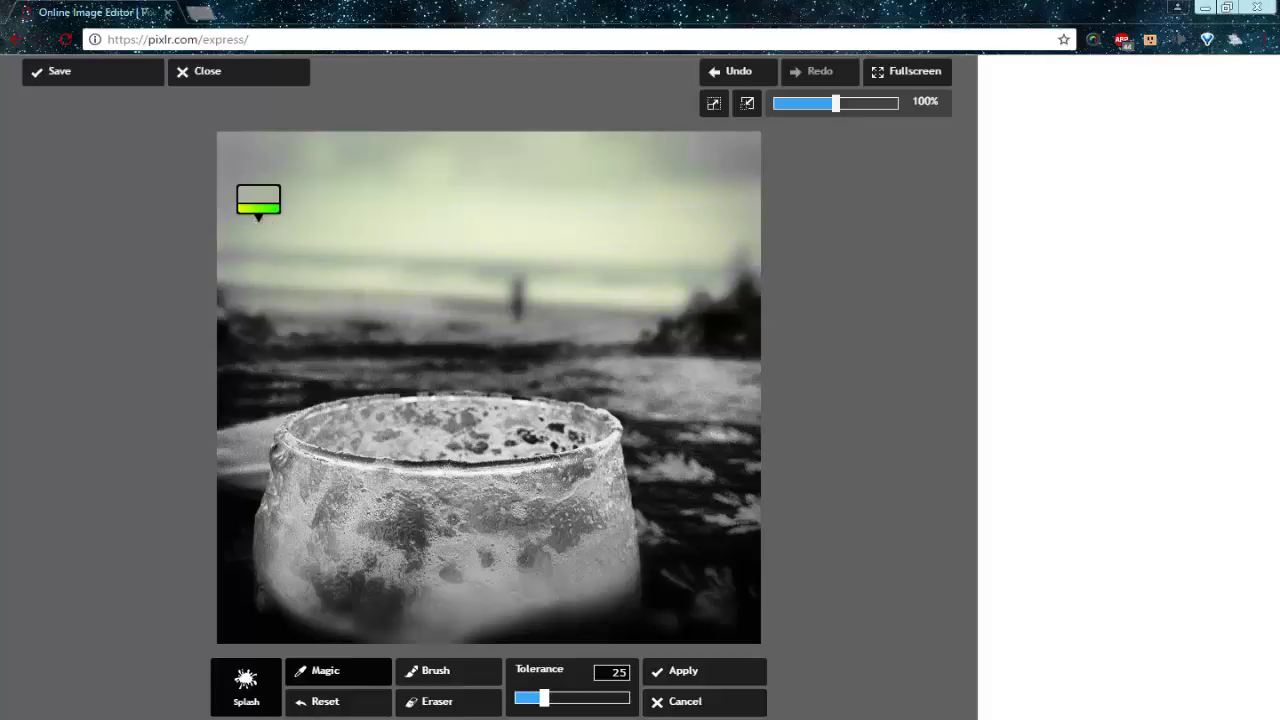
{"action": "left_click", "coordinate": [258, 192]}
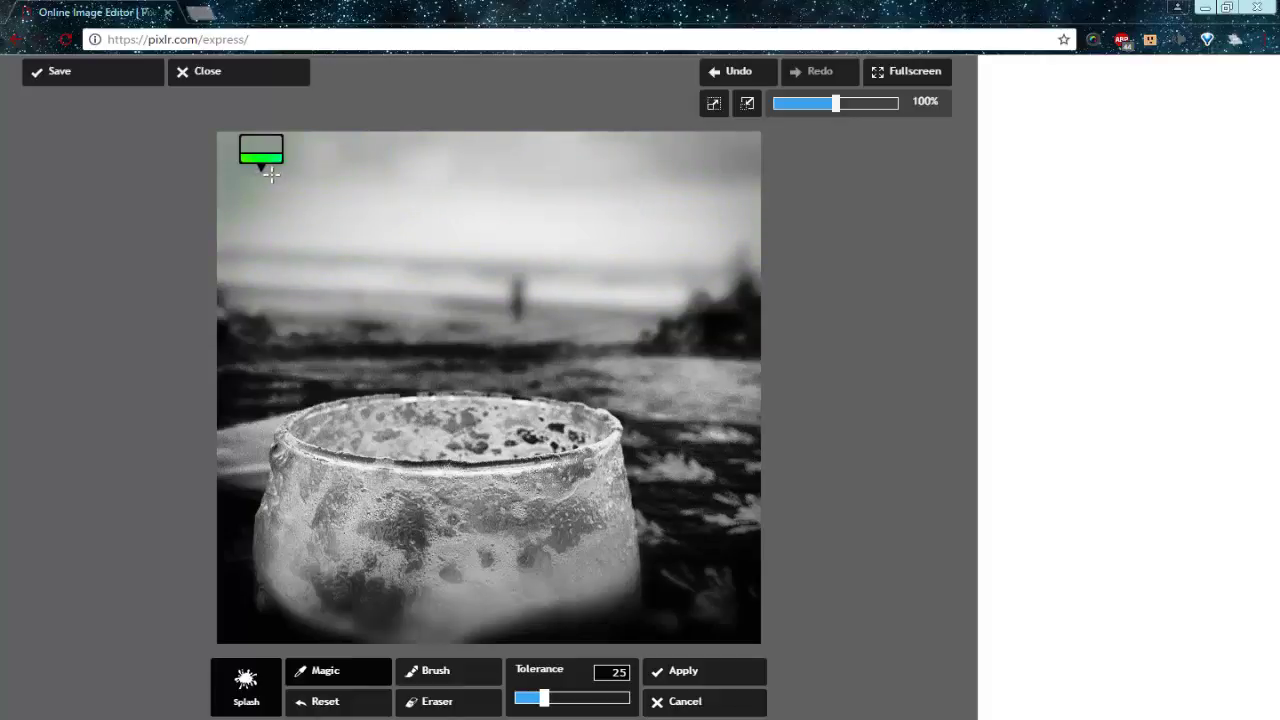
{"action": "left_click", "coordinate": [274, 228]}
{"action": "left_click", "coordinate": [257, 262]}
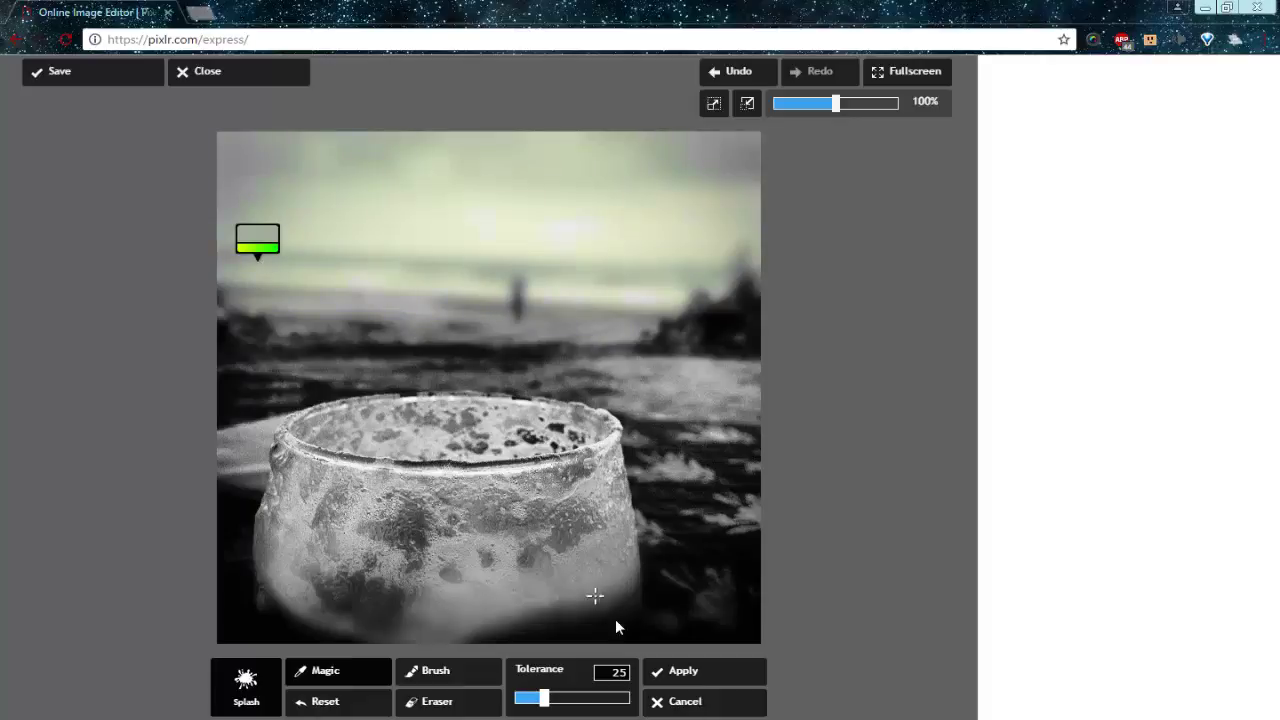
{"action": "left_click", "coordinate": [737, 692]}
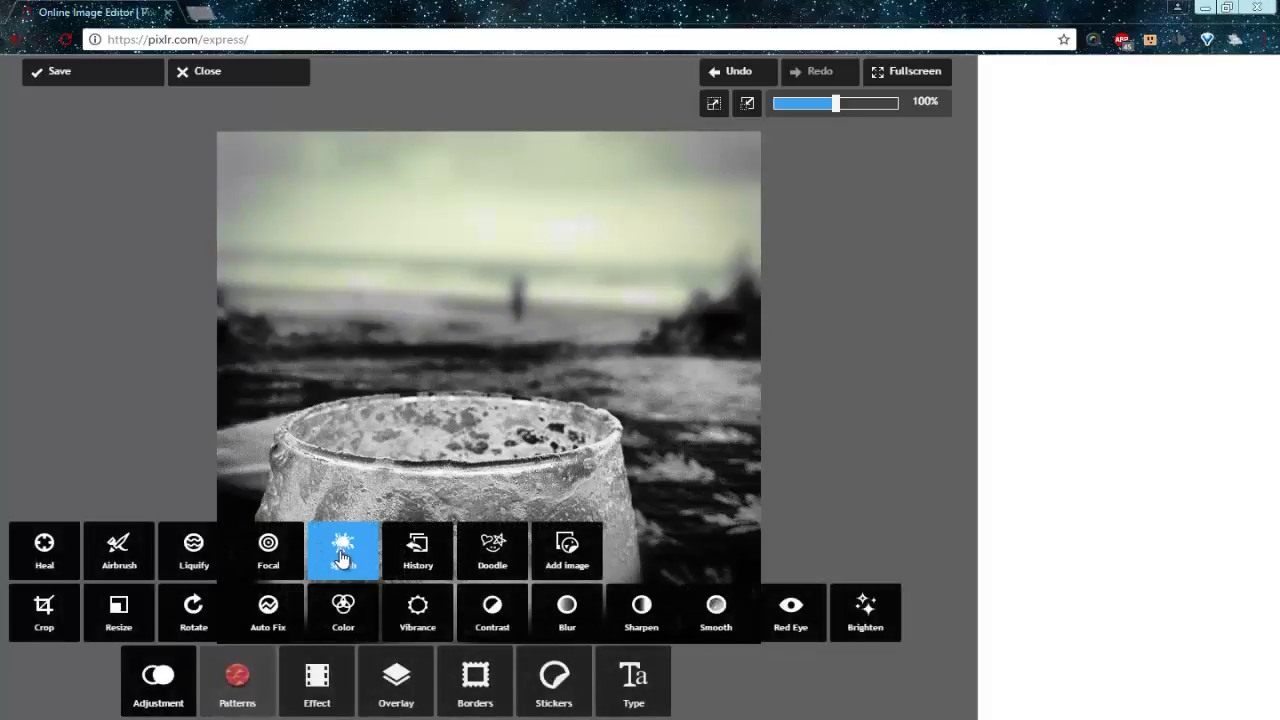
Try Splash's Magic mode on the sky, sea and distant shoreline at Tolerance 54 and 88
{"action": "left_click", "coordinate": [341, 548]}
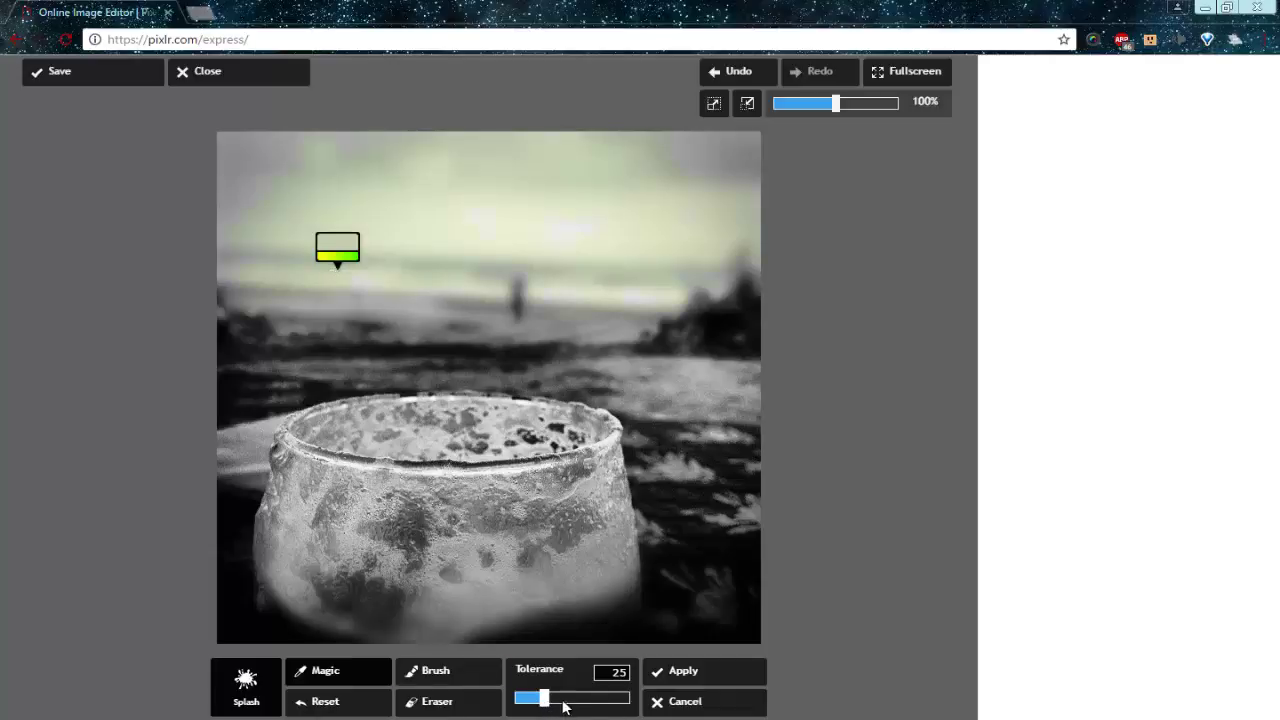
{"action": "left_click_drag", "start_coordinate": [548, 706], "coordinate": [582, 710]}
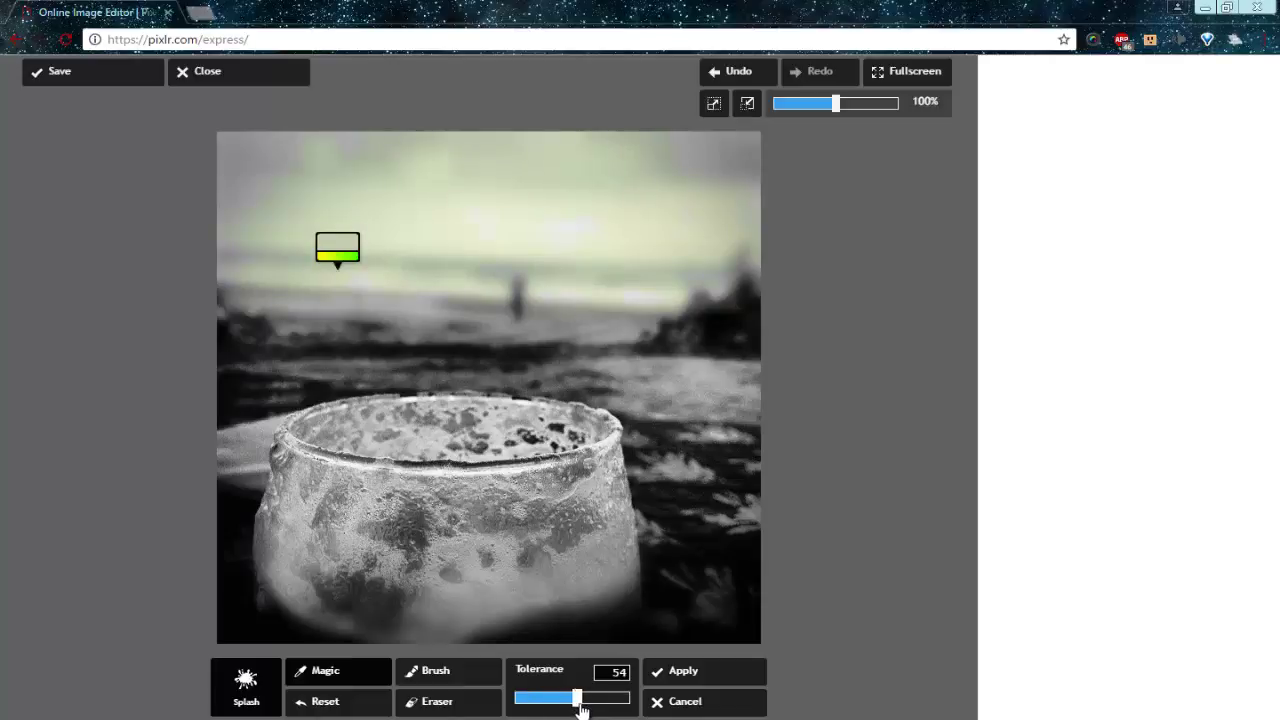
{"action": "left_click", "coordinate": [260, 260]}
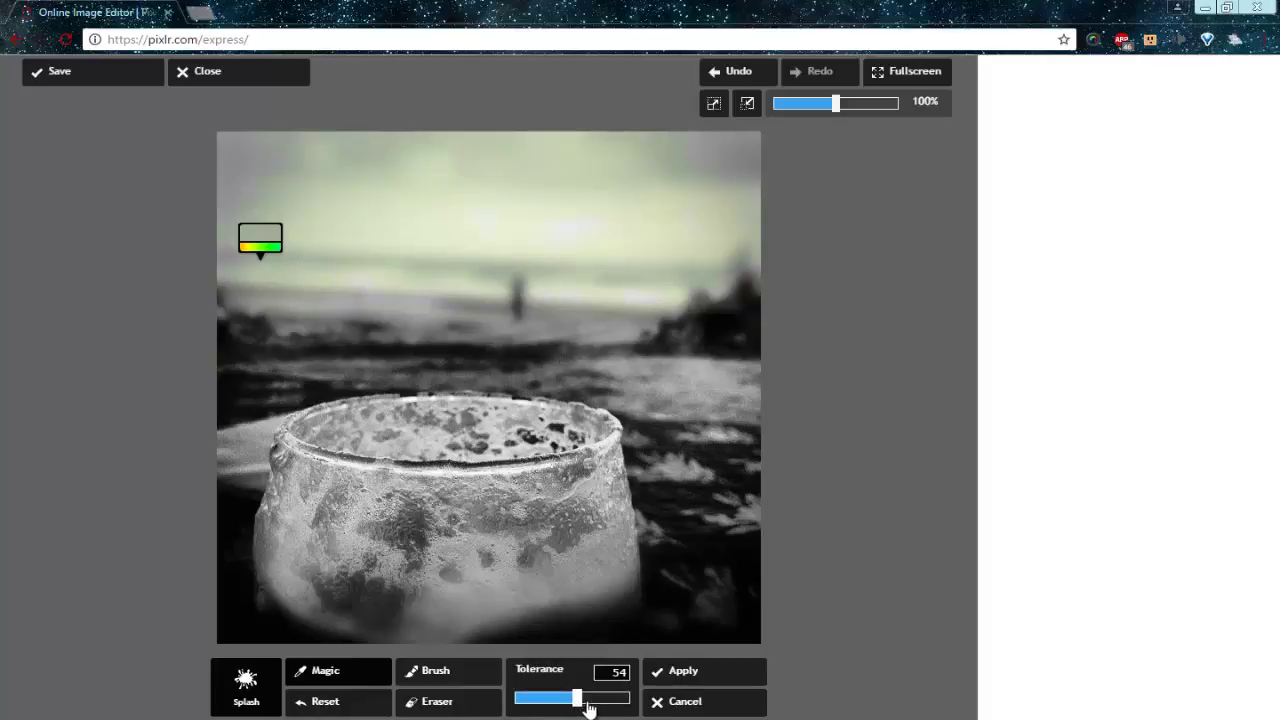
{"action": "left_click_drag", "start_coordinate": [588, 708], "coordinate": [615, 700]}
{"action": "left_click", "coordinate": [344, 268]}
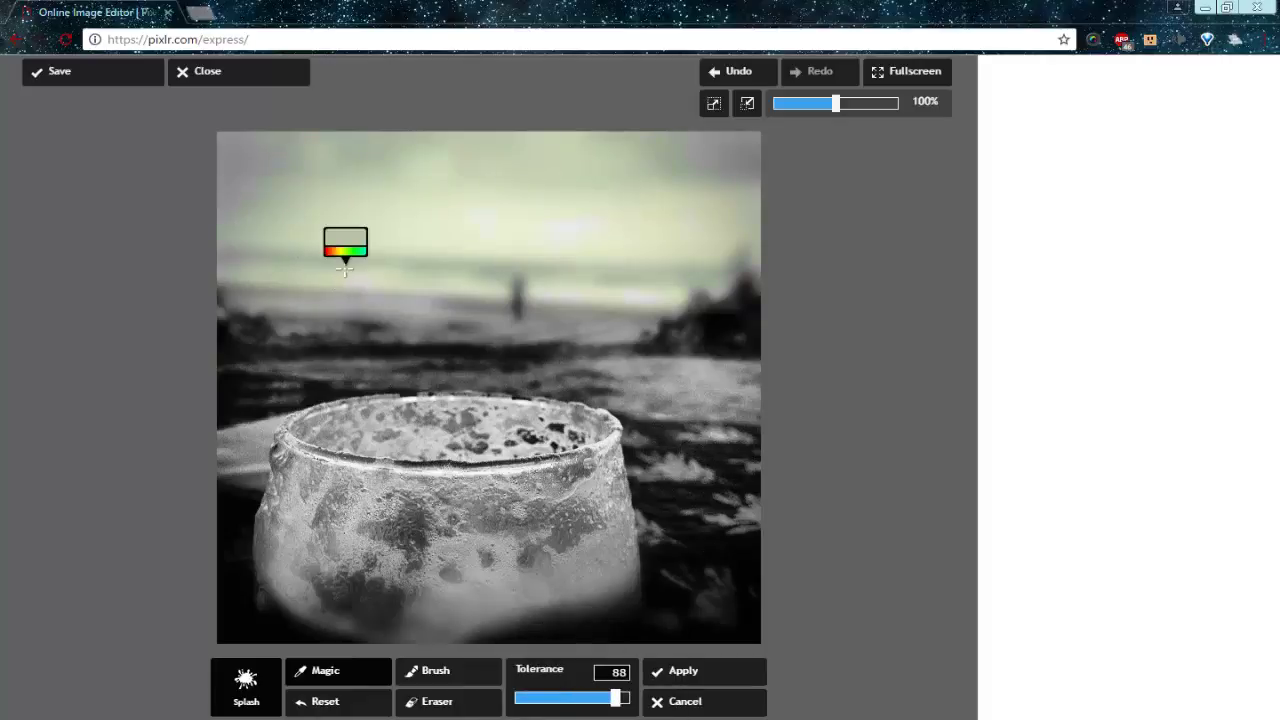
{"action": "left_click", "coordinate": [252, 266]}
{"action": "left_click", "coordinate": [710, 280]}
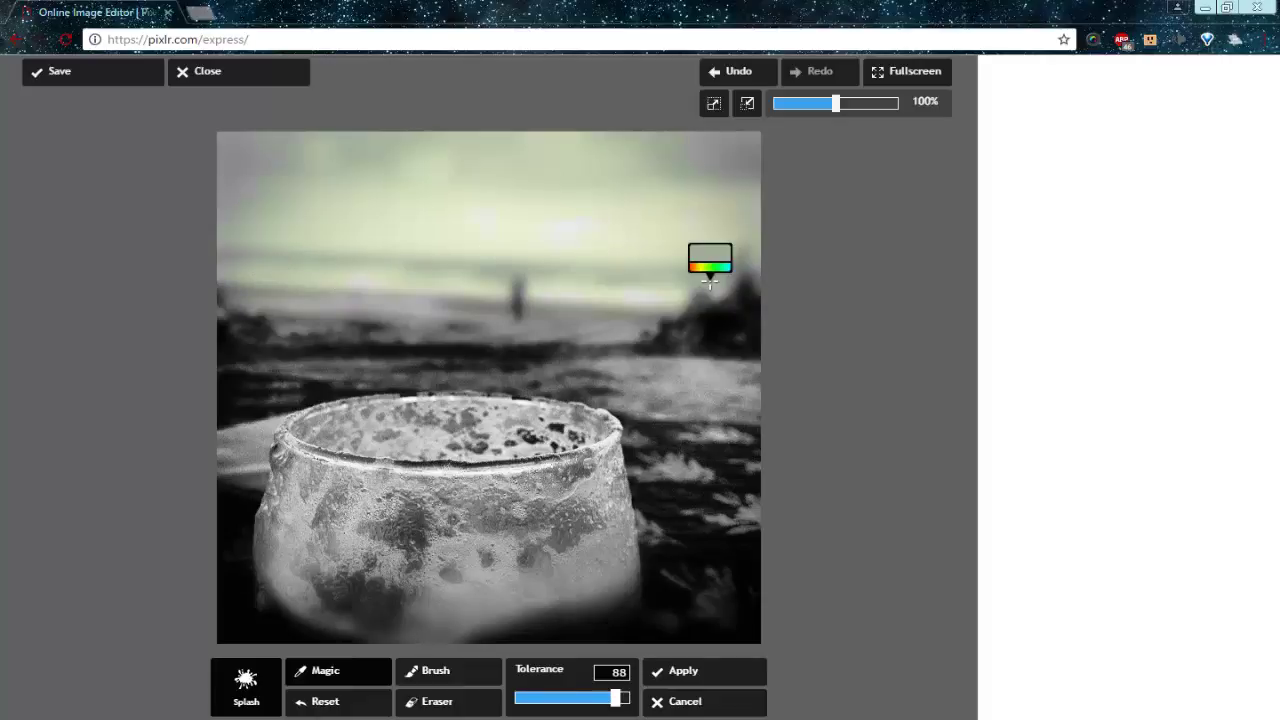
Reset the Splash selection, restore the sky and sea colour in Magic mode at Tolerance 99, and apply the effect
{"action": "left_click_drag", "start_coordinate": [622, 708], "coordinate": [630, 706]}
{"action": "left_click", "coordinate": [367, 705]}
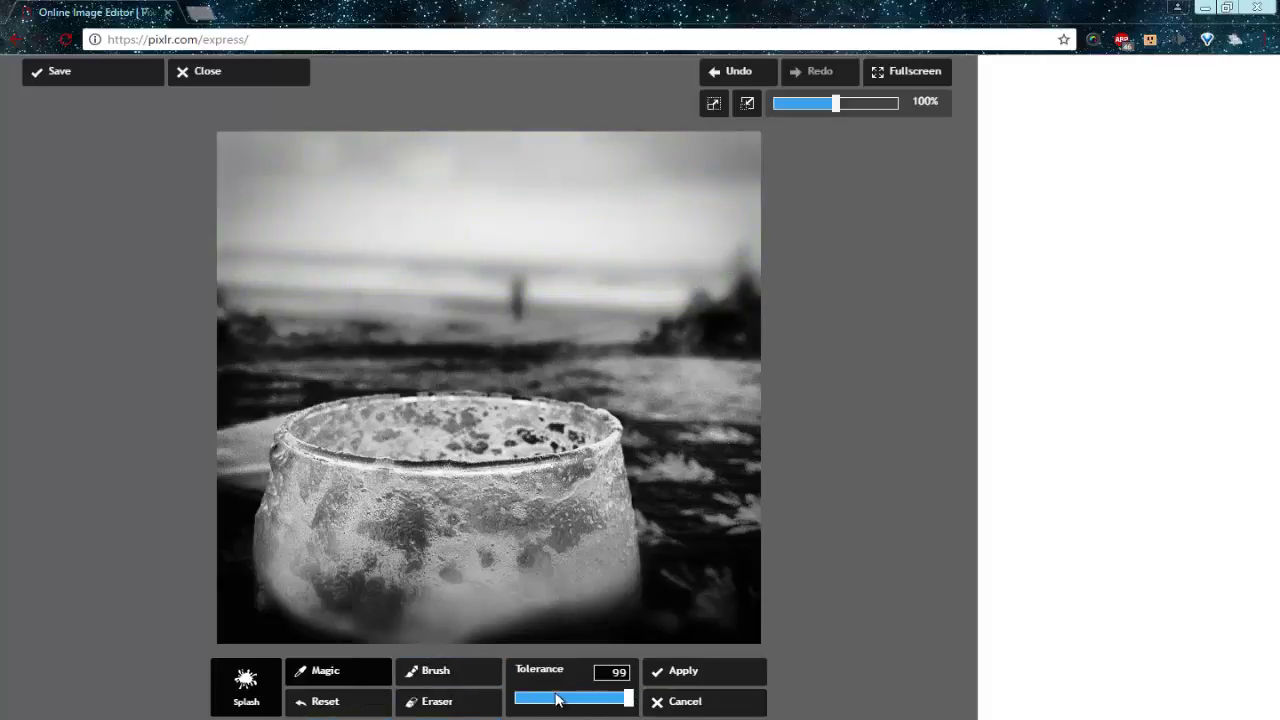
{"action": "left_click", "coordinate": [362, 683]}
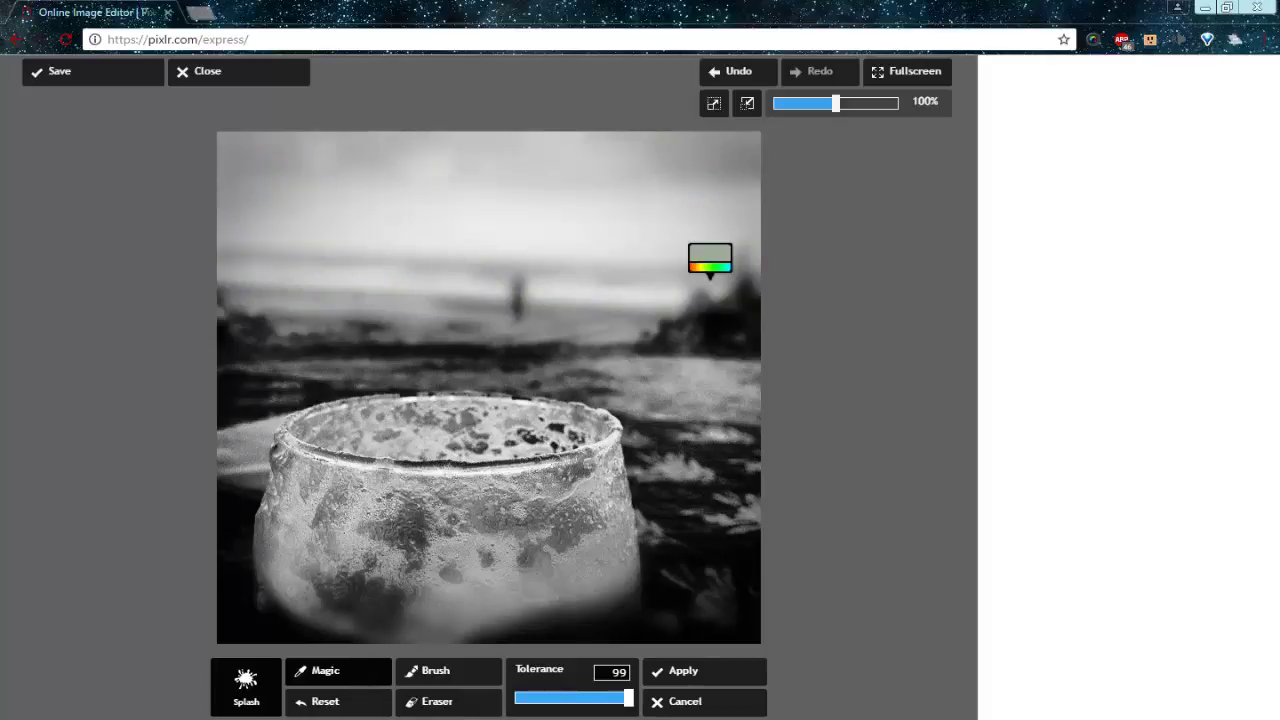
{"action": "left_click", "coordinate": [349, 267]}
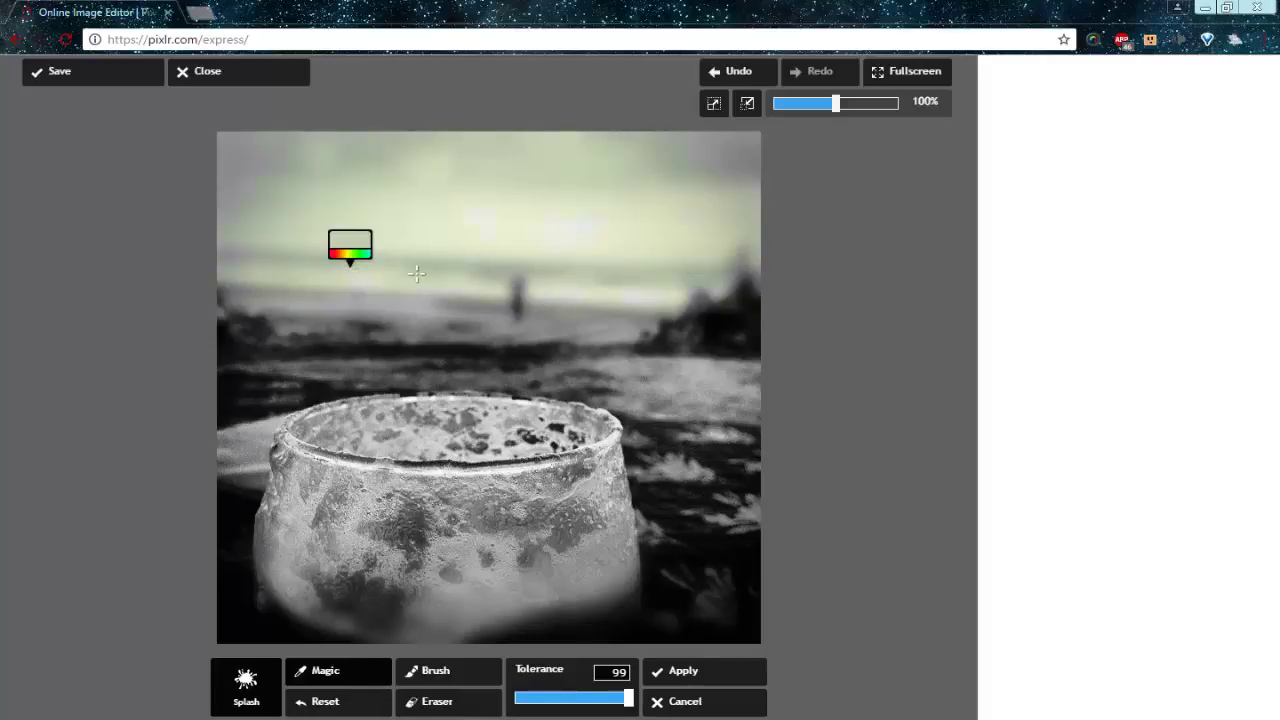
{"action": "left_click", "coordinate": [416, 273]}
{"action": "left_click", "coordinate": [301, 273]}
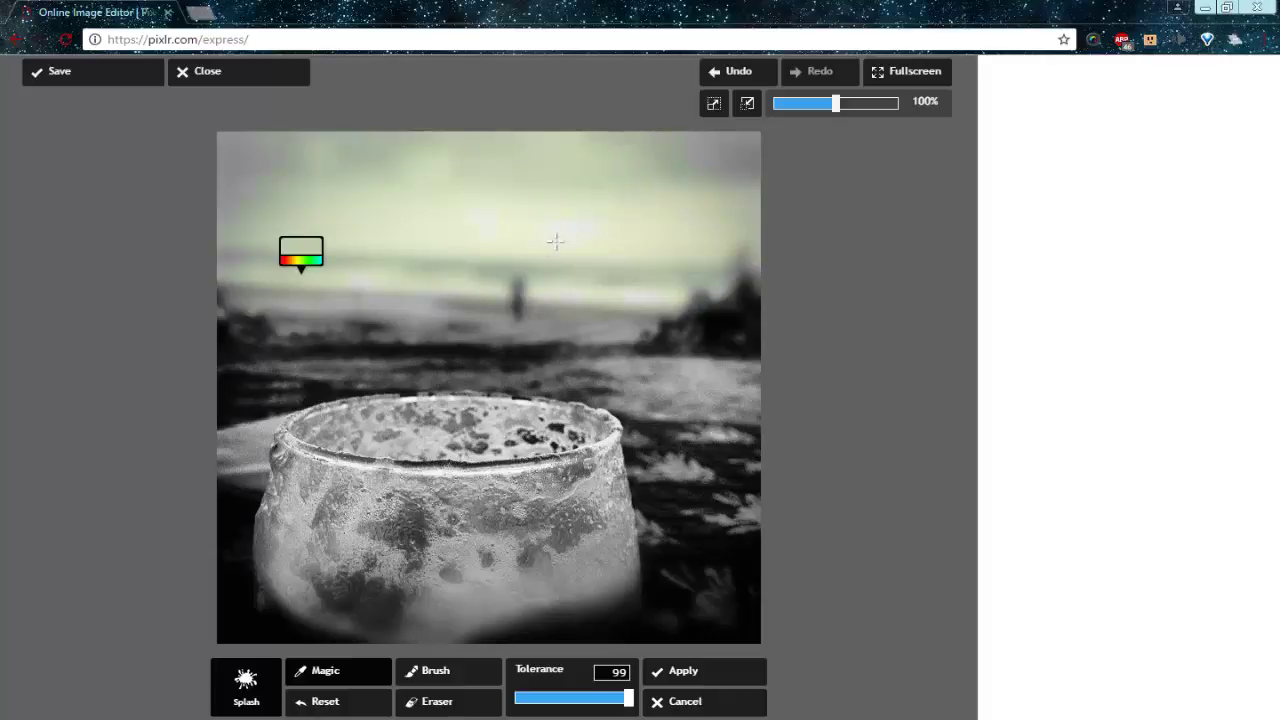
{"action": "left_click", "coordinate": [680, 672]}
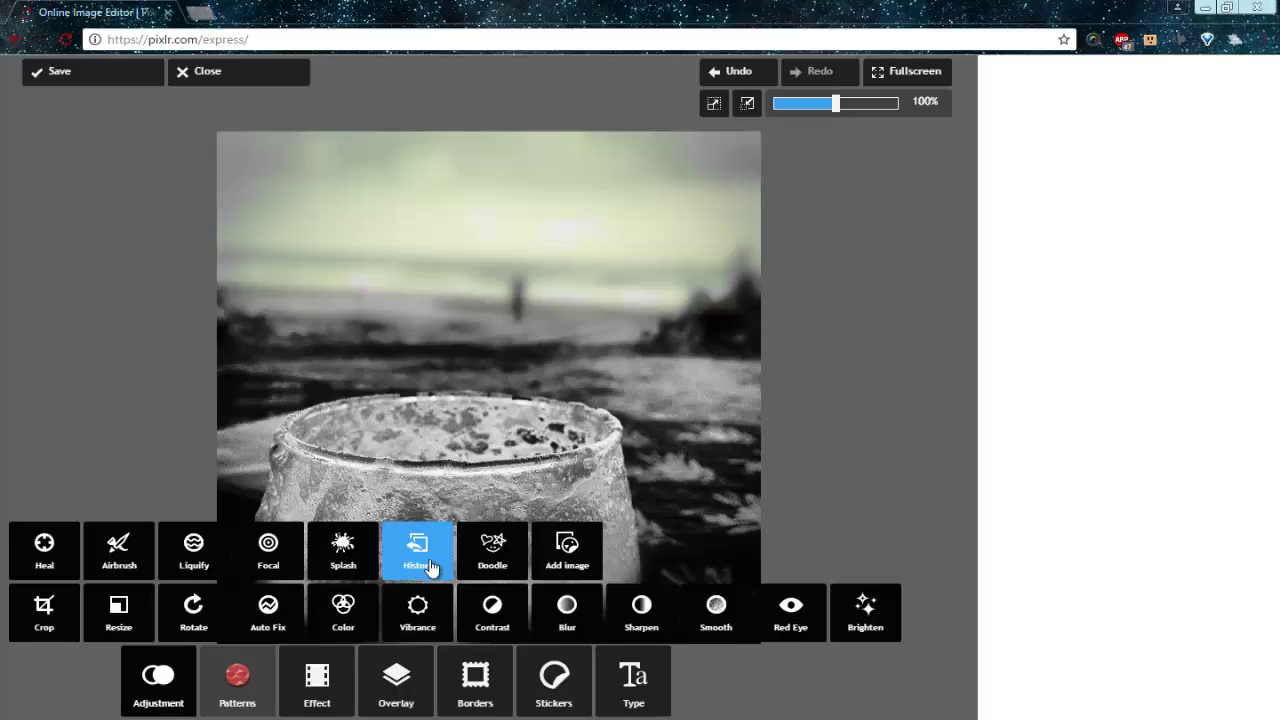
View the History adjustment's brush options and leave them without painting on the photo
{"action": "left_click", "coordinate": [429, 566]}
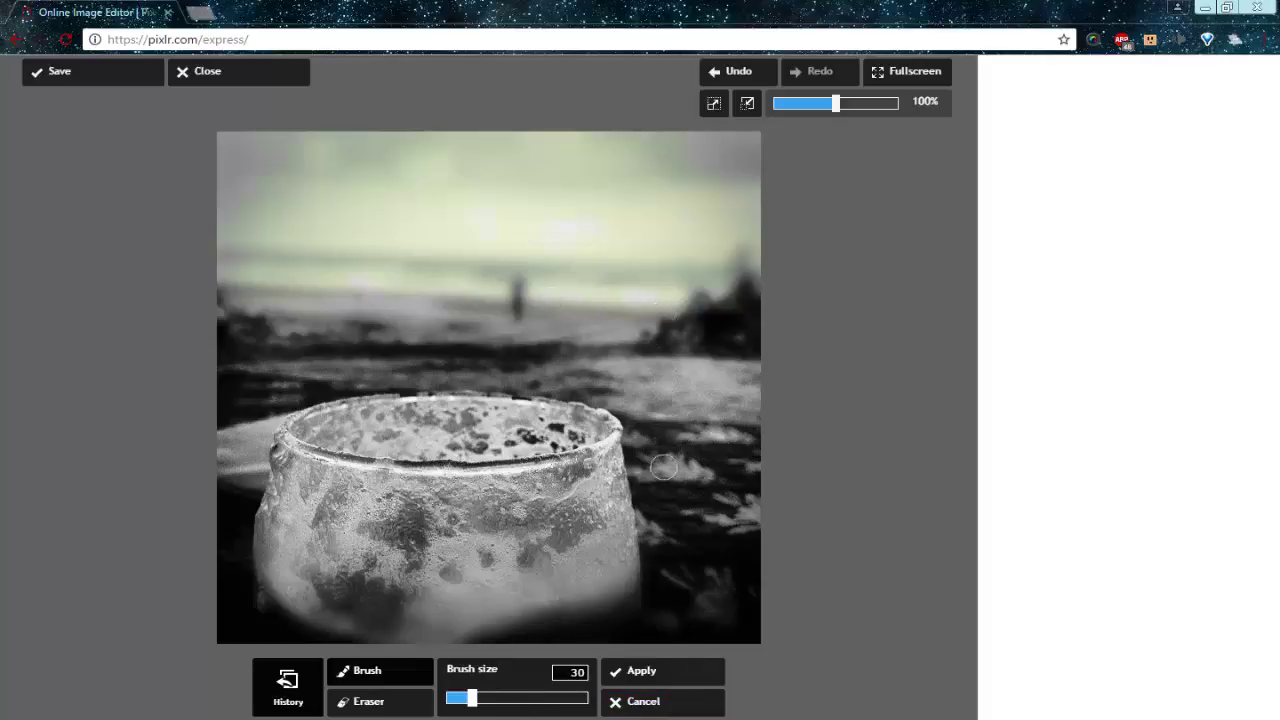
{"action": "left_click", "coordinate": [672, 702]}
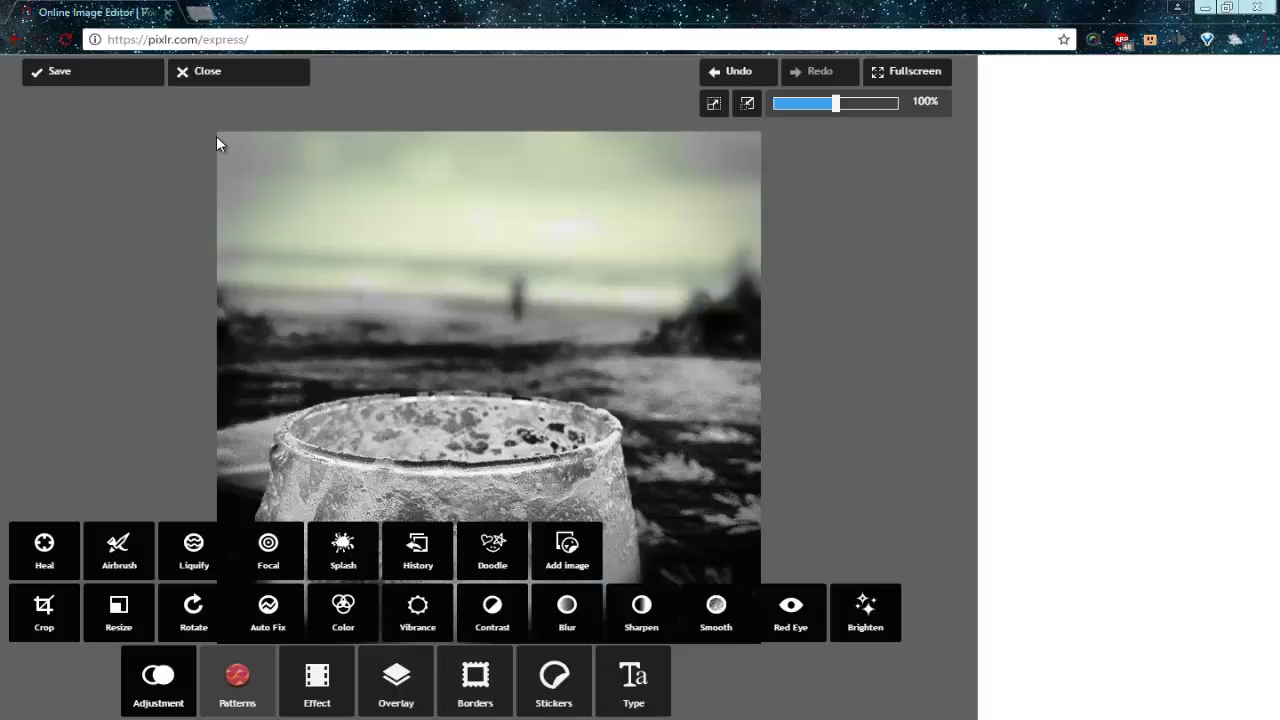
Switch to Google in a new browser tab and search for "png text" images
{"action": "left_click", "coordinate": [200, 12]}
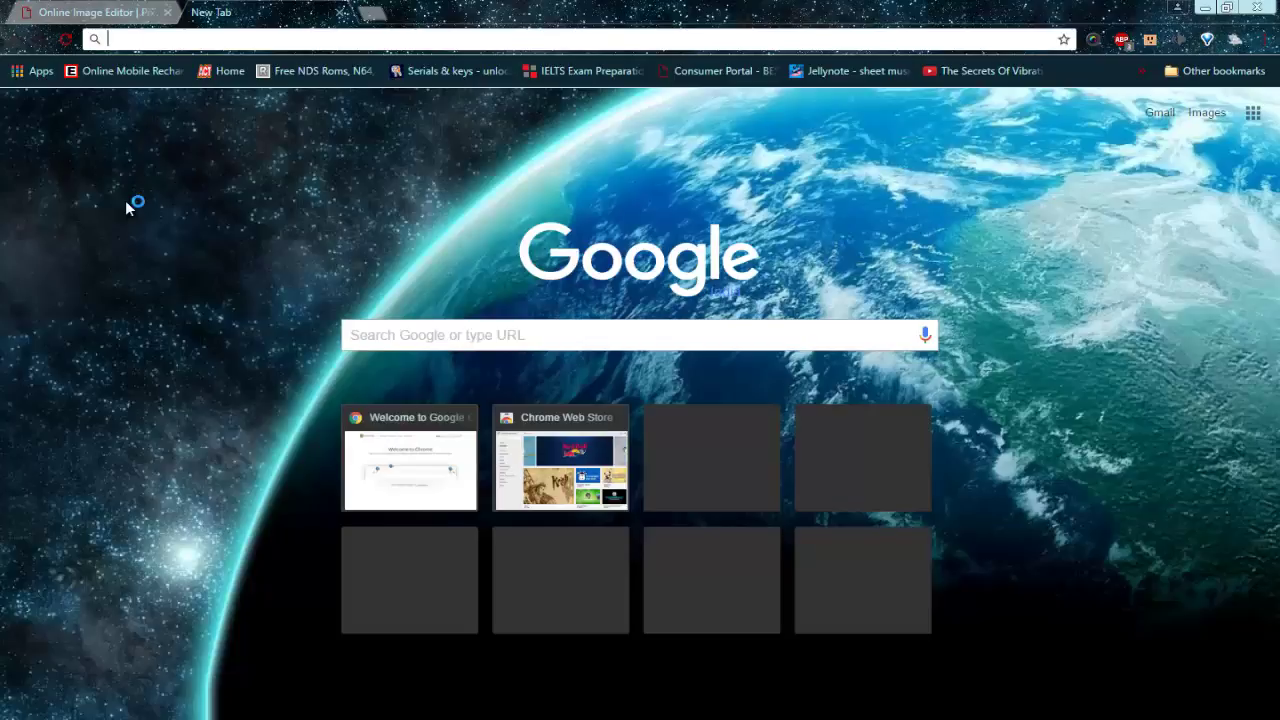
{"action": "type", "text": "png text"}
{"action": "key", "text": "Return"}
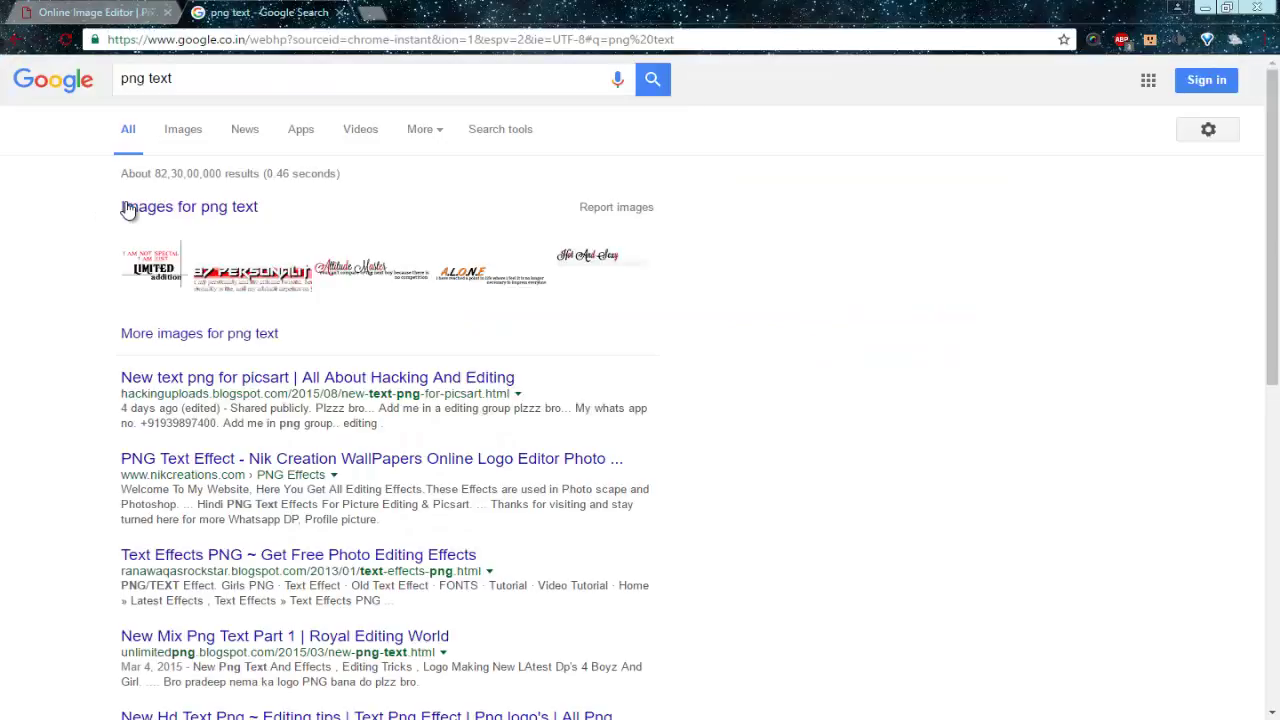
{"action": "left_click", "coordinate": [195, 208]}
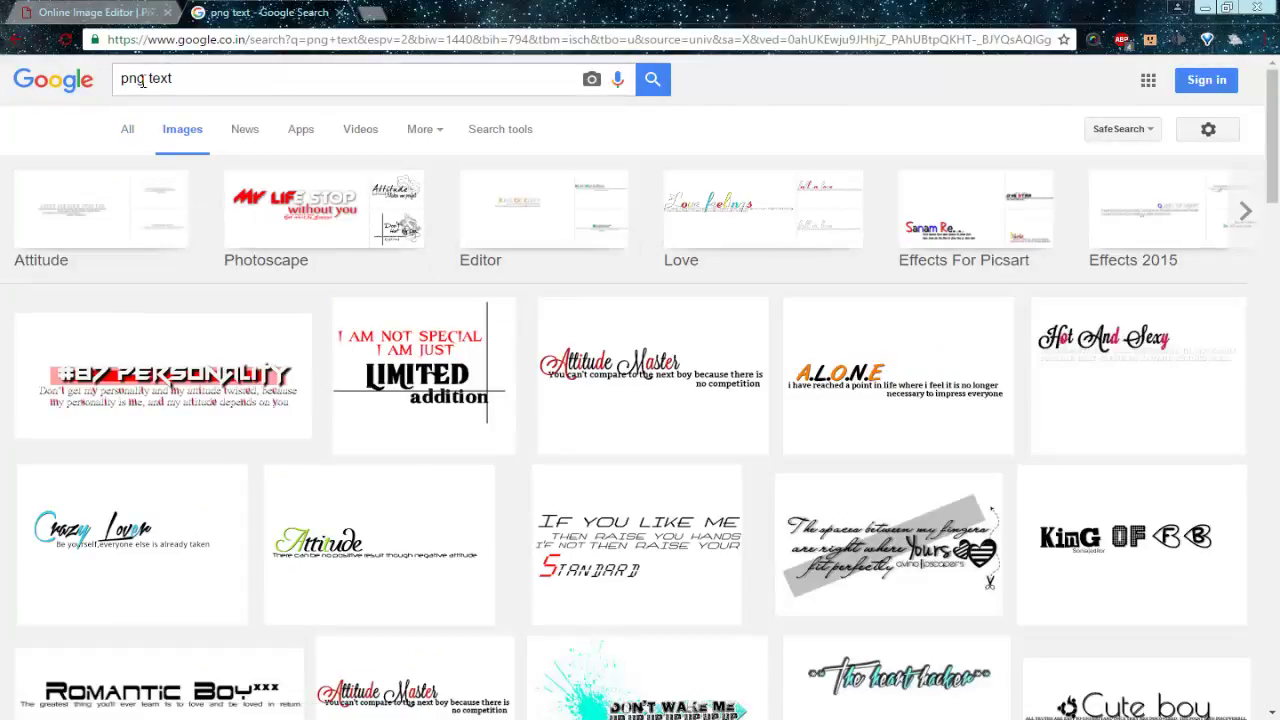
Change the image search to "png text bacardi party"
{"action": "left_click_drag", "start_coordinate": [185, 79], "coordinate": [148, 83]}
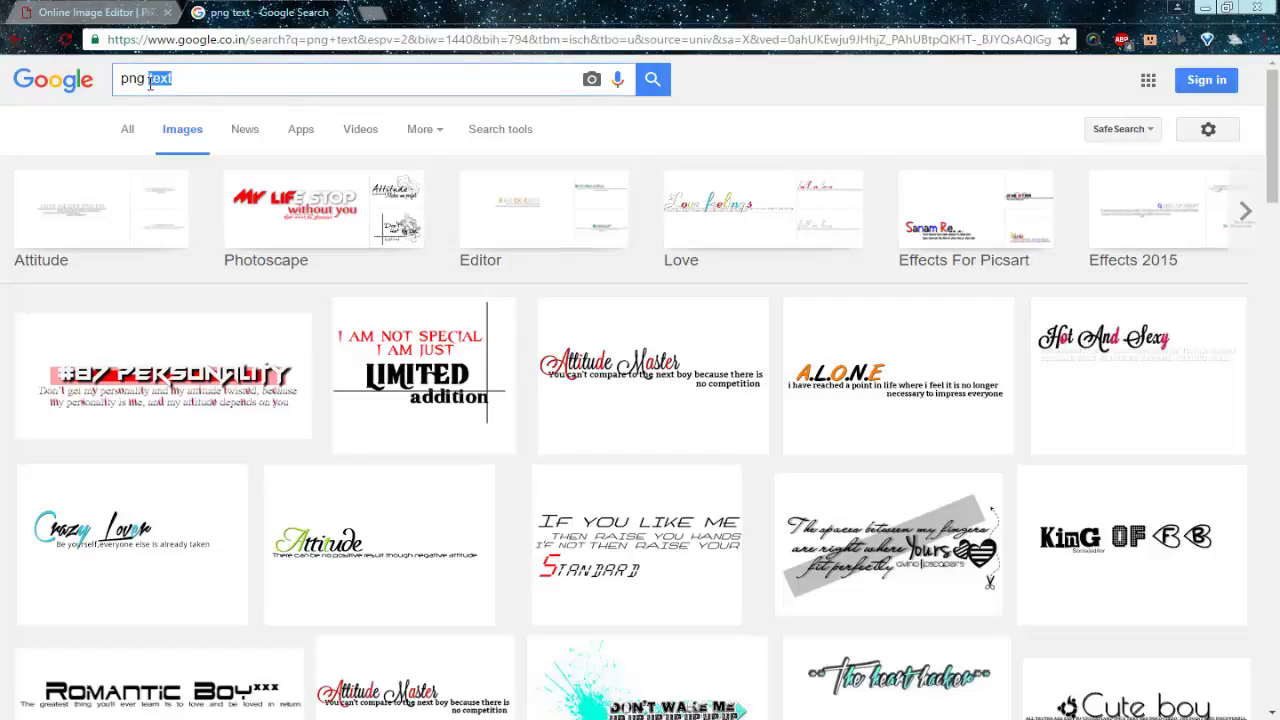
{"action": "type", "text": "text w"}
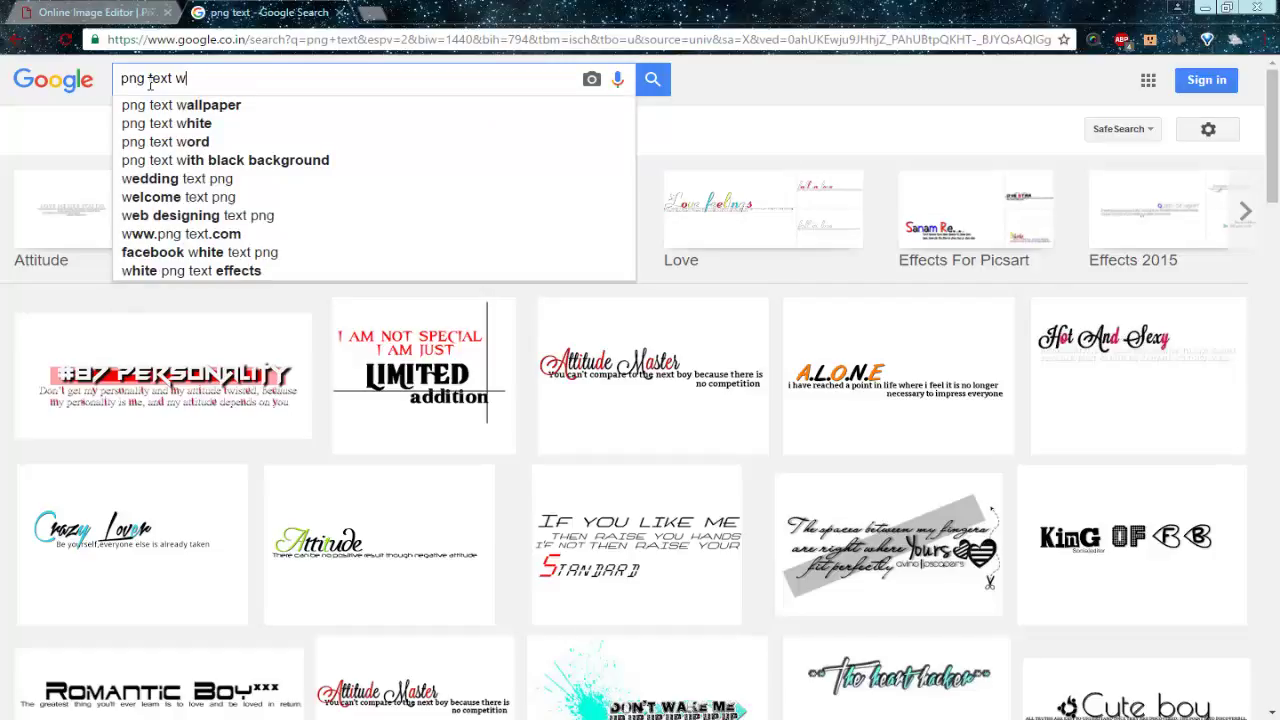
{"action": "key", "text": "BackSpace"}
{"action": "type", "text": "b"}
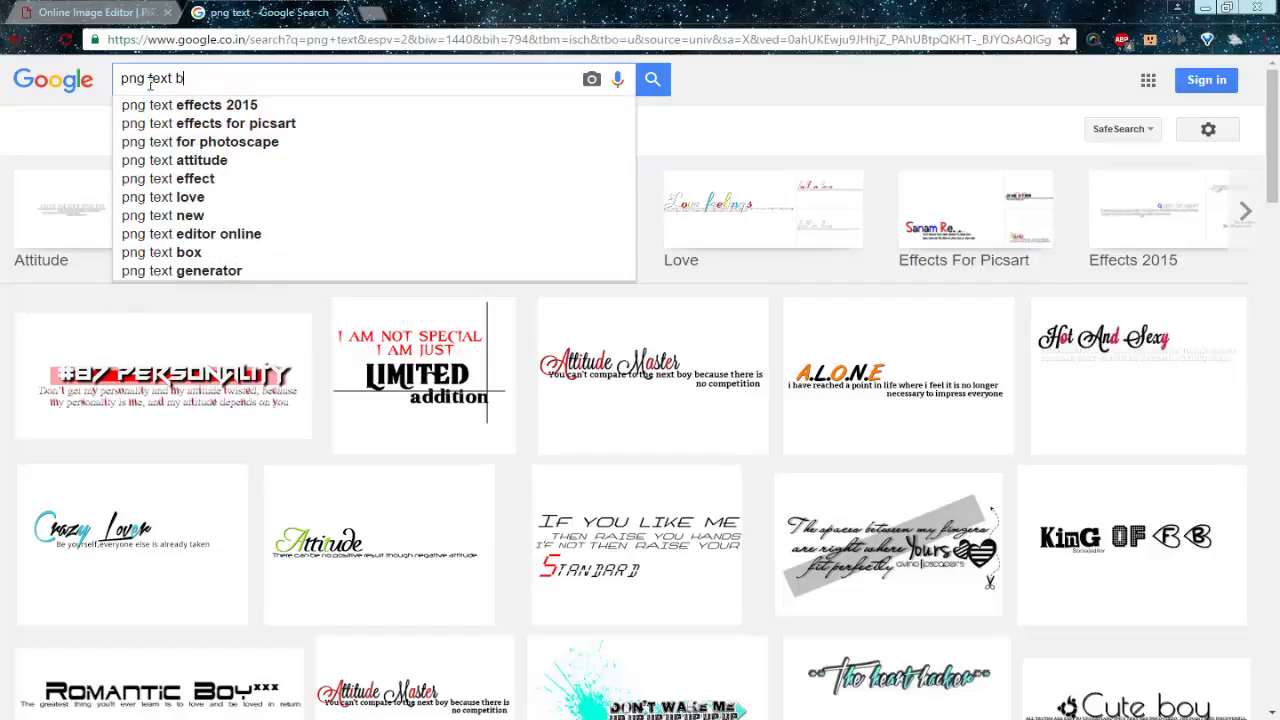
{"action": "type", "text": "acardi"}
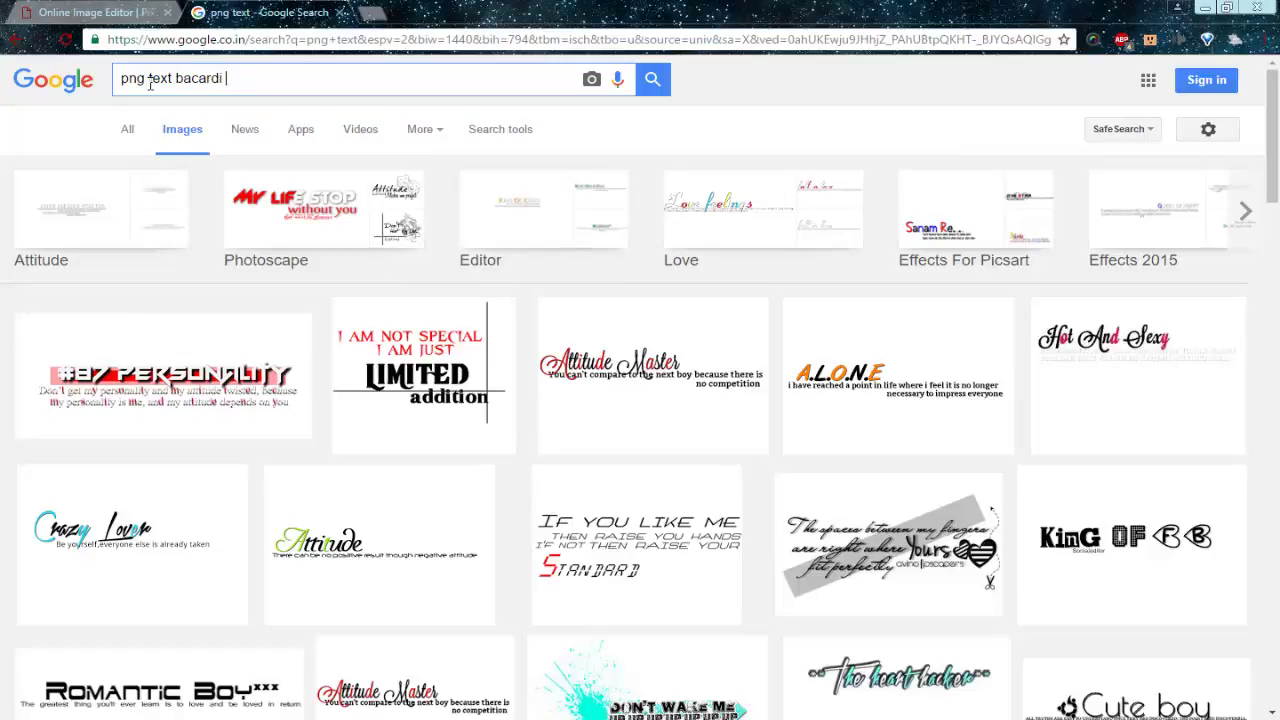
{"action": "type", "text": " party"}
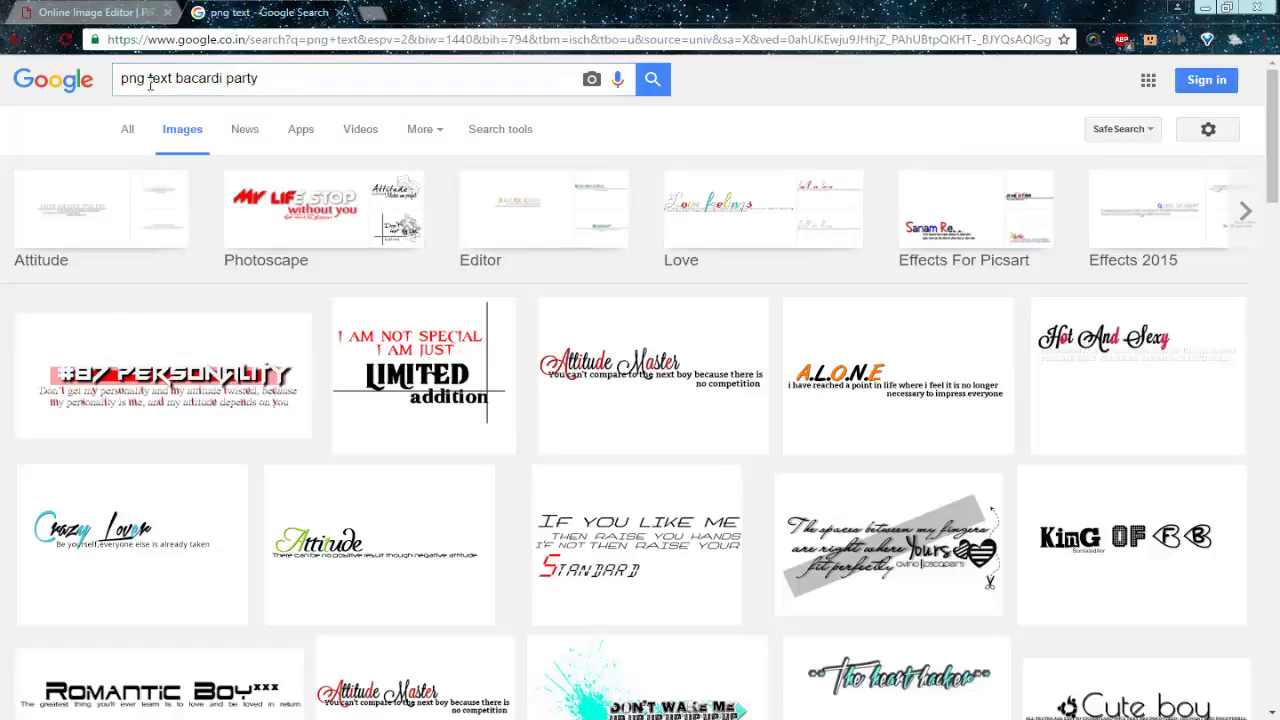
{"action": "key", "text": "Return"}
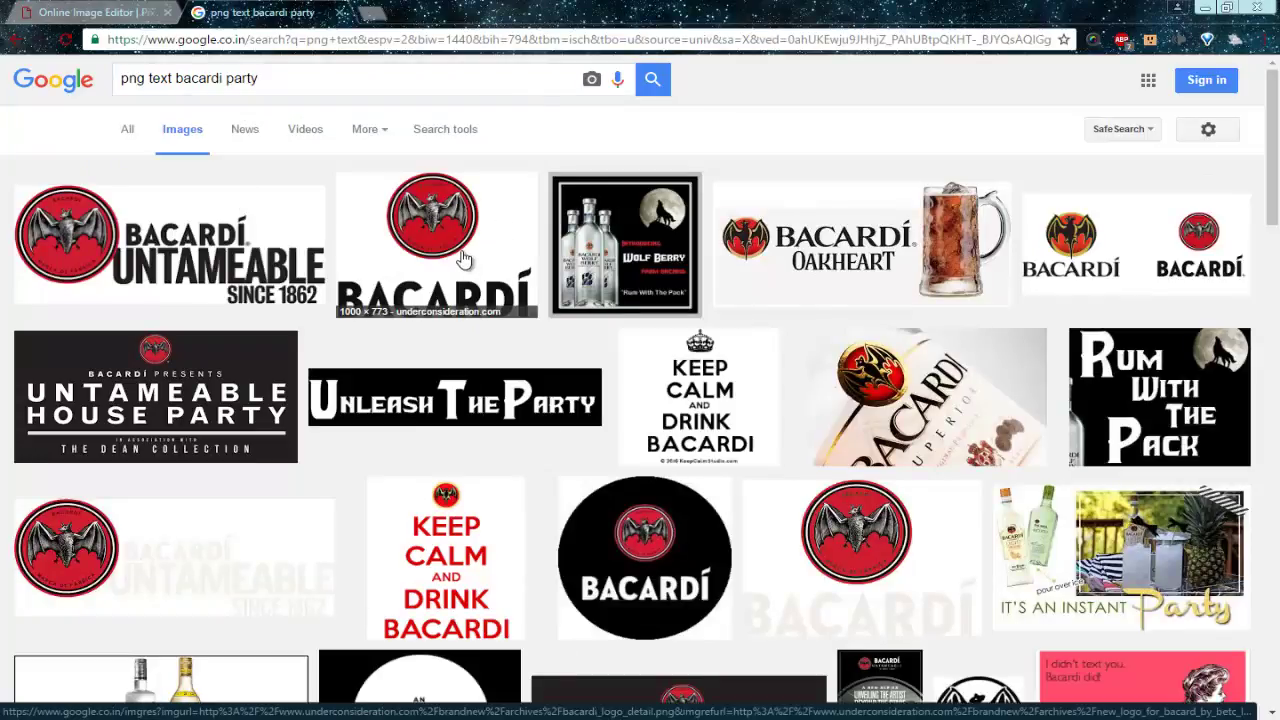
Open the Bacardi bat logo and the black "Keep Calm and Drink Bacardi" results in separate tabs, and close the search results
{"action": "right_click", "coordinate": [463, 260]}
{"action": "left_click", "coordinate": [500, 261]}
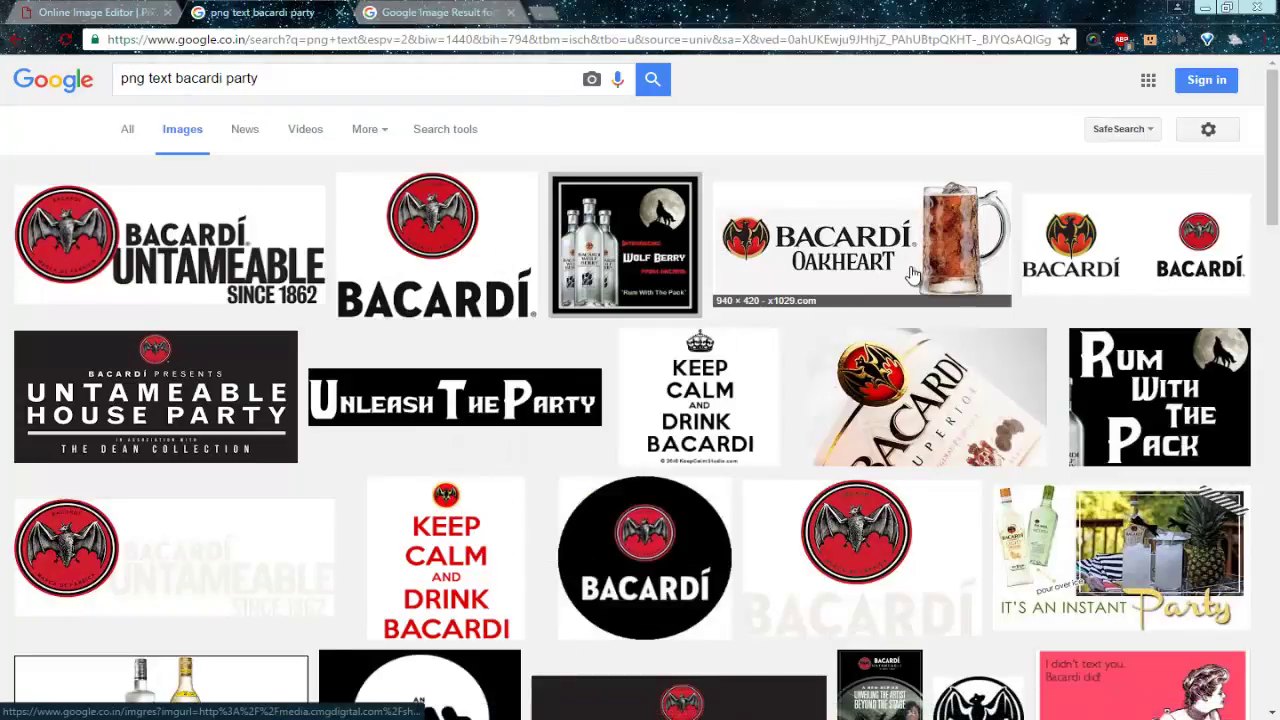
{"action": "right_click", "coordinate": [727, 404]}
{"action": "left_click", "coordinate": [745, 411]}
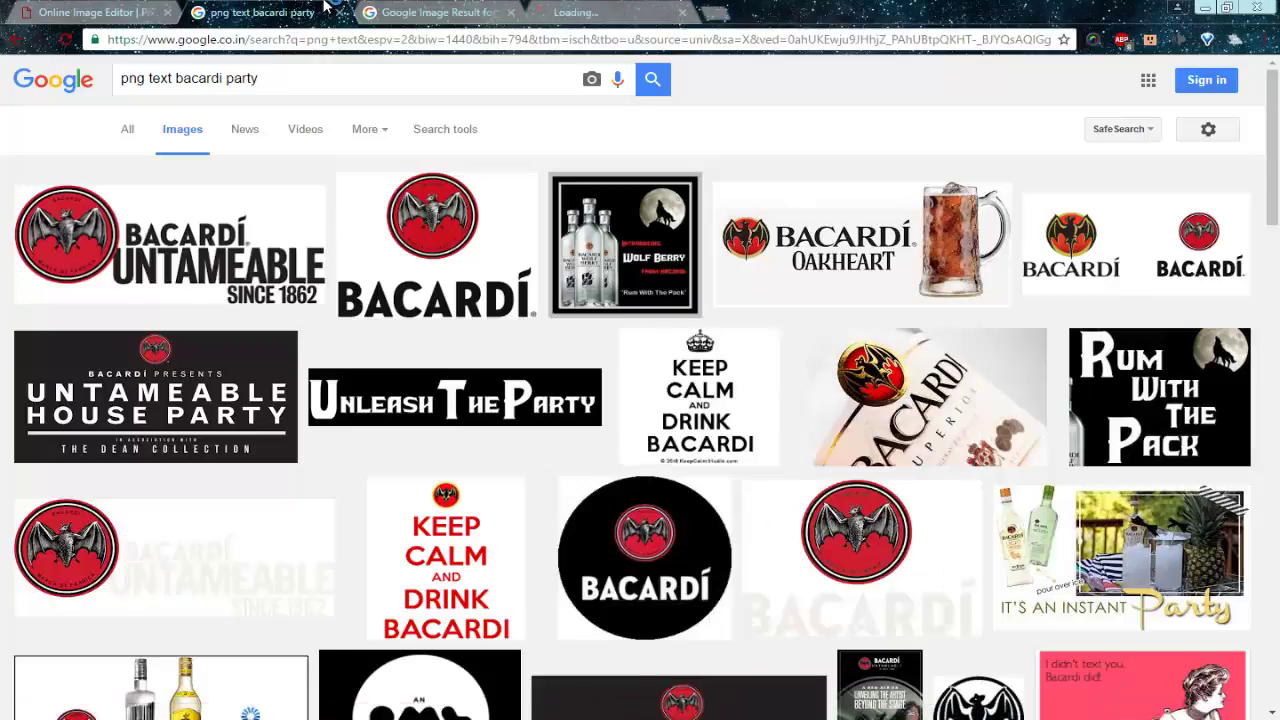
{"action": "left_click", "coordinate": [337, 12]}
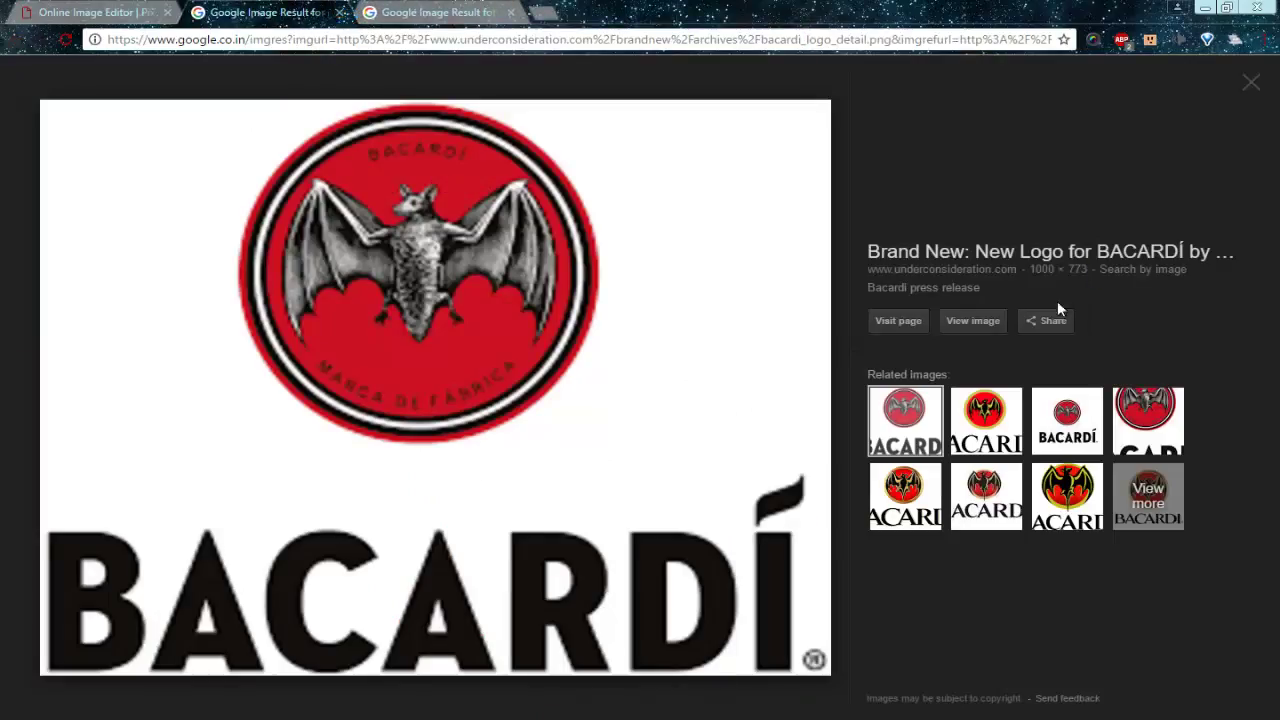
Try to view the full-size Bacardi logo image, and close both logo tabs
{"action": "left_click", "coordinate": [973, 321]}
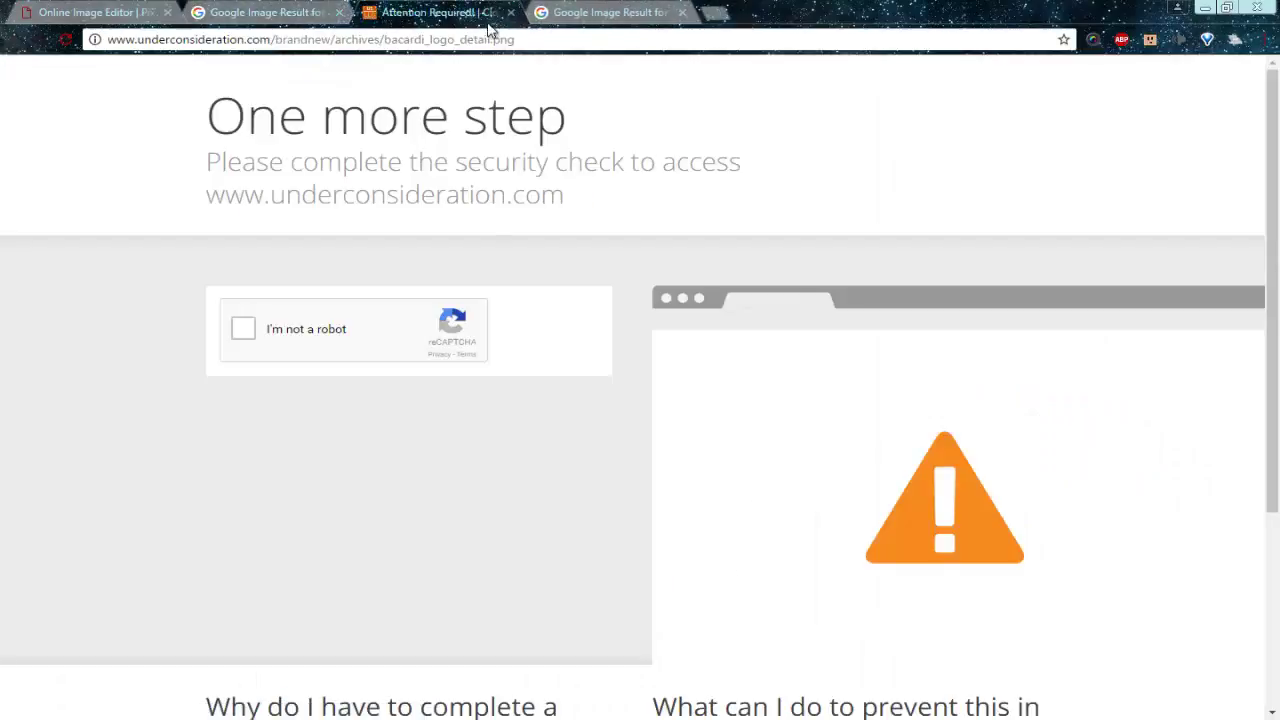
{"action": "left_click", "coordinate": [511, 12]}
{"action": "left_click", "coordinate": [511, 12]}
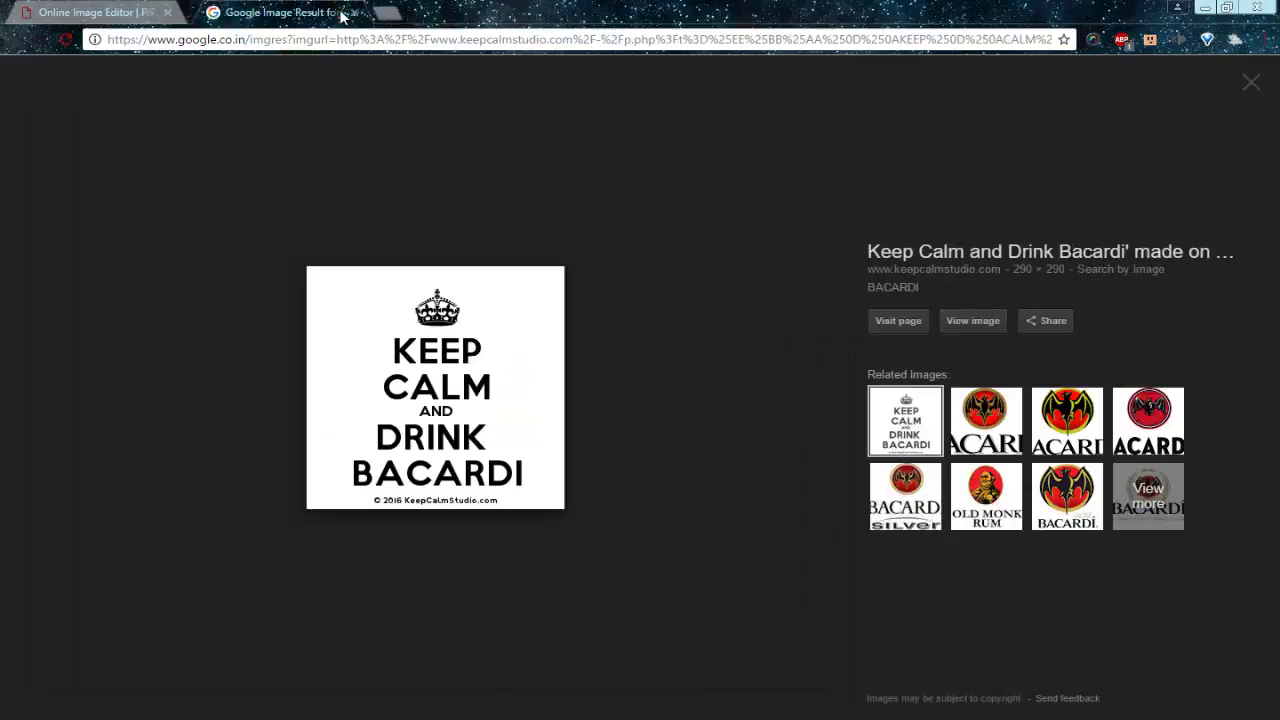
Save the full-size "Keep Calm and Drink Bacardi" PNG in F:'s my works > New works > photoshop folder, and close the image tabs
{"action": "left_click", "coordinate": [966, 326]}
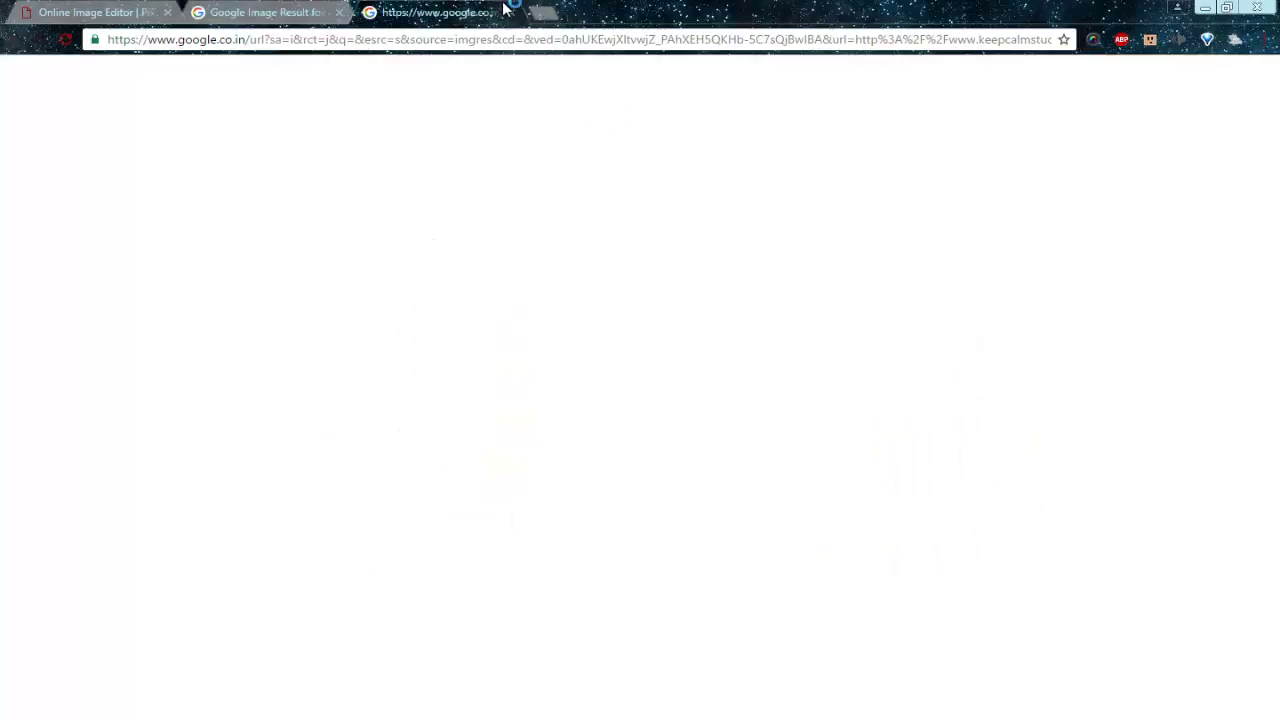
{"action": "key", "text": "ctrl+s"}
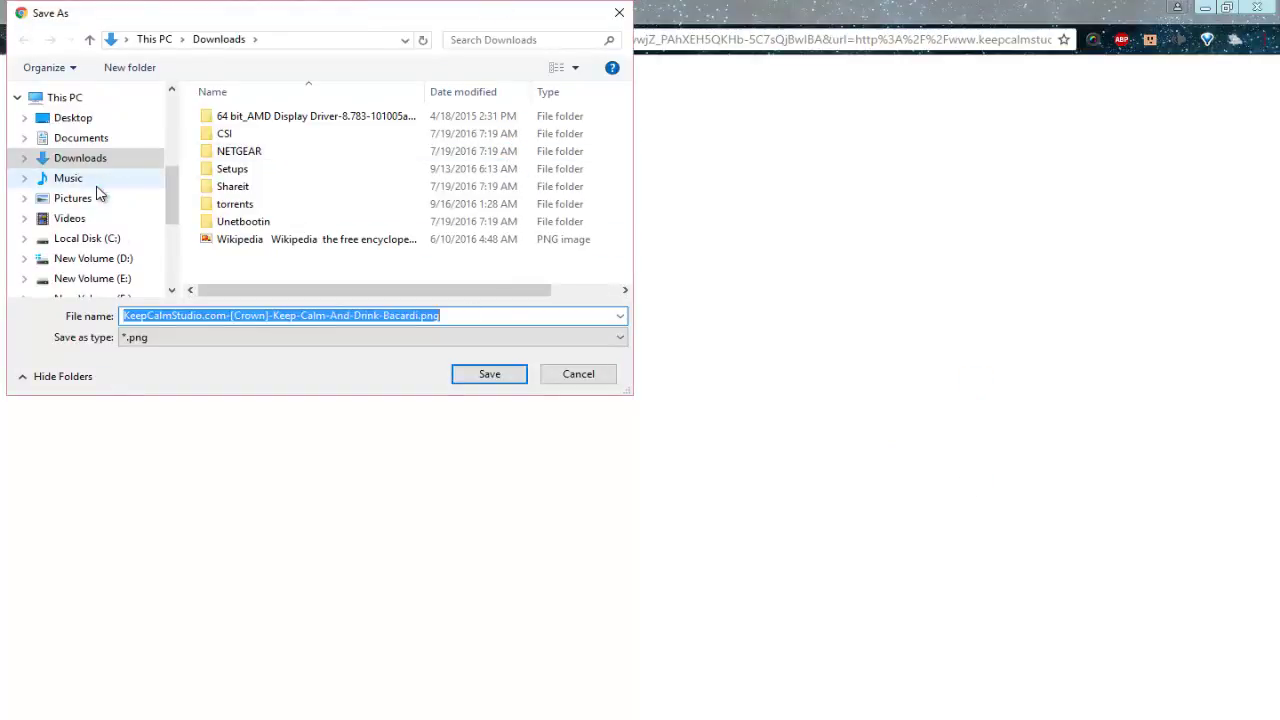
{"action": "scroll", "coordinate": [100, 260], "scroll_direction": "down", "scroll_amount": 1}
{"action": "left_click", "coordinate": [95, 231]}
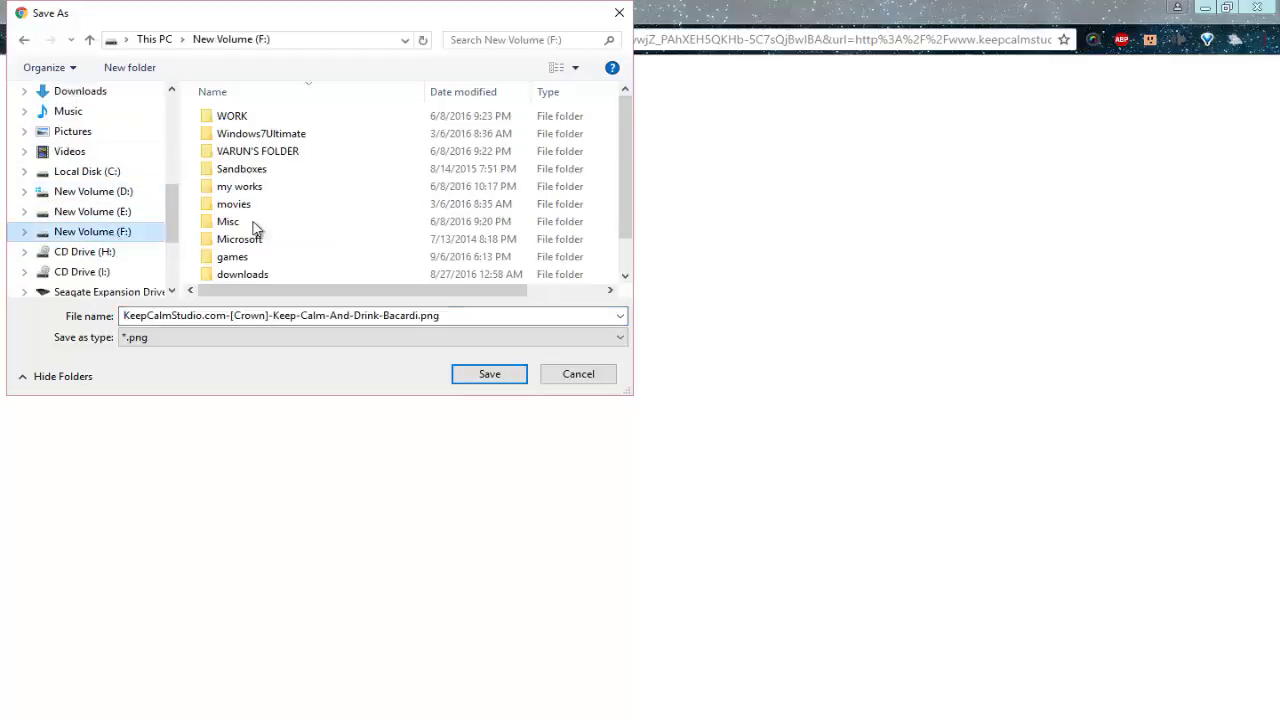
{"action": "double_click", "coordinate": [252, 187]}
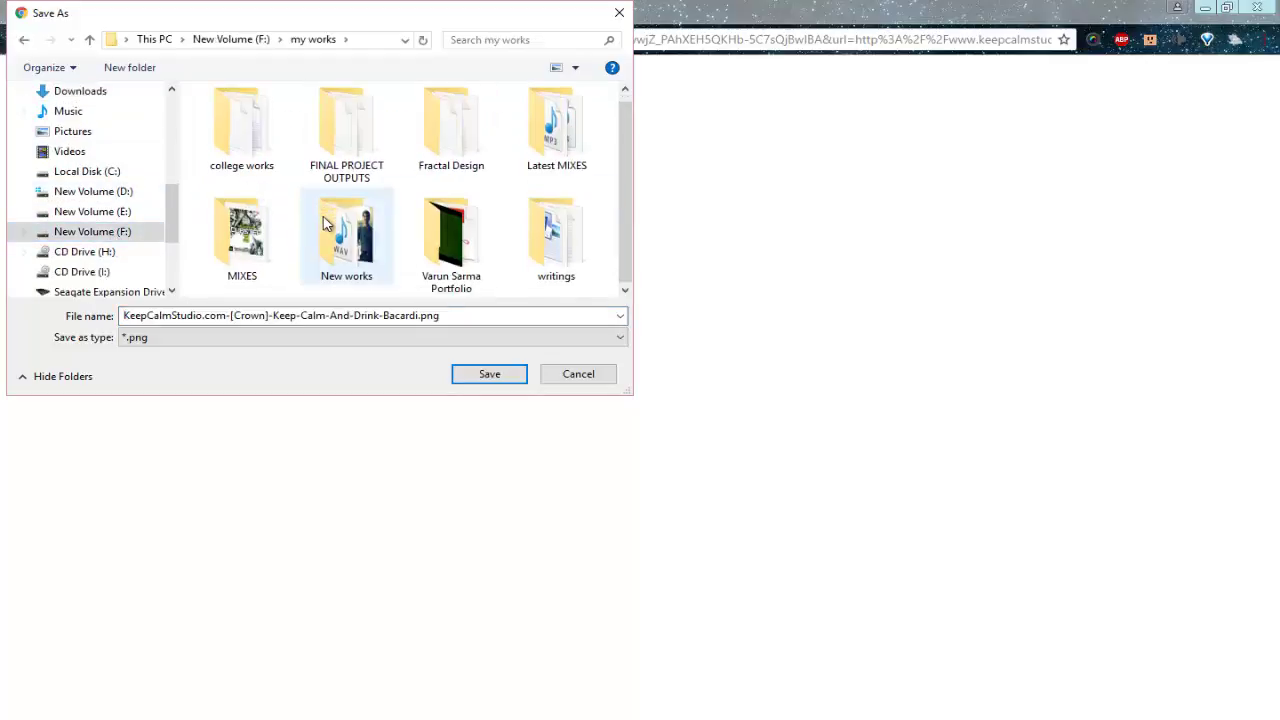
{"action": "double_click", "coordinate": [323, 256]}
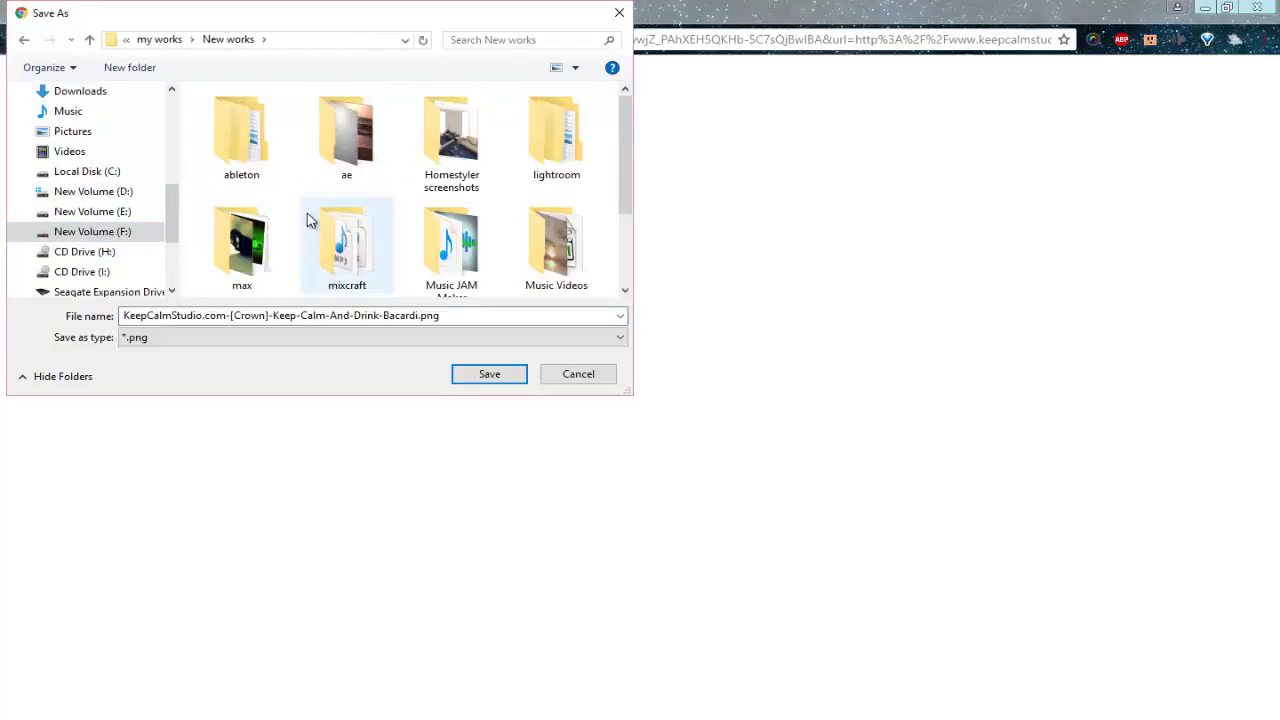
{"action": "scroll", "coordinate": [309, 220], "scroll_direction": "down", "scroll_amount": 1}
{"action": "double_click", "coordinate": [236, 262]}
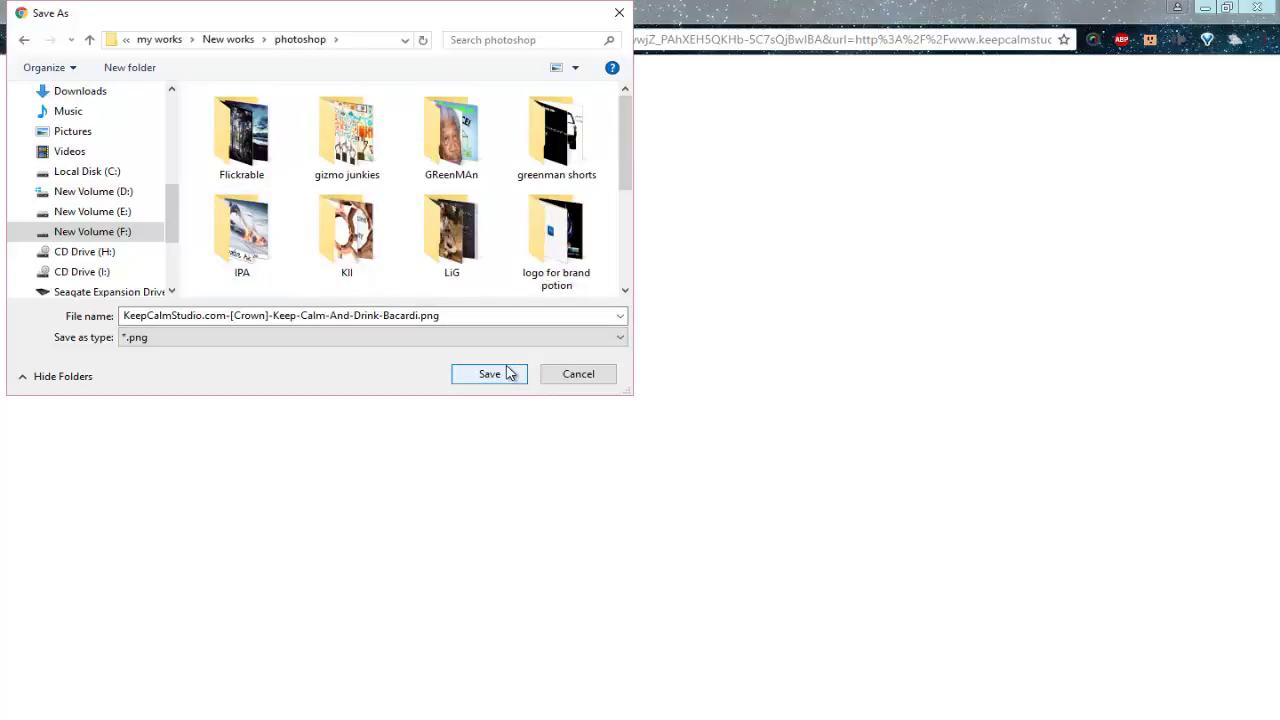
{"action": "left_click", "coordinate": [490, 373]}
{"action": "left_click", "coordinate": [518, 12]}
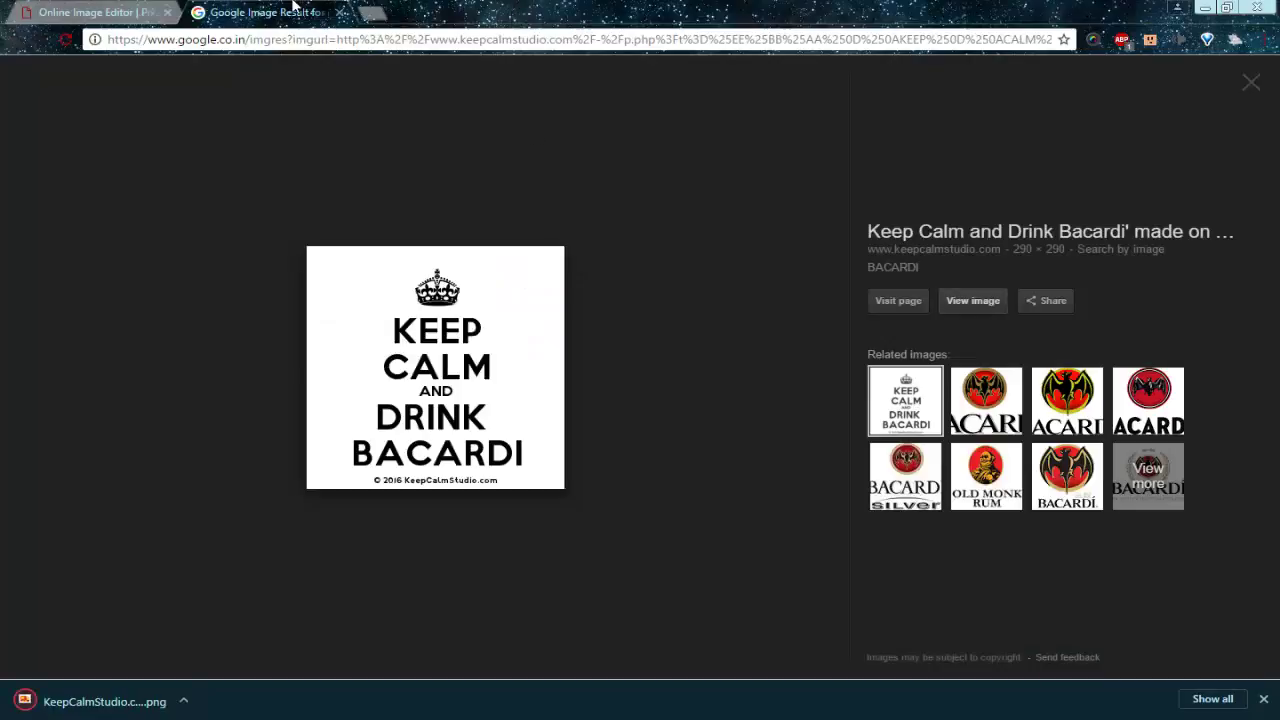
{"action": "left_click", "coordinate": [340, 12]}
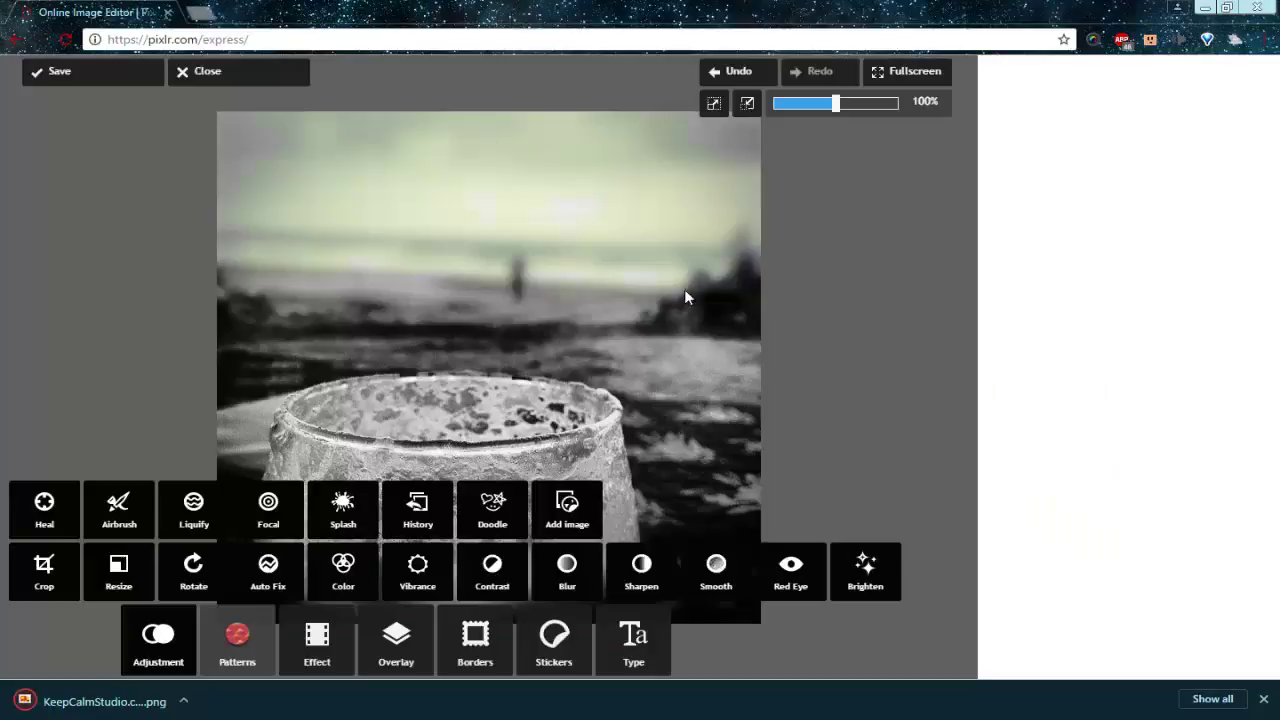
Try to add the "Keep Calm And Drink Bacardi" PNG from the photoshop folder over the photo, and dismiss the download bar
{"action": "left_click", "coordinate": [570, 521]}
{"action": "left_click", "coordinate": [398, 653]}
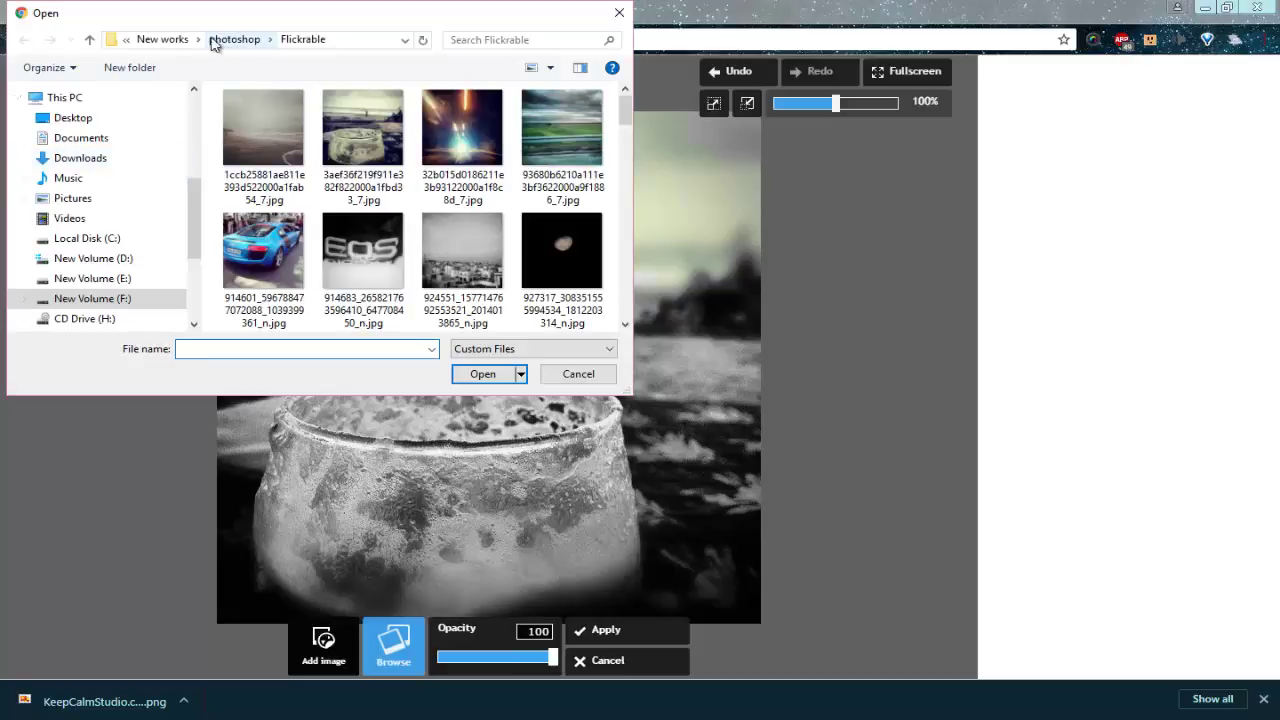
{"action": "left_click", "coordinate": [200, 40]}
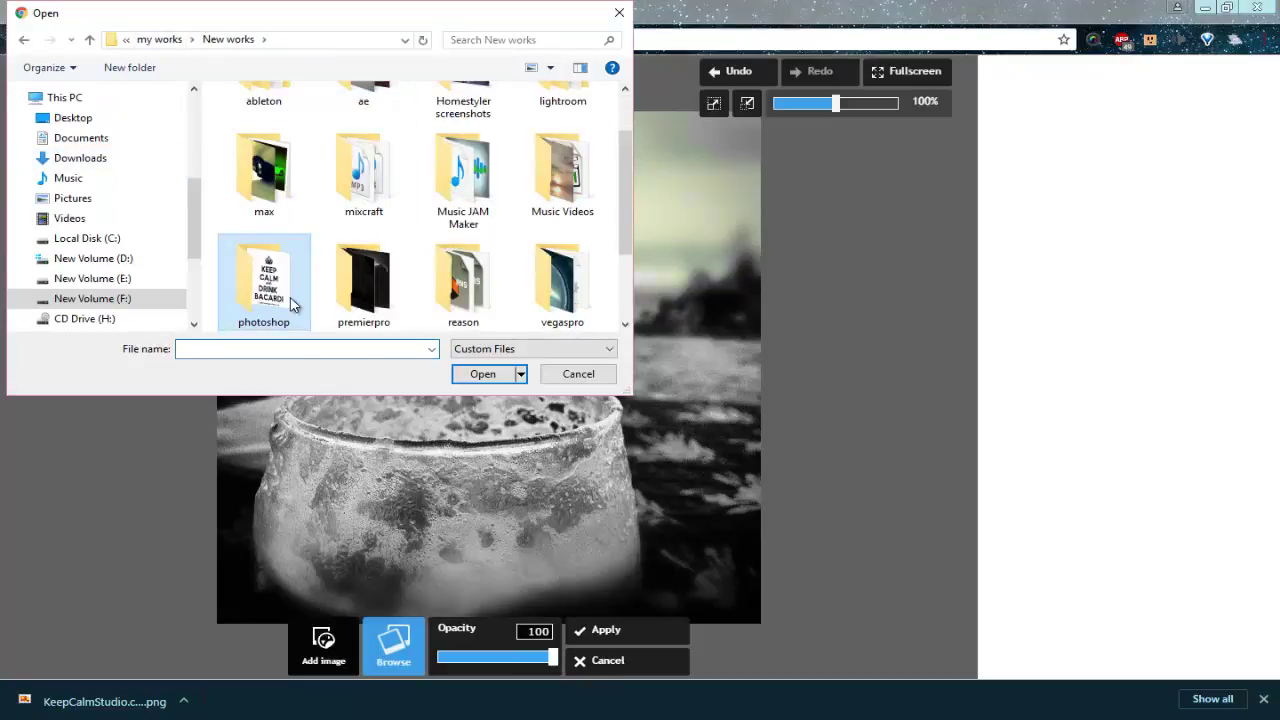
{"action": "double_click", "coordinate": [293, 305]}
{"action": "scroll", "coordinate": [455, 260], "scroll_direction": "down", "scroll_amount": 5}
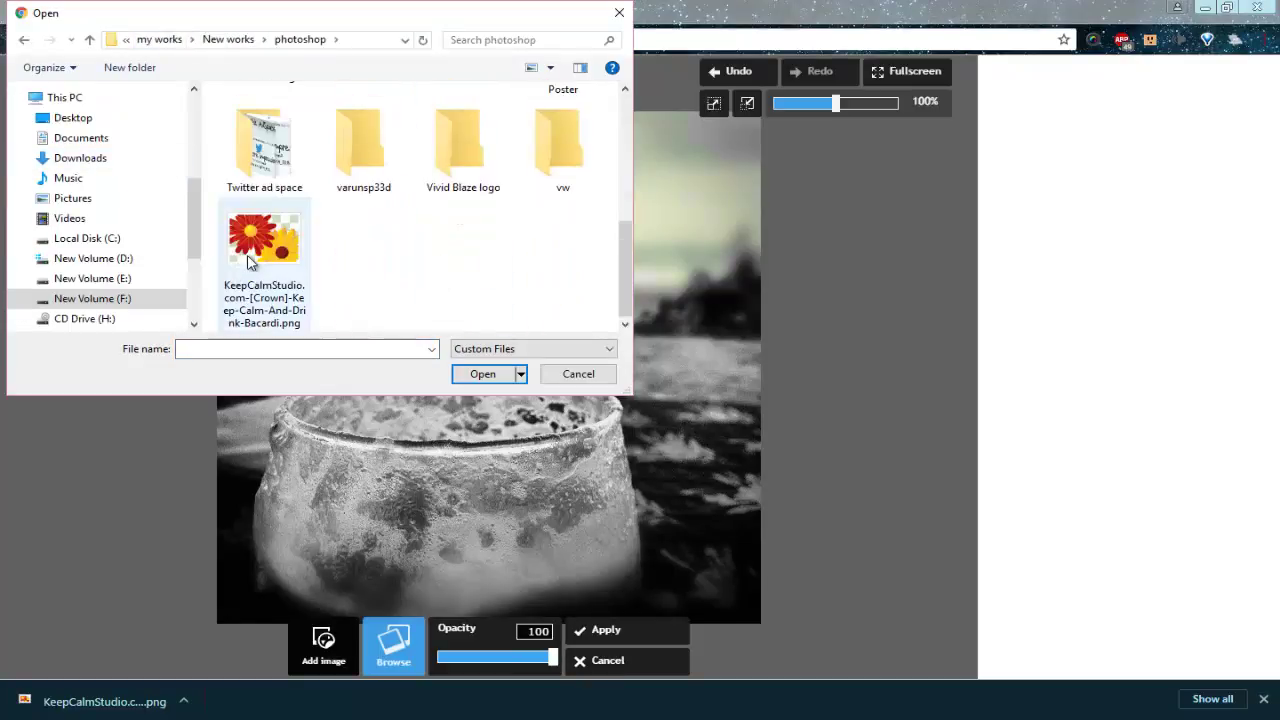
{"action": "double_click", "coordinate": [250, 250]}
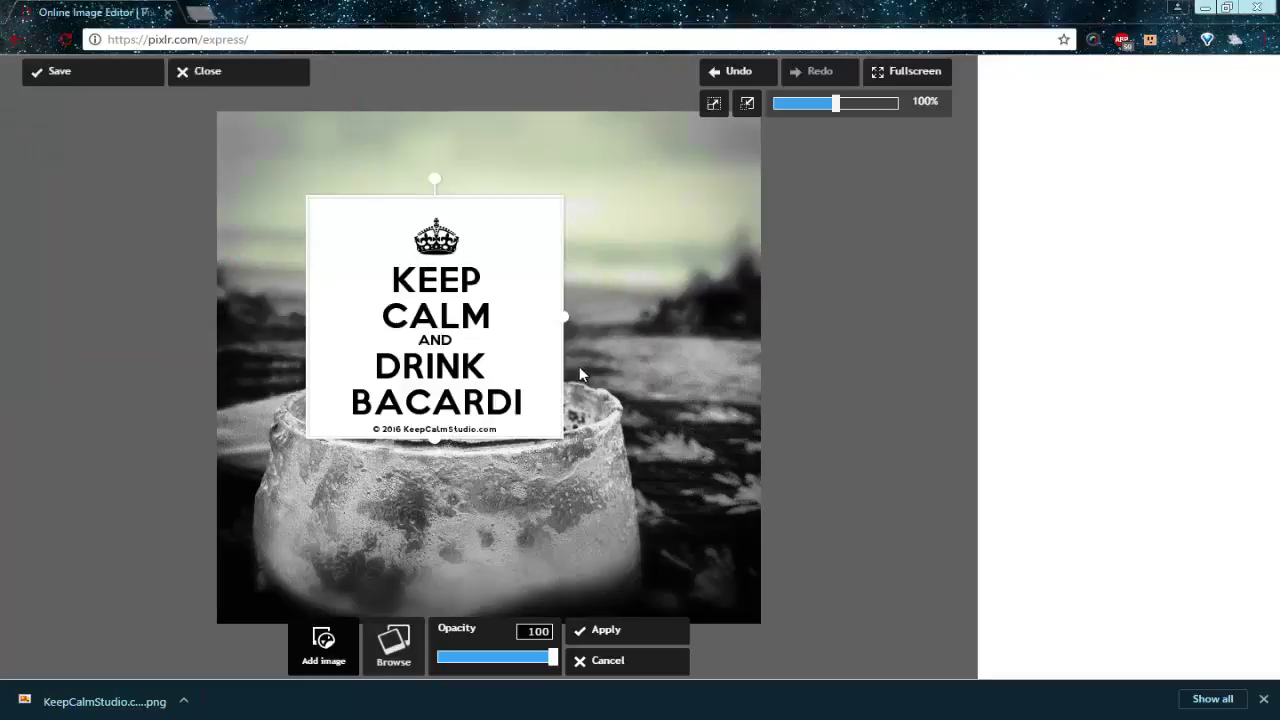
{"action": "left_click_drag", "start_coordinate": [500, 342], "coordinate": [557, 340]}
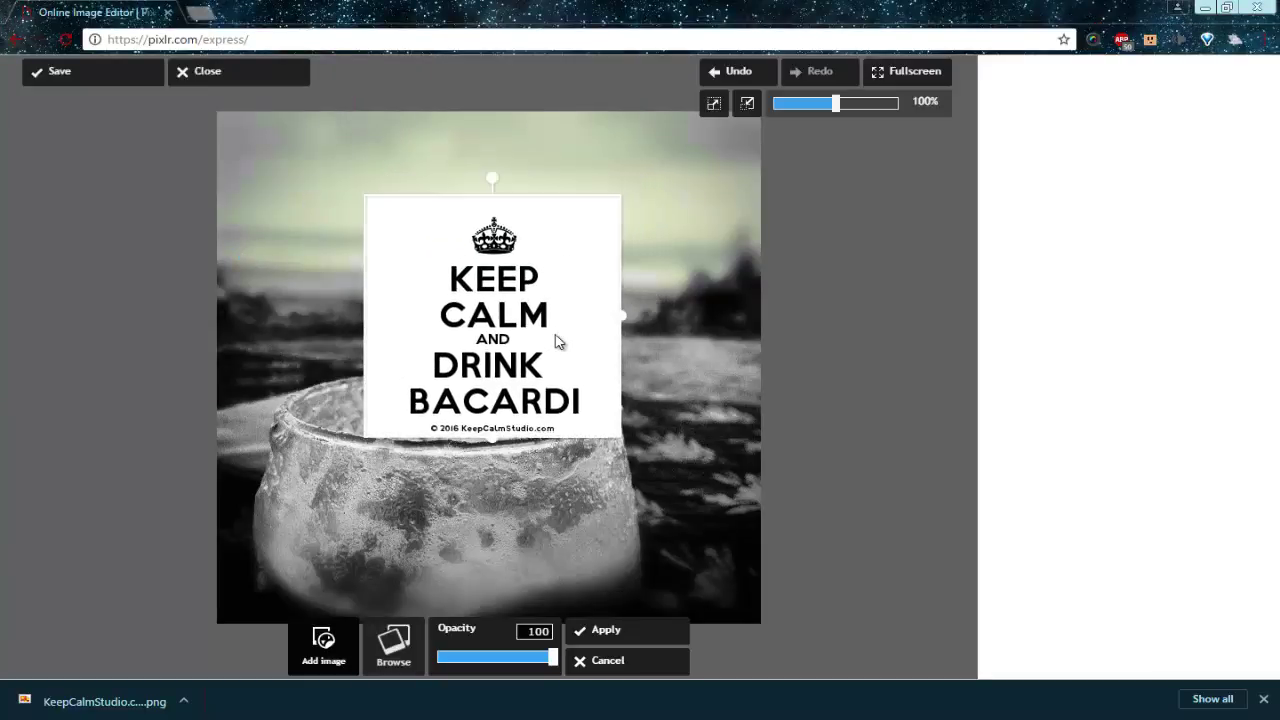
{"action": "left_click", "coordinate": [612, 662]}
{"action": "left_click", "coordinate": [1263, 699]}
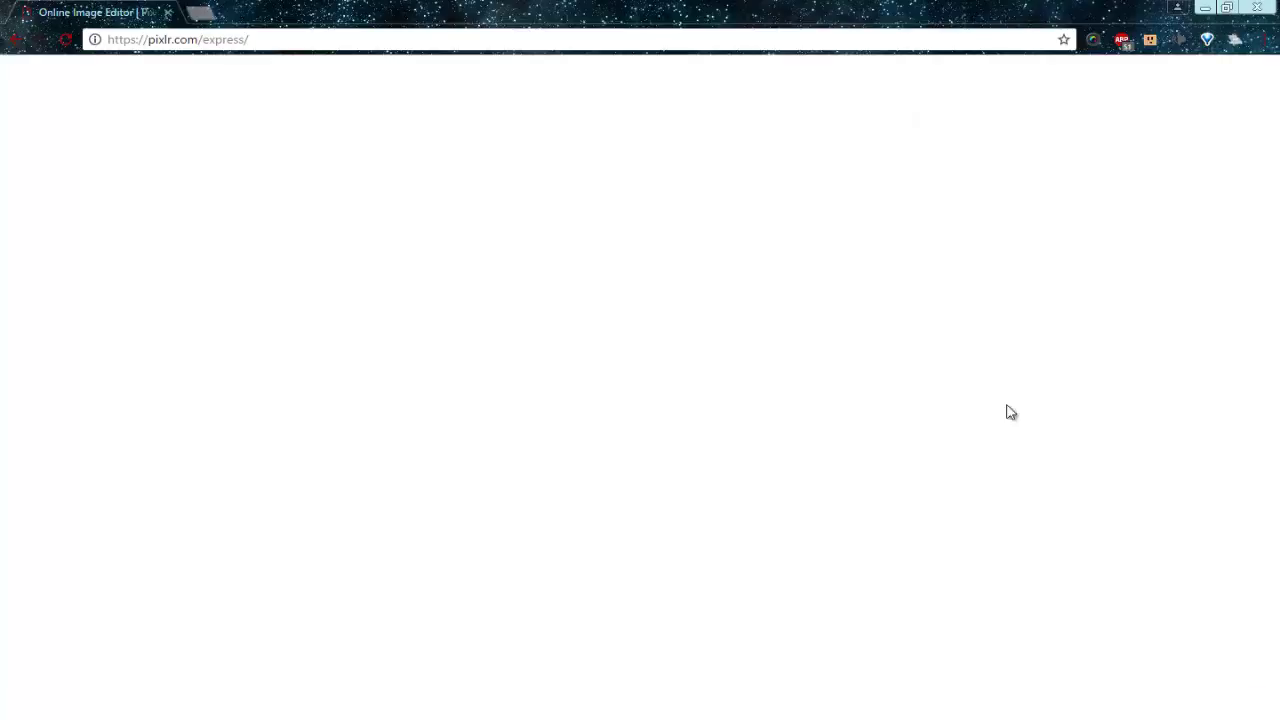
Search the web for "png text" in a new tab and look through the image results
{"action": "left_click", "coordinate": [208, 14]}
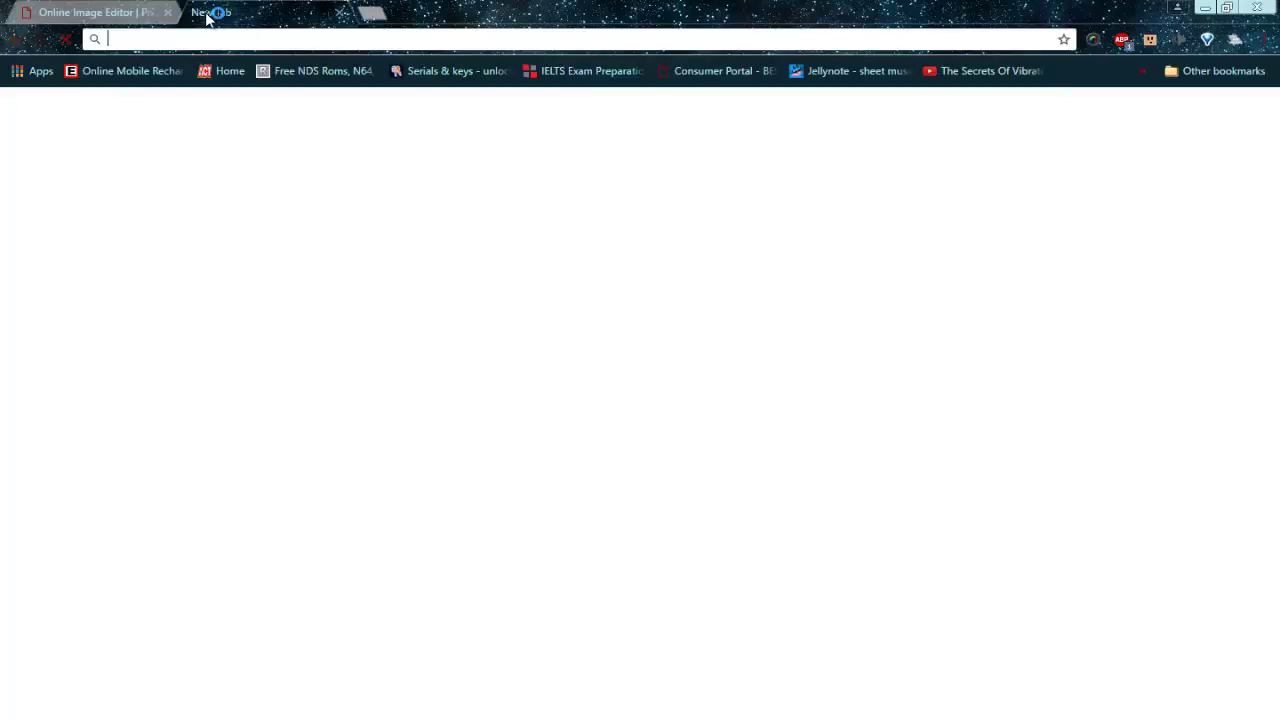
{"action": "type", "text": "png te"}
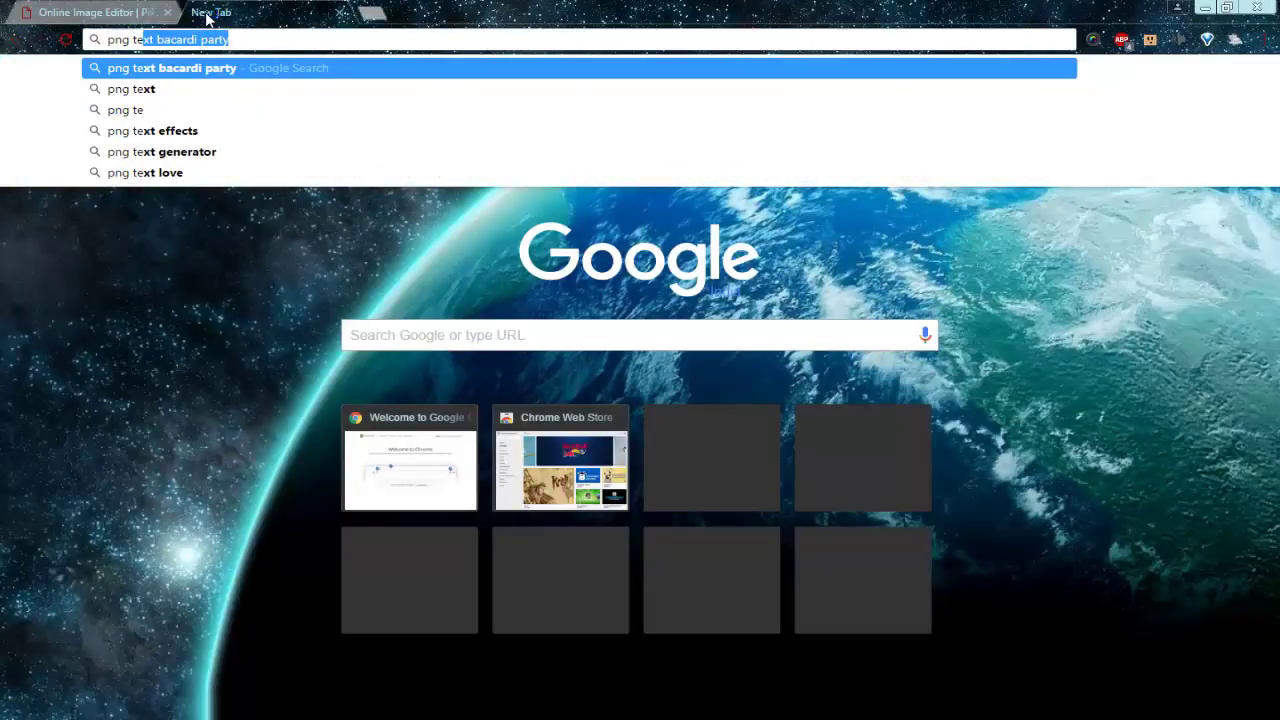
{"action": "type", "text": "xt"}
{"action": "key", "text": "Return"}
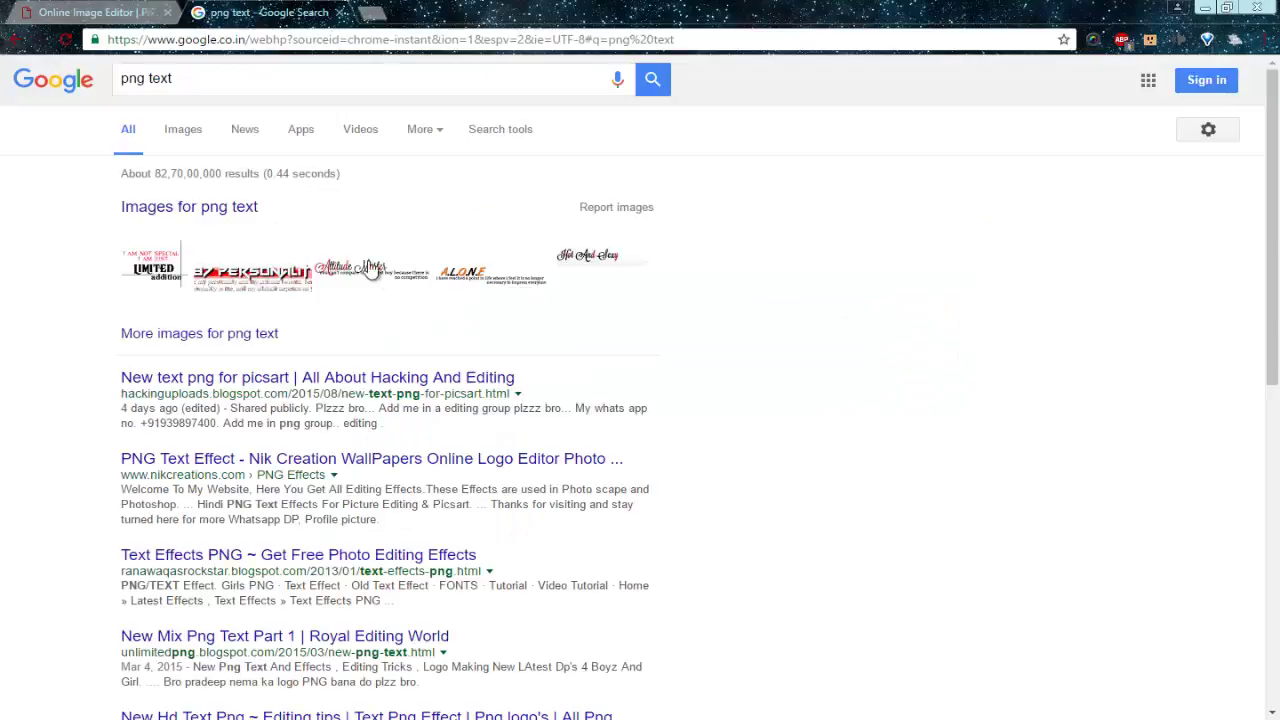
{"action": "left_click", "coordinate": [222, 210]}
{"action": "scroll", "coordinate": [634, 452], "scroll_direction": "down", "scroll_amount": 3}
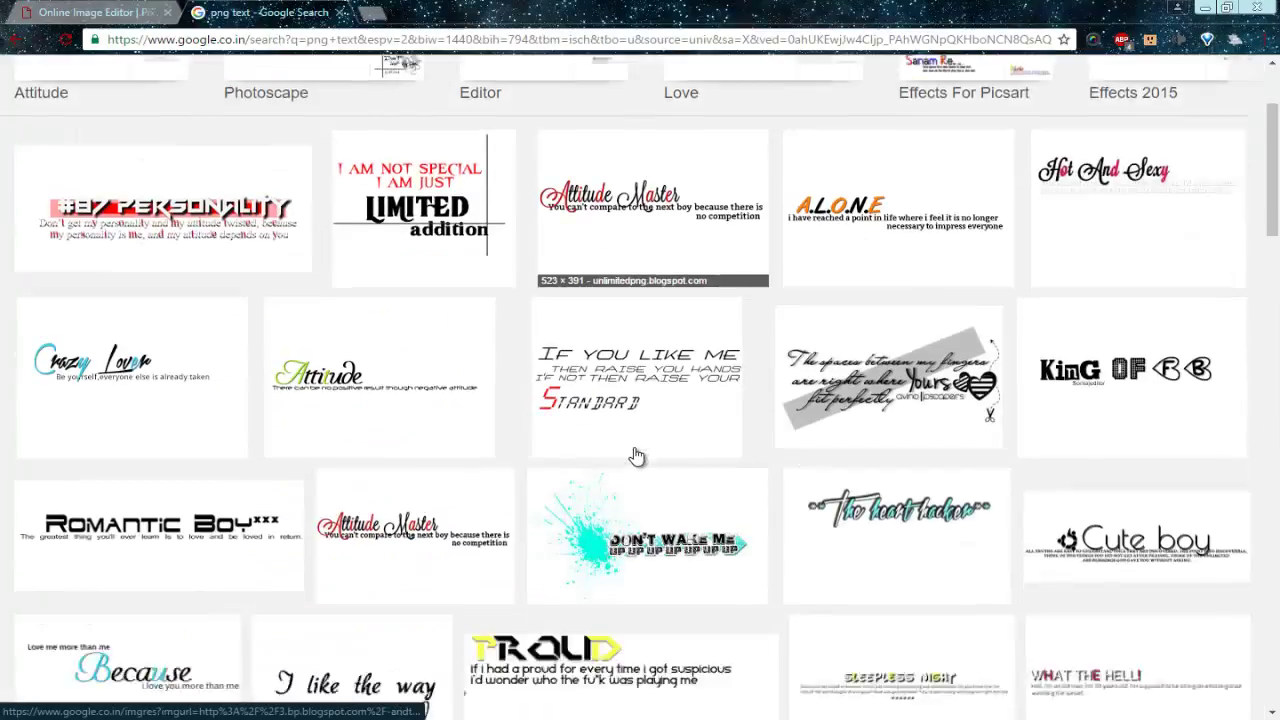
{"action": "scroll", "coordinate": [636, 456], "scroll_direction": "up", "scroll_amount": 3}
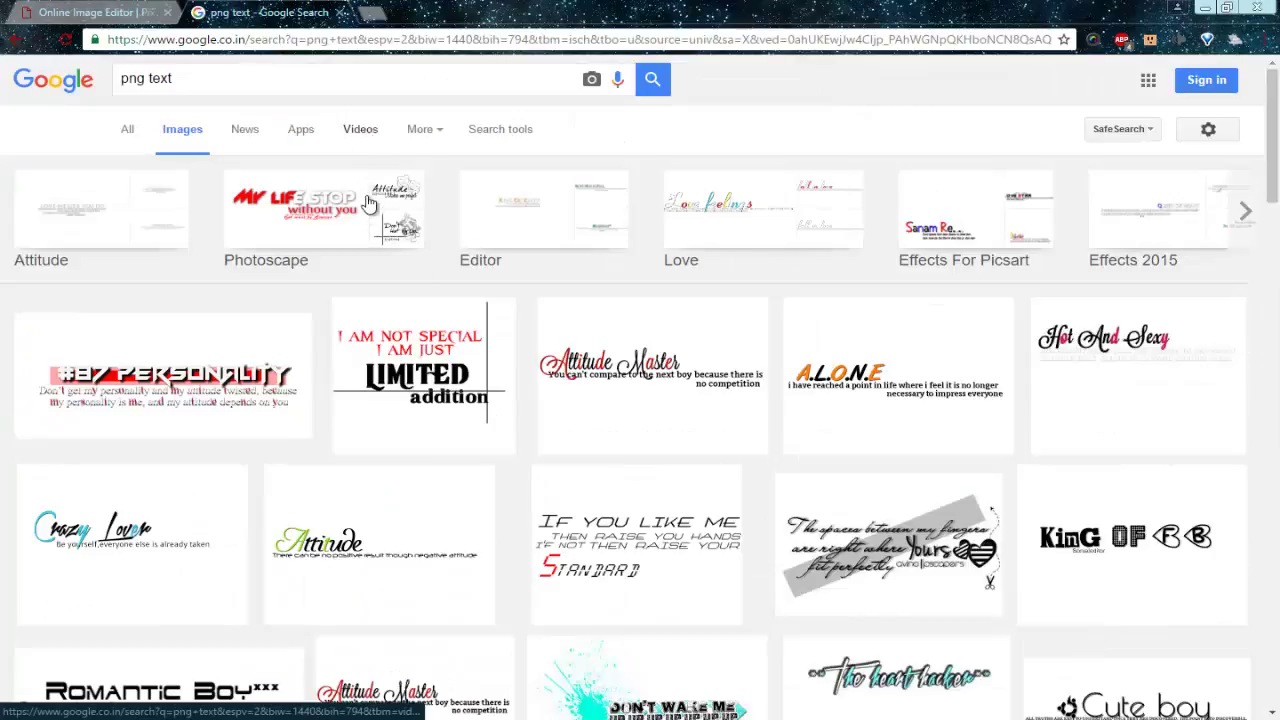
Narrow the image results to the Attitude category and open the "Don't Think Too Much" image in a separate tab
{"action": "left_click", "coordinate": [91, 223]}
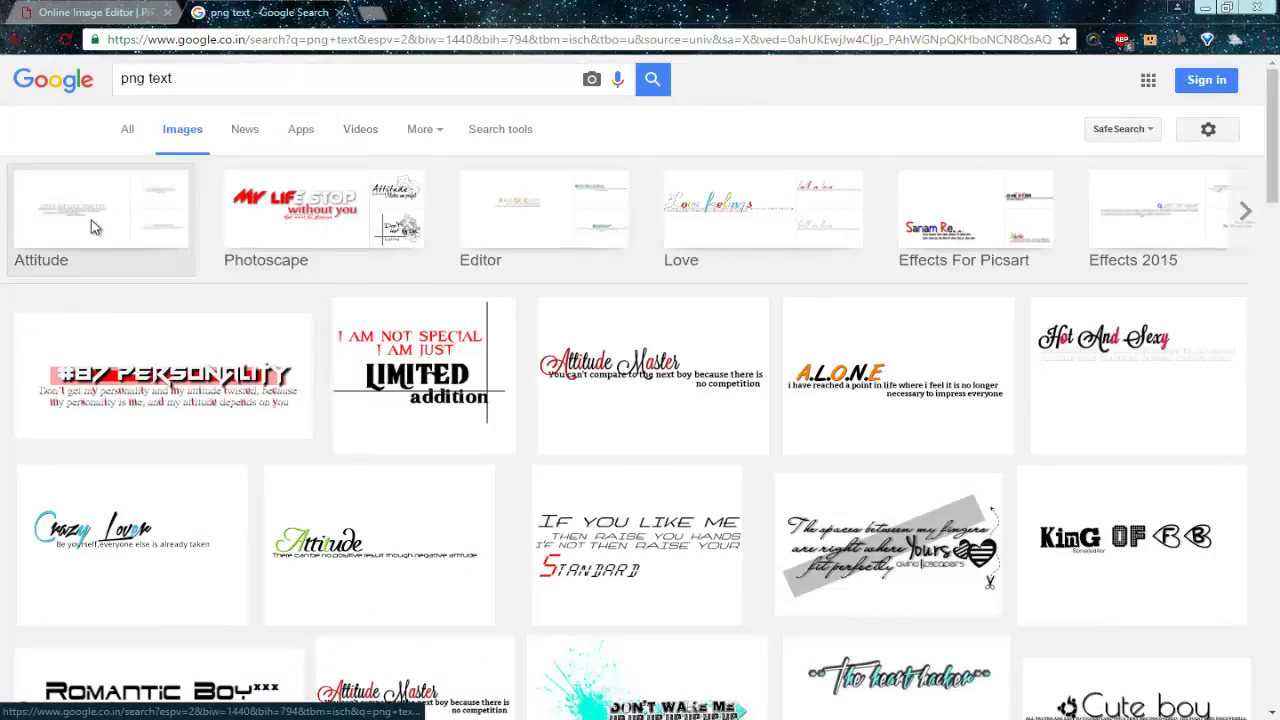
{"action": "scroll", "coordinate": [528, 270], "scroll_direction": "down", "scroll_amount": 1}
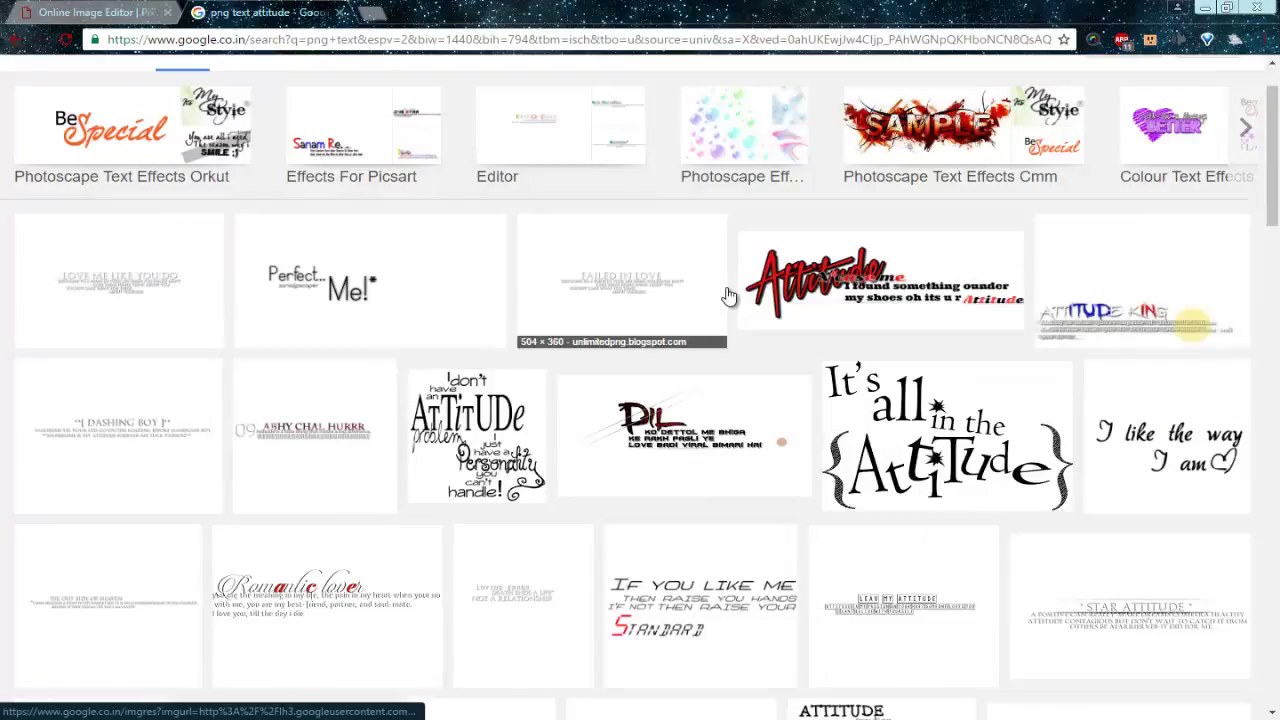
{"action": "scroll", "coordinate": [729, 296], "scroll_direction": "down", "scroll_amount": 3}
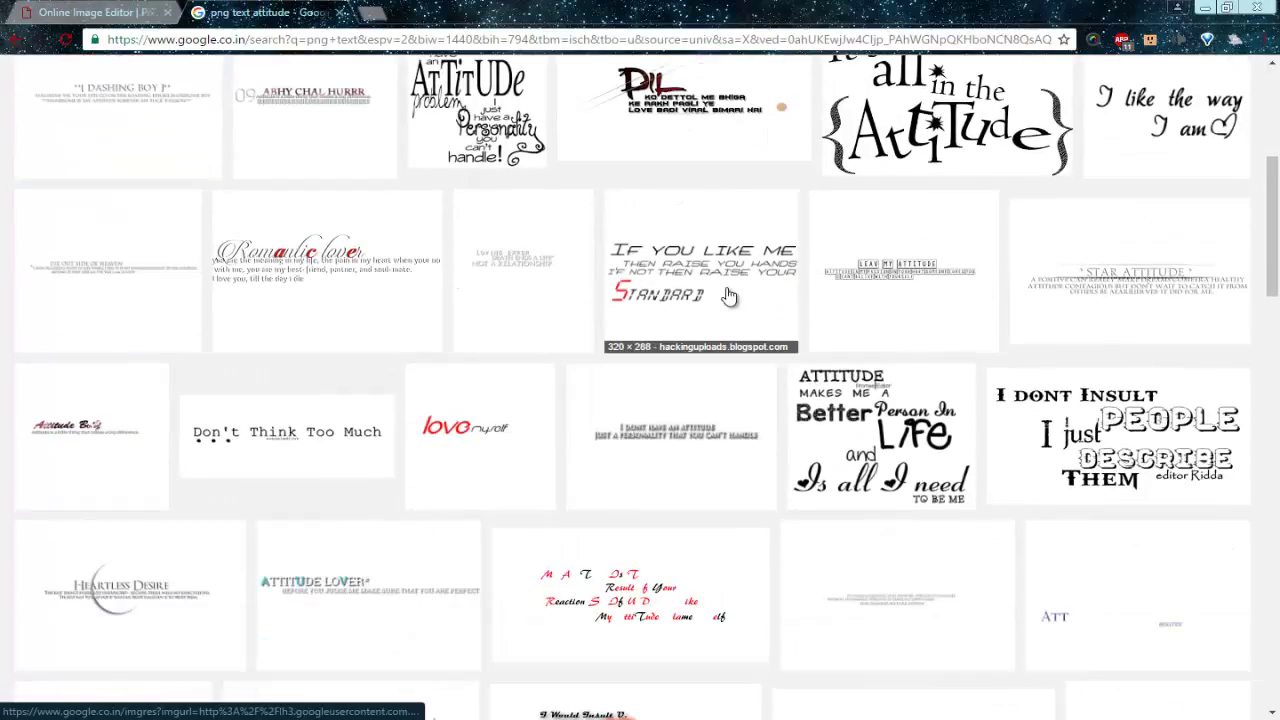
{"action": "scroll", "coordinate": [729, 296], "scroll_direction": "down", "scroll_amount": 1}
{"action": "right_click", "coordinate": [358, 345]}
{"action": "left_click", "coordinate": [391, 362]}
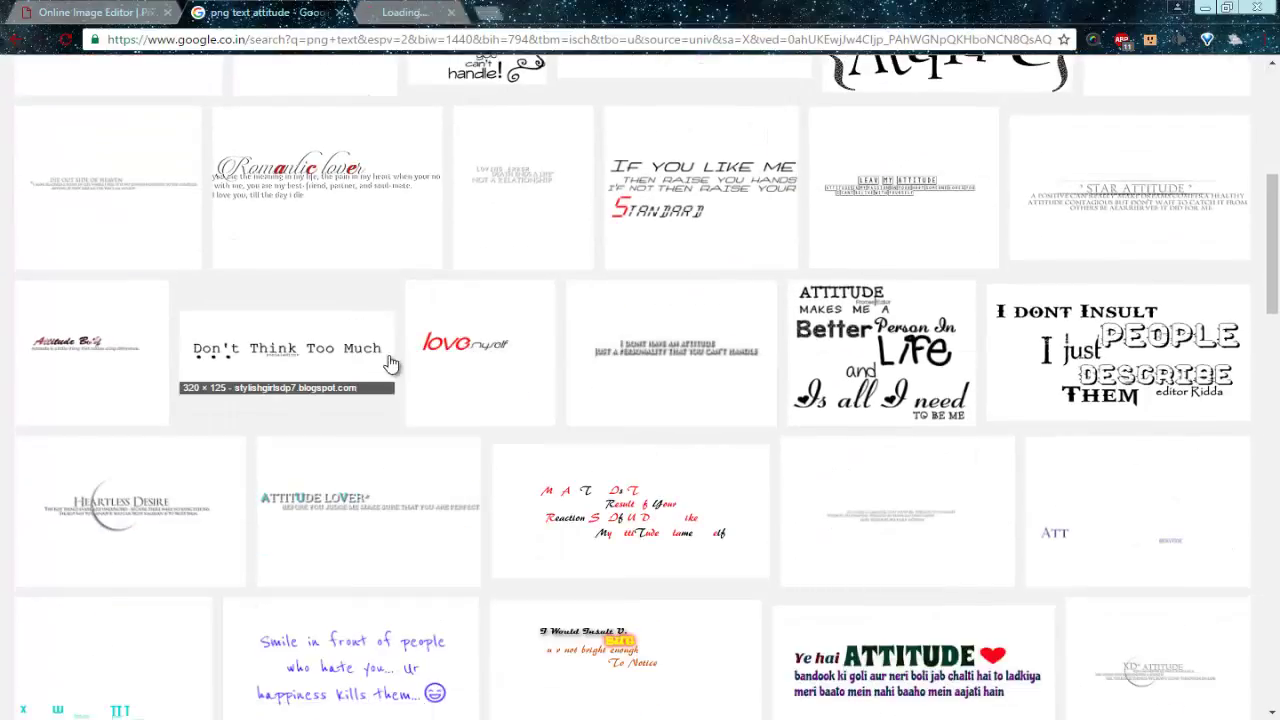
{"action": "scroll", "coordinate": [391, 380], "scroll_direction": "down", "scroll_amount": 2}
{"action": "scroll", "coordinate": [399, 107], "scroll_direction": "up", "scroll_amount": 7}
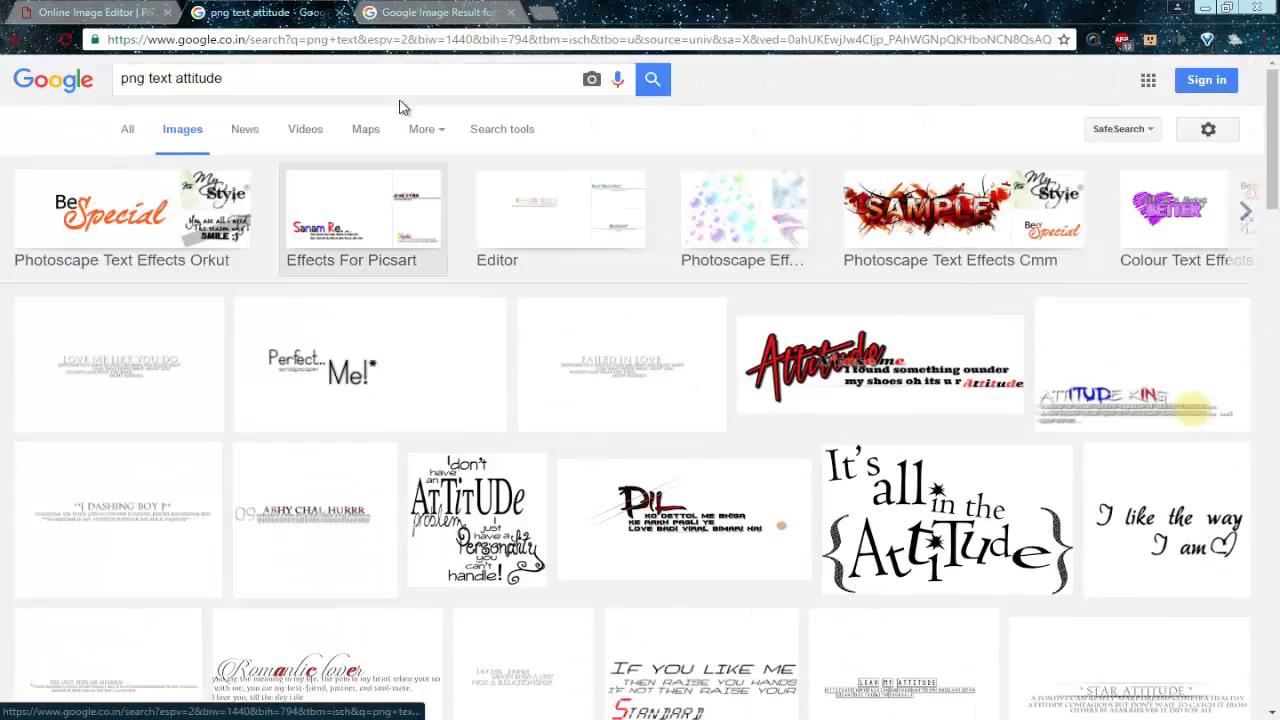
Save the full-size "Don't Think Too Much" image as zoya (4).png and close the image and search tabs
{"action": "left_click", "coordinate": [432, 12]}
{"action": "left_click", "coordinate": [971, 323]}
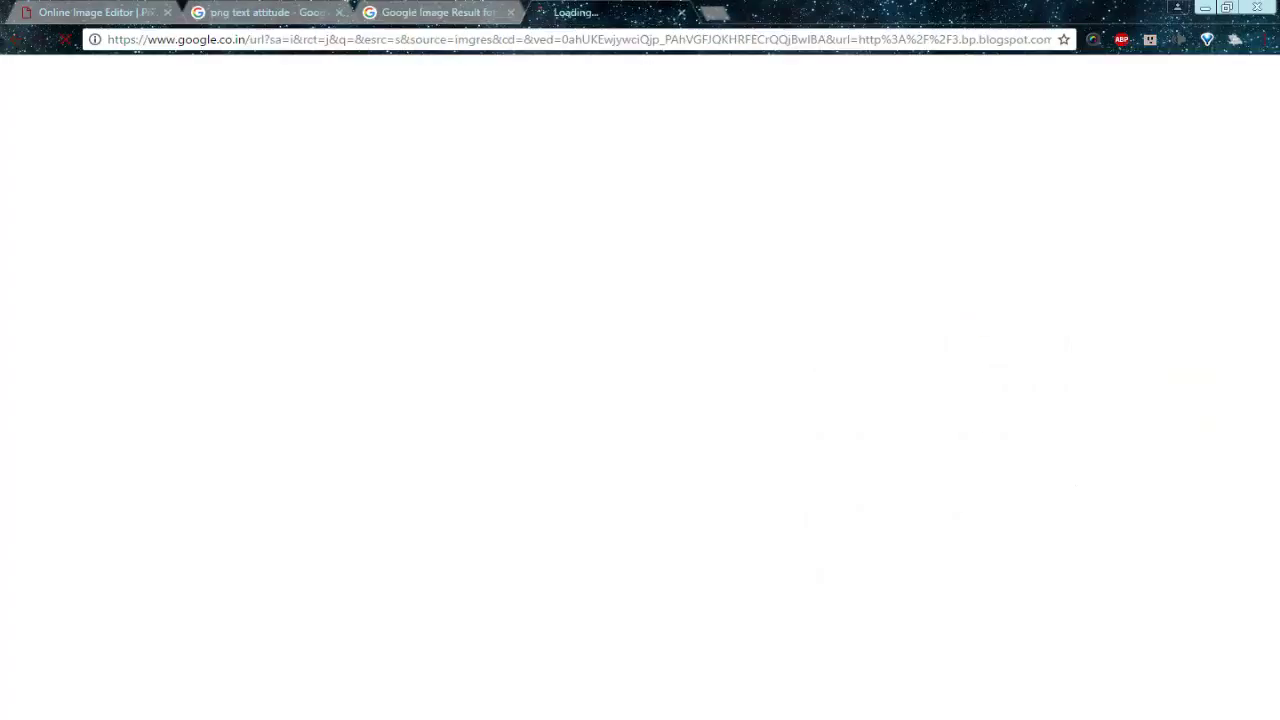
{"action": "right_click", "coordinate": [206, 106]}
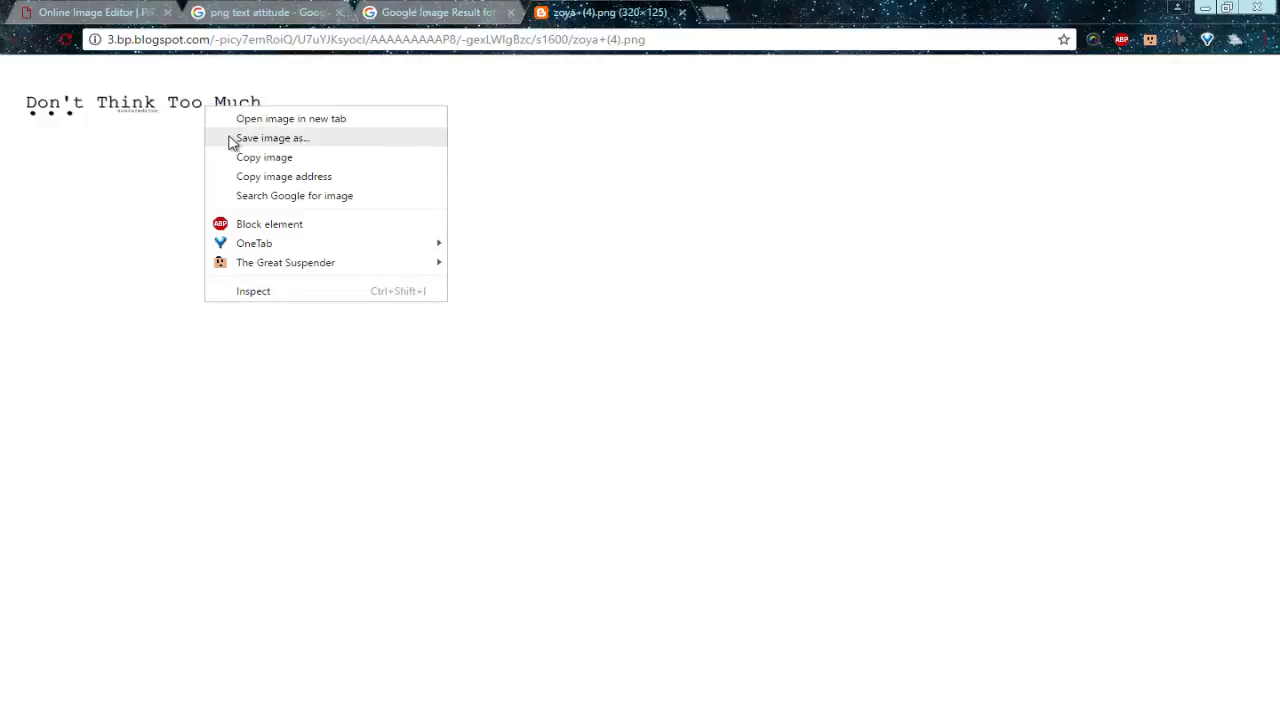
{"action": "left_click", "coordinate": [231, 140]}
{"action": "left_click", "coordinate": [489, 374]}
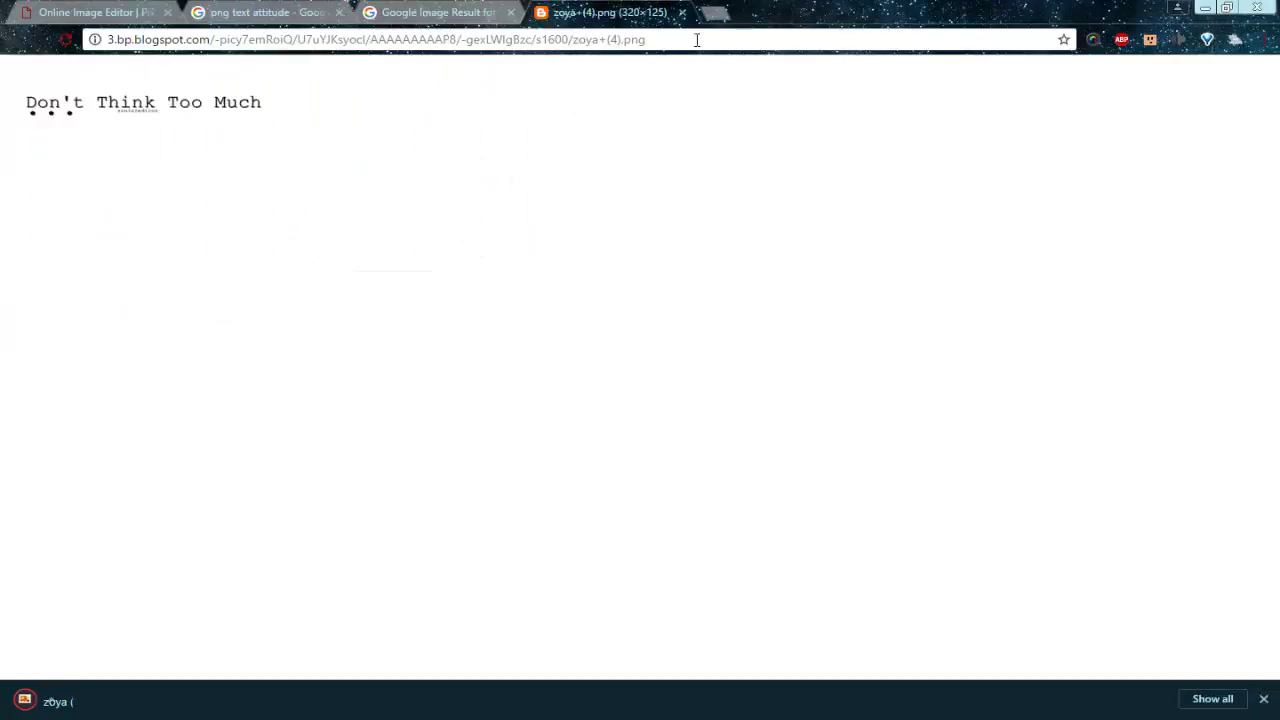
{"action": "left_click", "coordinate": [682, 12]}
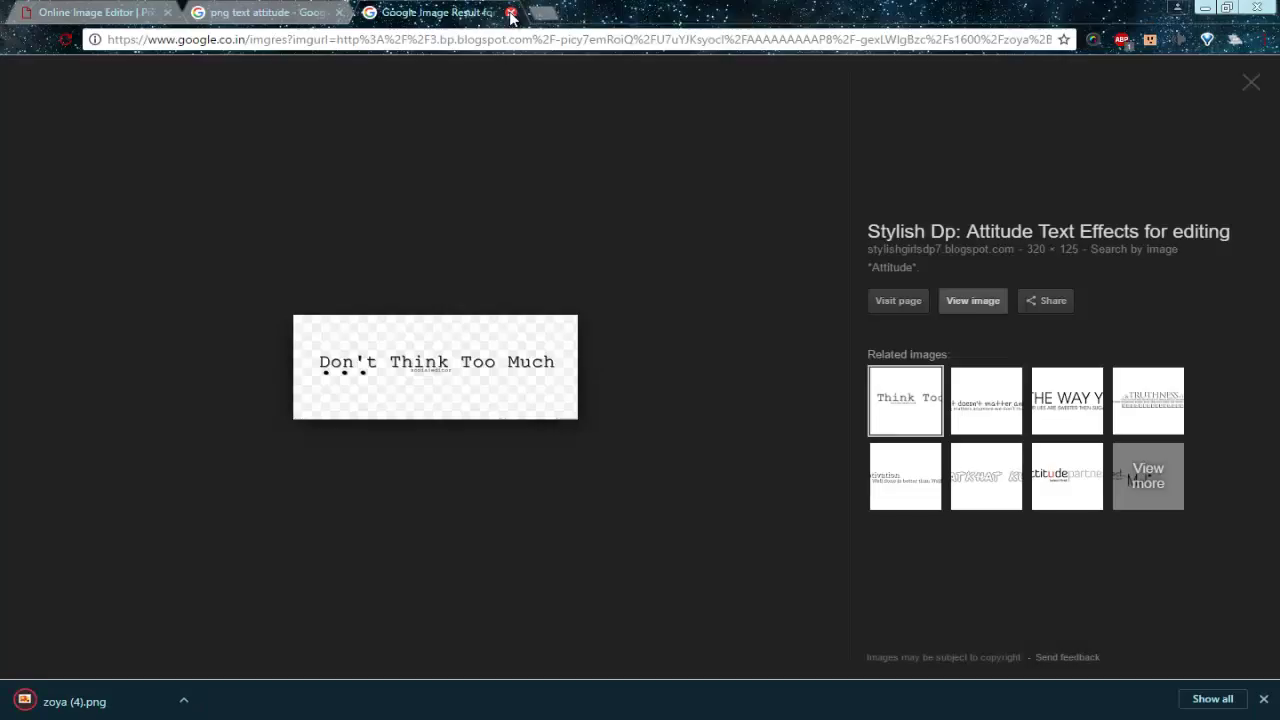
{"action": "left_click", "coordinate": [340, 12]}
{"action": "left_click", "coordinate": [340, 12]}
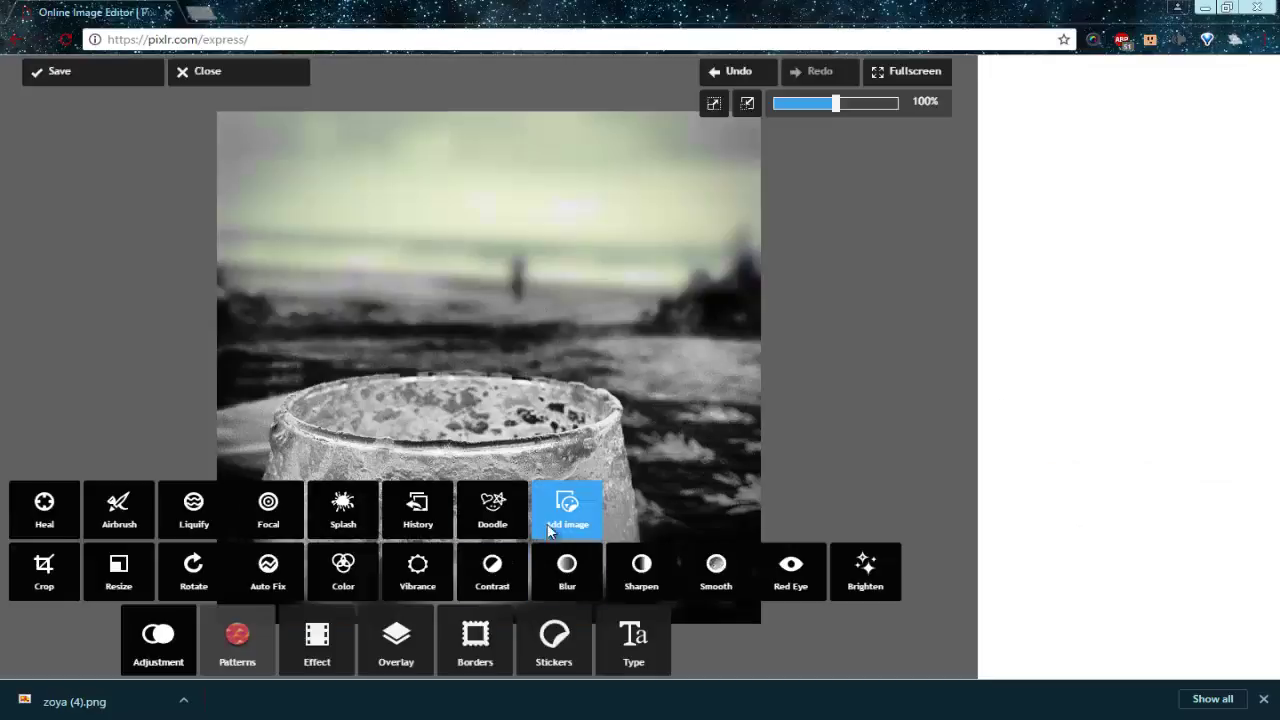
Add zoya (4).png from the photoshop folder onto the photo with Add image, and dismiss the download bar
{"action": "left_click", "coordinate": [548, 530]}
{"action": "left_click", "coordinate": [393, 645]}
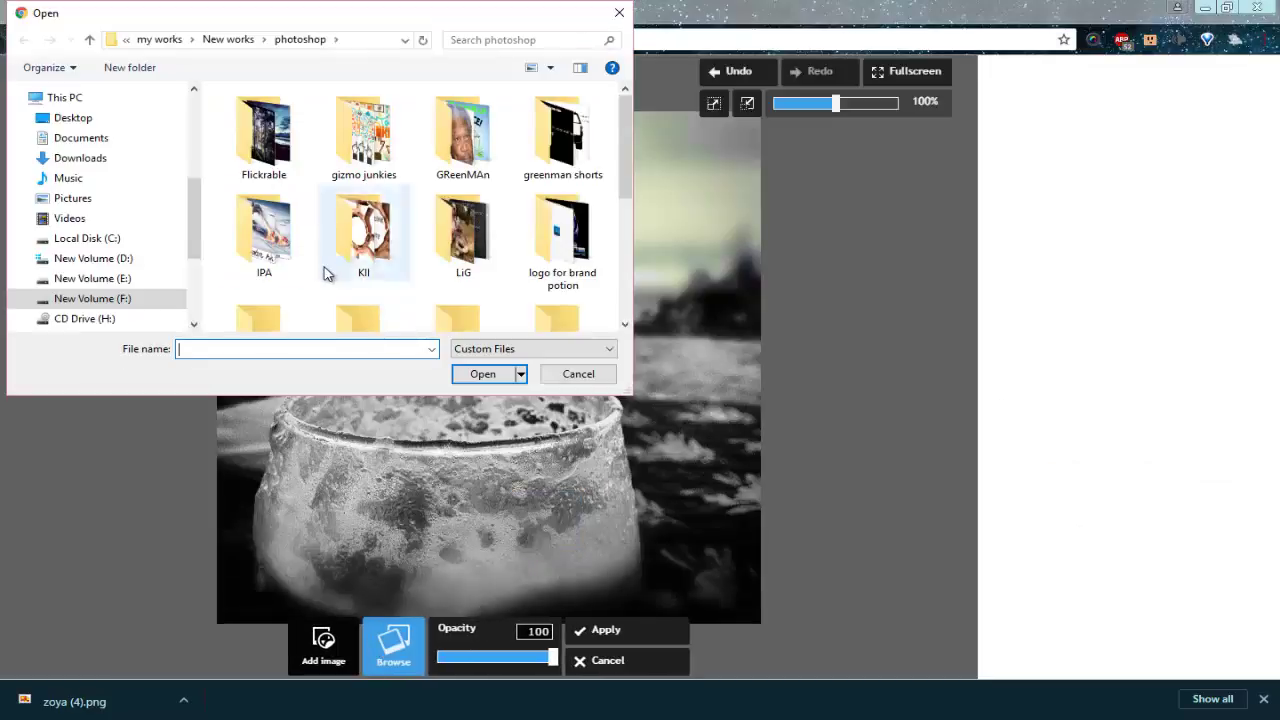
{"action": "scroll", "coordinate": [326, 273], "scroll_direction": "down", "scroll_amount": 5}
{"action": "double_click", "coordinate": [378, 248]}
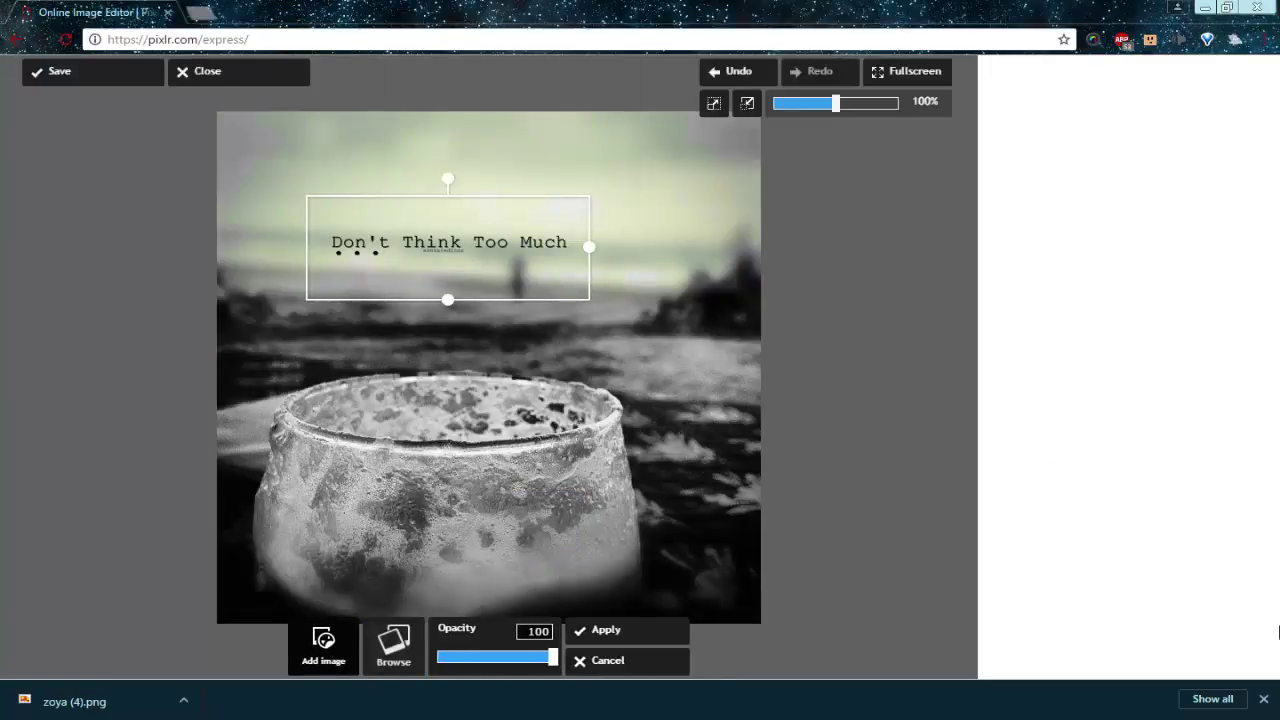
{"action": "left_click", "coordinate": [1265, 699]}
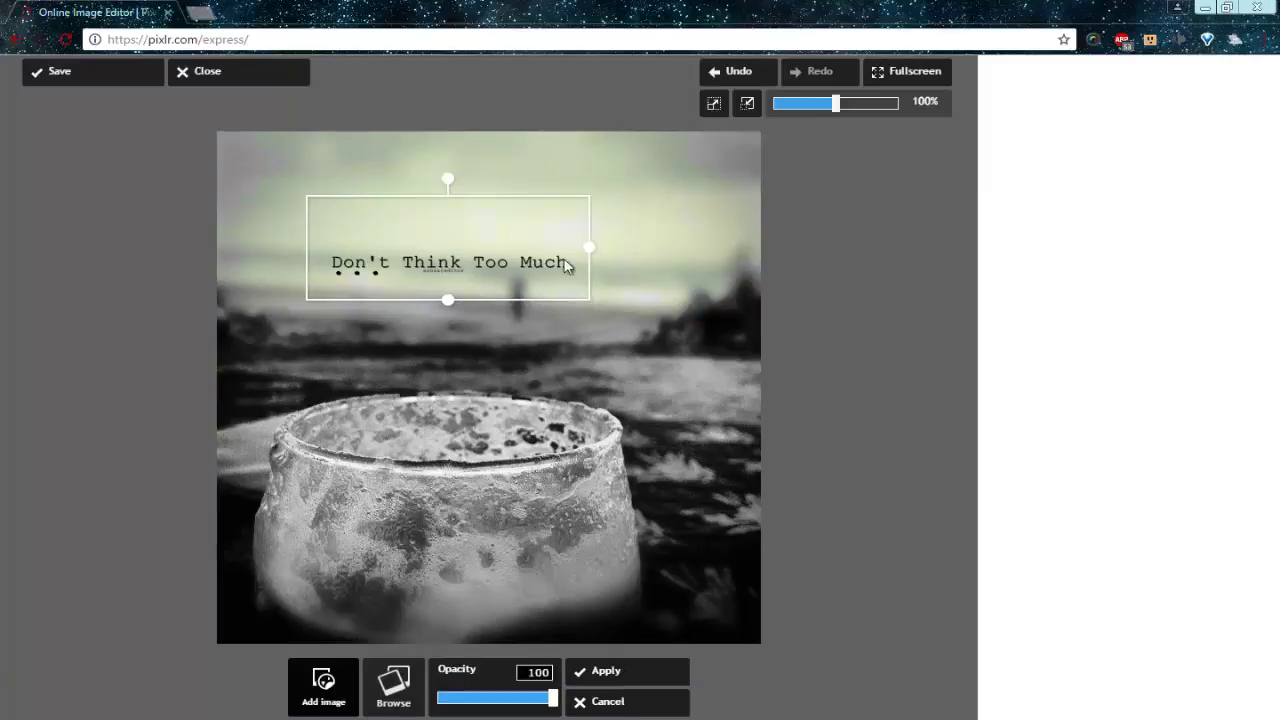
Enlarge the "Don't Think Too Much" text, place it across the sky left of centre, and apply it at 100 opacity
{"action": "left_click_drag", "start_coordinate": [585, 254], "coordinate": [698, 273]}
{"action": "left_click_drag", "start_coordinate": [742, 273], "coordinate": [713, 273]}
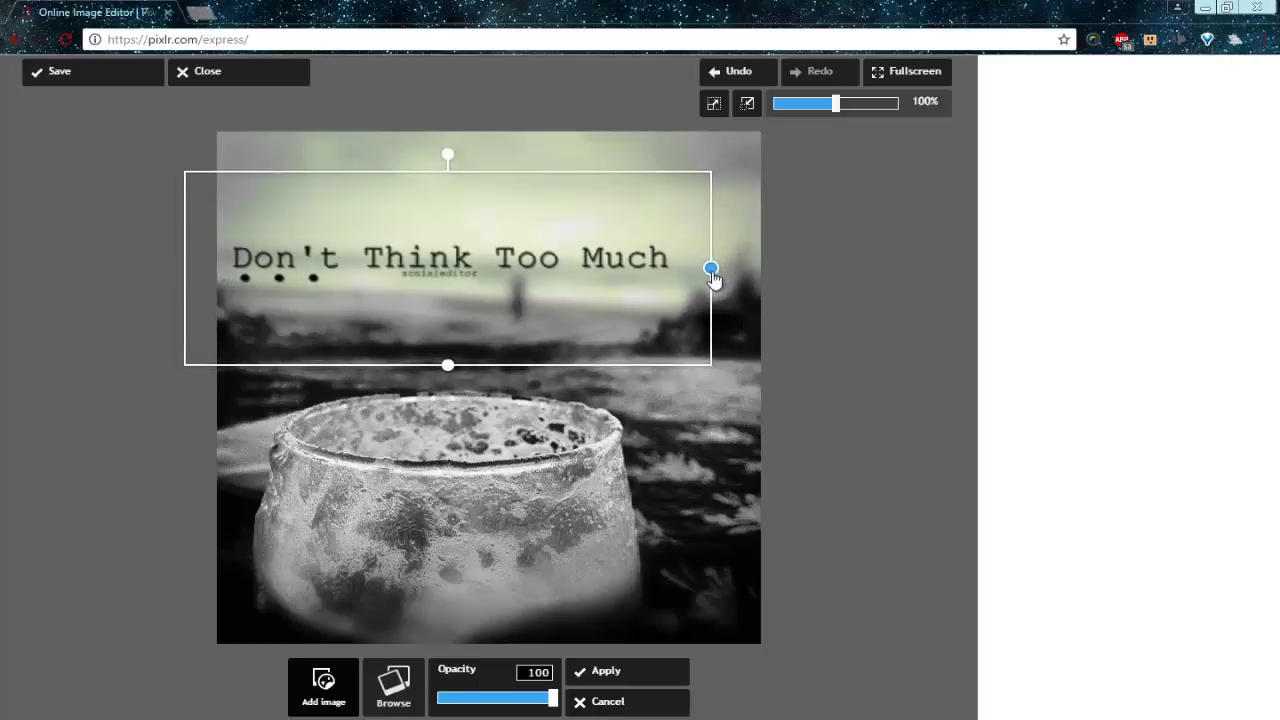
{"action": "left_click_drag", "start_coordinate": [470, 284], "coordinate": [469, 241]}
{"action": "left_click_drag", "start_coordinate": [719, 222], "coordinate": [648, 229]}
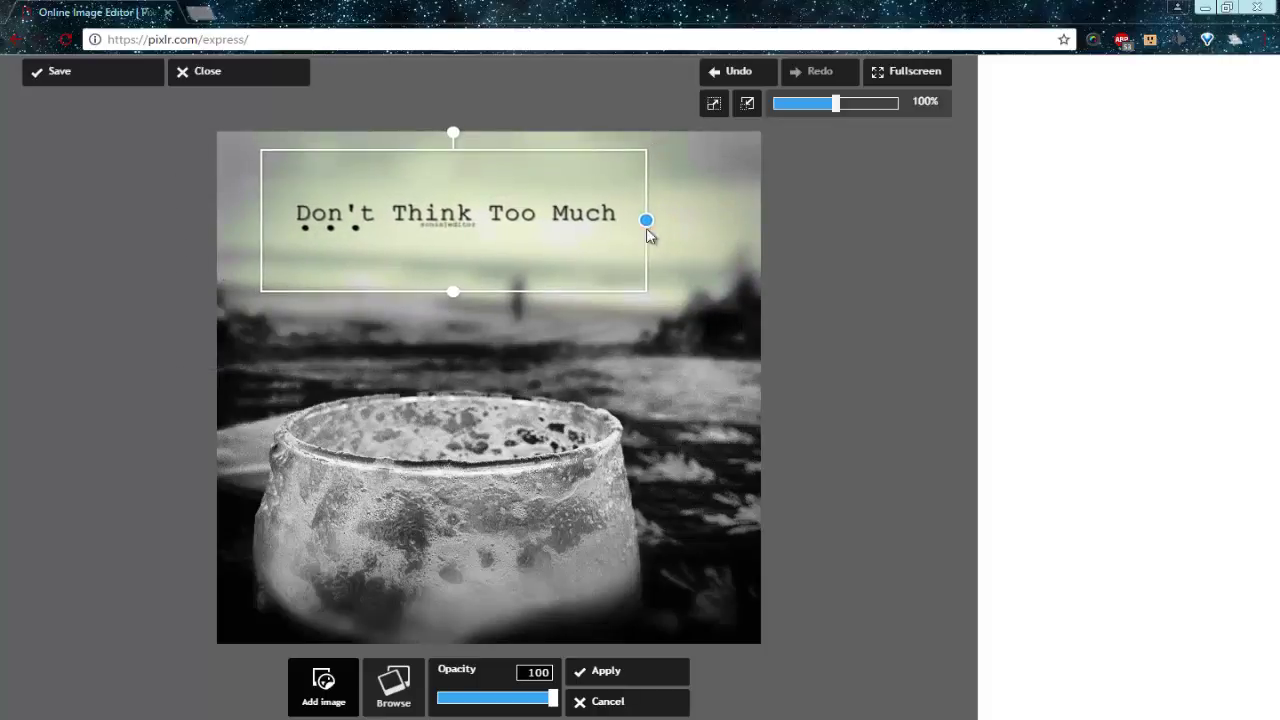
{"action": "left_click_drag", "start_coordinate": [458, 226], "coordinate": [415, 245]}
{"action": "left_click", "coordinate": [608, 680]}
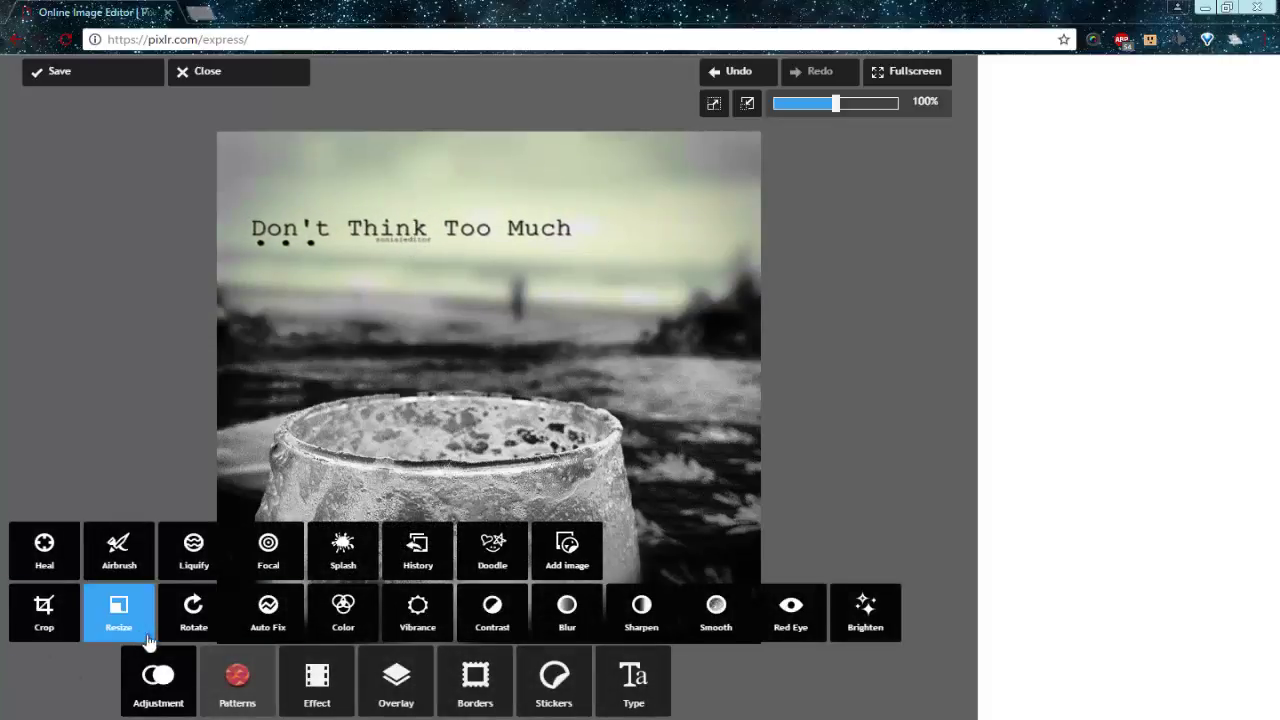
Apply Auto Fix to the photo, plus a Color adjustment with hue -6, saturation 42 and lightness -2
{"action": "left_click", "coordinate": [268, 630]}
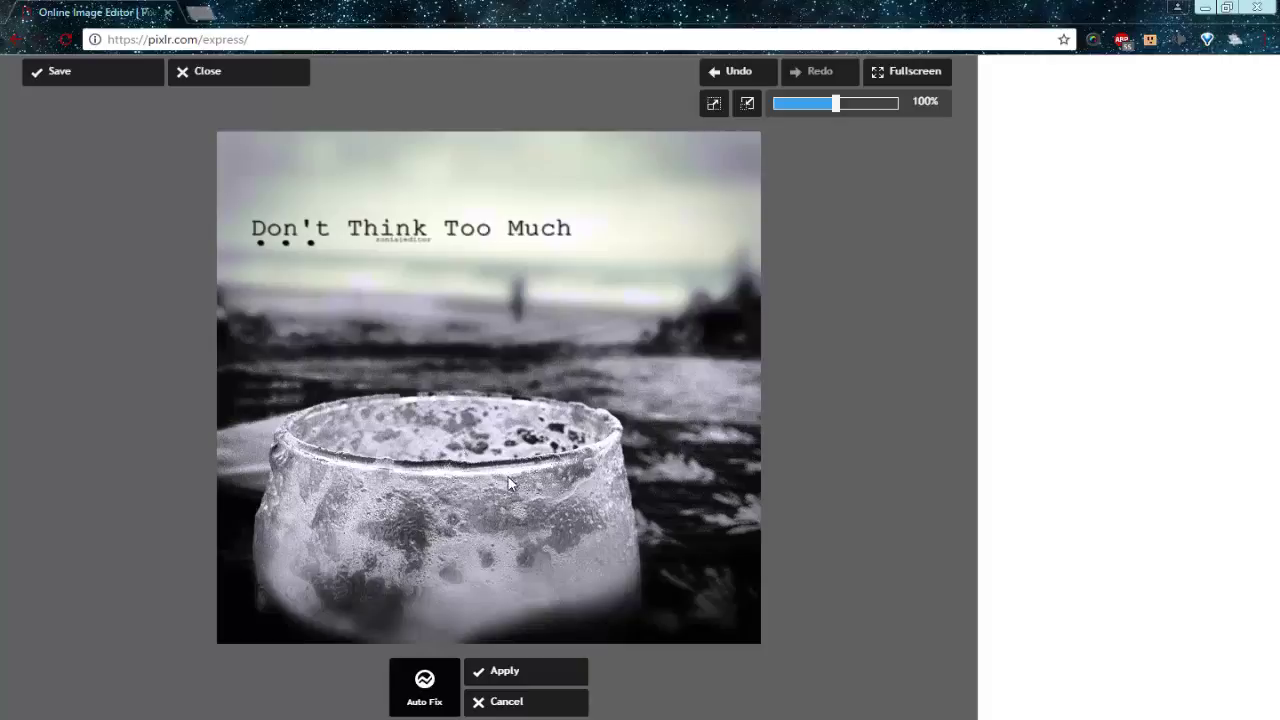
{"action": "left_click", "coordinate": [511, 684]}
{"action": "left_click", "coordinate": [341, 611]}
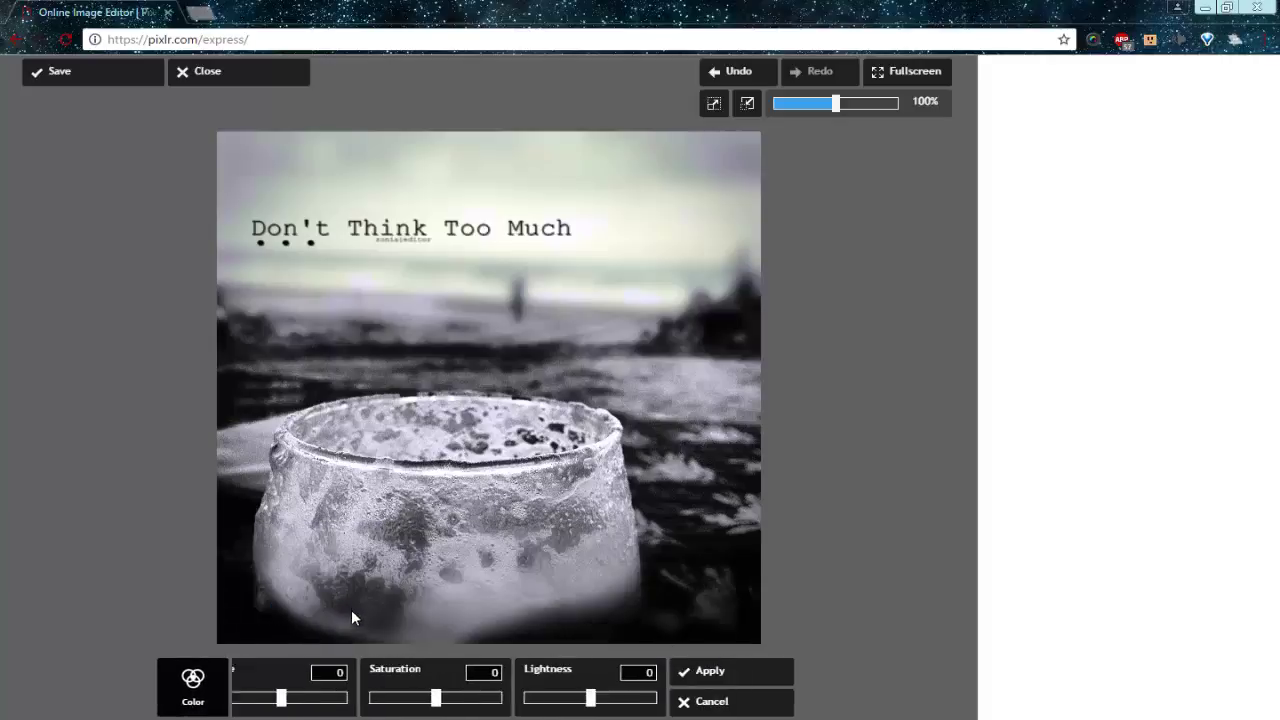
{"action": "mouse_move", "coordinate": [310, 708]}
{"action": "left_mouse_down"}
{"action": "mouse_move", "coordinate": [335, 707]}
{"action": "mouse_move", "coordinate": [290, 708]}
{"action": "mouse_move", "coordinate": [309, 710]}
{"action": "left_mouse_up"}
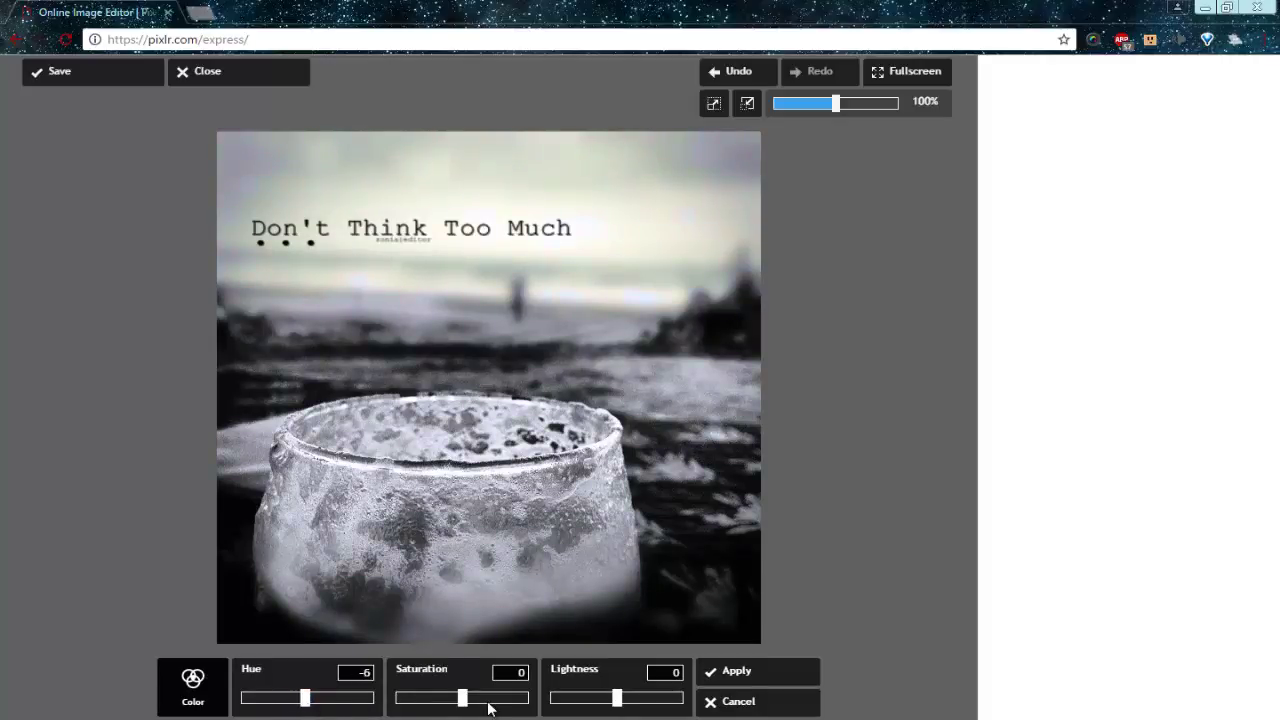
{"action": "mouse_move", "coordinate": [465, 705]}
{"action": "left_mouse_down"}
{"action": "mouse_move", "coordinate": [418, 707]}
{"action": "mouse_move", "coordinate": [501, 713]}
{"action": "mouse_move", "coordinate": [451, 712]}
{"action": "mouse_move", "coordinate": [491, 712]}
{"action": "mouse_move", "coordinate": [462, 714]}
{"action": "left_mouse_up"}
{"action": "mouse_move", "coordinate": [619, 704]}
{"action": "left_mouse_down"}
{"action": "mouse_move", "coordinate": [601, 704]}
{"action": "mouse_move", "coordinate": [630, 709]}
{"action": "mouse_move", "coordinate": [606, 709]}
{"action": "mouse_move", "coordinate": [619, 708]}
{"action": "left_mouse_up"}
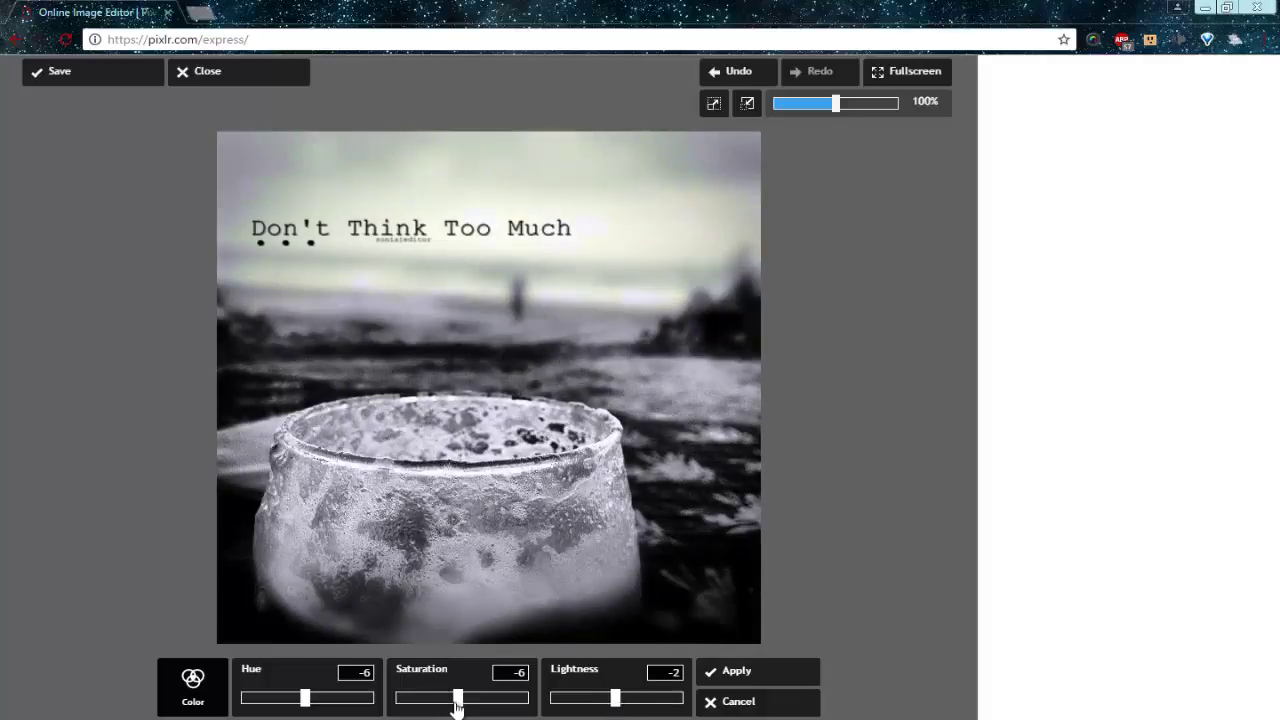
{"action": "left_click_drag", "start_coordinate": [460, 706], "coordinate": [491, 708]}
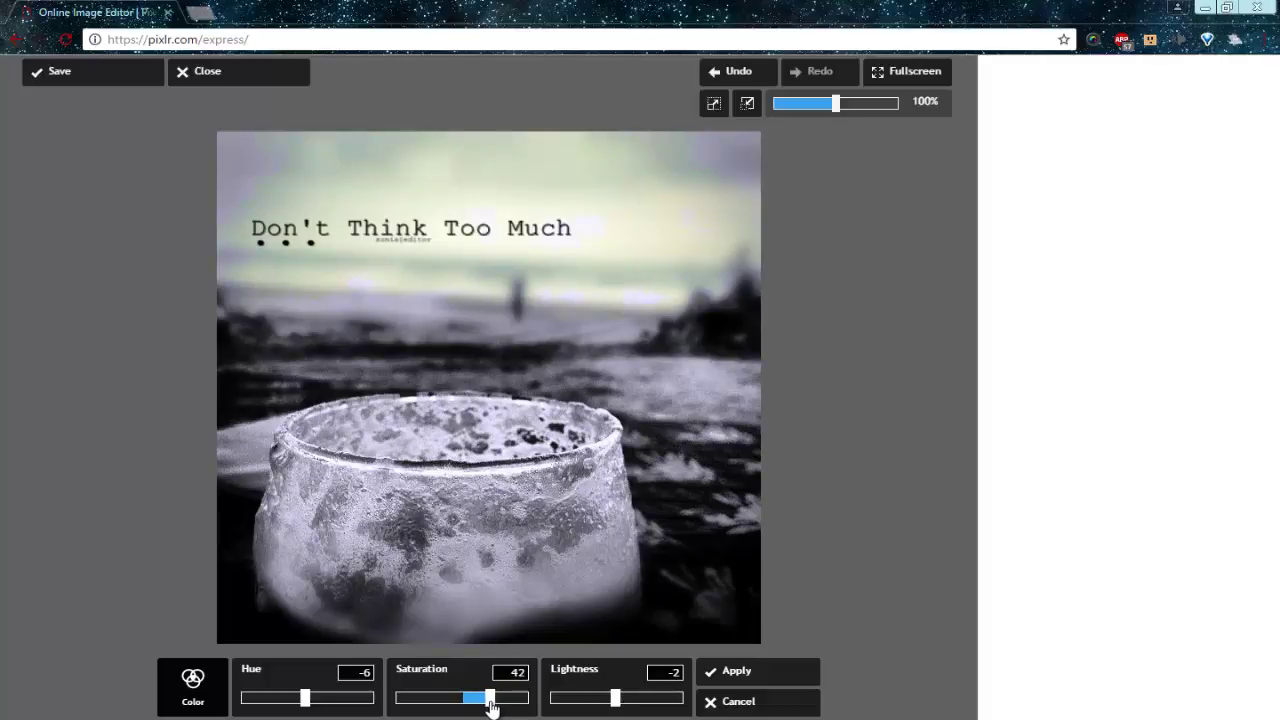
{"action": "left_click", "coordinate": [771, 674]}
Try a Vibrance adjustment with an amount of 4 on the photo
{"action": "left_click", "coordinate": [405, 623]}
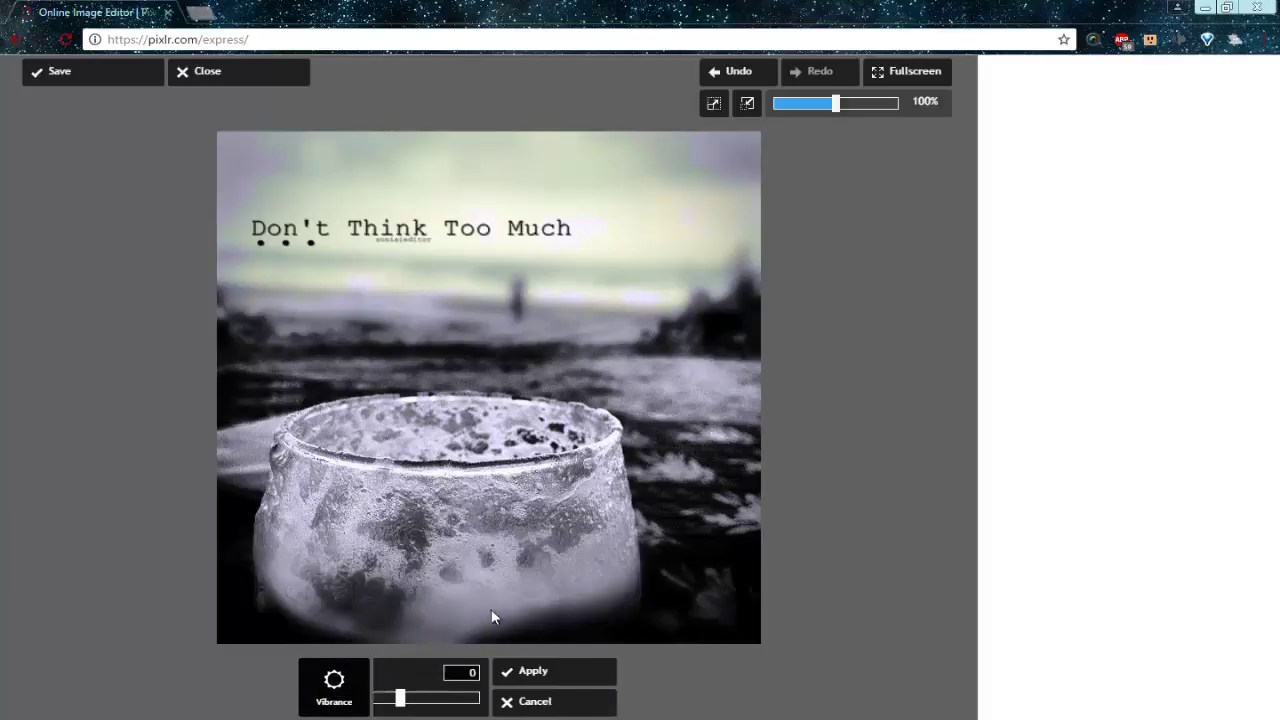
{"action": "mouse_move", "coordinate": [464, 700]}
{"action": "left_mouse_down"}
{"action": "mouse_move", "coordinate": [512, 704]}
{"action": "mouse_move", "coordinate": [413, 705]}
{"action": "mouse_move", "coordinate": [532, 706]}
{"action": "mouse_move", "coordinate": [434, 710]}
{"action": "mouse_move", "coordinate": [500, 714]}
{"action": "mouse_move", "coordinate": [467, 716]}
{"action": "left_mouse_up"}
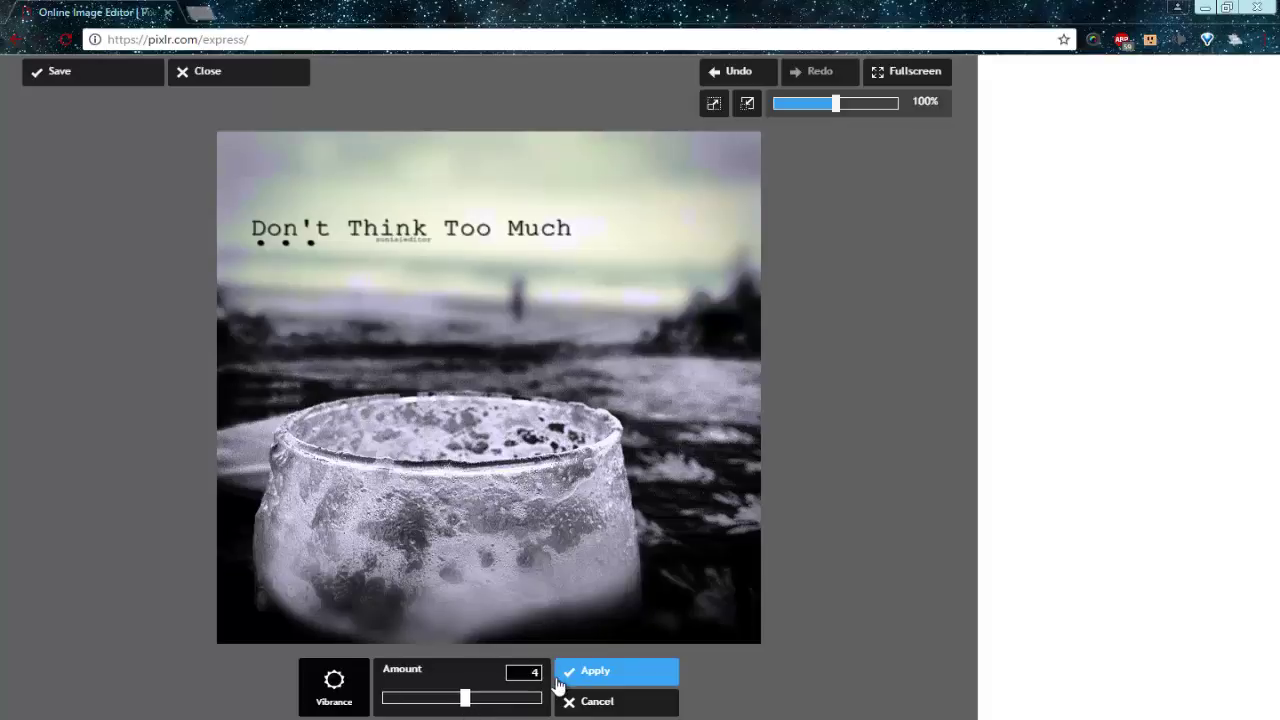
{"action": "left_click", "coordinate": [620, 703]}
Try a Contrast adjustment with brightness 3 and contrast 10, plus a Blur with an amount of 25, cancelling both
{"action": "left_click", "coordinate": [494, 630]}
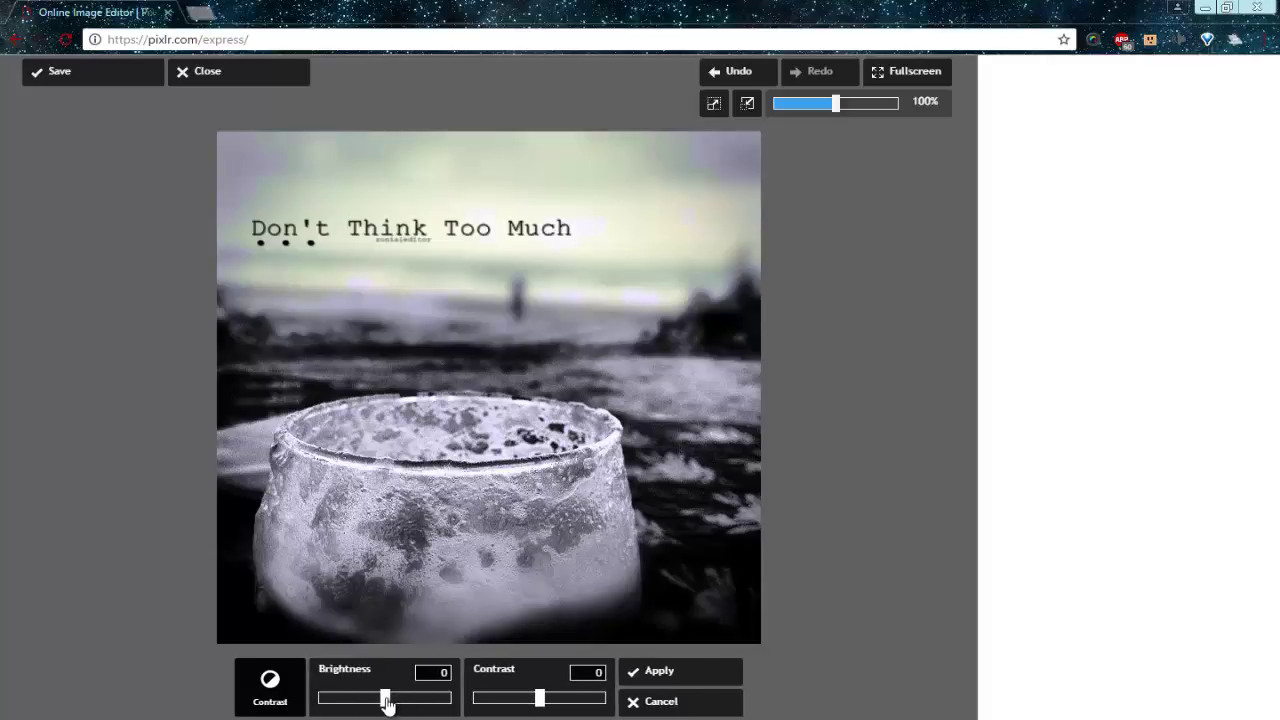
{"action": "mouse_move", "coordinate": [386, 703]}
{"action": "left_mouse_down"}
{"action": "mouse_move", "coordinate": [397, 703]}
{"action": "mouse_move", "coordinate": [374, 706]}
{"action": "mouse_move", "coordinate": [389, 712]}
{"action": "left_mouse_up"}
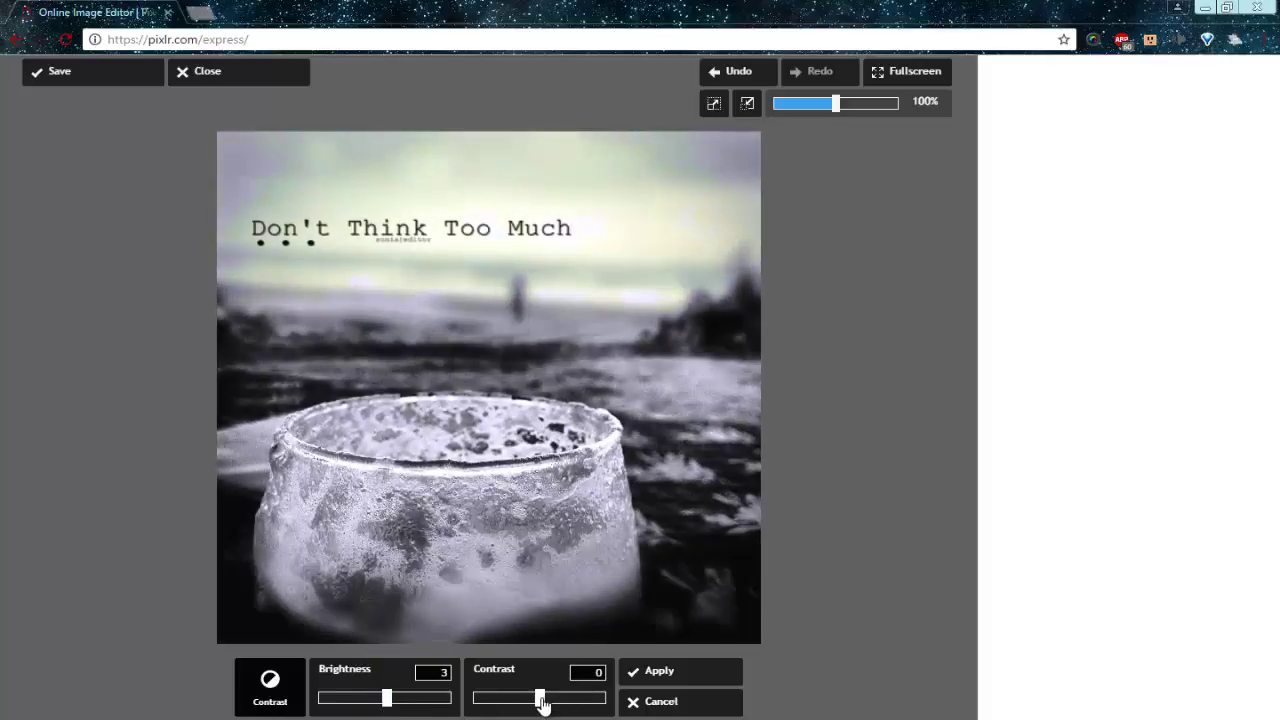
{"action": "left_click_drag", "start_coordinate": [541, 704], "coordinate": [549, 699]}
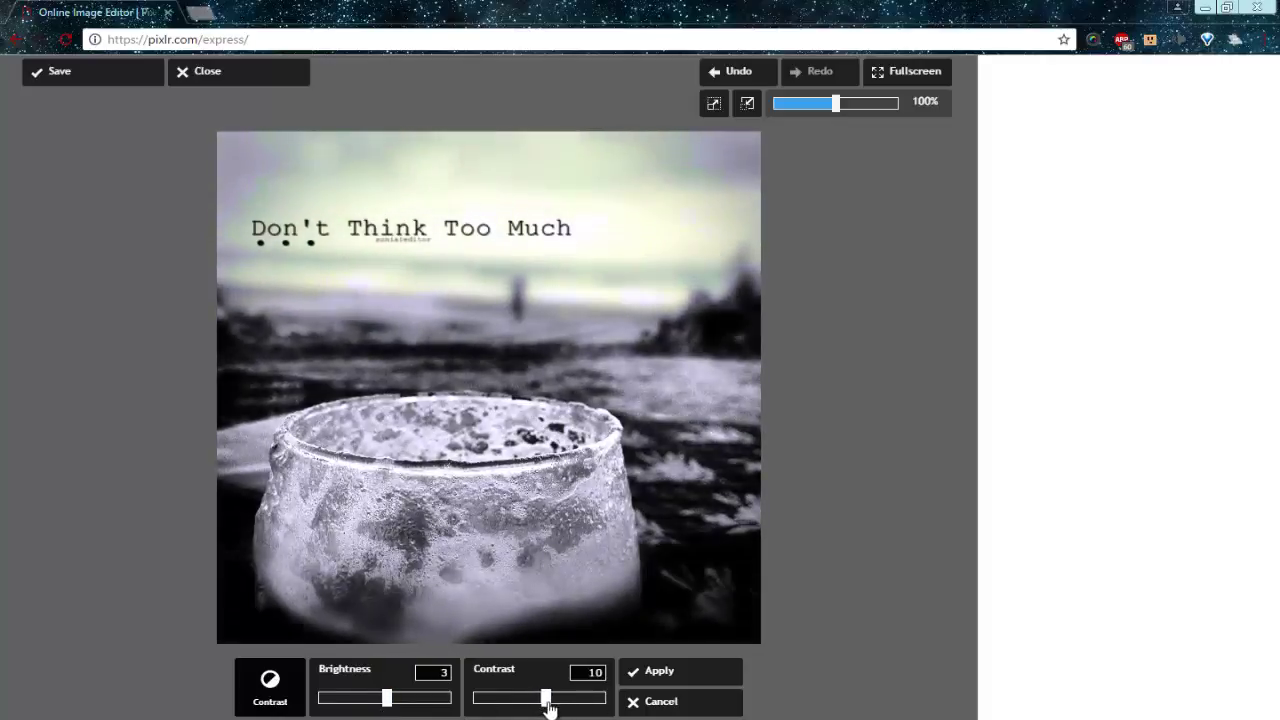
{"action": "left_click", "coordinate": [676, 705]}
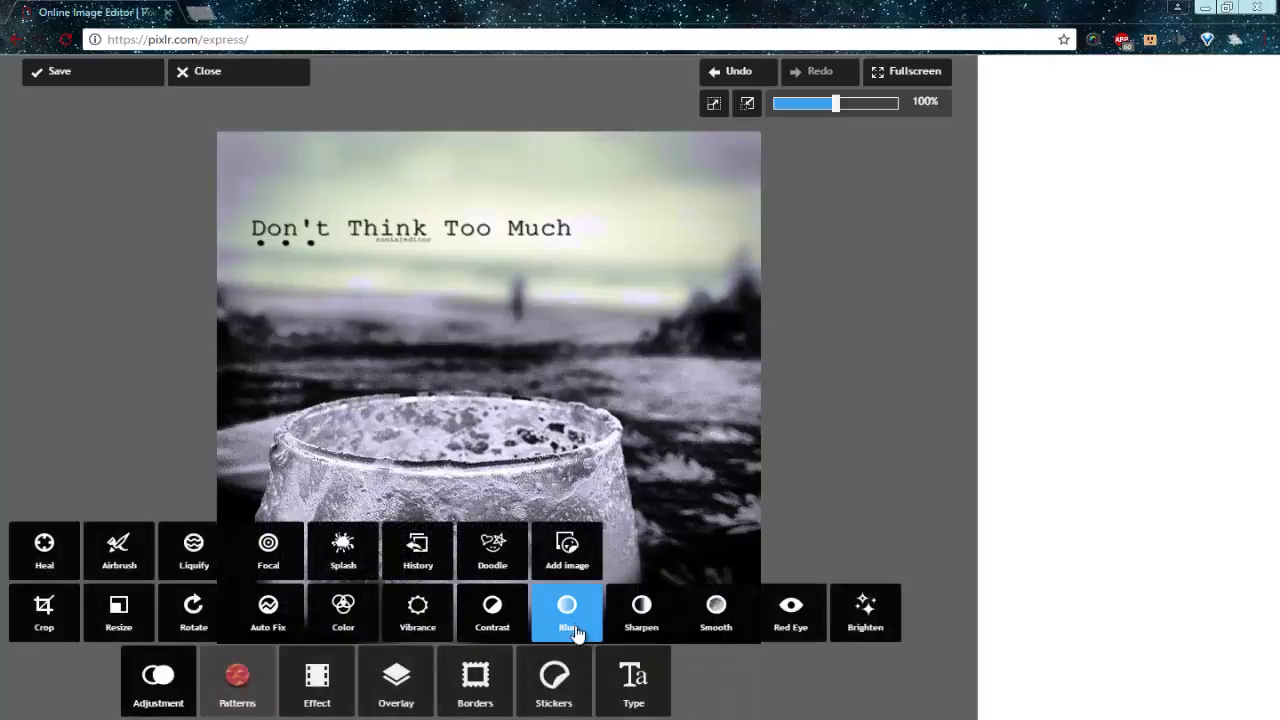
{"action": "left_click", "coordinate": [576, 628]}
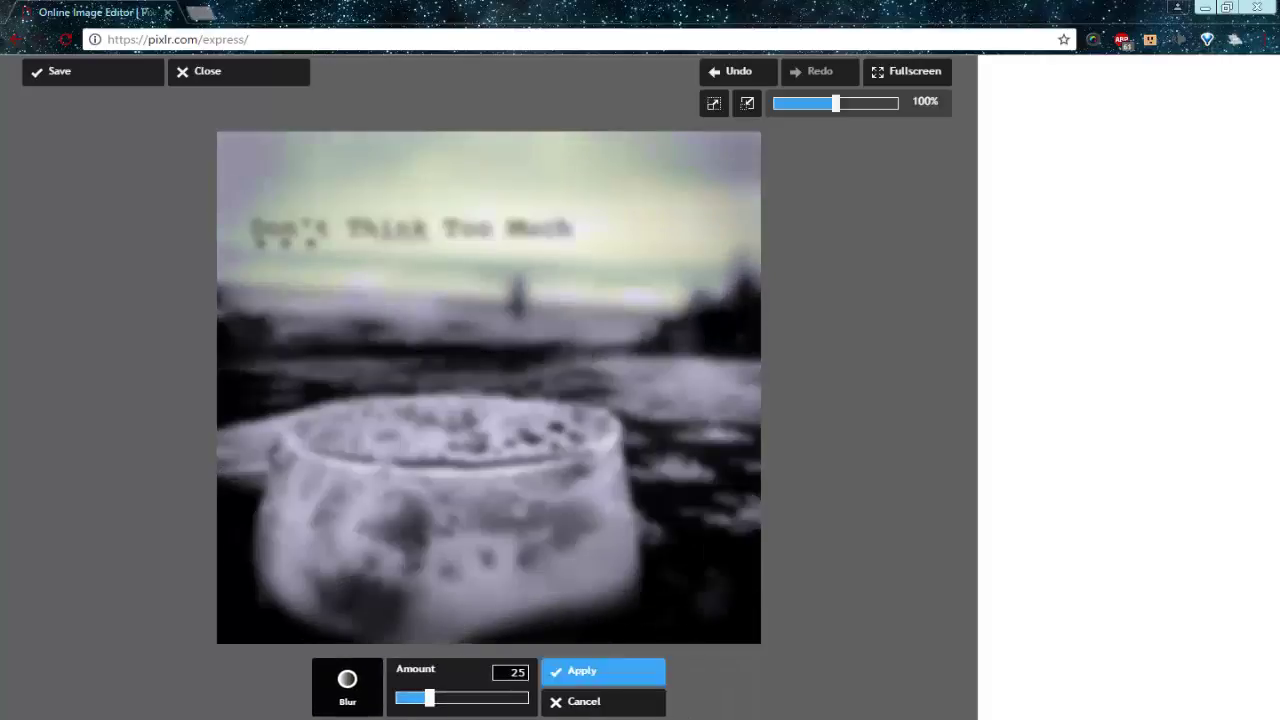
{"action": "left_click", "coordinate": [591, 712]}
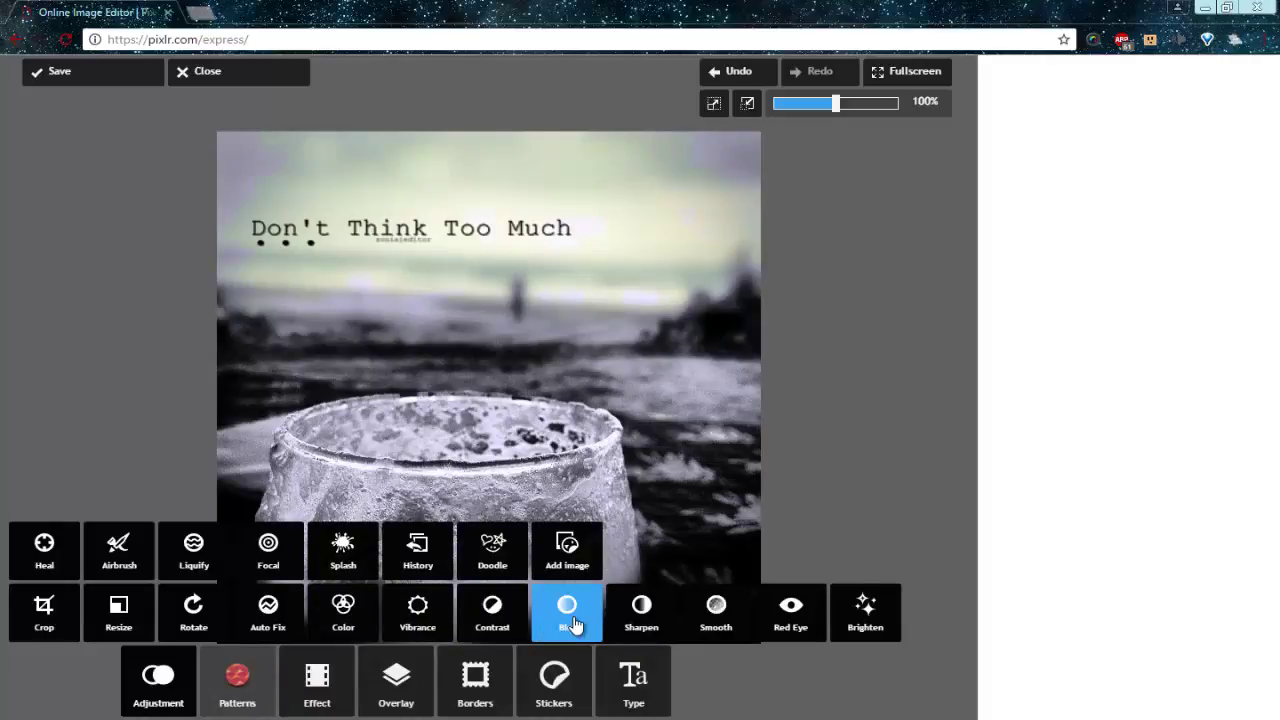
Apply a Sharpen adjustment to the photo with an amount of 43 and a radius slightly above the minimum
{"action": "left_click", "coordinate": [624, 614]}
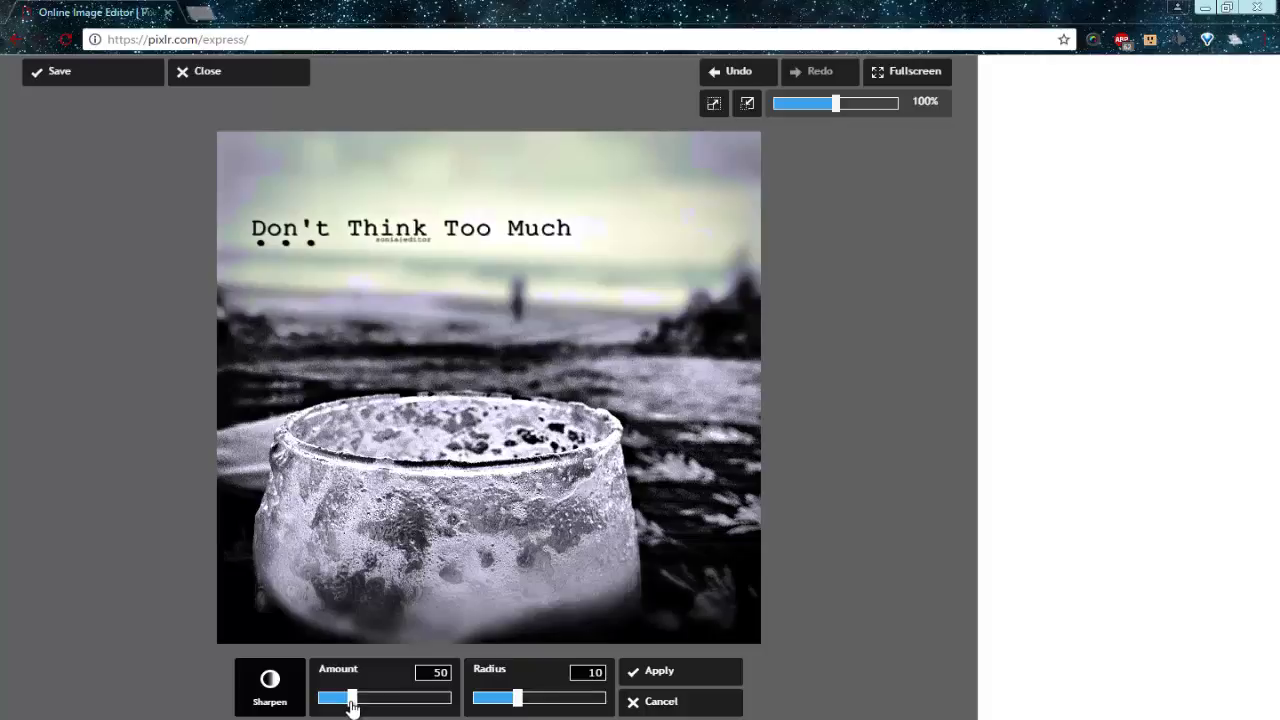
{"action": "left_click_drag", "start_coordinate": [351, 700], "coordinate": [328, 702]}
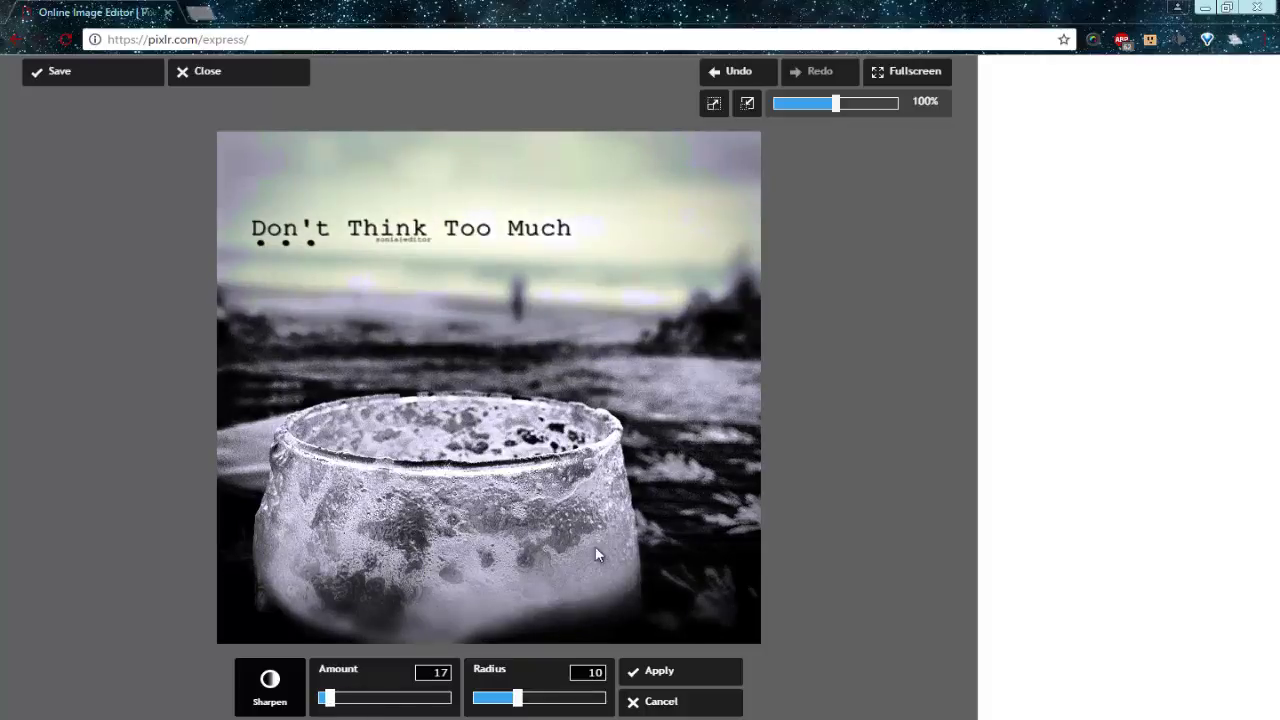
{"action": "left_click_drag", "start_coordinate": [517, 700], "coordinate": [451, 706]}
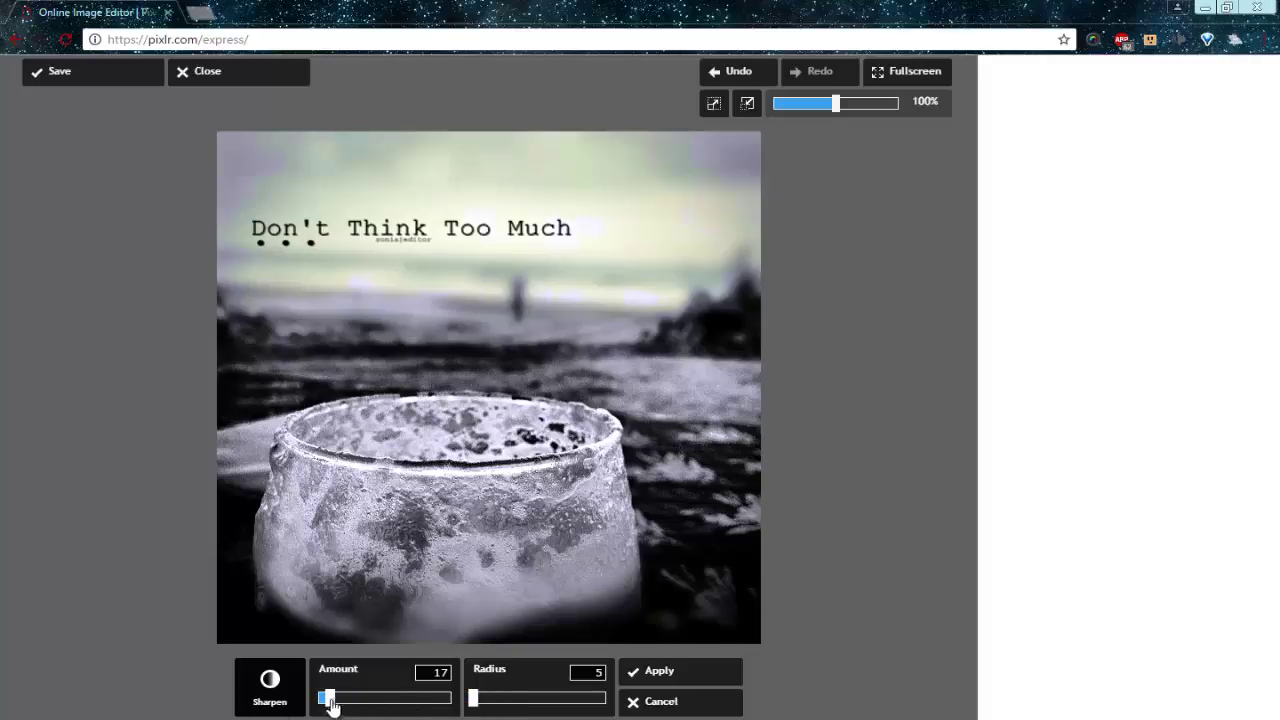
{"action": "mouse_move", "coordinate": [330, 702]}
{"action": "left_mouse_down"}
{"action": "mouse_move", "coordinate": [315, 708]}
{"action": "mouse_move", "coordinate": [388, 703]}
{"action": "mouse_move", "coordinate": [348, 706]}
{"action": "left_mouse_up"}
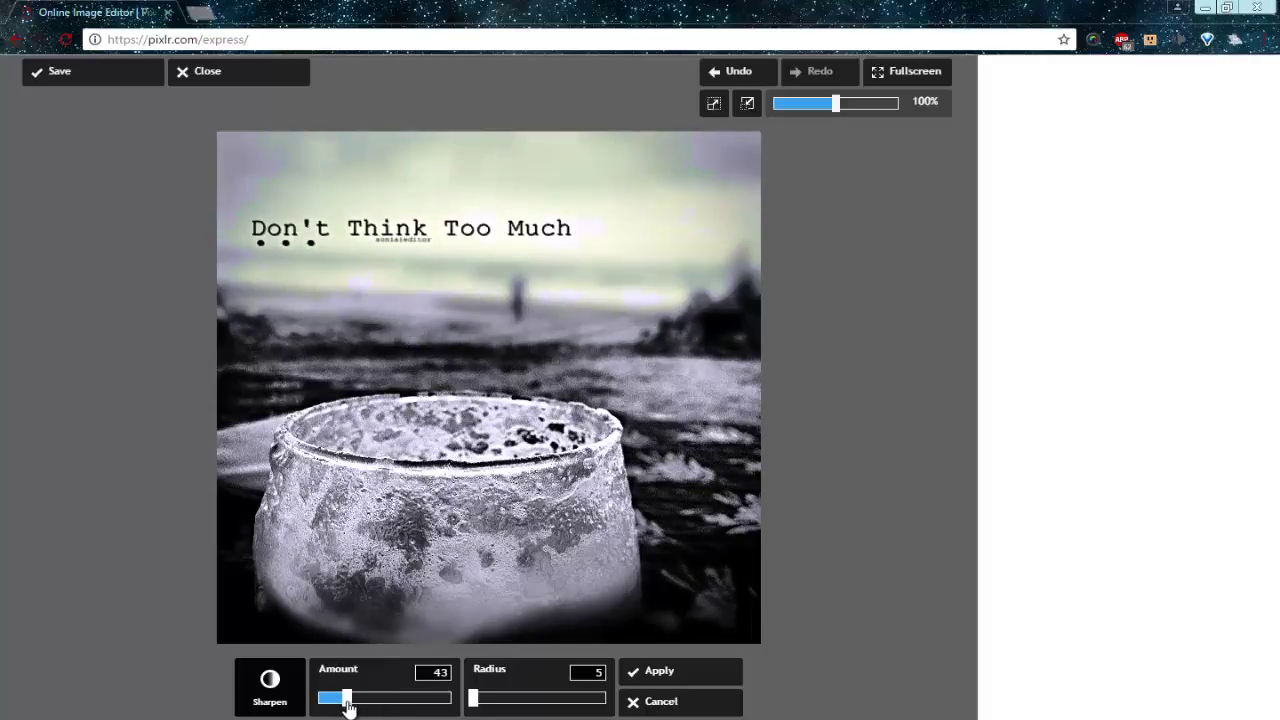
{"action": "left_click_drag", "start_coordinate": [473, 700], "coordinate": [481, 705]}
{"action": "left_click", "coordinate": [716, 680]}
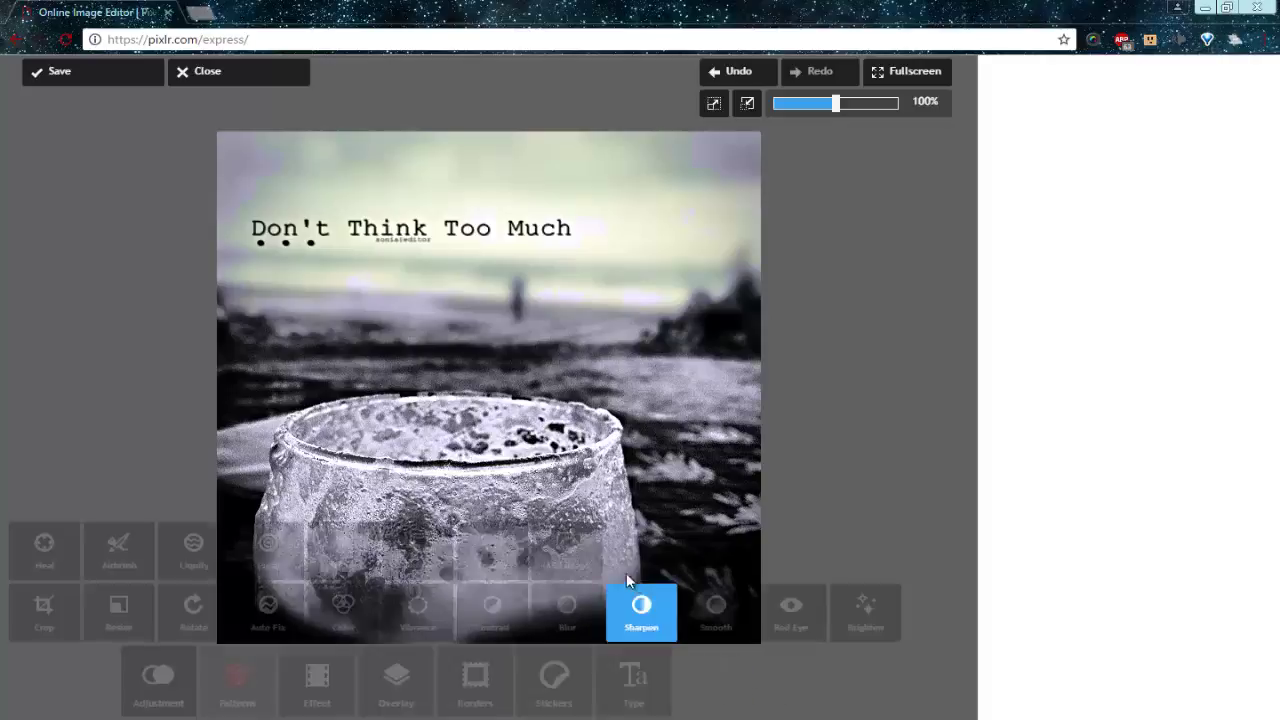
Apply a Smooth adjustment to the photo with the amount at about a quarter of its range
{"action": "left_click", "coordinate": [706, 621]}
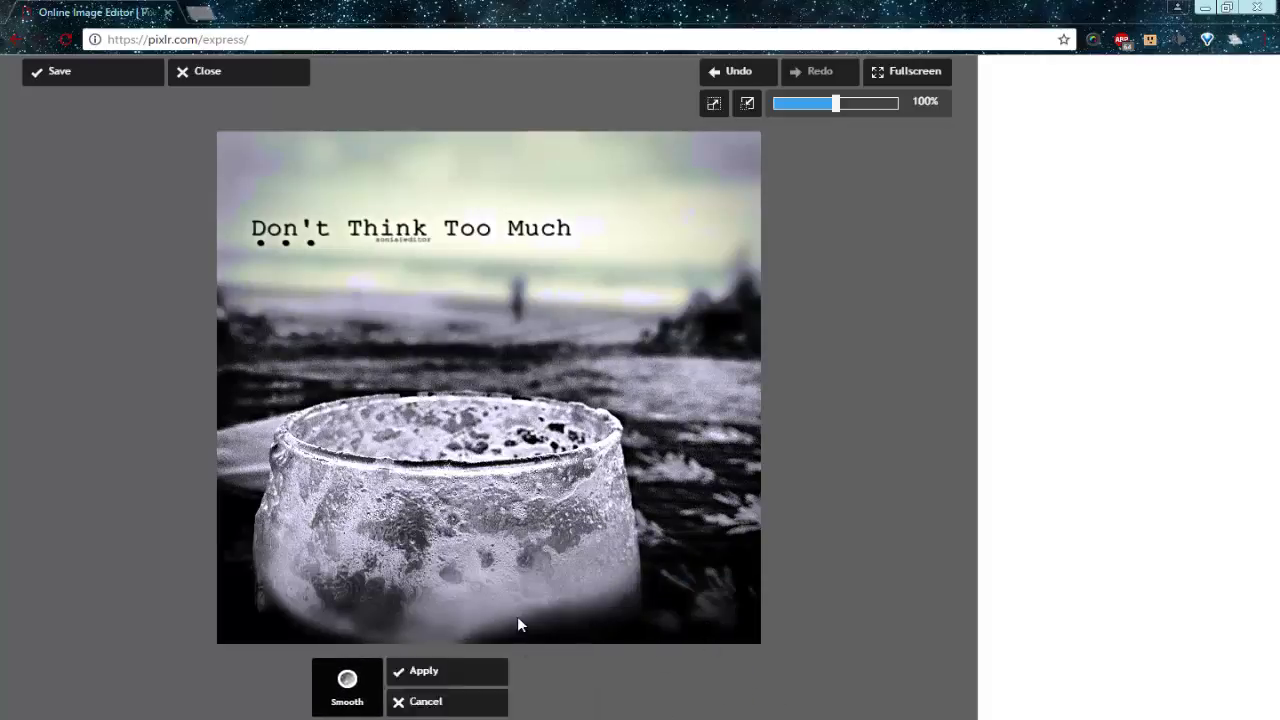
{"action": "mouse_move", "coordinate": [407, 704]}
{"action": "left_mouse_down"}
{"action": "mouse_move", "coordinate": [500, 707]}
{"action": "mouse_move", "coordinate": [420, 706]}
{"action": "left_mouse_up"}
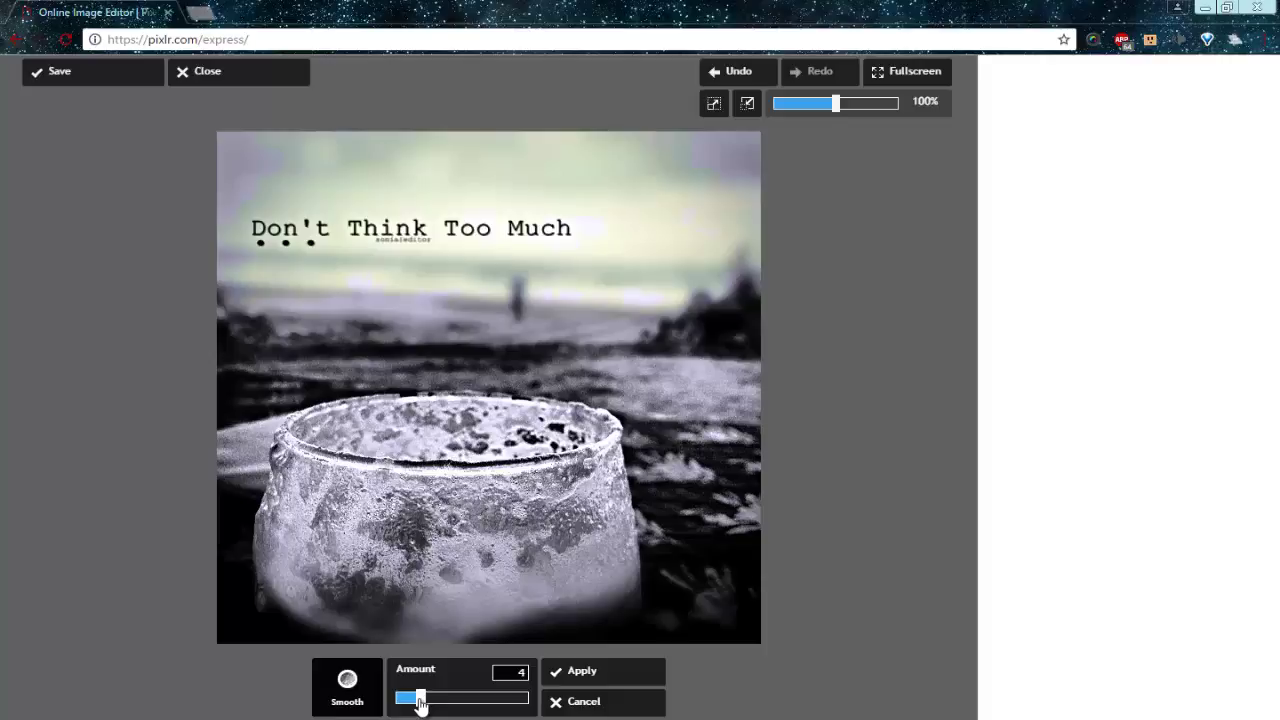
{"action": "left_click_drag", "start_coordinate": [420, 704], "coordinate": [392, 708]}
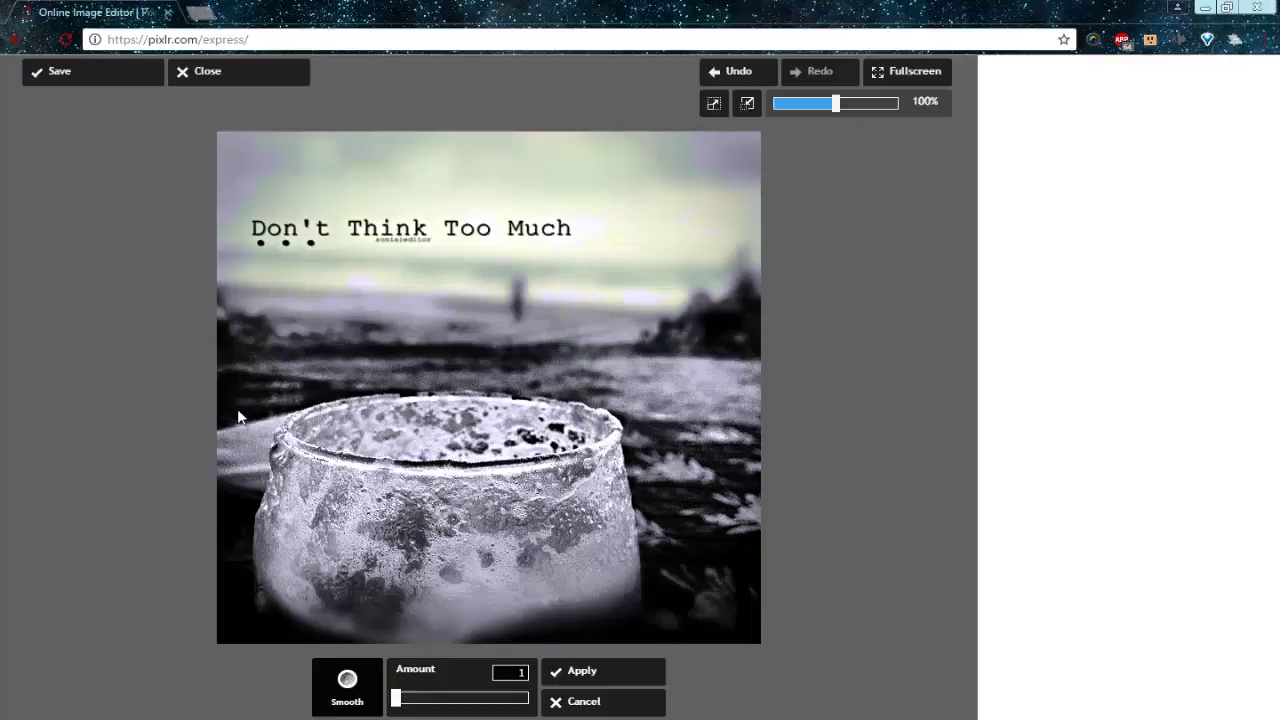
{"action": "left_click_drag", "start_coordinate": [395, 706], "coordinate": [427, 707]}
{"action": "left_click", "coordinate": [604, 673]}
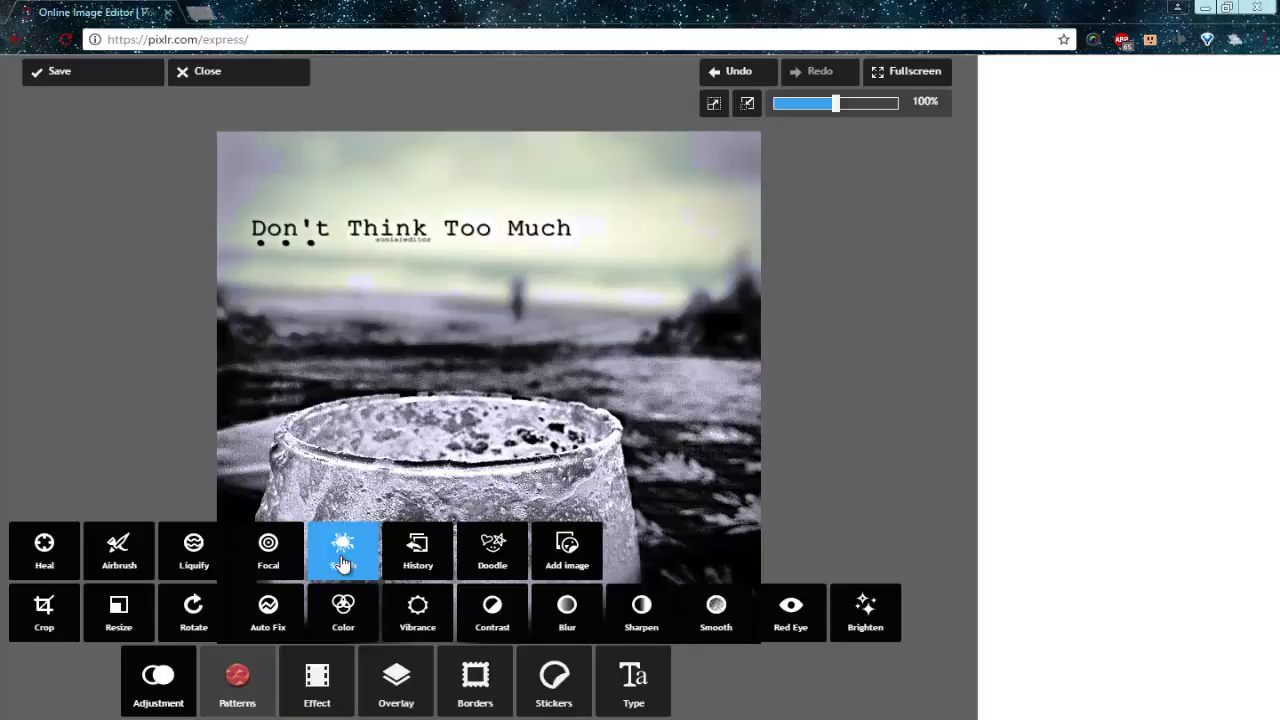
Start a linear Focal blur, narrow its sharp band around the "Don't Think Too Much" text, and extend the falloff to the glass's lower part
{"action": "left_click", "coordinate": [282, 562]}
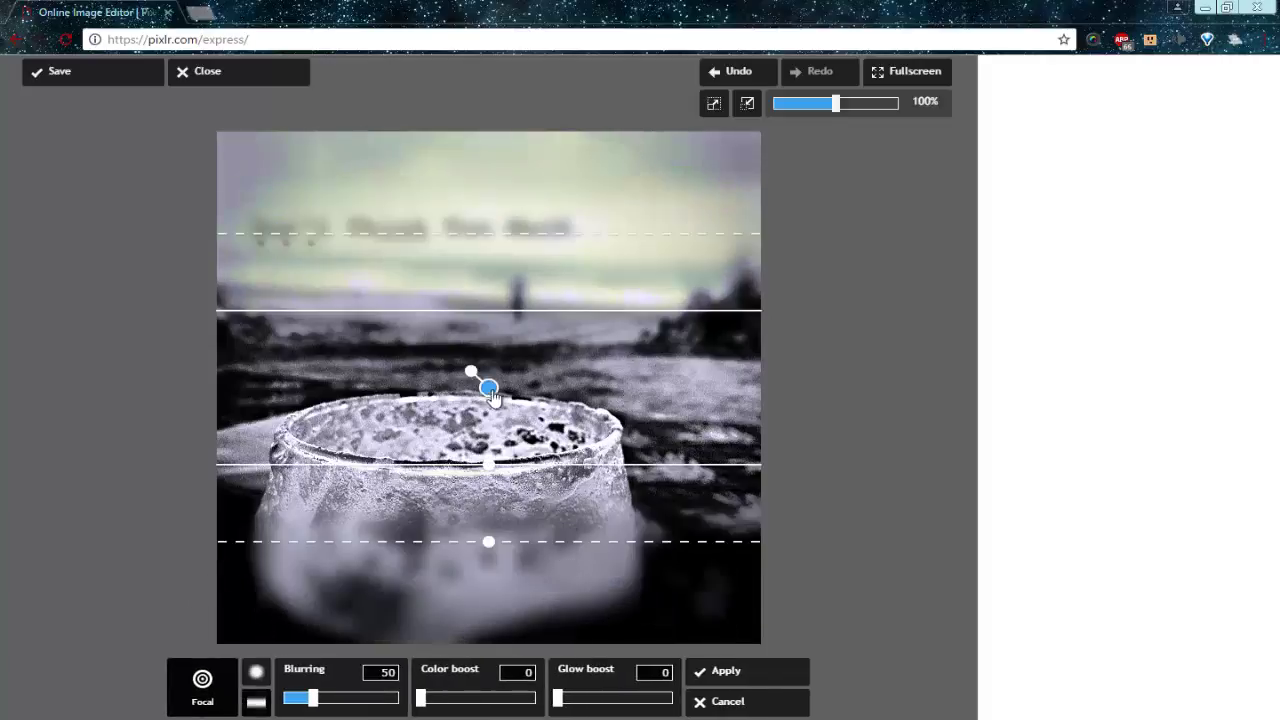
{"action": "left_click_drag", "start_coordinate": [490, 390], "coordinate": [488, 253]}
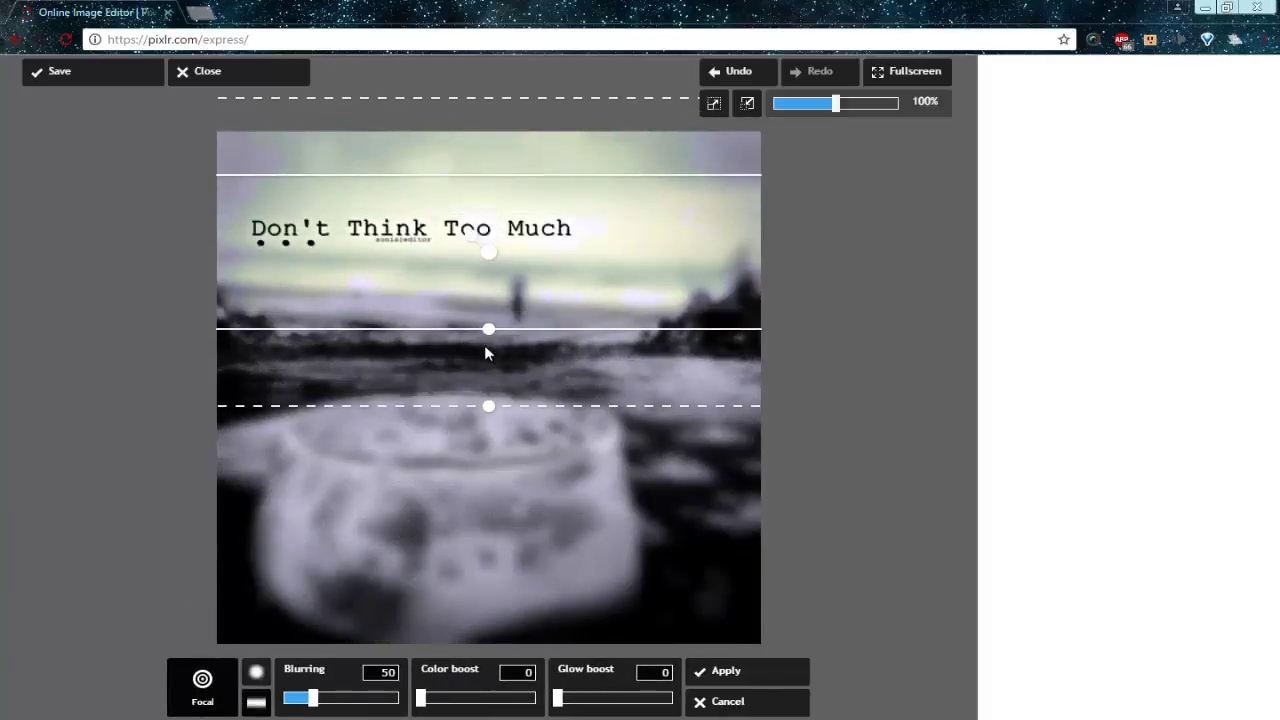
{"action": "left_click_drag", "start_coordinate": [490, 411], "coordinate": [491, 540]}
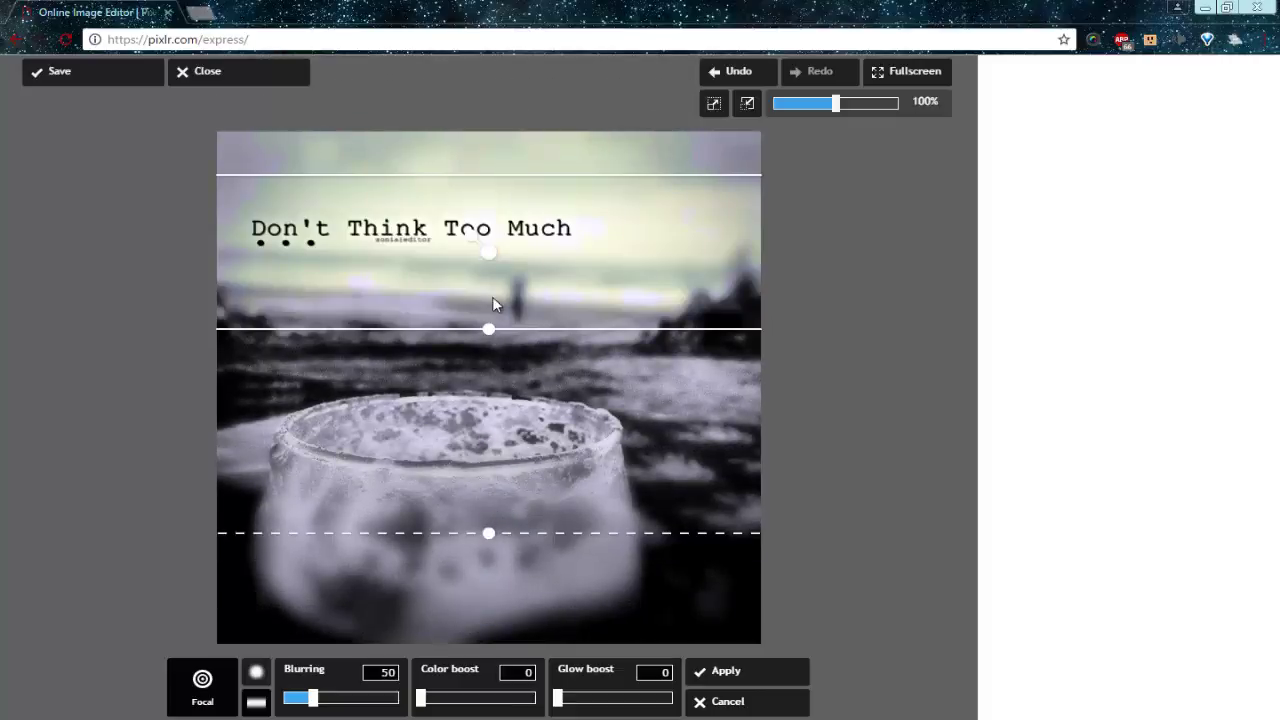
{"action": "left_click_drag", "start_coordinate": [490, 330], "coordinate": [489, 243]}
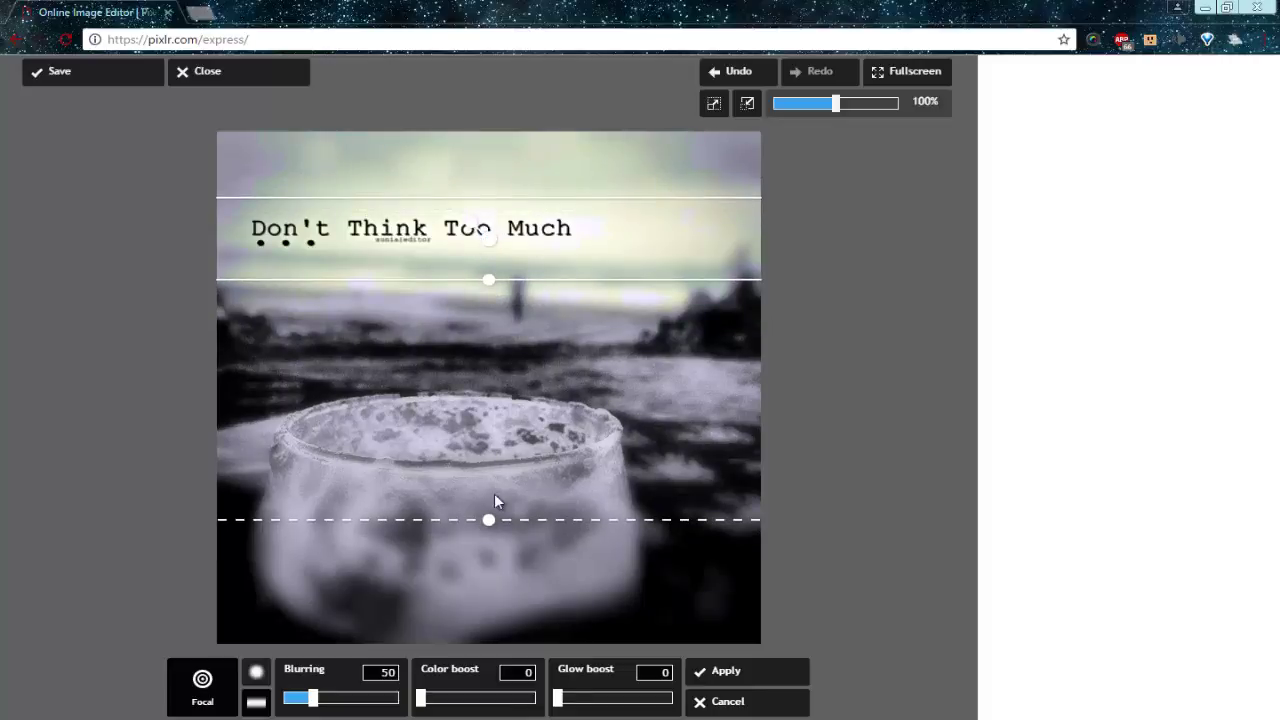
{"action": "left_click_drag", "start_coordinate": [489, 519], "coordinate": [494, 606]}
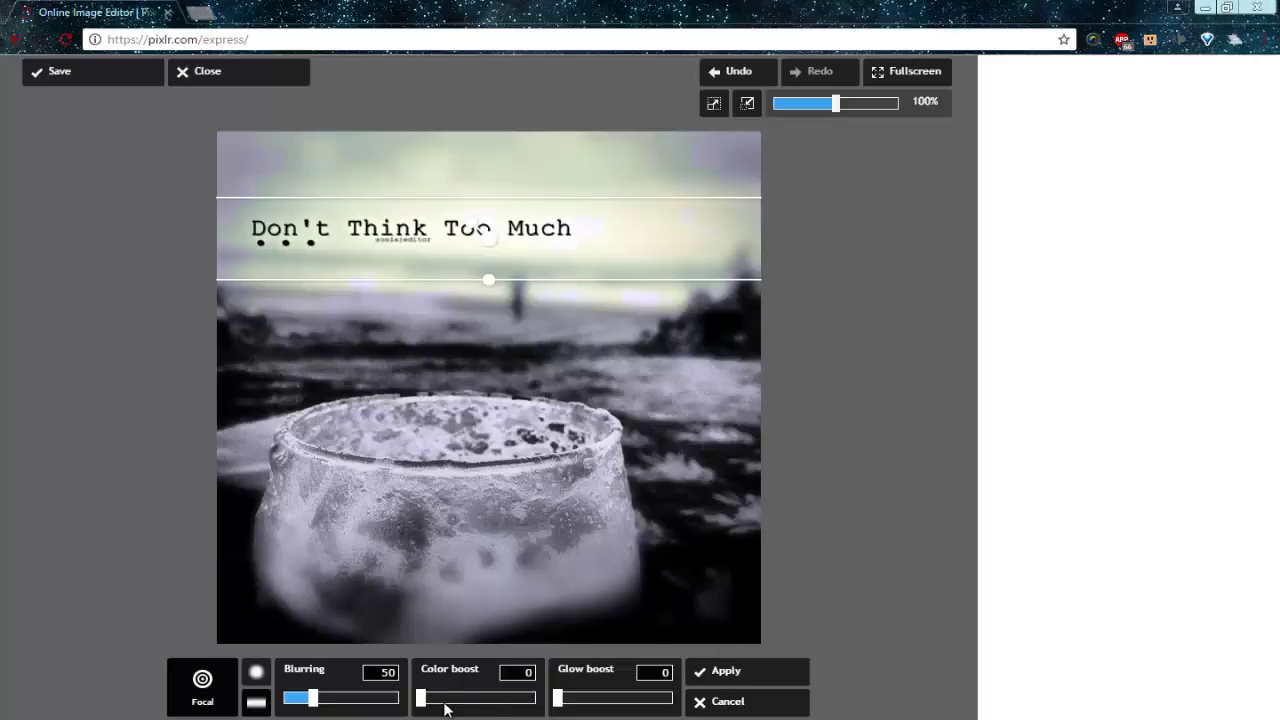
Set the Focal glow boost to 17, keep color boost at 0, and apply the focal blur
{"action": "mouse_move", "coordinate": [424, 706]}
{"action": "left_mouse_down"}
{"action": "mouse_move", "coordinate": [527, 710]}
{"action": "mouse_move", "coordinate": [420, 708]}
{"action": "left_mouse_up"}
{"action": "mouse_move", "coordinate": [561, 707]}
{"action": "left_mouse_down"}
{"action": "mouse_move", "coordinate": [632, 710]}
{"action": "mouse_move", "coordinate": [580, 710]}
{"action": "left_mouse_up"}
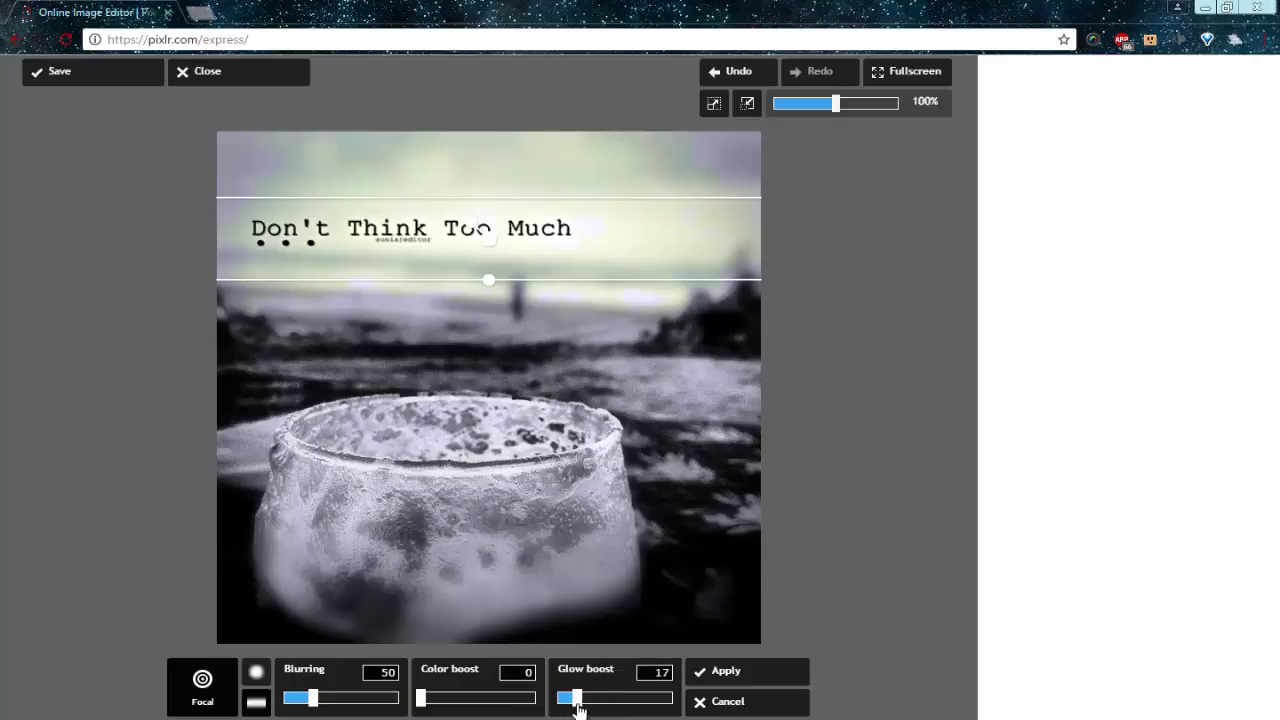
{"action": "left_click", "coordinate": [749, 670]}
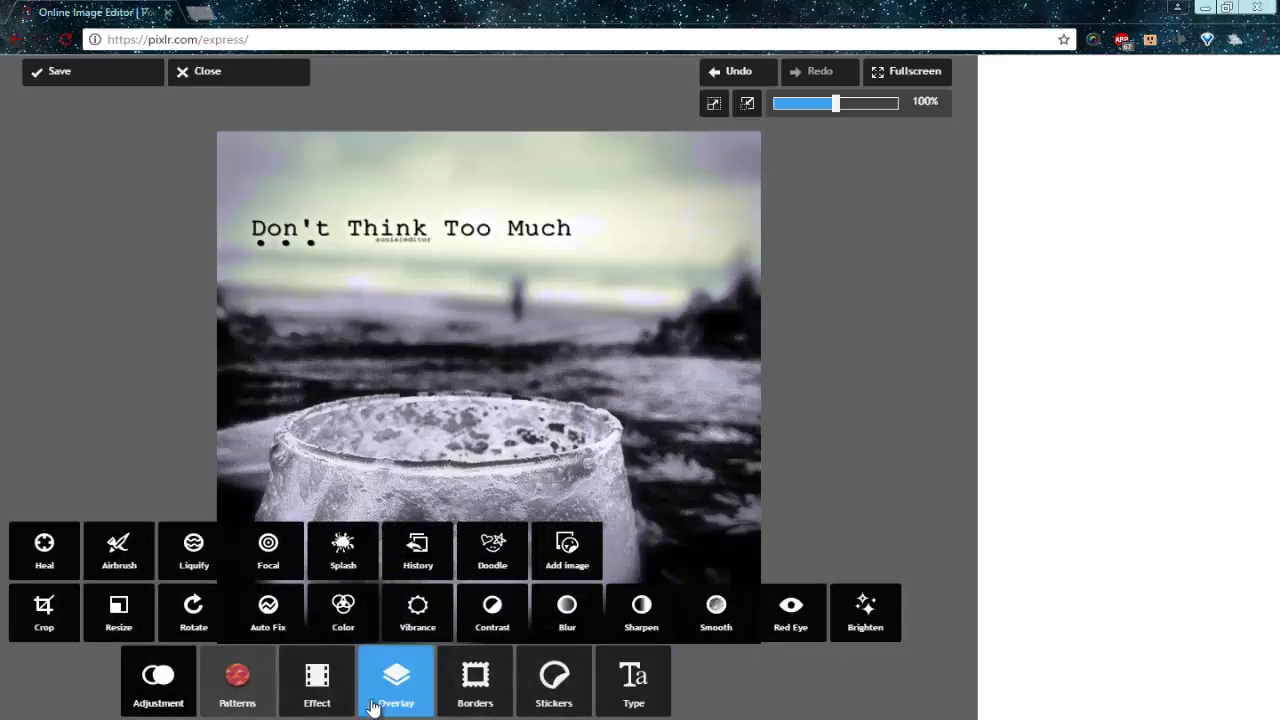
Try the Subtle effects Adrian, Alex, Ian, Ingrid and Janine on the photo at amount 100, and cancel them
{"action": "left_click", "coordinate": [318, 680]}
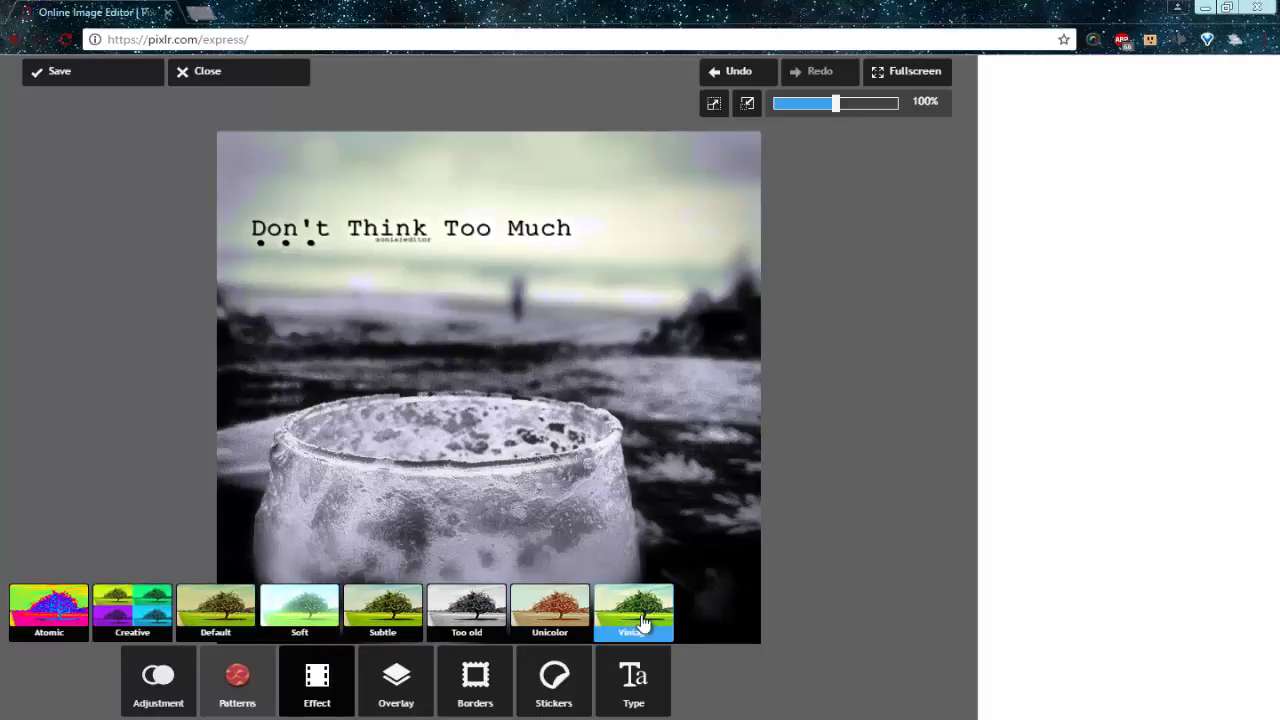
{"action": "left_click", "coordinate": [398, 615]}
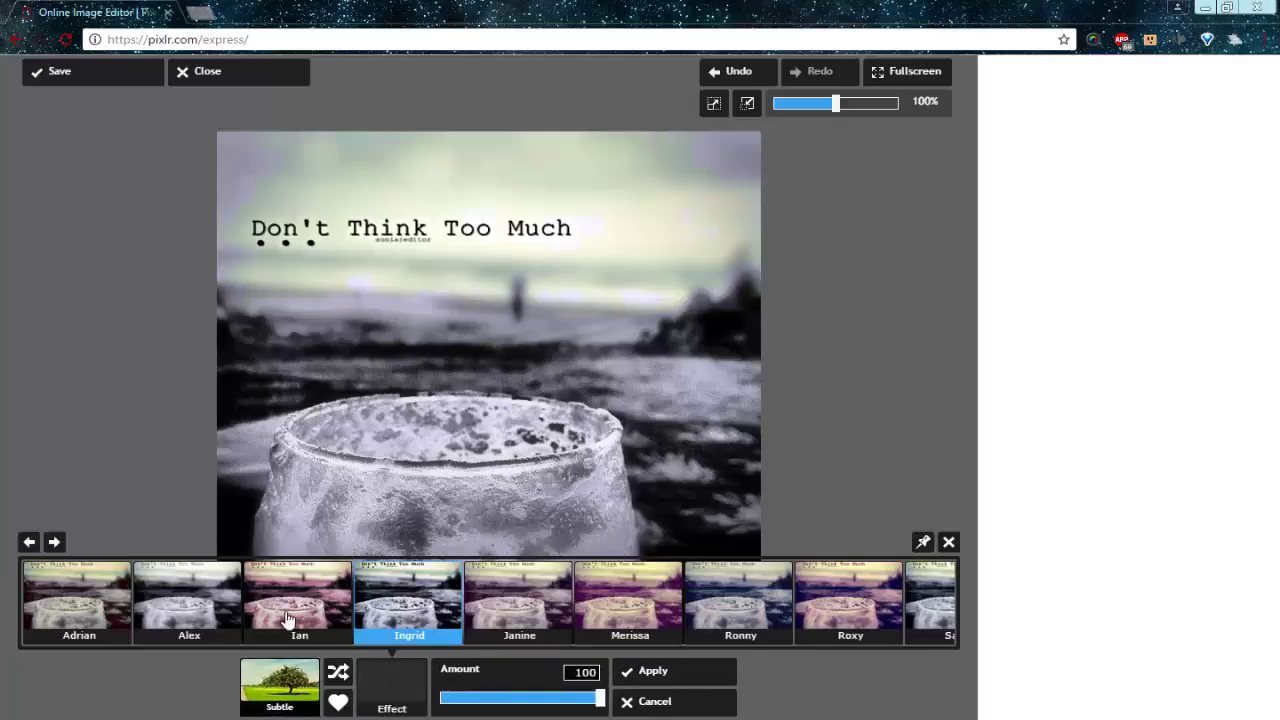
{"action": "left_click", "coordinate": [100, 615]}
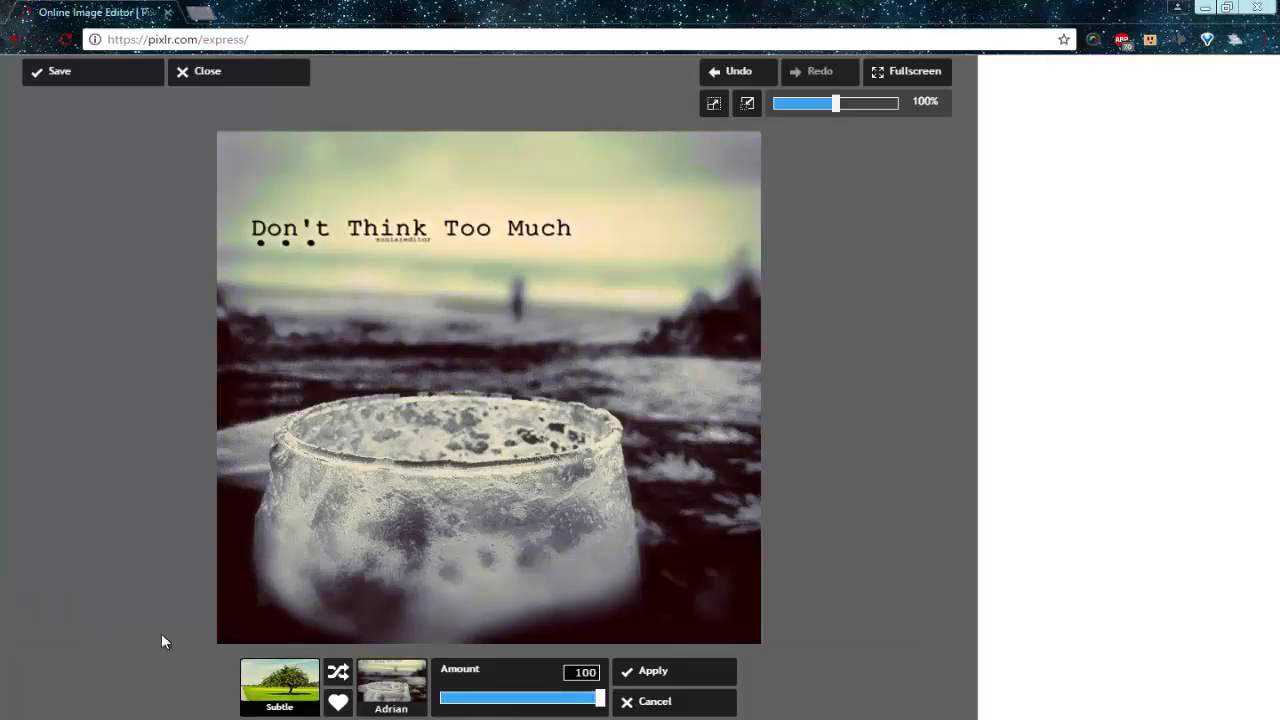
{"action": "left_click", "coordinate": [405, 695]}
{"action": "left_click", "coordinate": [222, 598]}
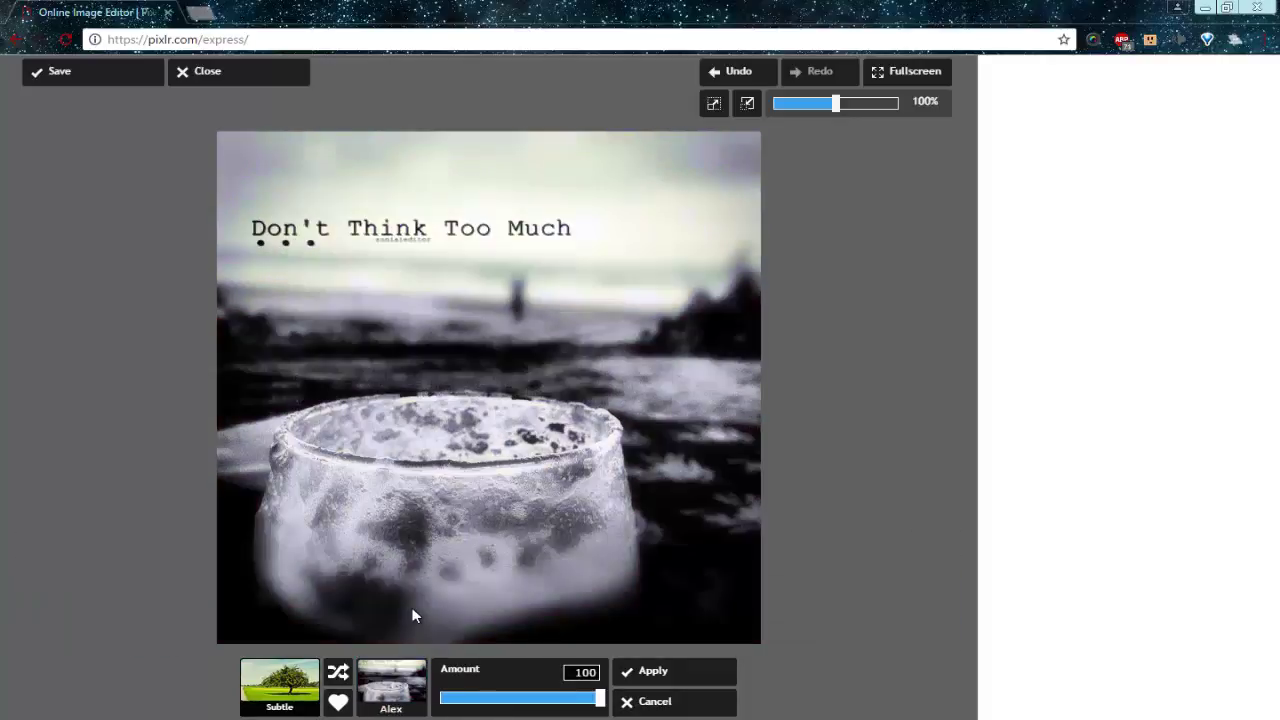
{"action": "left_click", "coordinate": [428, 675]}
{"action": "left_click", "coordinate": [330, 590]}
{"action": "left_click", "coordinate": [417, 680]}
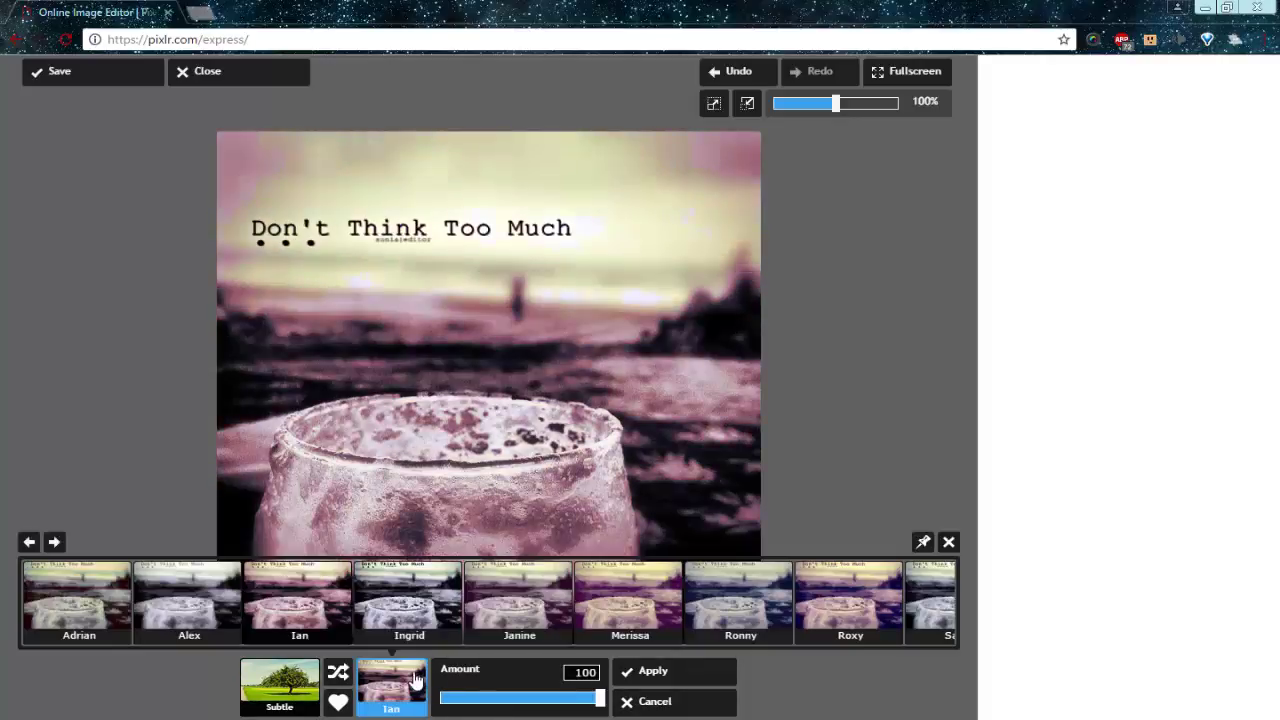
{"action": "left_click", "coordinate": [420, 606]}
{"action": "left_click", "coordinate": [391, 685]}
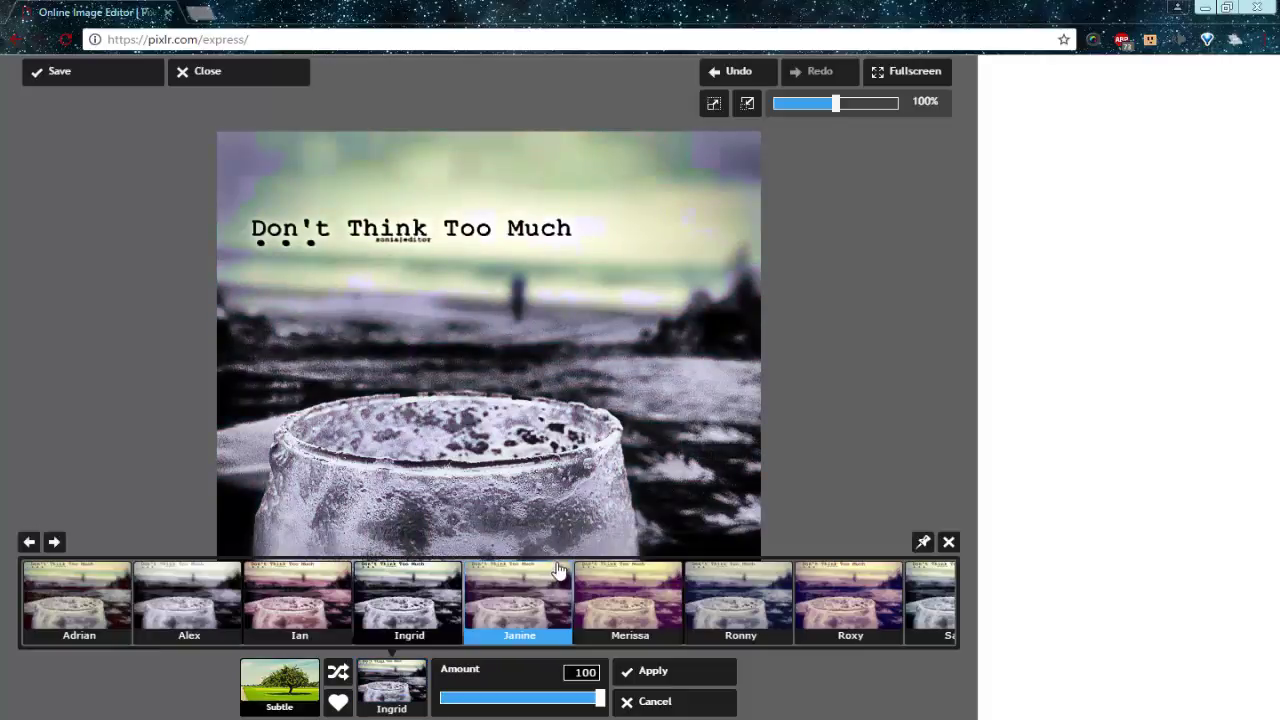
{"action": "left_click", "coordinate": [526, 590]}
{"action": "left_click", "coordinate": [680, 702]}
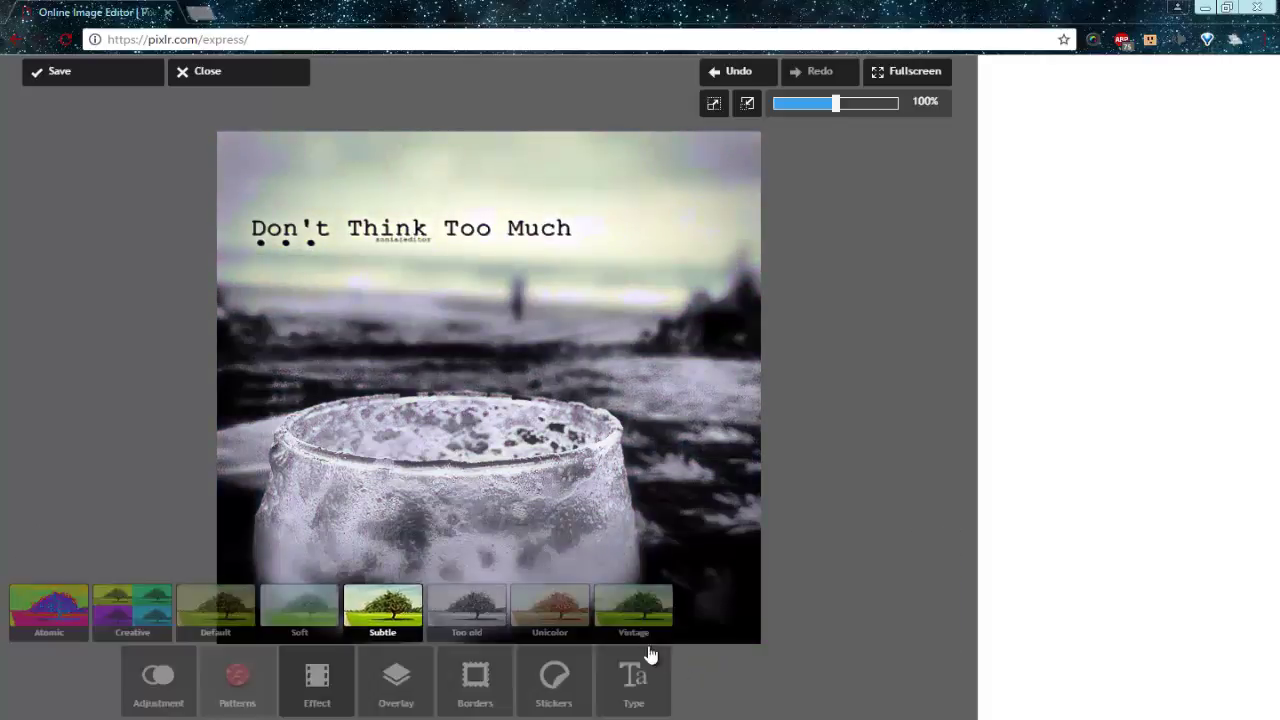
Try the Vintage effects Jyler, Kevin and Primos on the photo at amount 100, and cancel them
{"action": "left_click", "coordinate": [627, 625]}
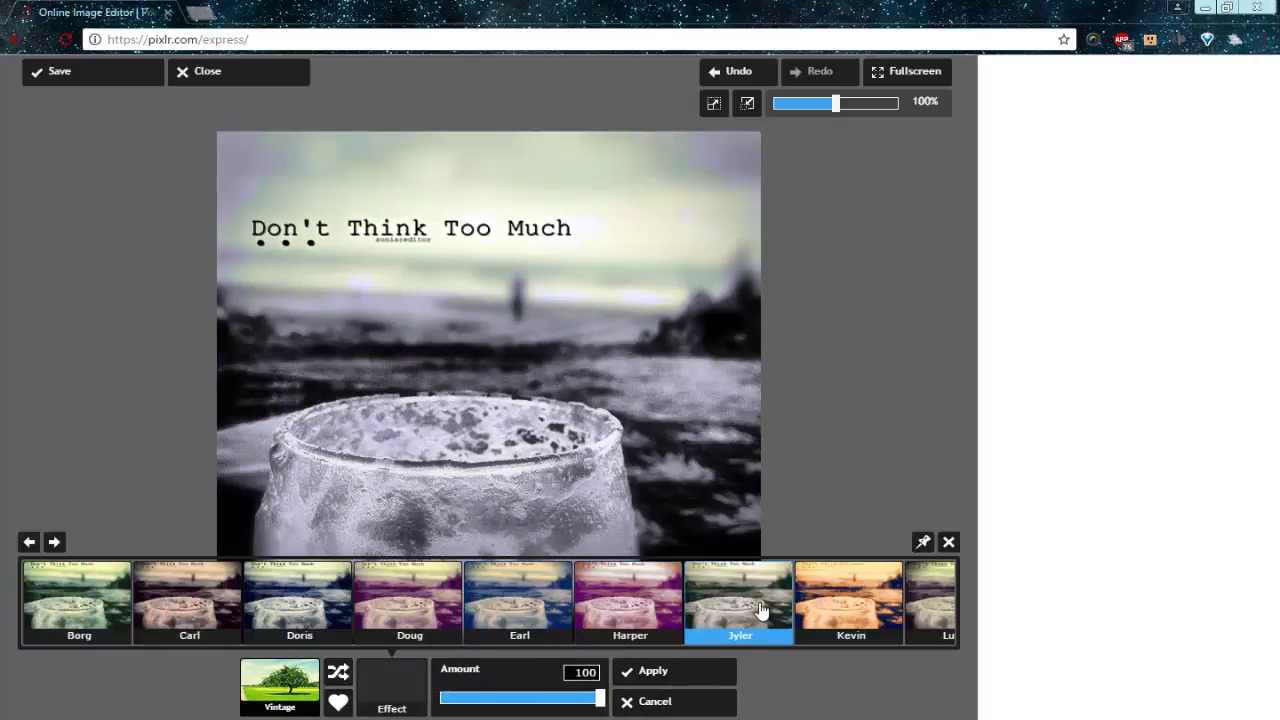
{"action": "left_click", "coordinate": [741, 604]}
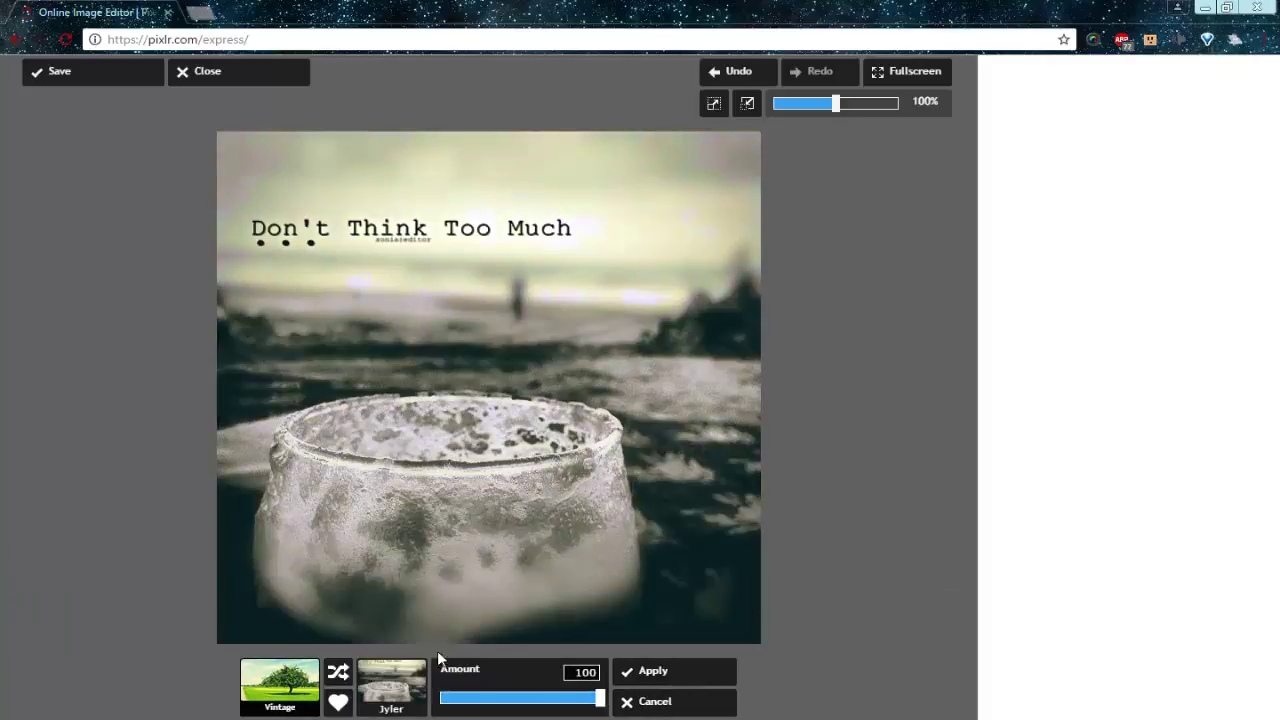
{"action": "left_click", "coordinate": [392, 684]}
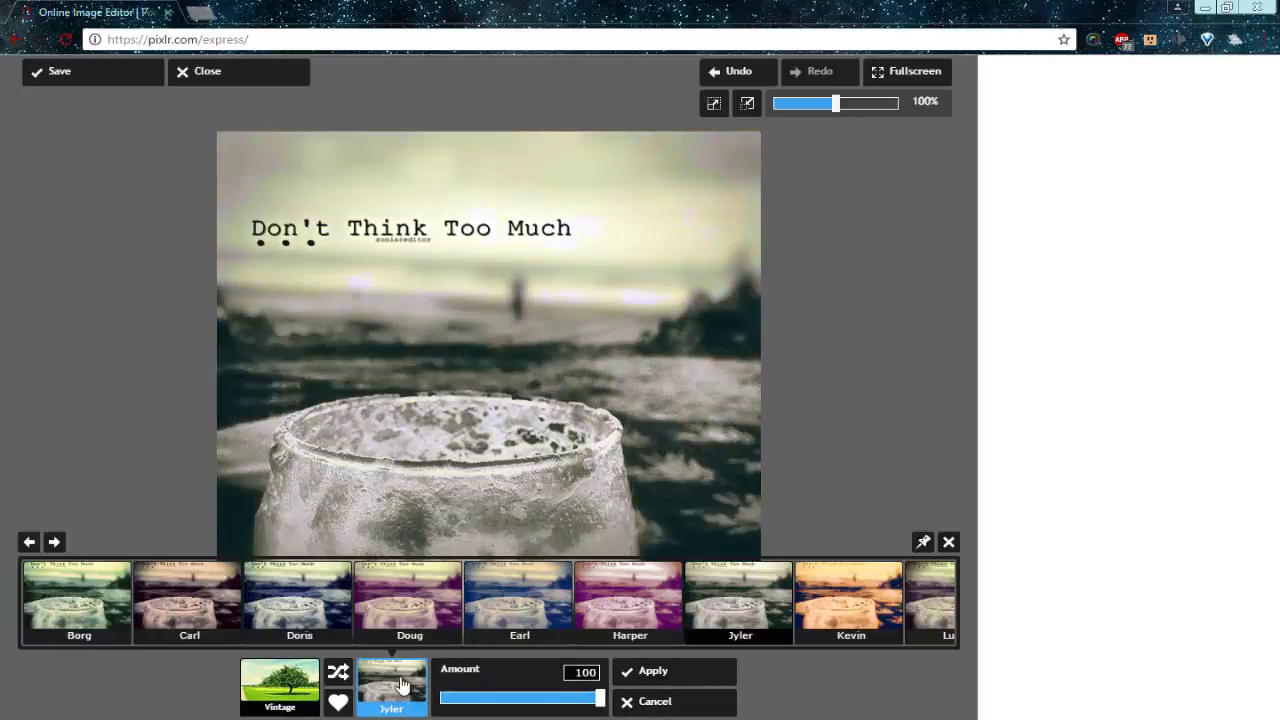
{"action": "left_click", "coordinate": [850, 614]}
{"action": "left_click", "coordinate": [392, 684]}
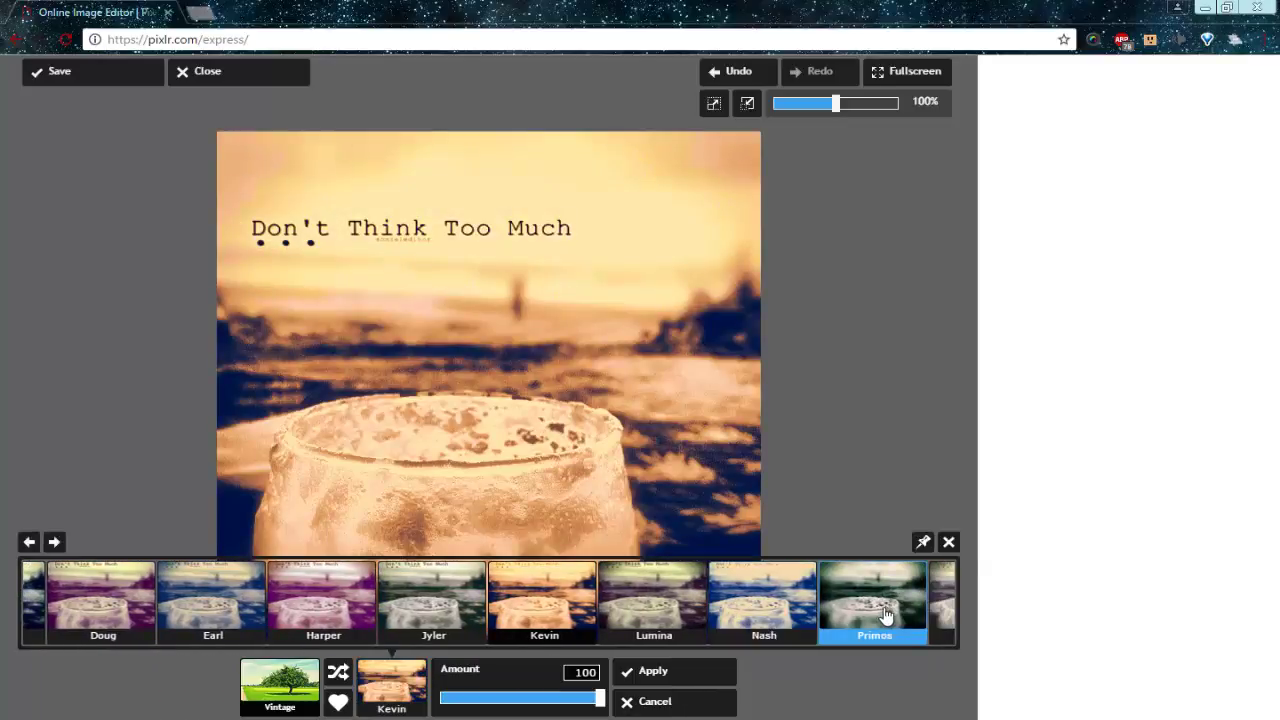
{"action": "left_click", "coordinate": [885, 615]}
{"action": "left_click", "coordinate": [684, 701]}
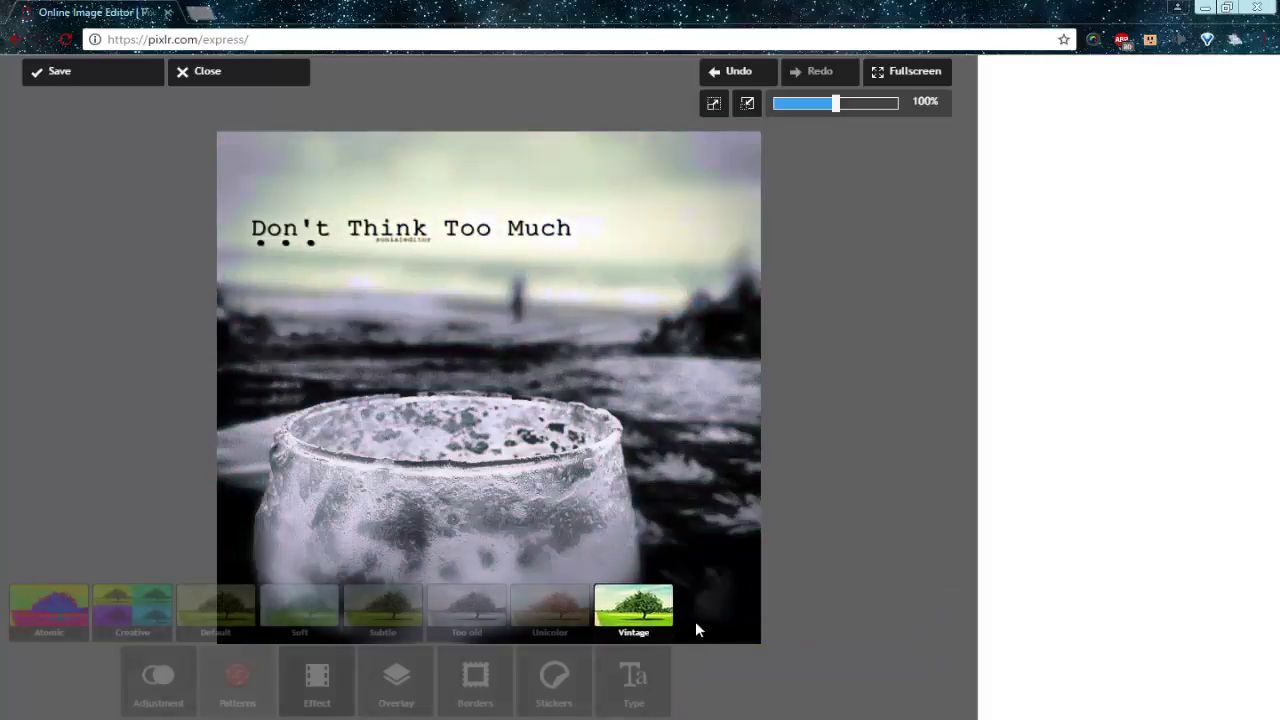
Try the Too old effect Agnes on the photo at amount 100, and cancel it
{"action": "left_click", "coordinate": [491, 615]}
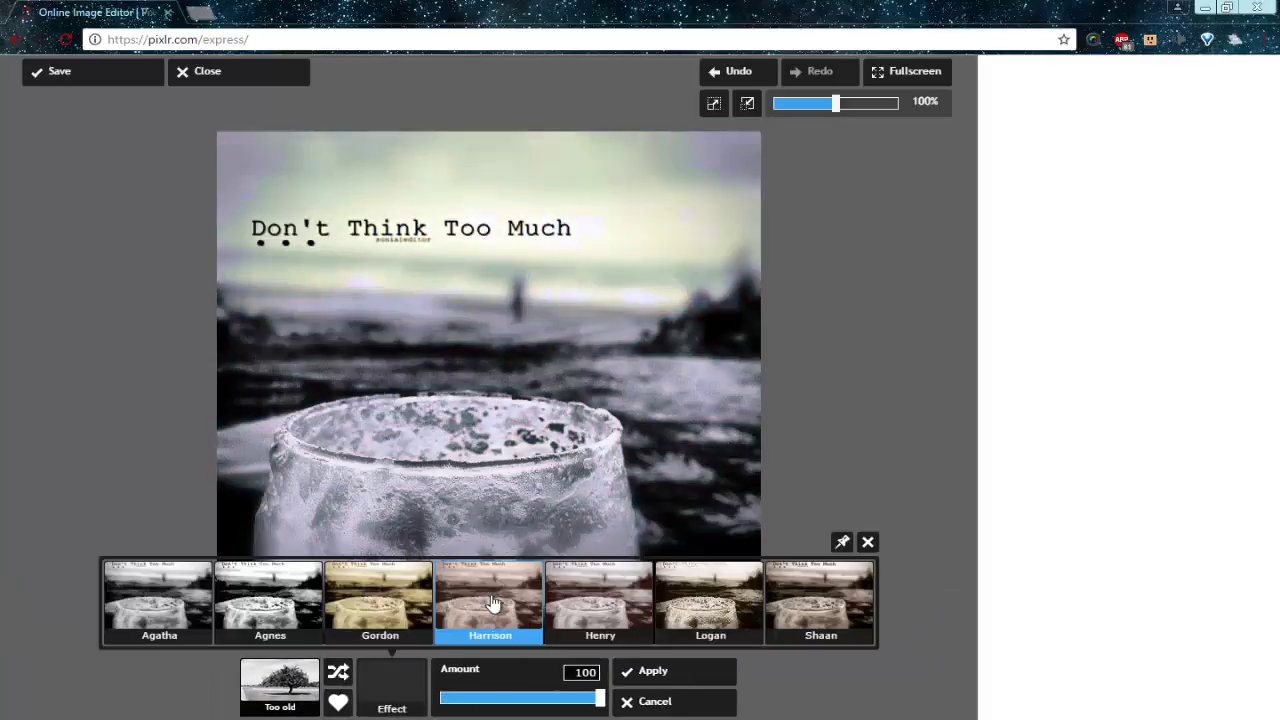
{"action": "left_click", "coordinate": [264, 600]}
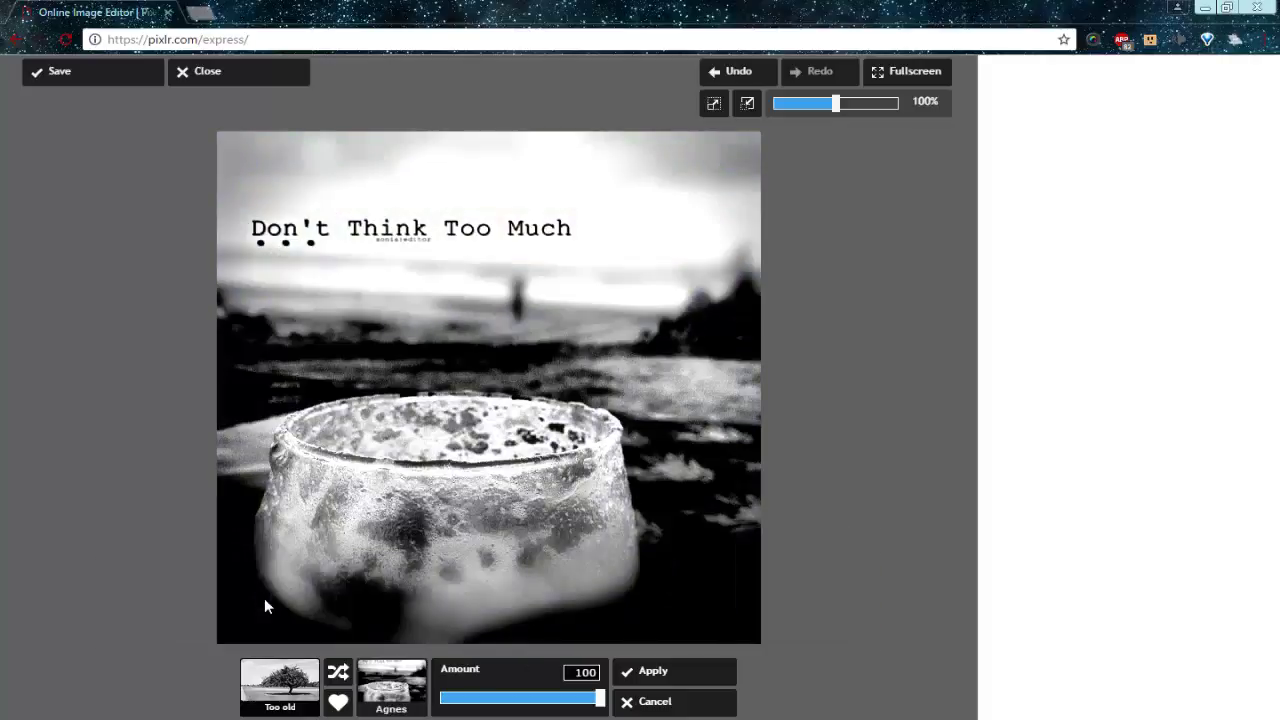
{"action": "left_click", "coordinate": [718, 700]}
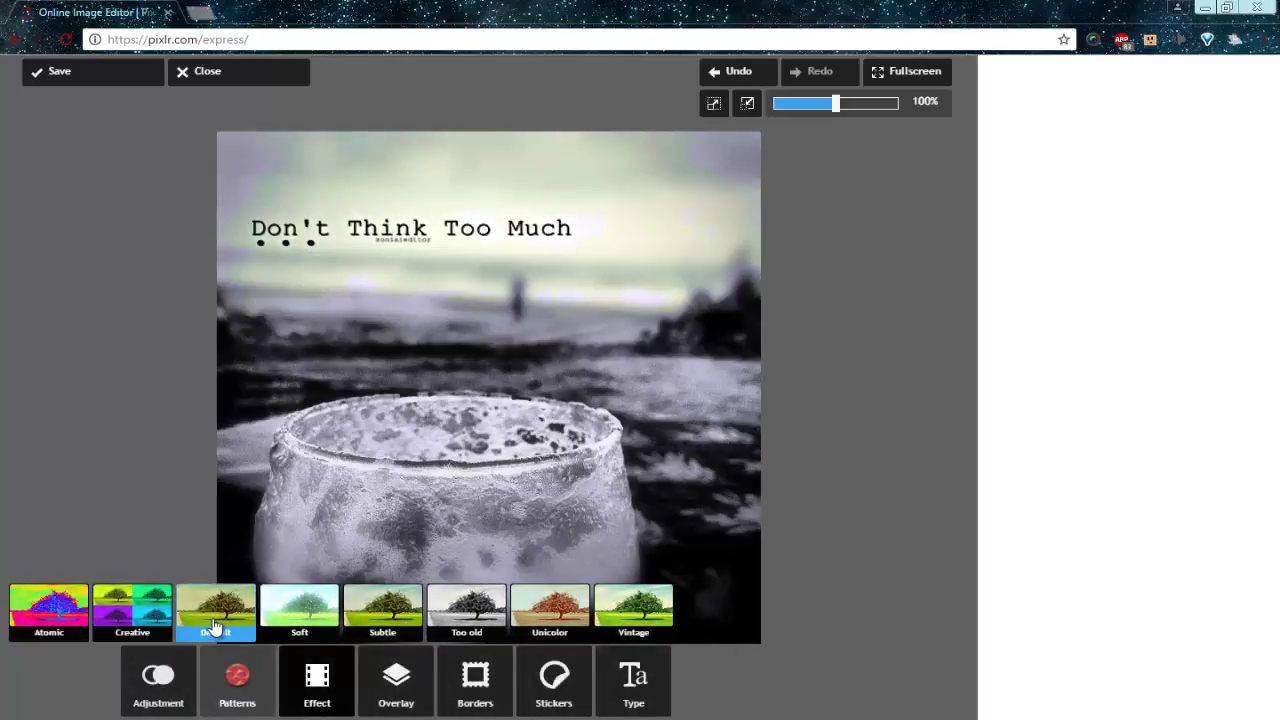
Try the Creative effect Helena on the photo at amount 100, and cancel it
{"action": "left_click", "coordinate": [140, 615]}
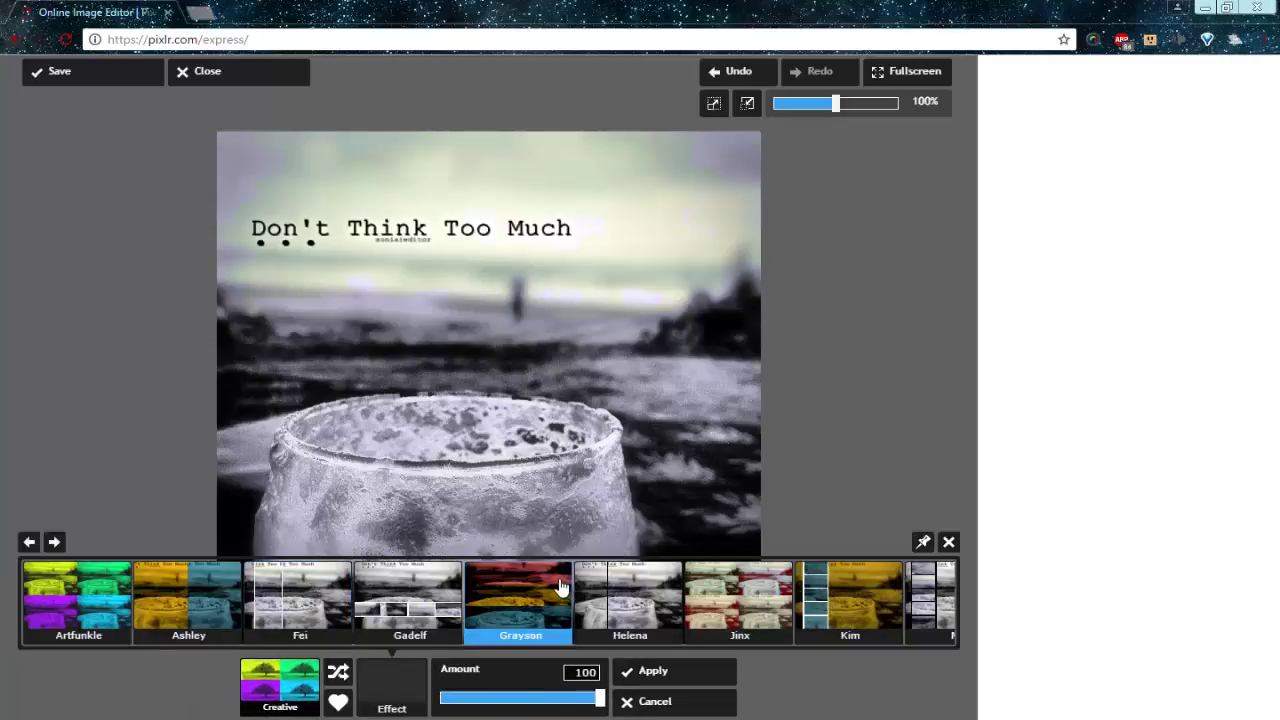
{"action": "left_click_drag", "start_coordinate": [726, 597], "coordinate": [598, 601]}
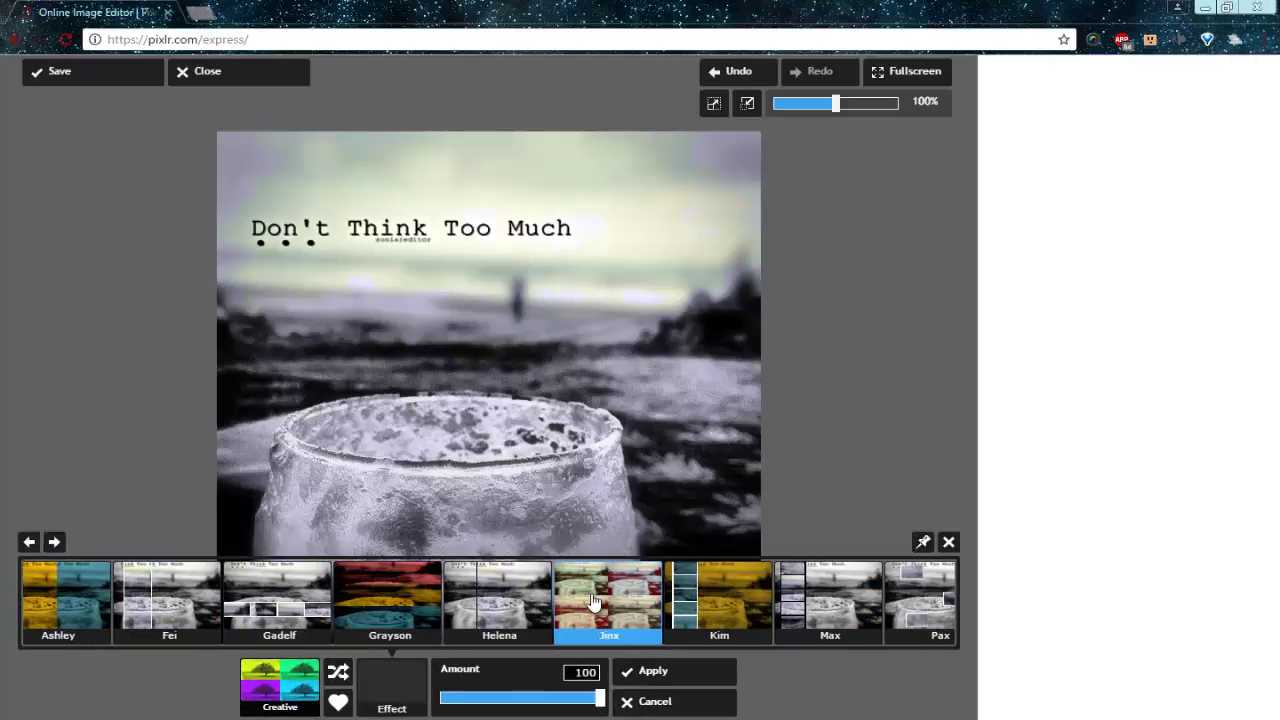
{"action": "left_click", "coordinate": [521, 618]}
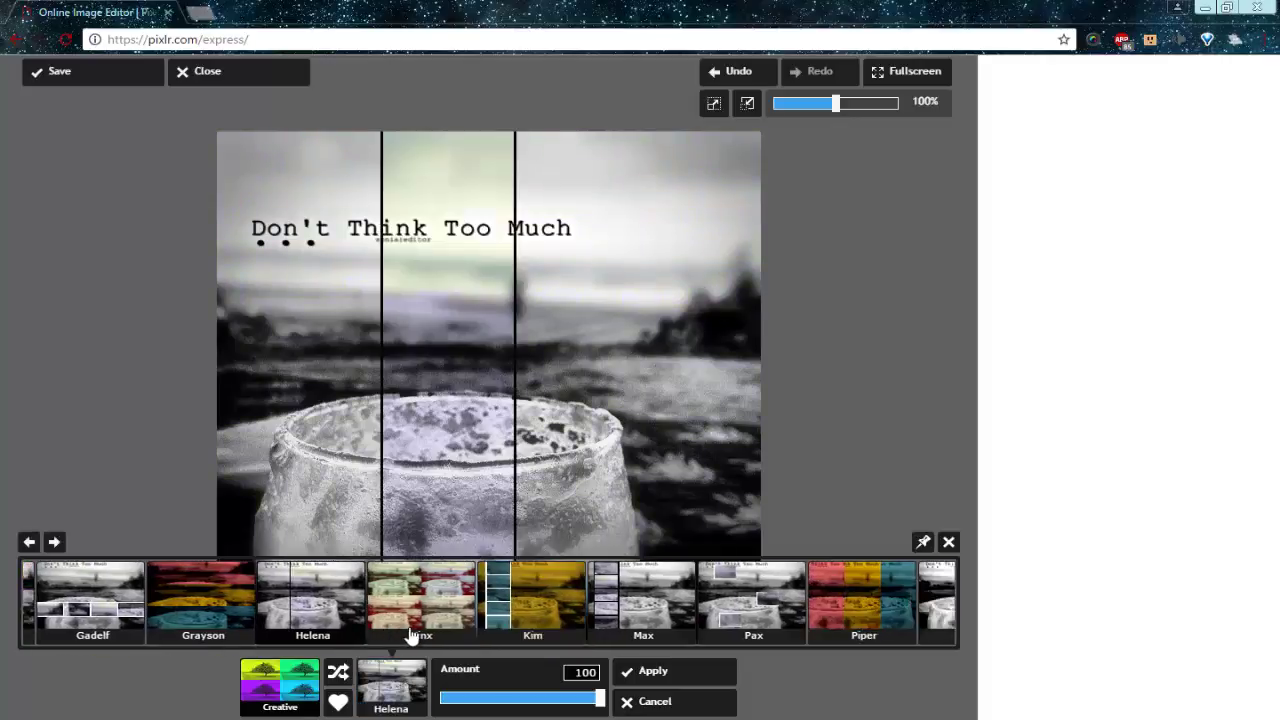
{"action": "left_click", "coordinate": [658, 702]}
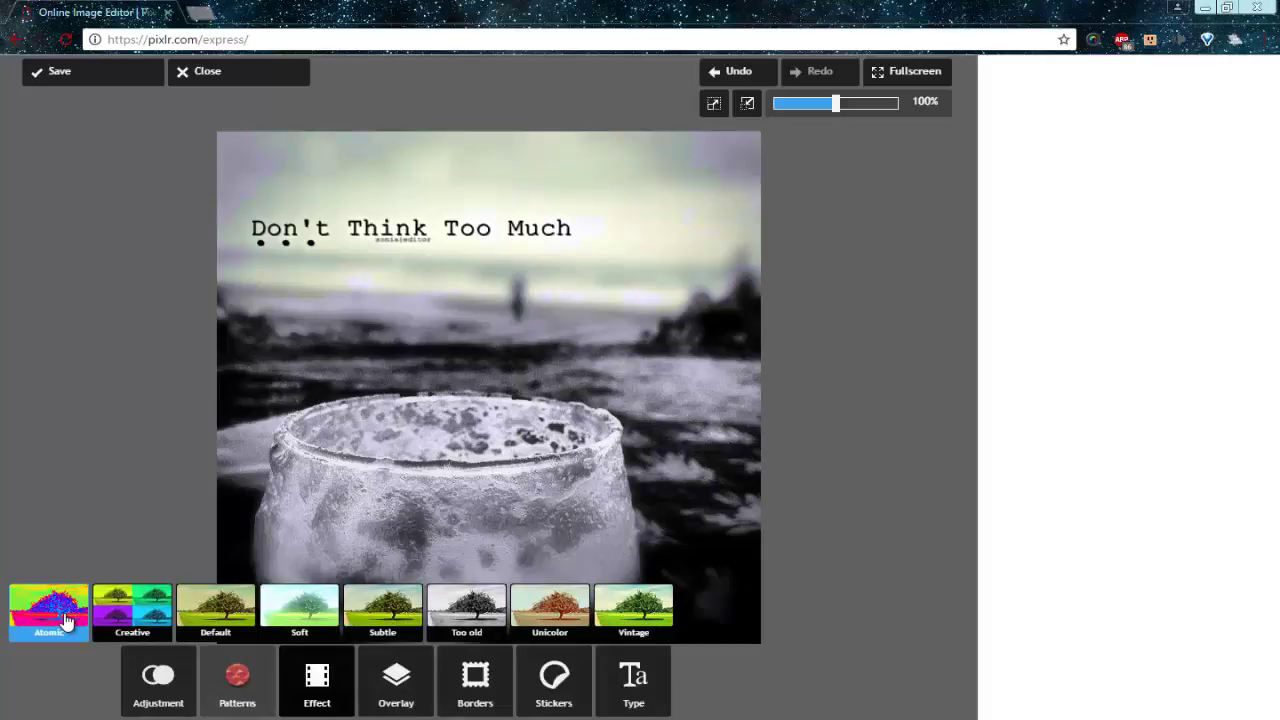
Try the Atomic electromagnetic effect on the photo at amount 100, and cancel it
{"action": "left_click", "coordinate": [65, 620]}
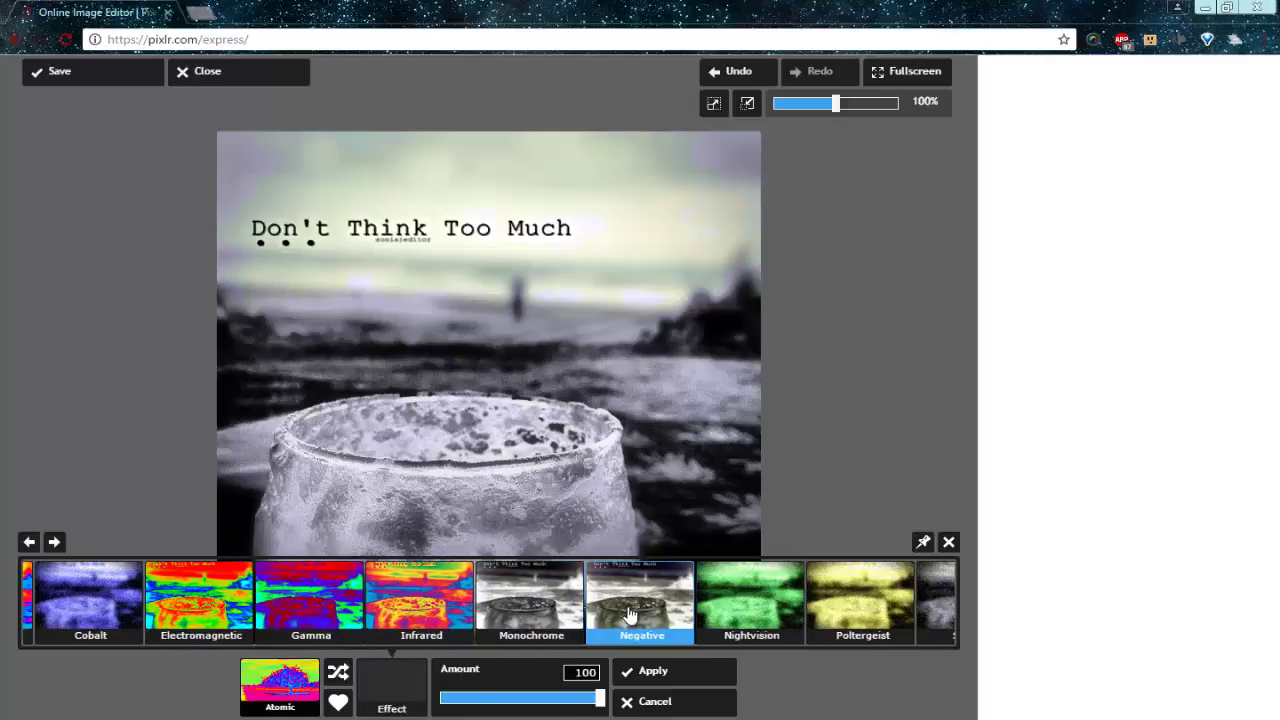
{"action": "left_click", "coordinate": [246, 607]}
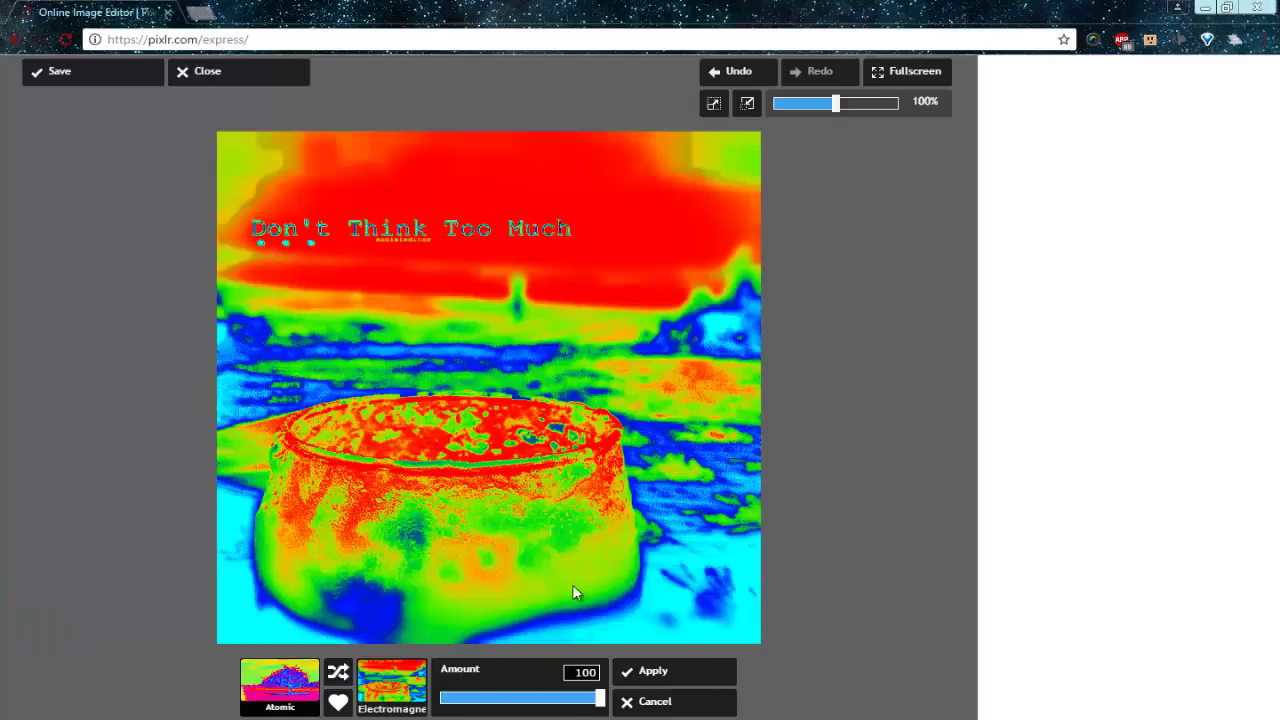
{"action": "left_click", "coordinate": [643, 702]}
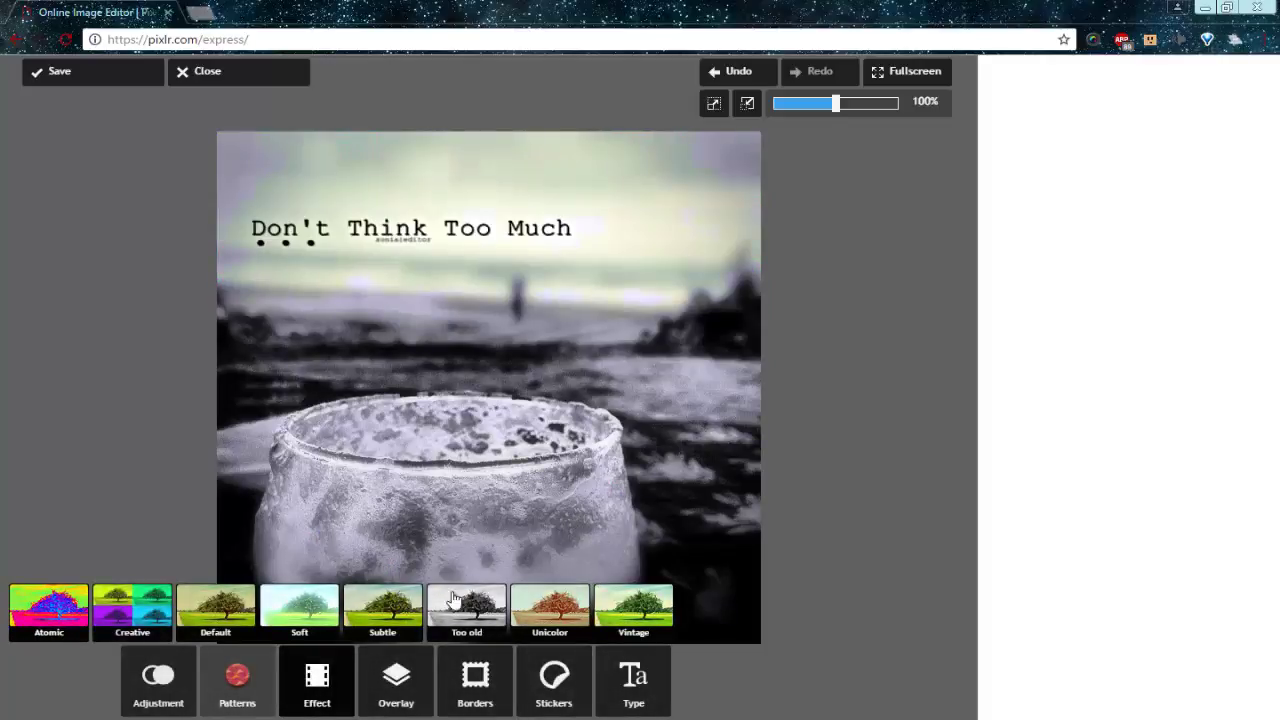
Apply the Subtle effect Adrian to the photo at amount 100
{"action": "left_click", "coordinate": [392, 612]}
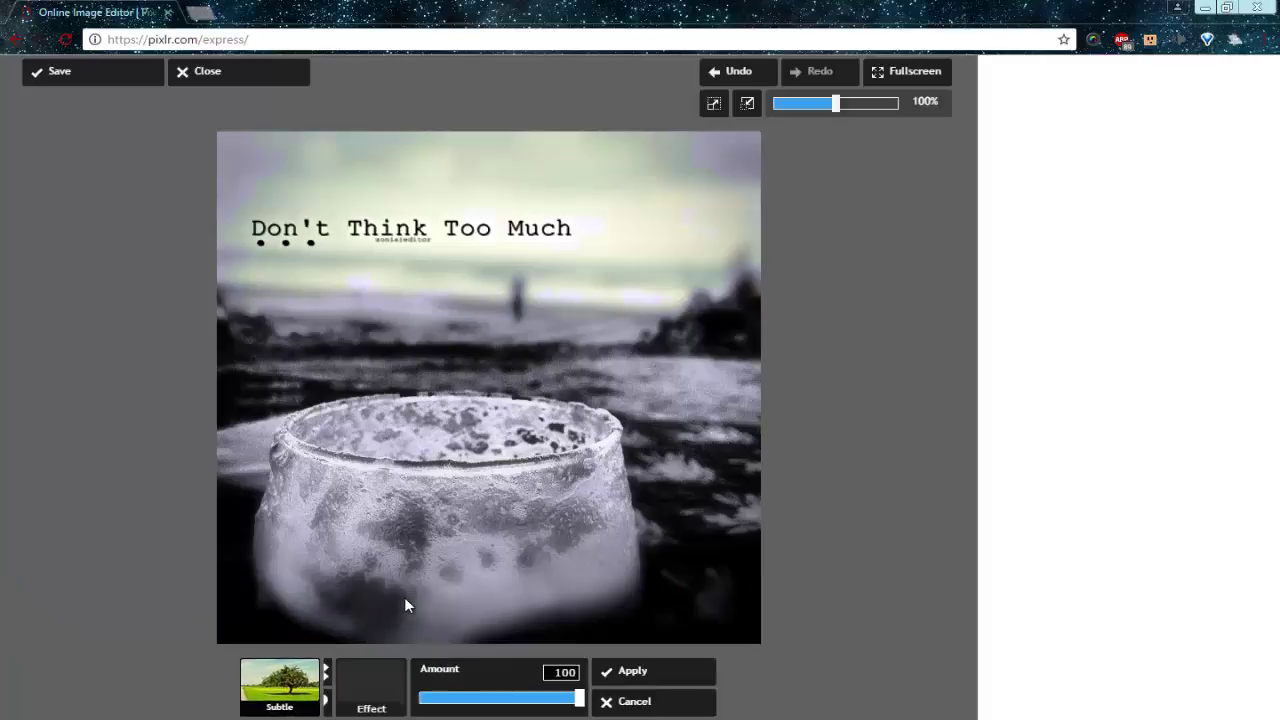
{"action": "left_click", "coordinate": [113, 613]}
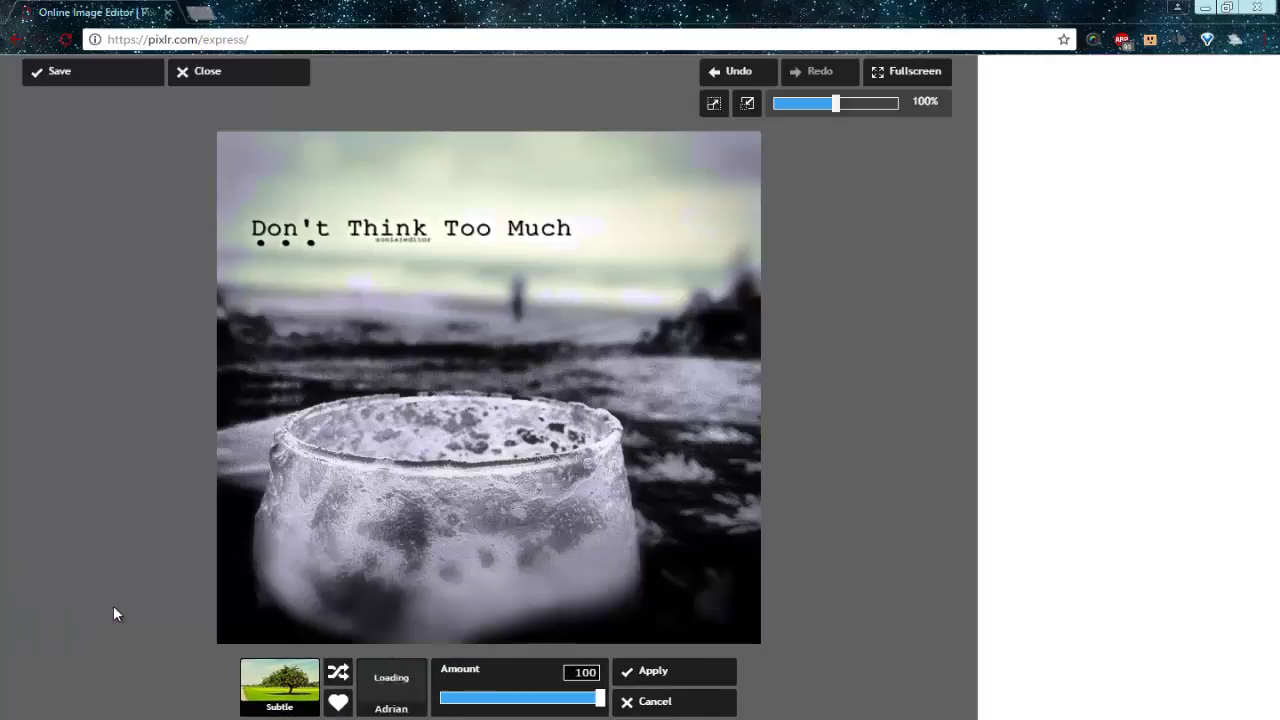
{"action": "left_click", "coordinate": [665, 672]}
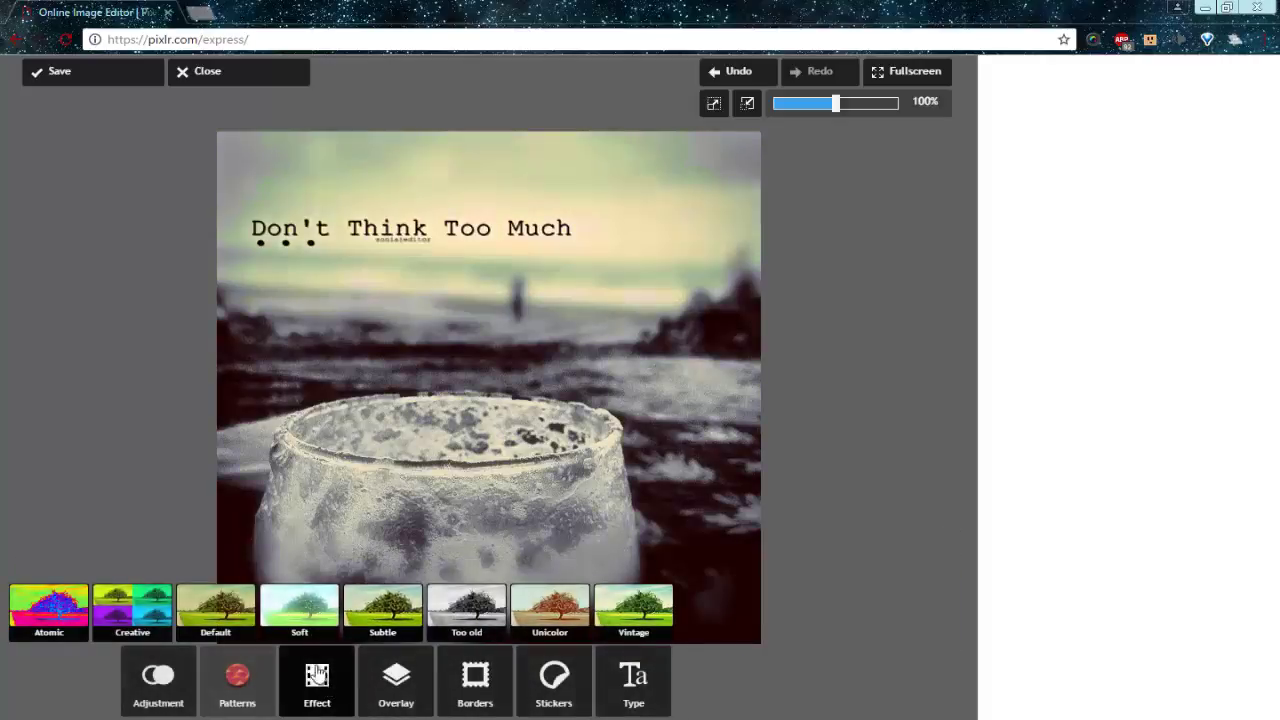
Preview the Soft effects Camille, Hans and Per on the photo, and apply the Soft effect Robert at amount 39
{"action": "left_click", "coordinate": [295, 612]}
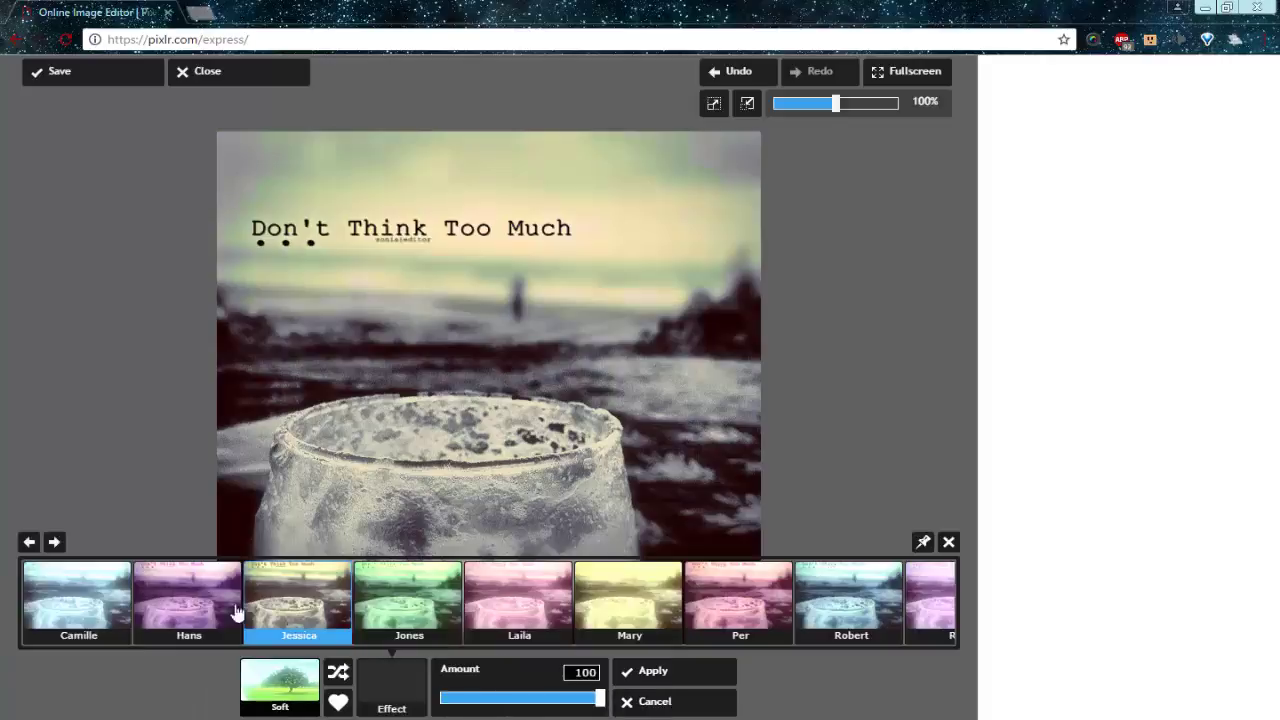
{"action": "left_click", "coordinate": [100, 612]}
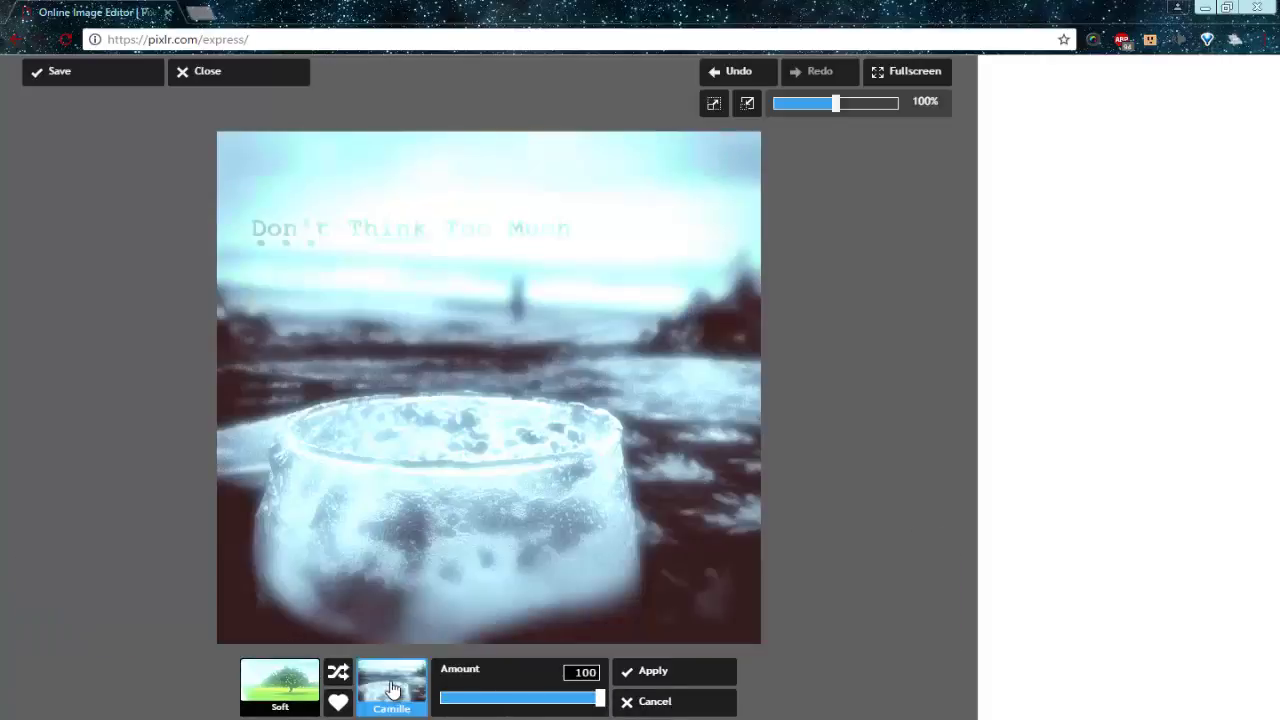
{"action": "left_click", "coordinate": [213, 621]}
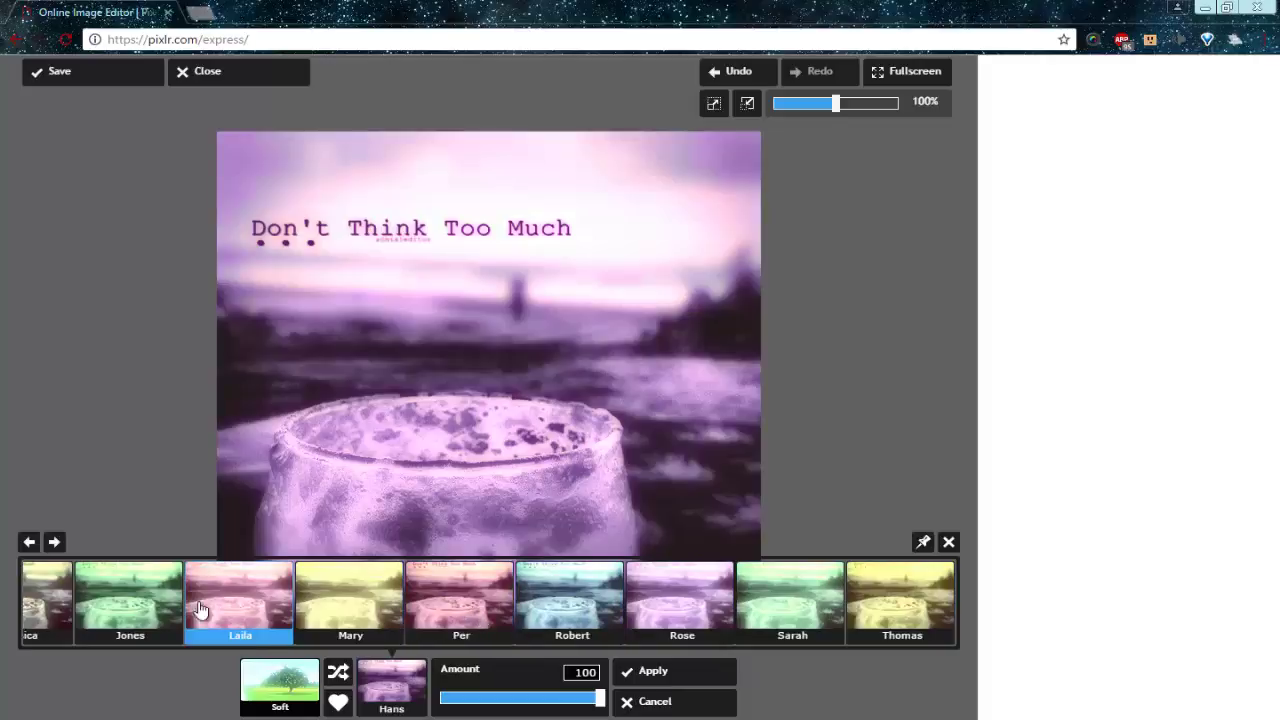
{"action": "left_click", "coordinate": [490, 609]}
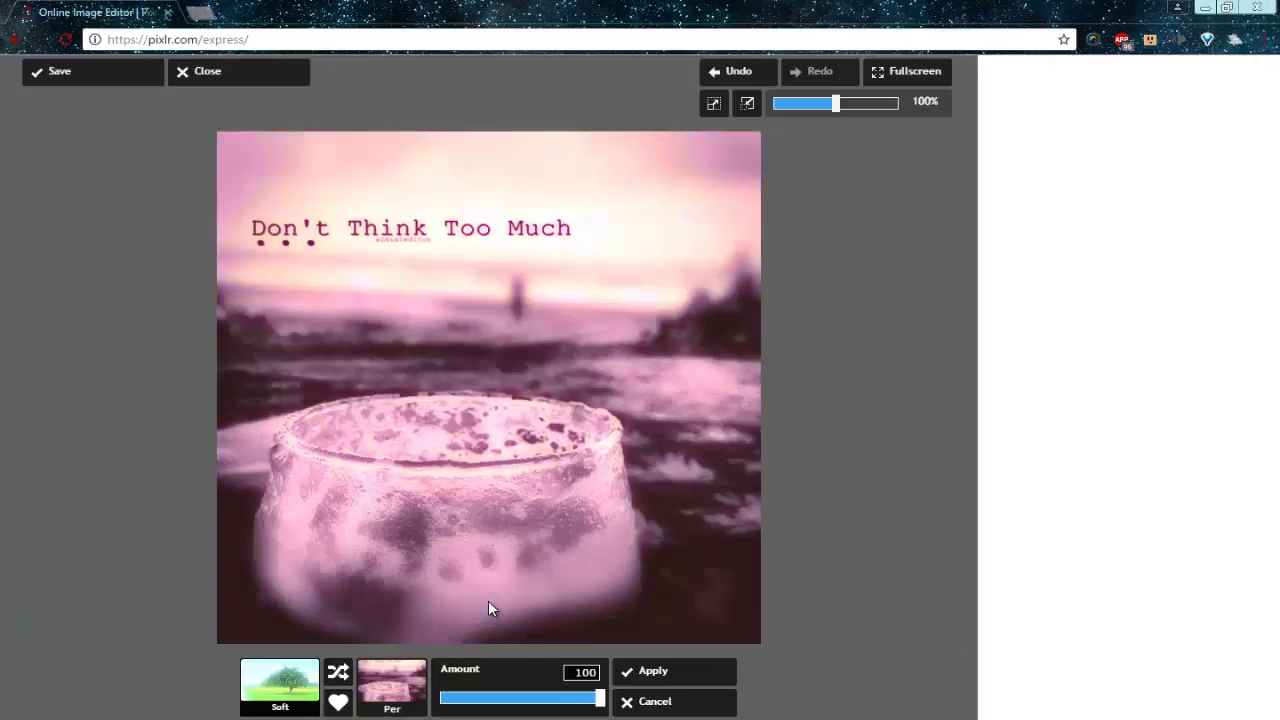
{"action": "mouse_move", "coordinate": [522, 643]}
{"action": "left_click", "coordinate": [553, 611]}
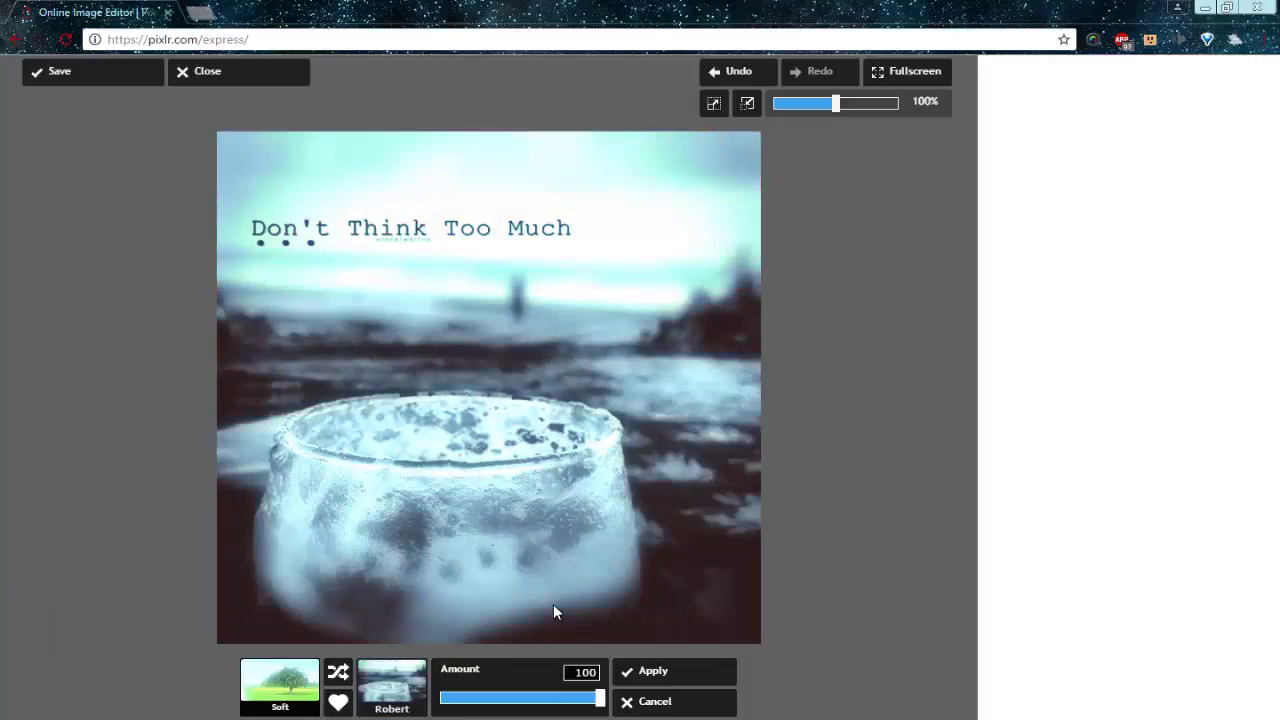
{"action": "left_click_drag", "start_coordinate": [600, 697], "coordinate": [511, 710]}
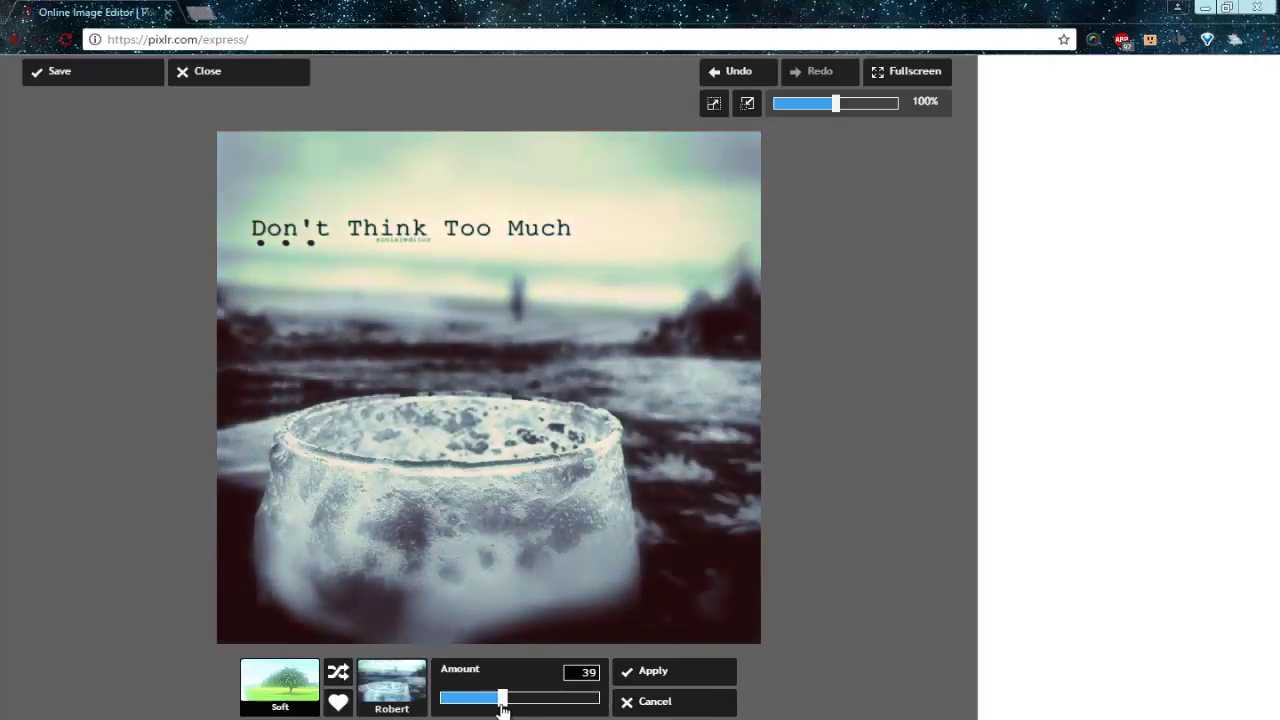
{"action": "left_click", "coordinate": [664, 676]}
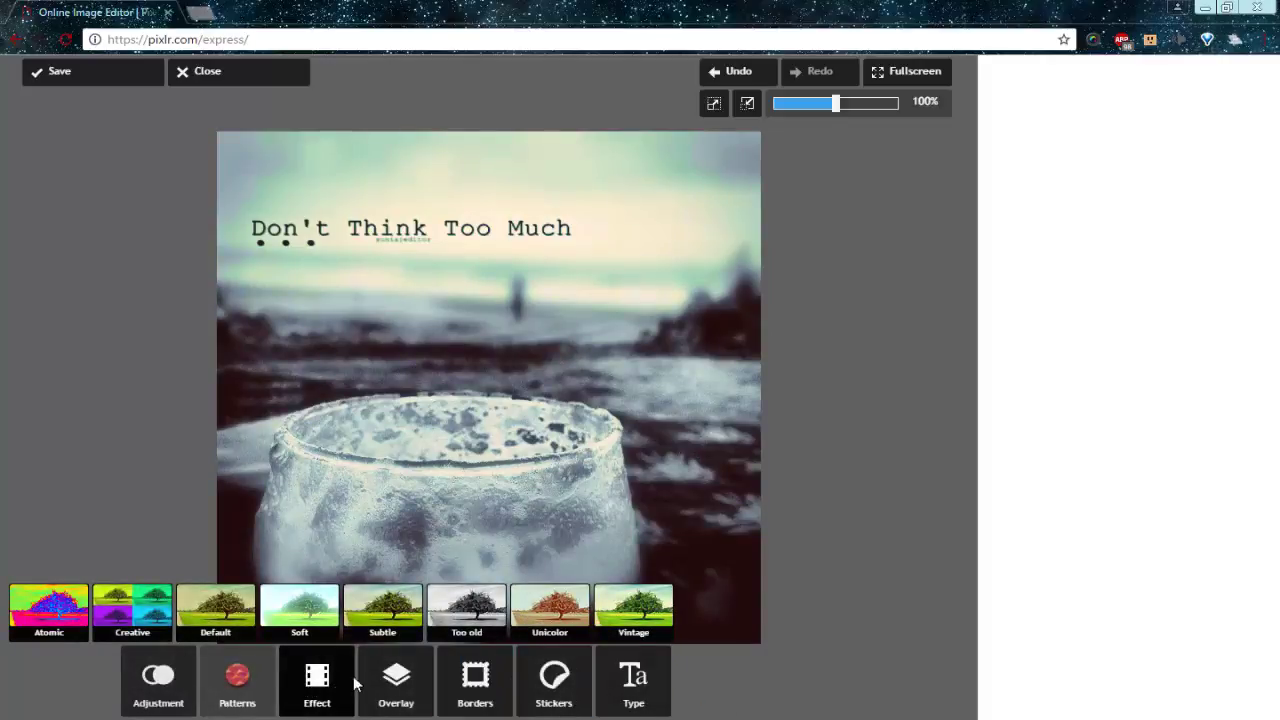
Try the Vignette overlay Ball on the photo at amount 40, and cancel it
{"action": "left_click", "coordinate": [392, 690]}
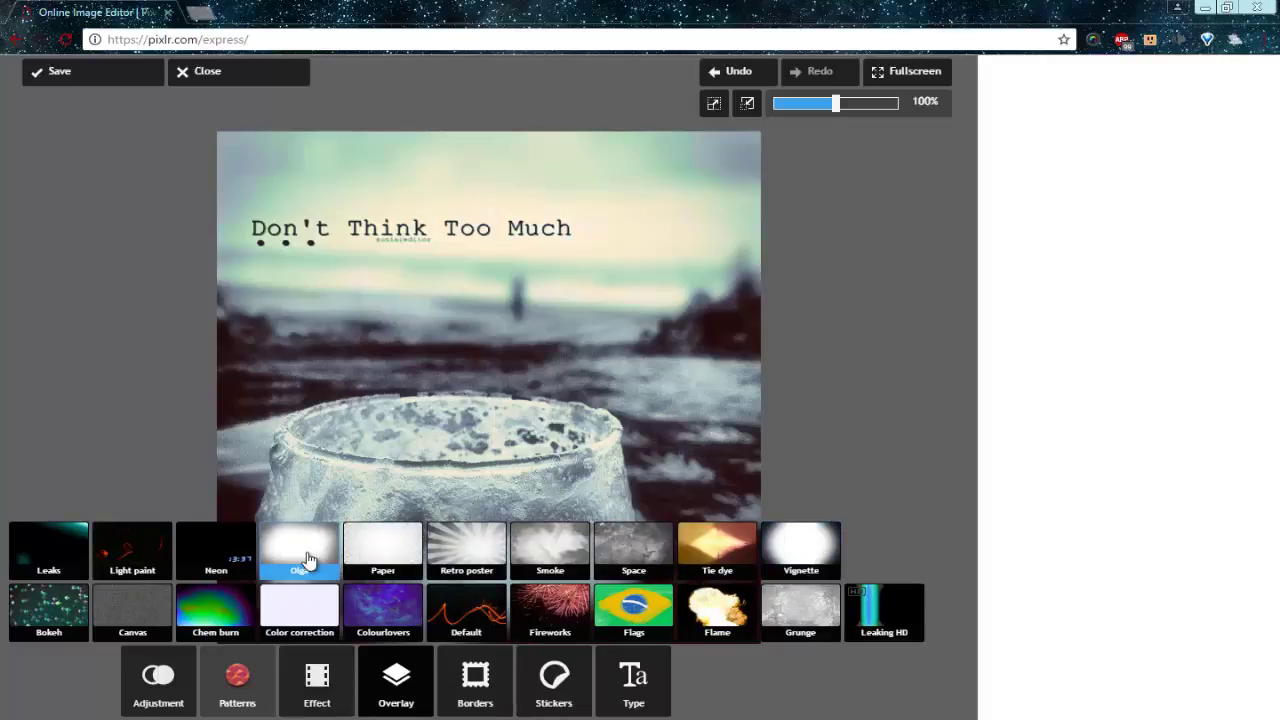
{"action": "left_click", "coordinate": [808, 553]}
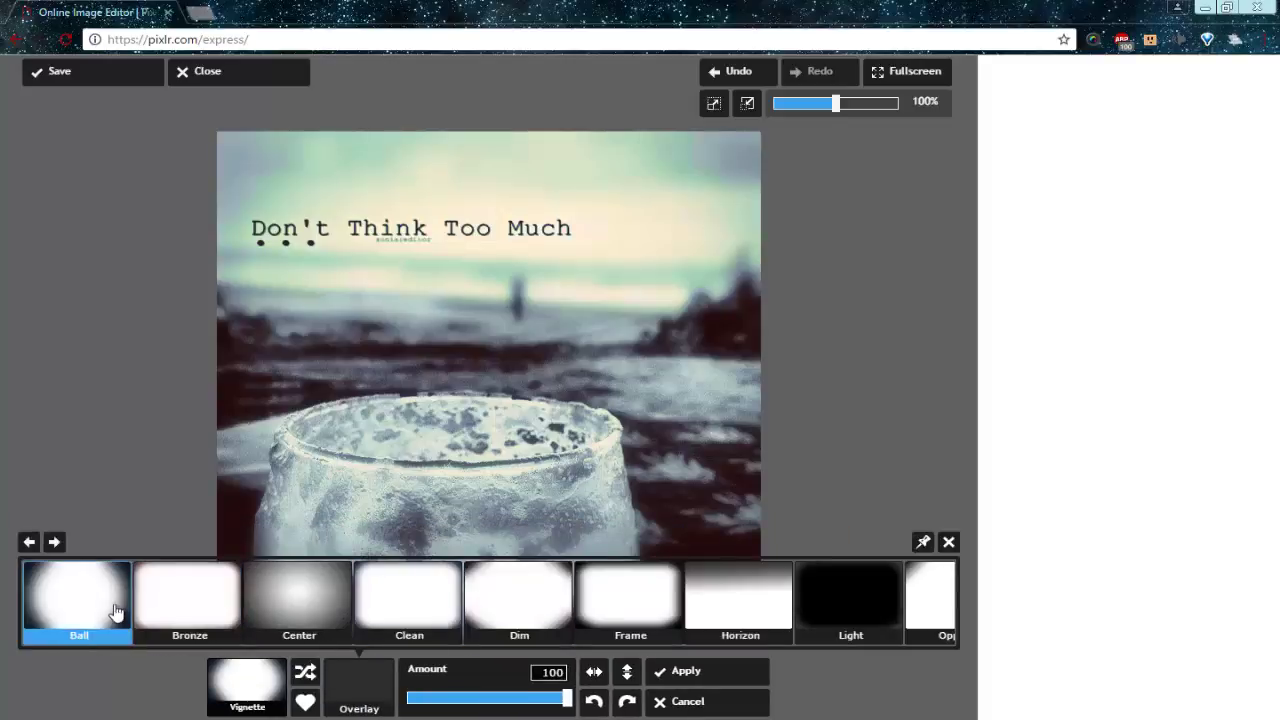
{"action": "left_click", "coordinate": [115, 611]}
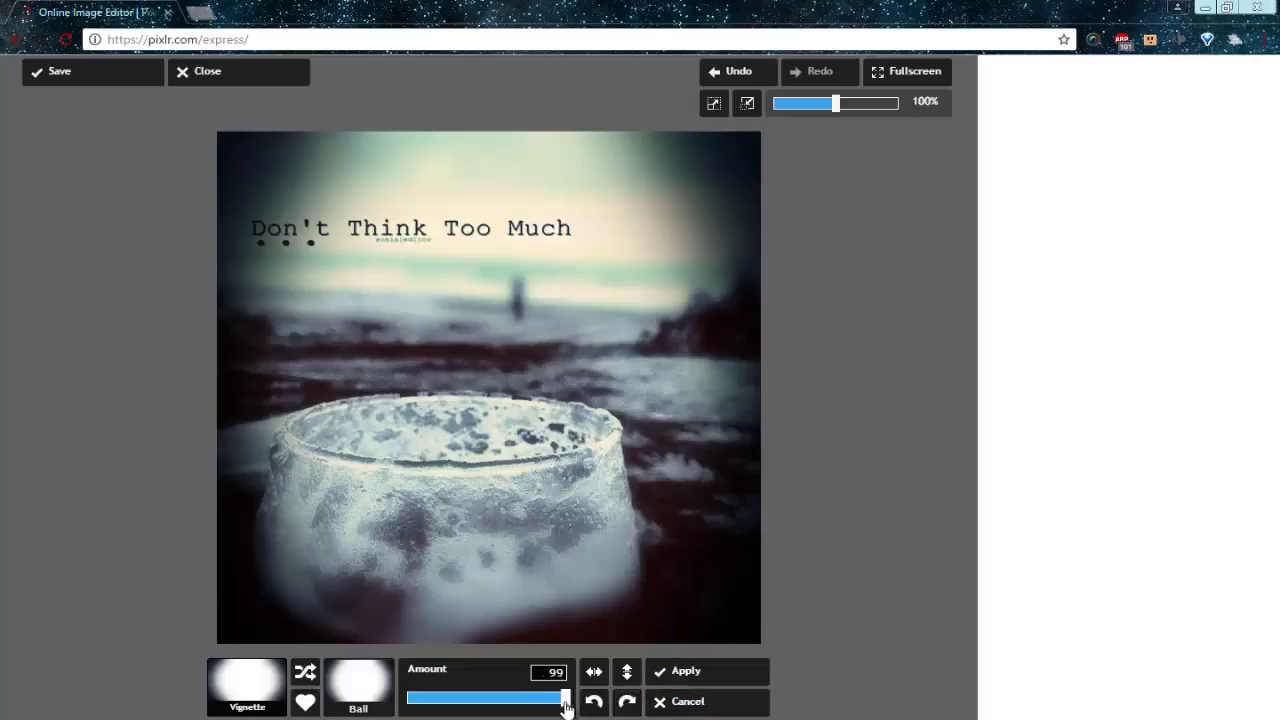
{"action": "left_click_drag", "start_coordinate": [565, 700], "coordinate": [471, 700]}
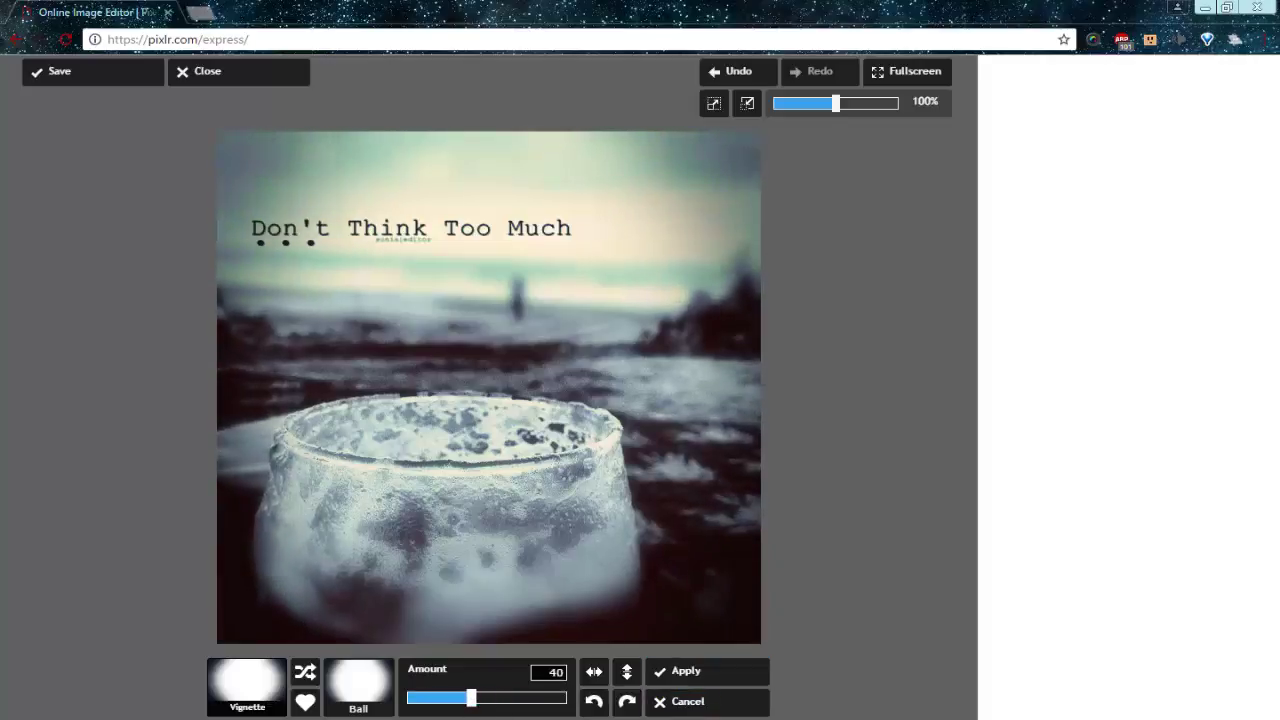
{"action": "left_click", "coordinate": [731, 702]}
Apply the Olga overlay Adam to the photo with its amount lowered slightly below full strength
{"action": "left_click", "coordinate": [300, 560]}
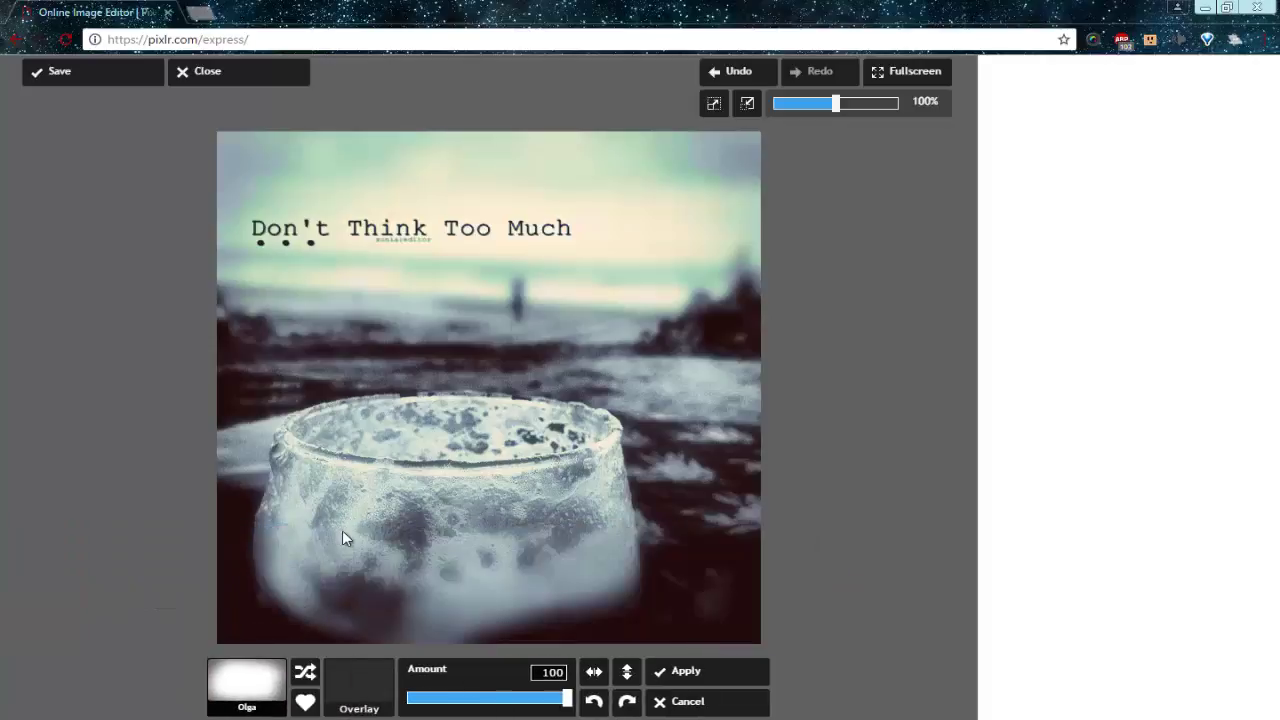
{"action": "left_click", "coordinate": [85, 601]}
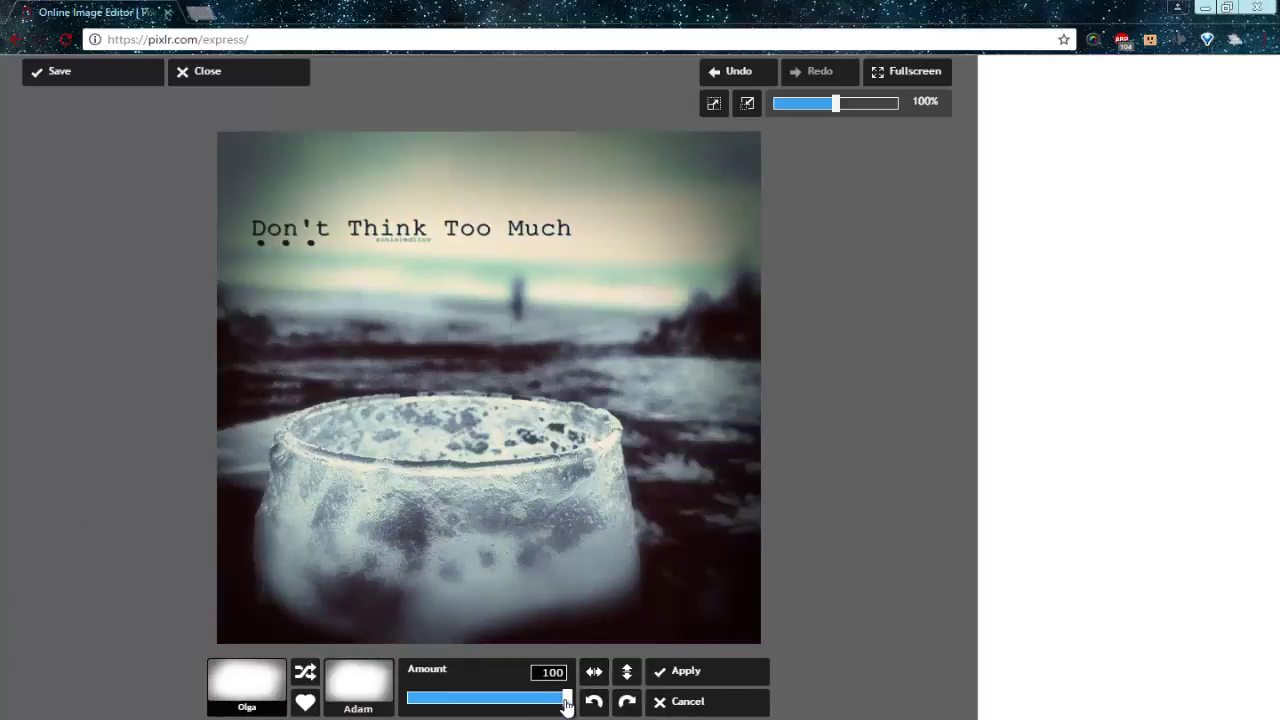
{"action": "left_click_drag", "start_coordinate": [566, 699], "coordinate": [535, 710]}
{"action": "left_click", "coordinate": [707, 697]}
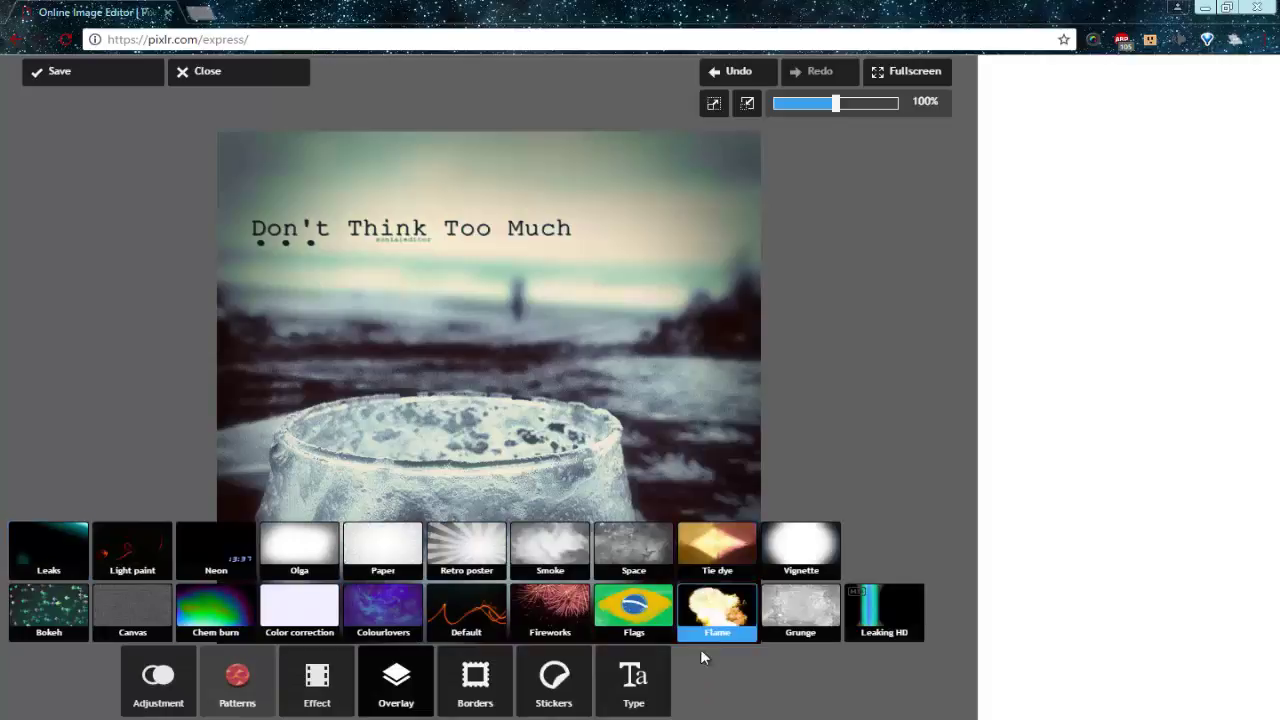
Preview the Leaks overlays Corn, Dragon and Goblin on the photo, and apply the Leaks overlay Ufo at amount 42
{"action": "left_click", "coordinate": [41, 565]}
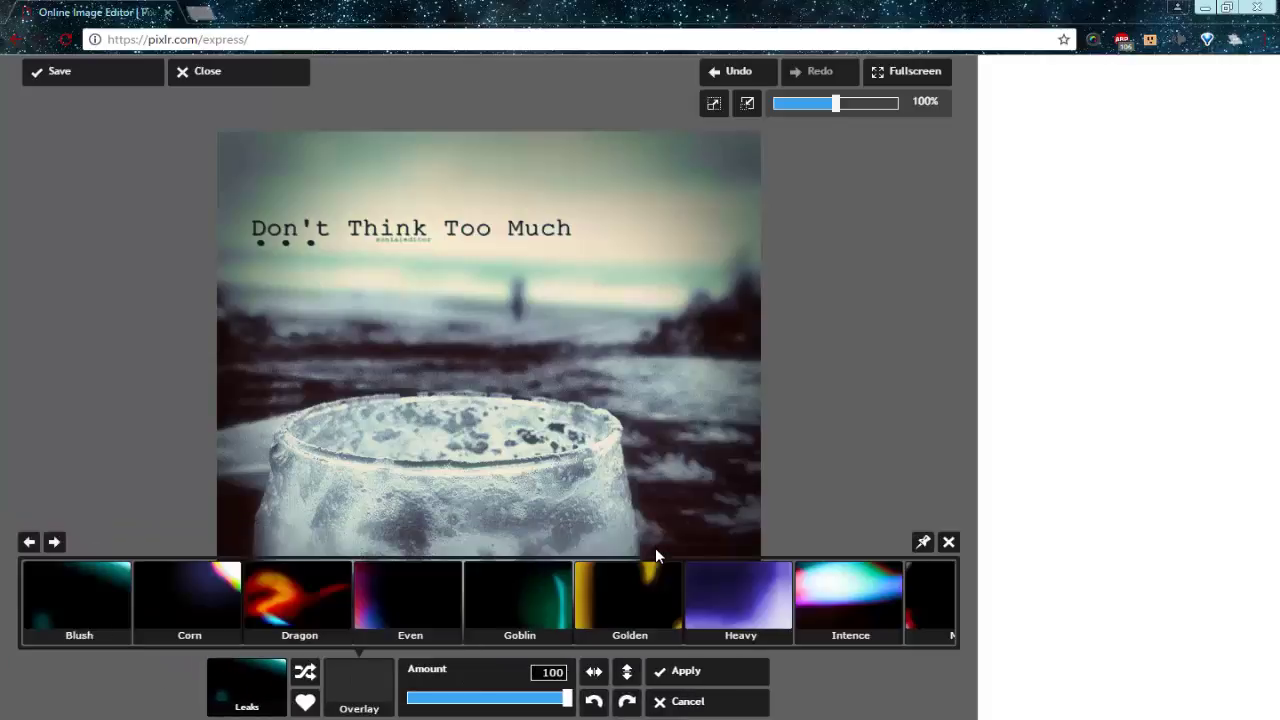
{"action": "left_click", "coordinate": [169, 606]}
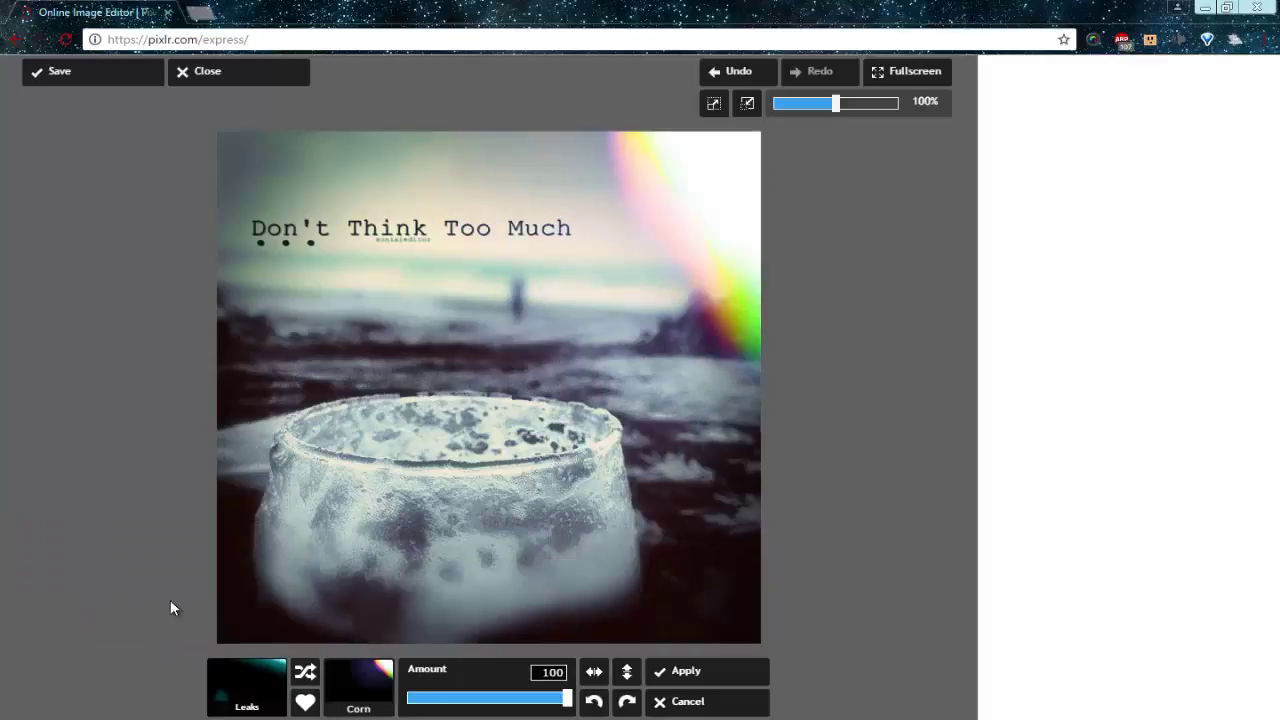
{"action": "left_click", "coordinate": [348, 690]}
{"action": "left_click", "coordinate": [278, 605]}
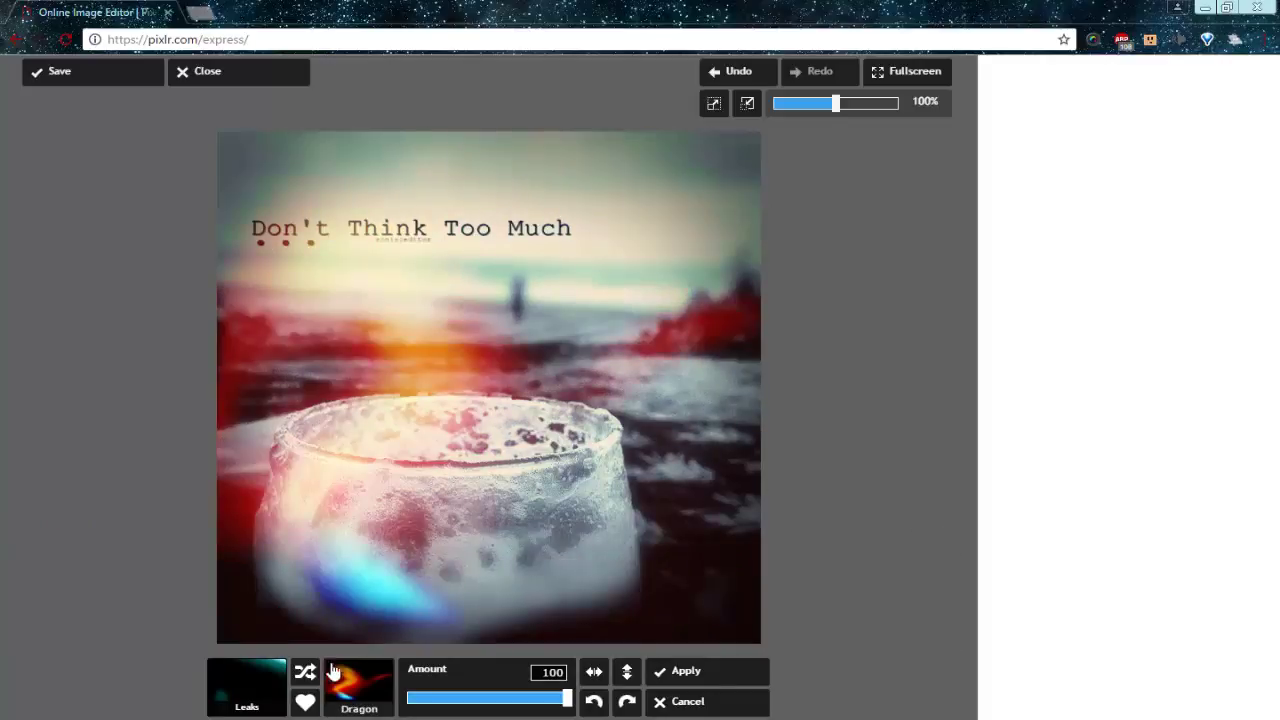
{"action": "left_click", "coordinate": [348, 690]}
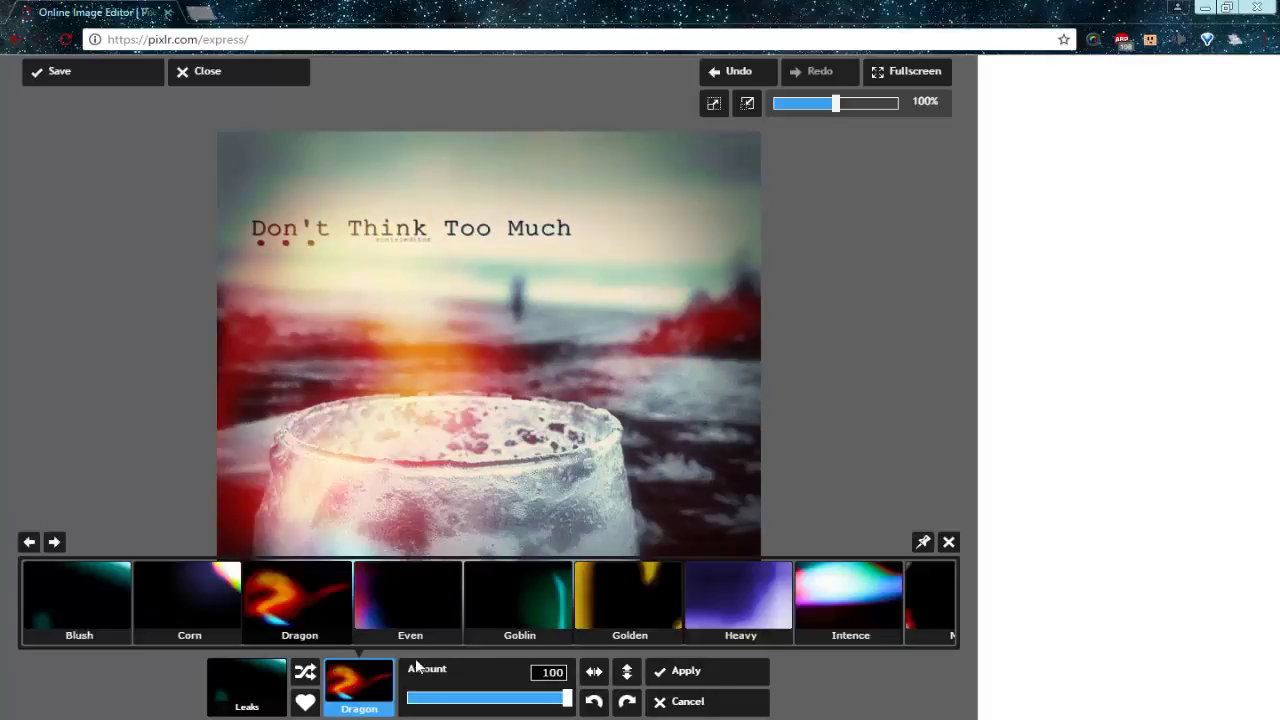
{"action": "left_click", "coordinate": [524, 622]}
{"action": "left_click", "coordinate": [371, 689]}
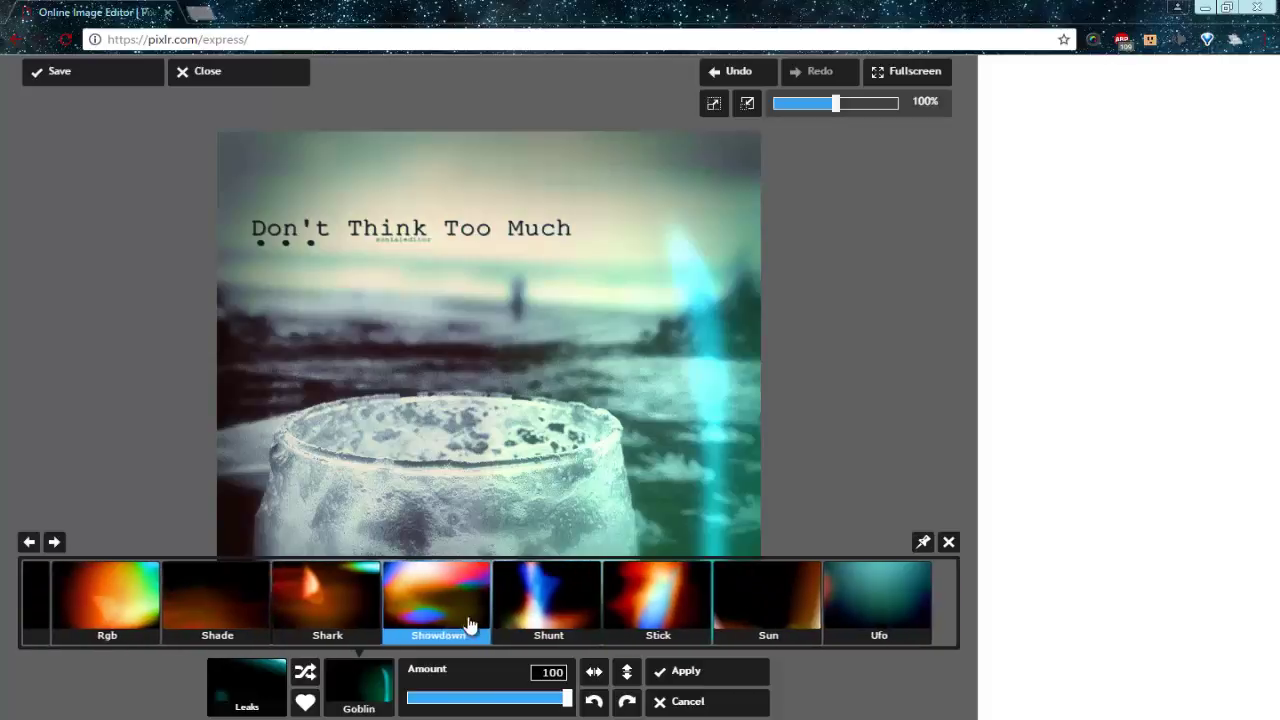
{"action": "left_click", "coordinate": [880, 619]}
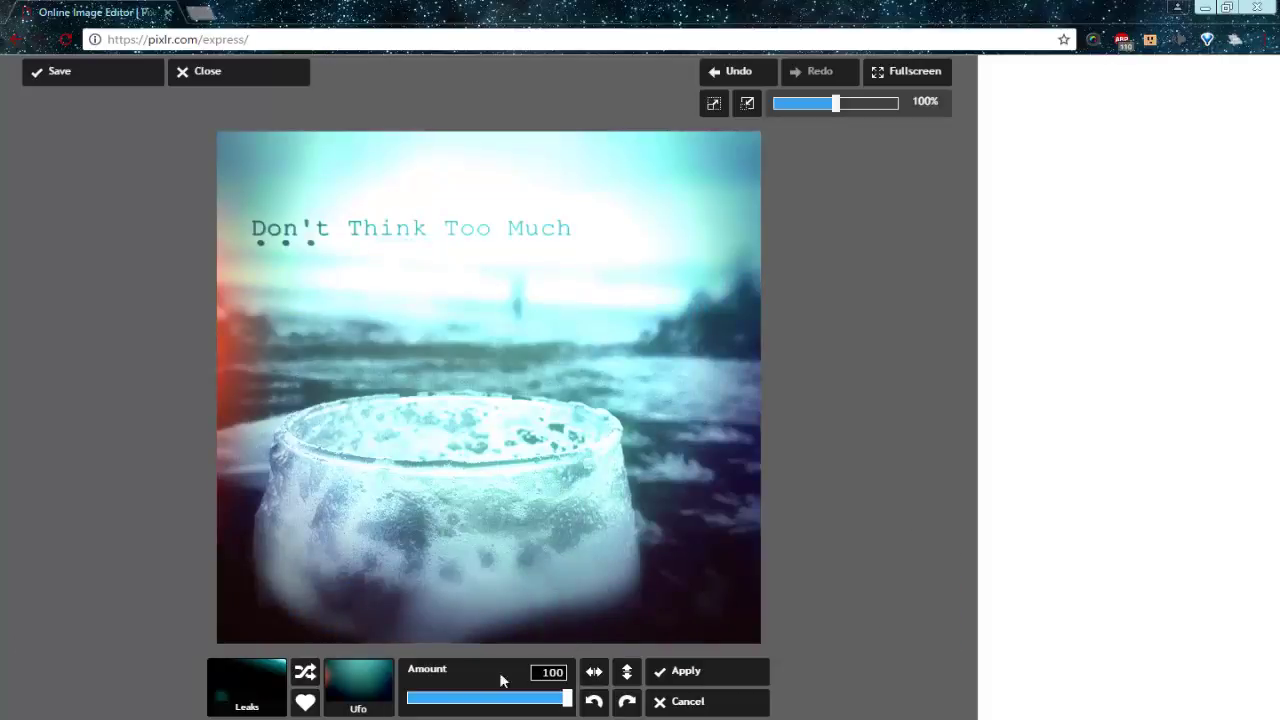
{"action": "left_click_drag", "start_coordinate": [570, 705], "coordinate": [475, 708]}
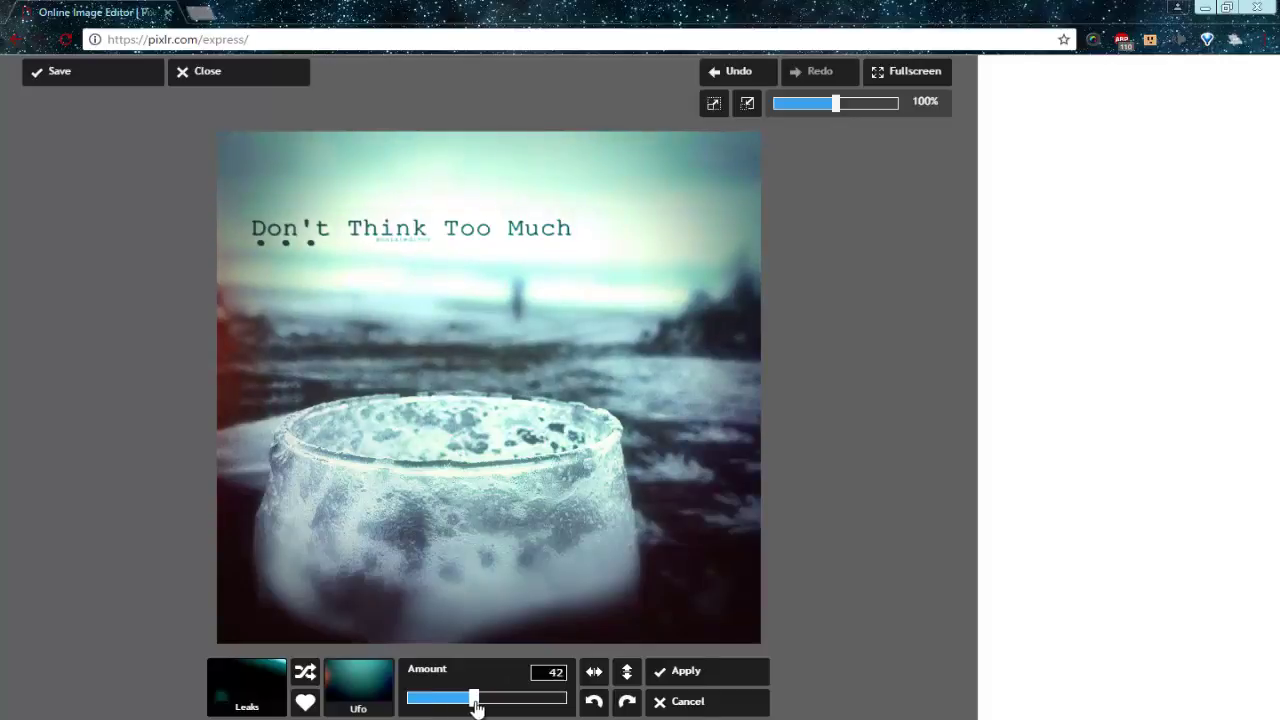
{"action": "left_click", "coordinate": [745, 671]}
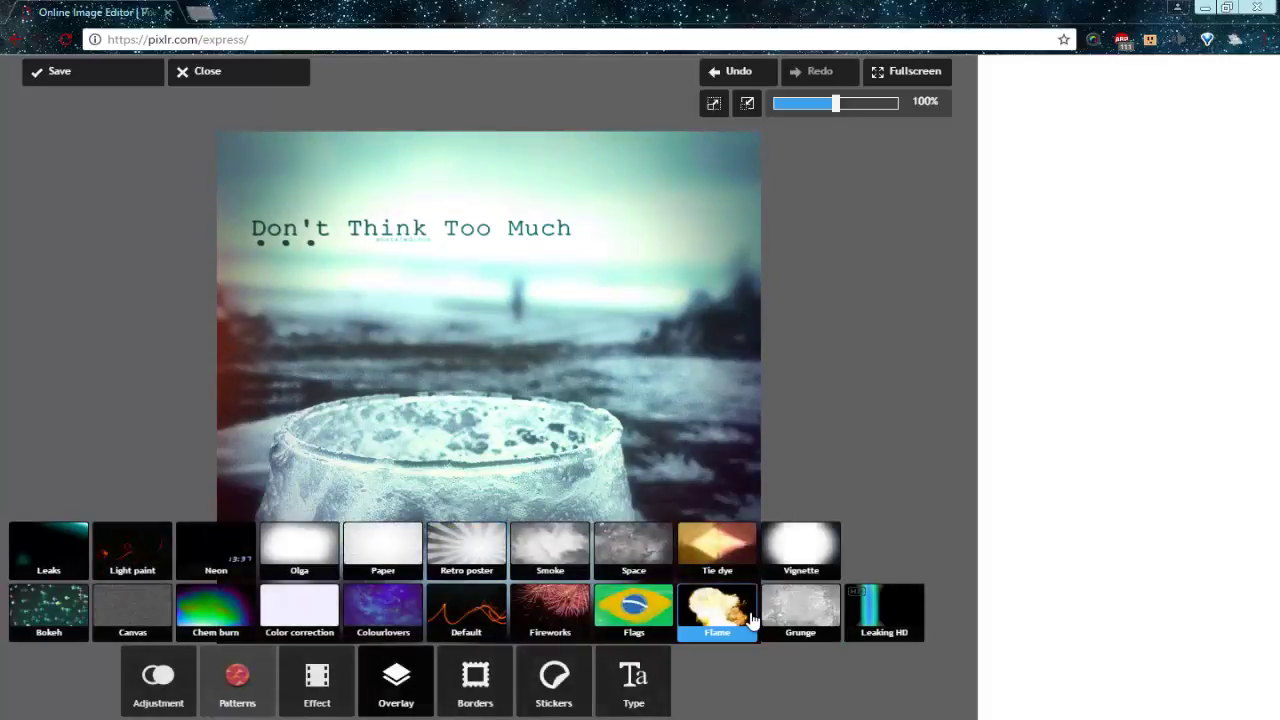
Apply the Leaking HD overlay After to the photo, rotated to horizontal and flipped vertically, at amount 31
{"action": "left_click", "coordinate": [888, 613]}
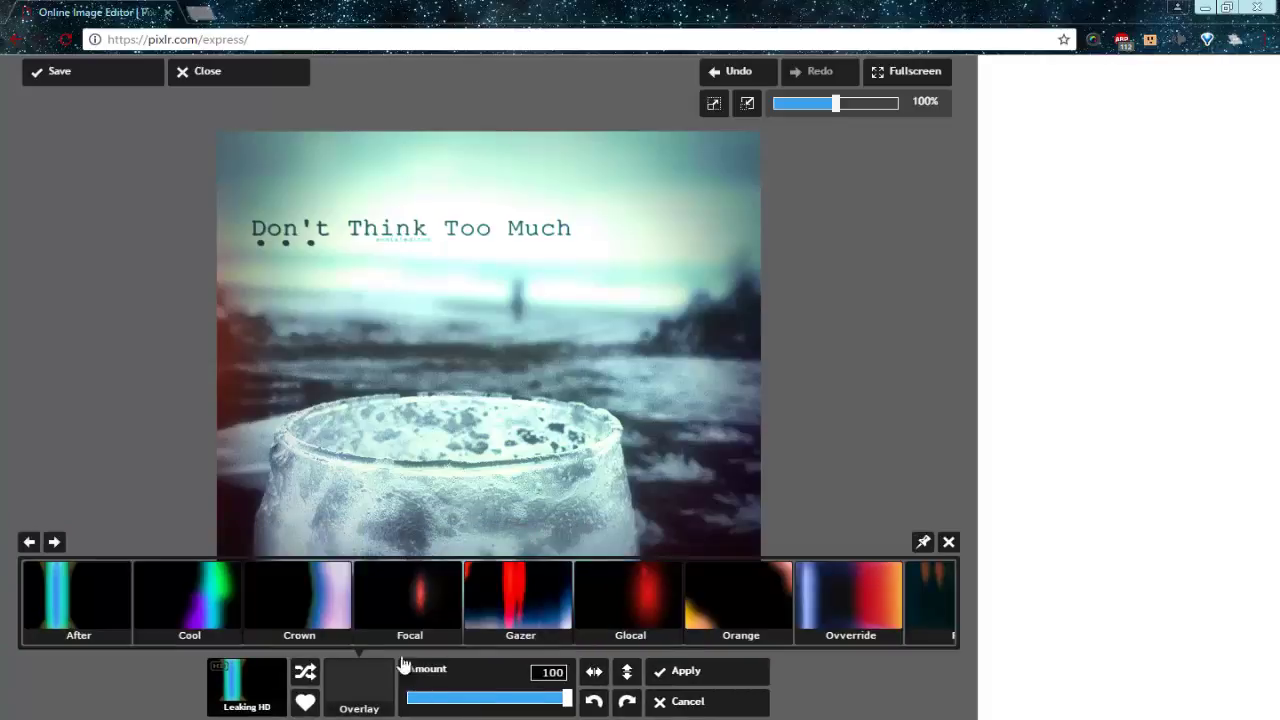
{"action": "left_click", "coordinate": [82, 618]}
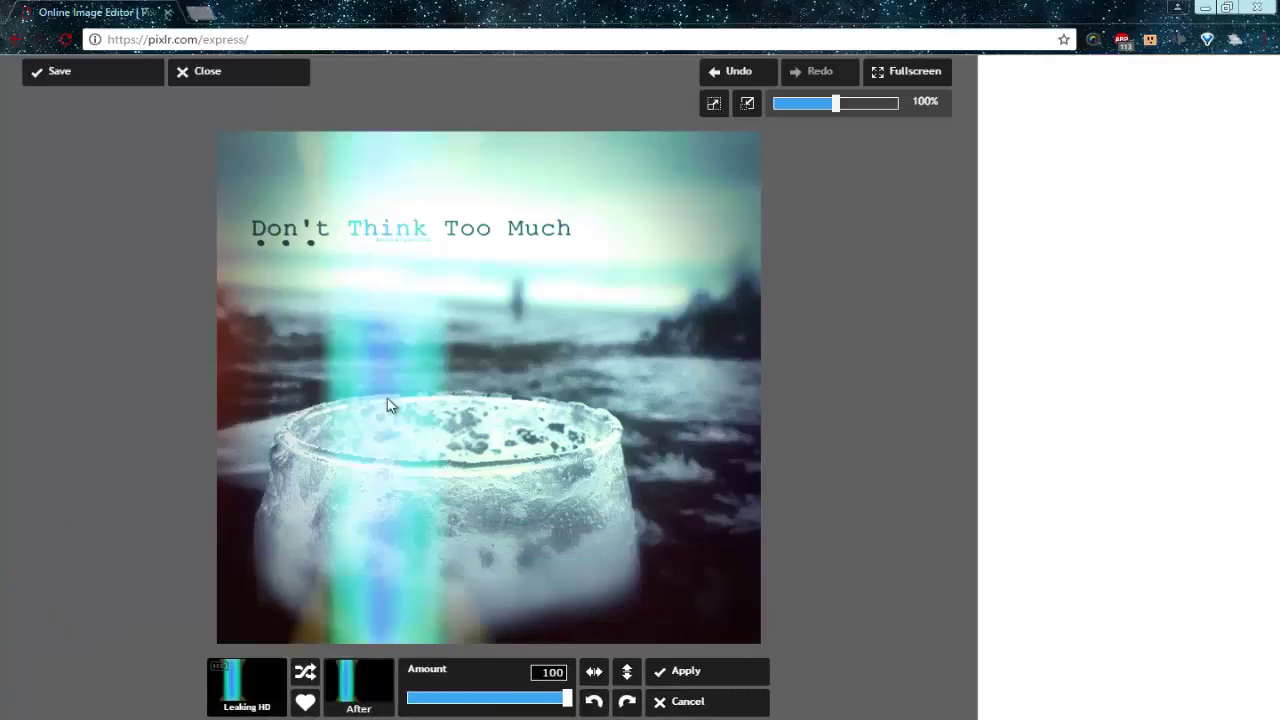
{"action": "left_click", "coordinate": [631, 705]}
{"action": "left_click", "coordinate": [628, 676]}
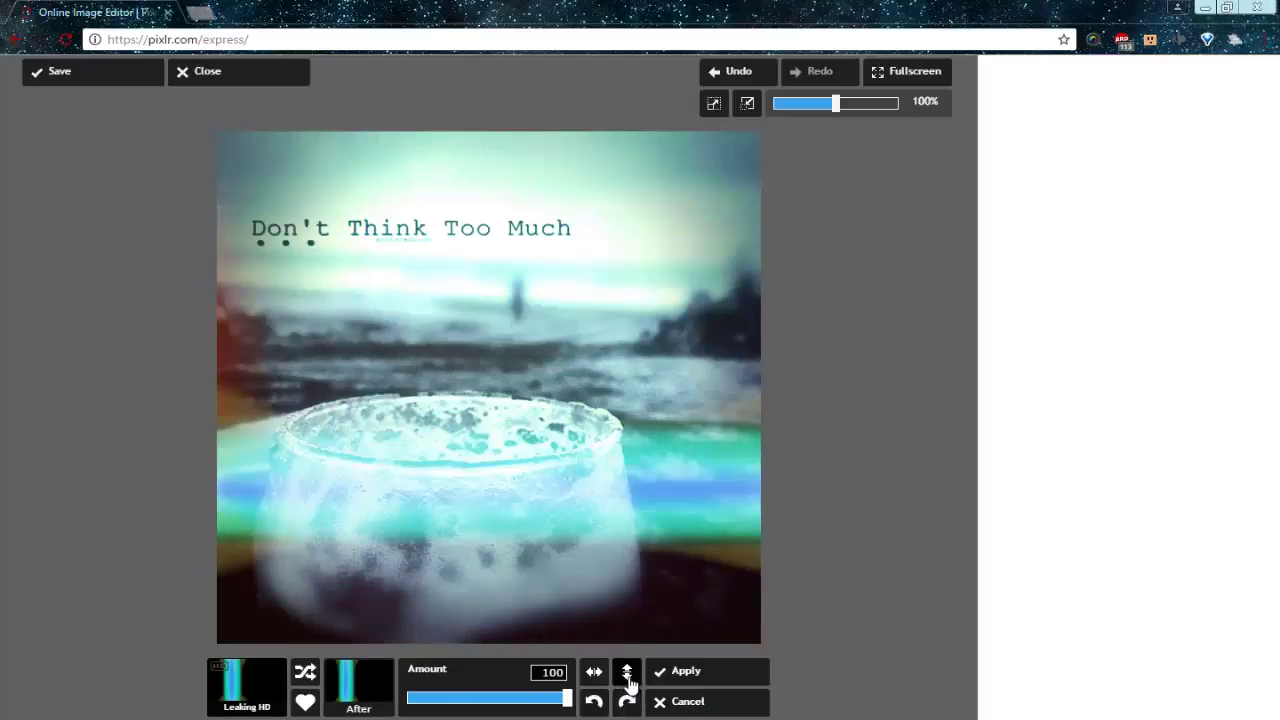
{"action": "left_click", "coordinate": [628, 676]}
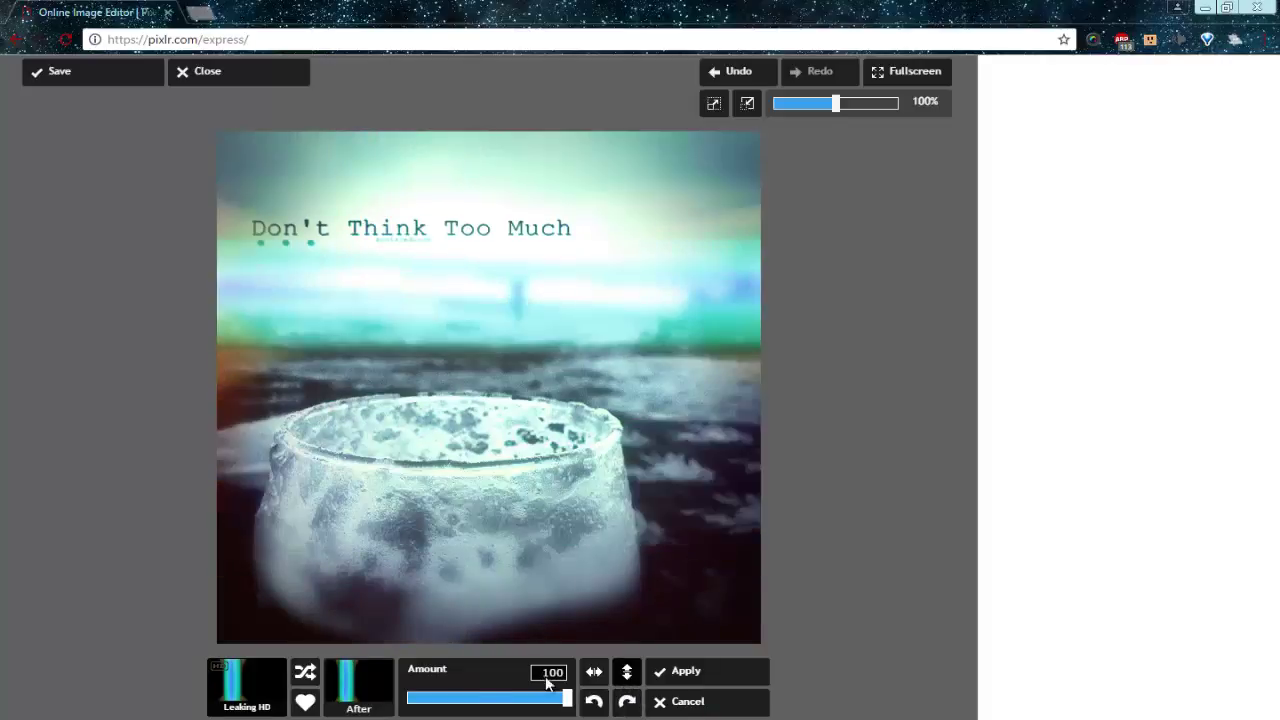
{"action": "left_click_drag", "start_coordinate": [566, 698], "coordinate": [462, 705]}
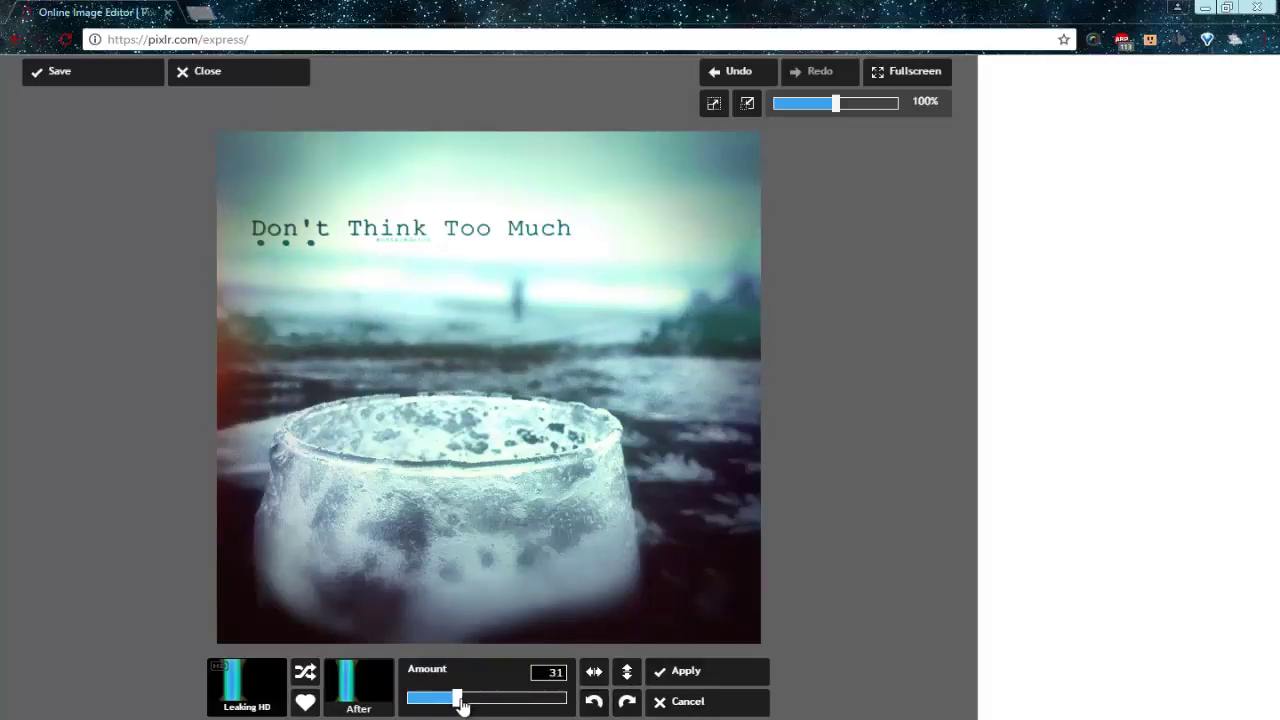
{"action": "left_click", "coordinate": [743, 680]}
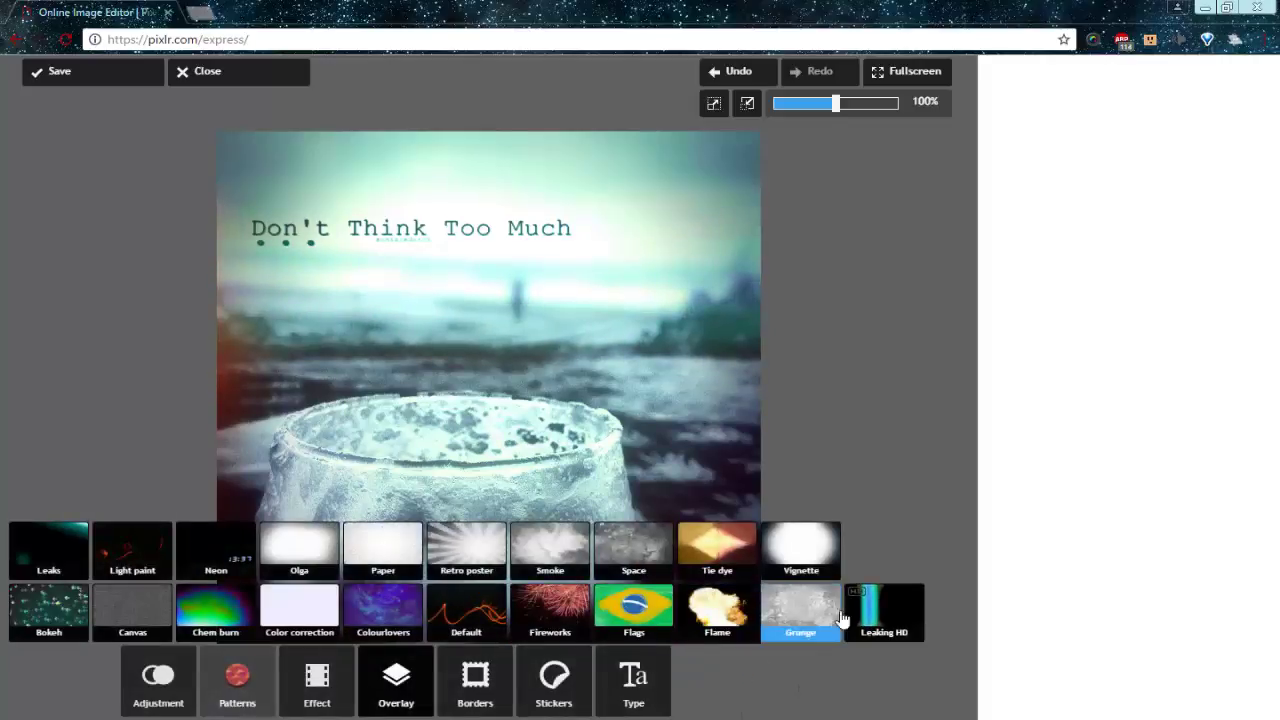
Preview the Smoke overlays Above, Angry, Cobal, Deep and Doom on the photo
{"action": "left_click", "coordinate": [553, 552]}
{"action": "left_click", "coordinate": [372, 688]}
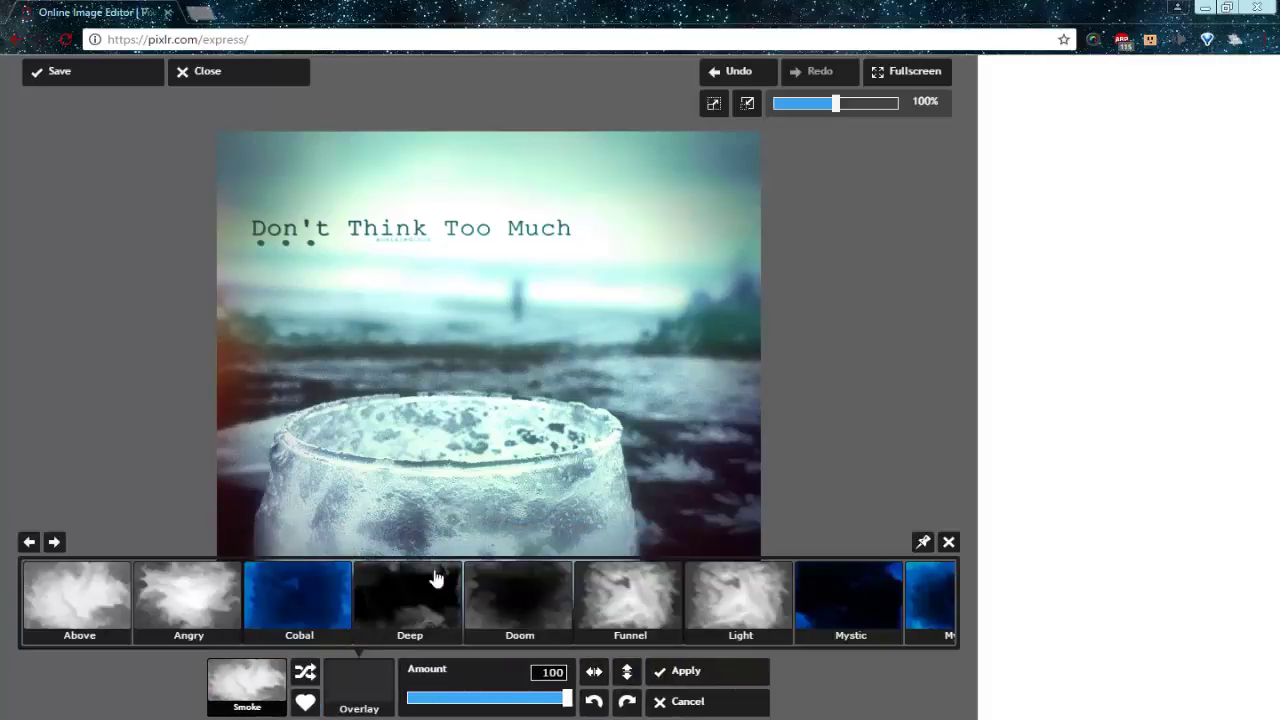
{"action": "left_click", "coordinate": [120, 603]}
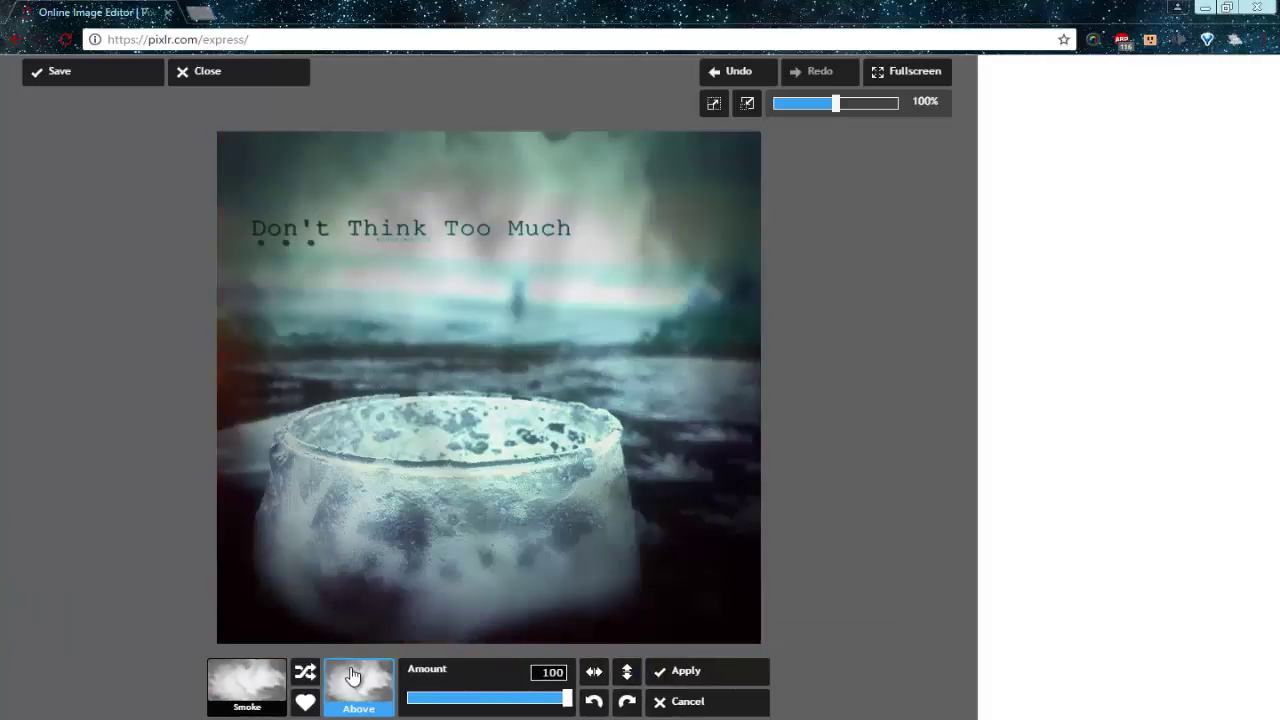
{"action": "left_click", "coordinate": [358, 686]}
{"action": "left_click", "coordinate": [222, 600]}
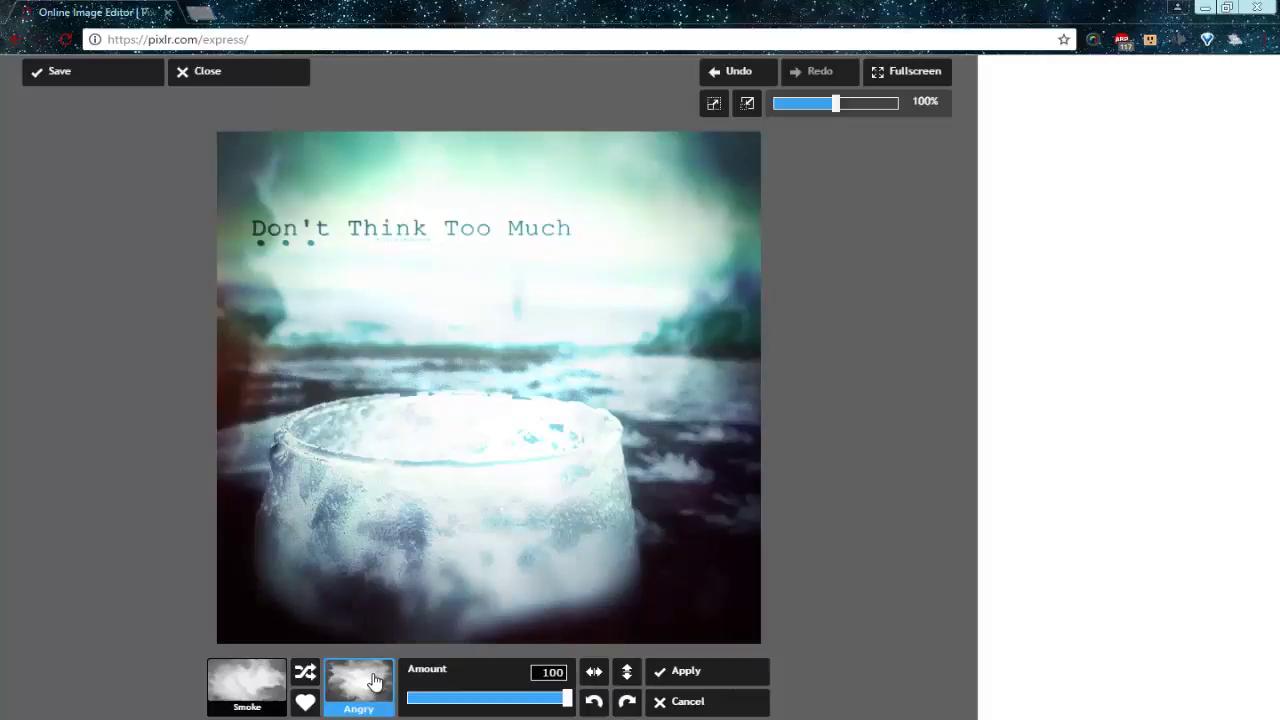
{"action": "left_click", "coordinate": [358, 686]}
{"action": "left_click", "coordinate": [316, 619]}
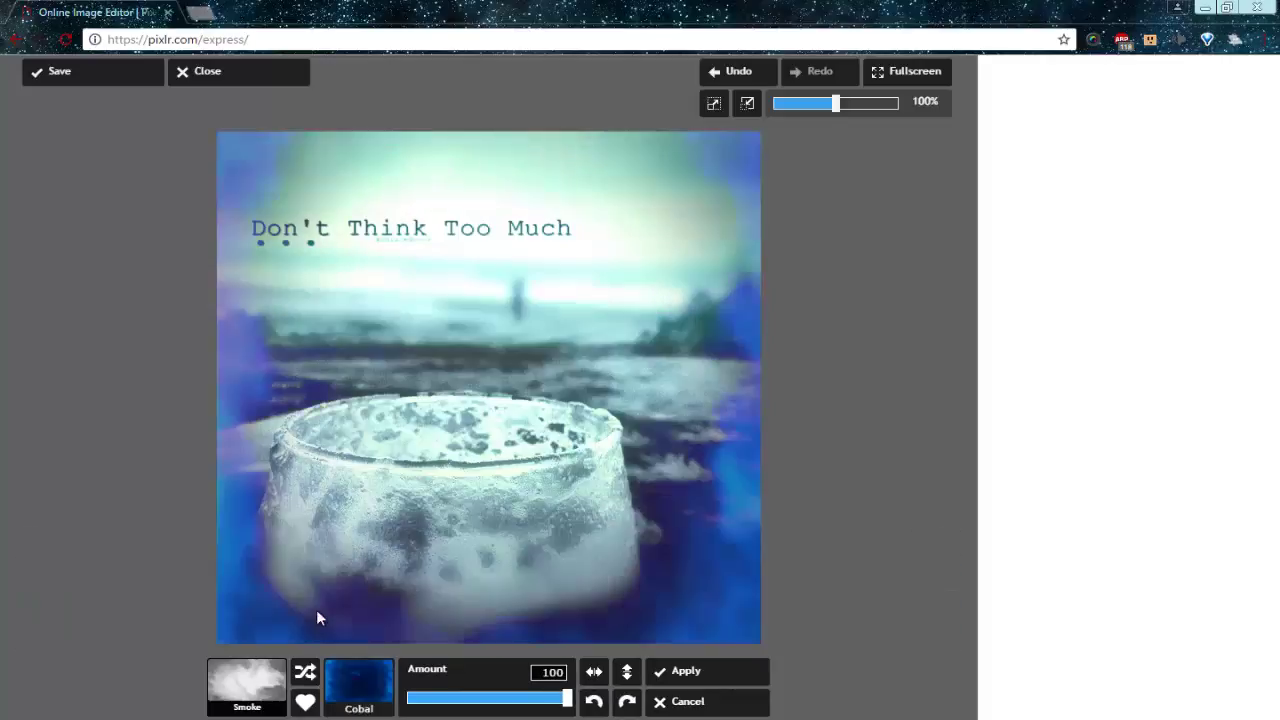
{"action": "left_click", "coordinate": [378, 686]}
{"action": "left_click", "coordinate": [419, 617]}
{"action": "left_click", "coordinate": [371, 680]}
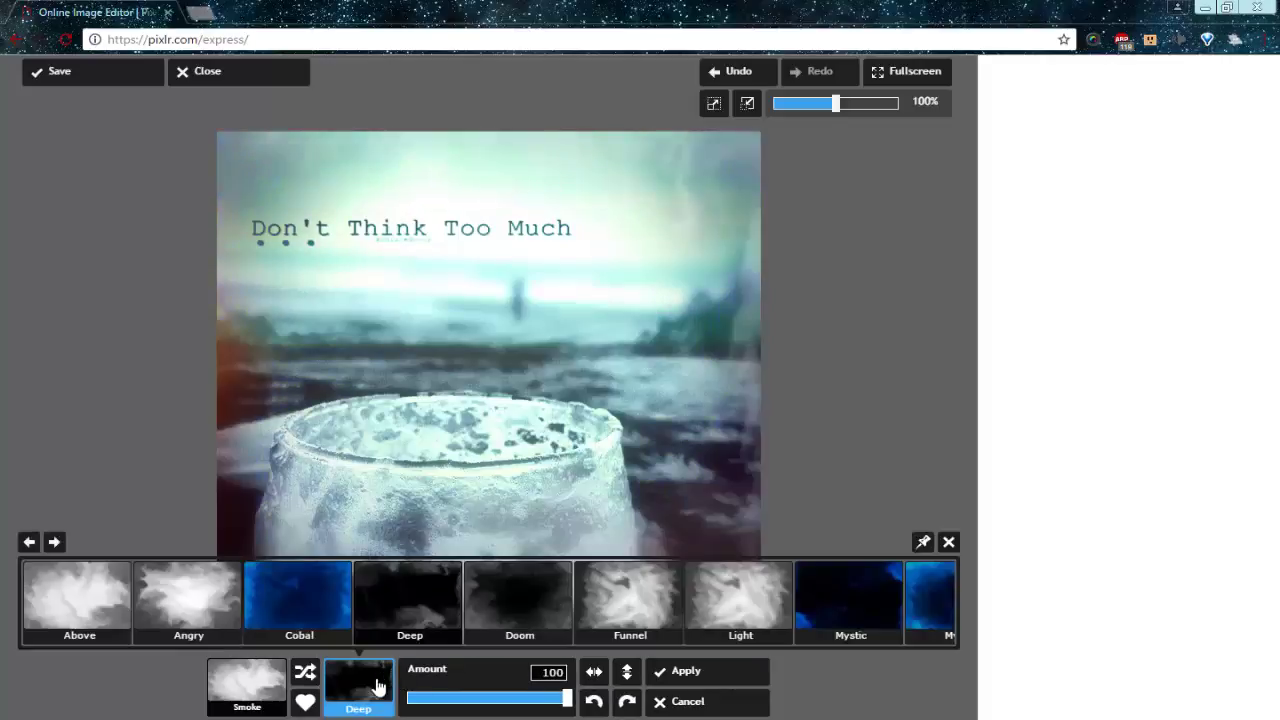
{"action": "left_click", "coordinate": [497, 592]}
Try the Smoke overlay Funnel on the photo with its amount lowered to under half strength, and cancel it
{"action": "left_click", "coordinate": [380, 686]}
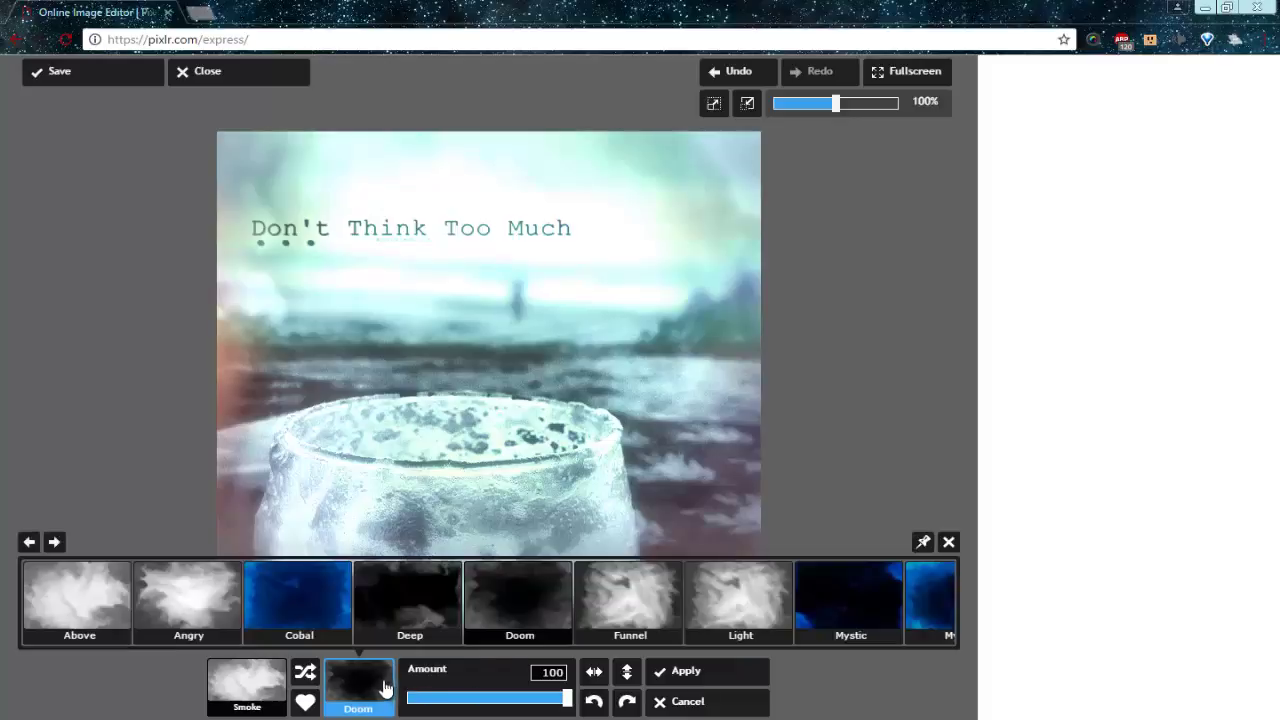
{"action": "left_click", "coordinate": [632, 600]}
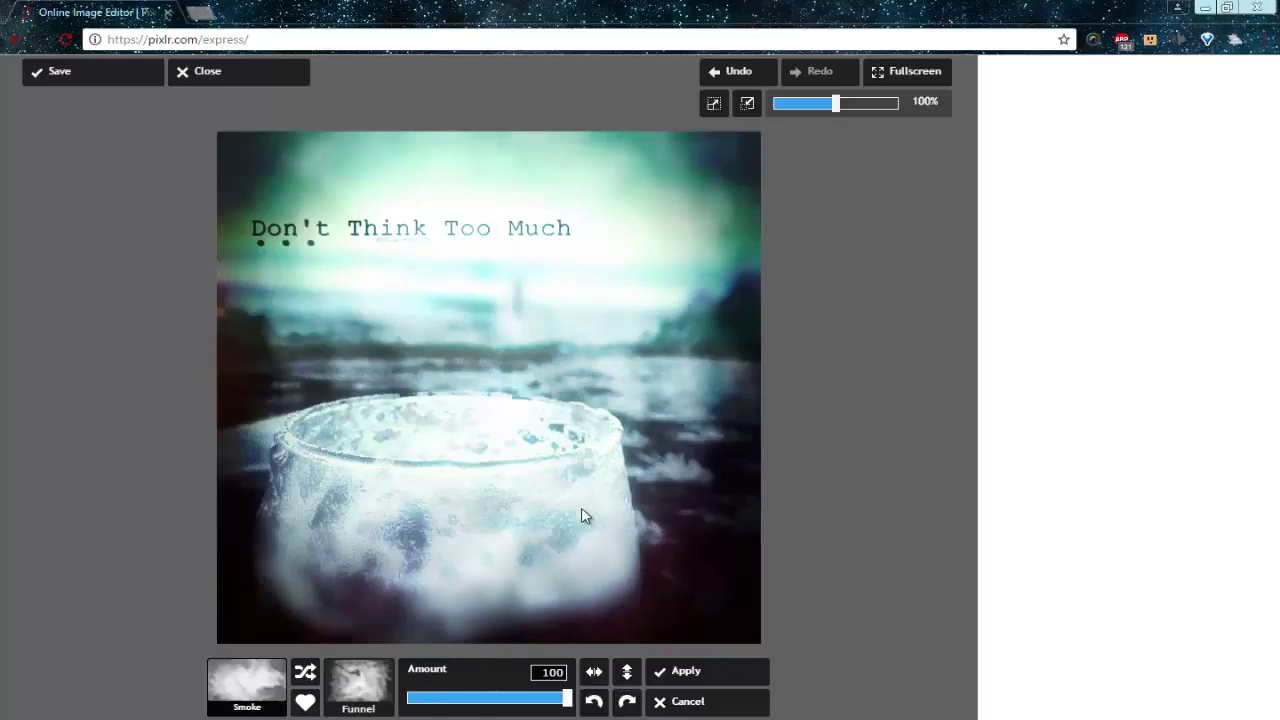
{"action": "left_click_drag", "start_coordinate": [560, 709], "coordinate": [488, 712]}
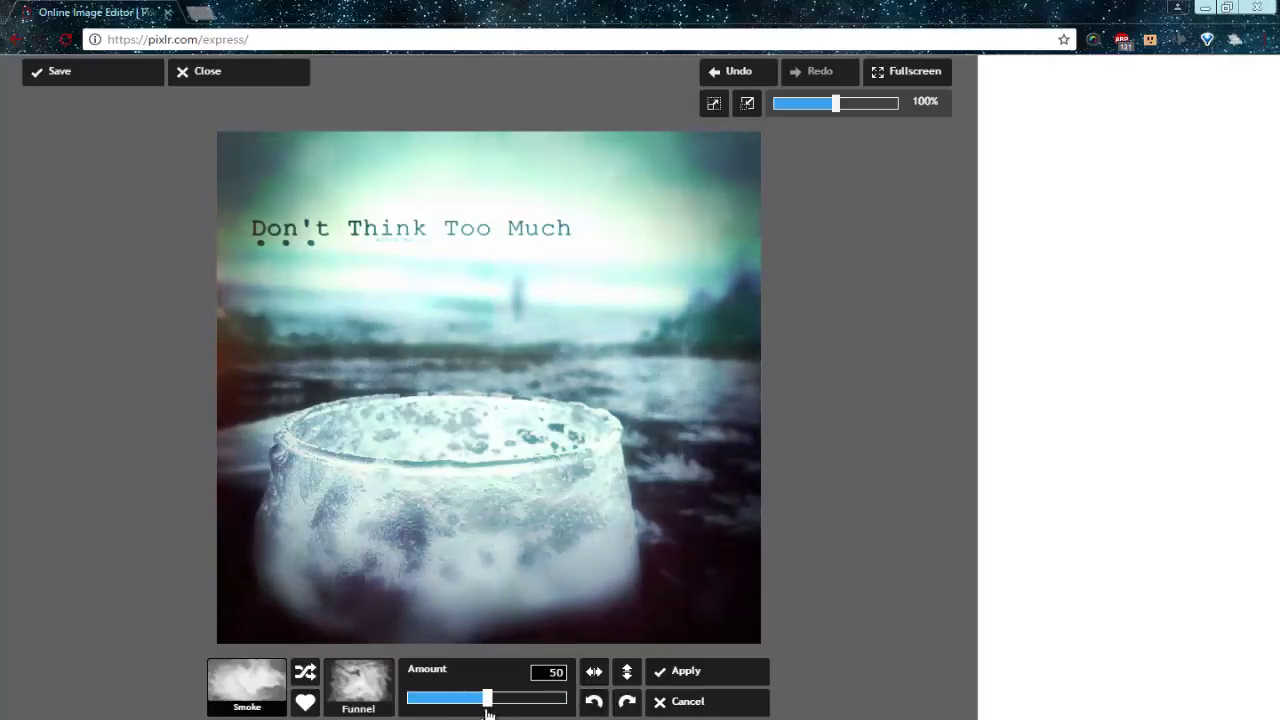
{"action": "left_click_drag", "start_coordinate": [487, 700], "coordinate": [467, 700]}
{"action": "left_click", "coordinate": [746, 702]}
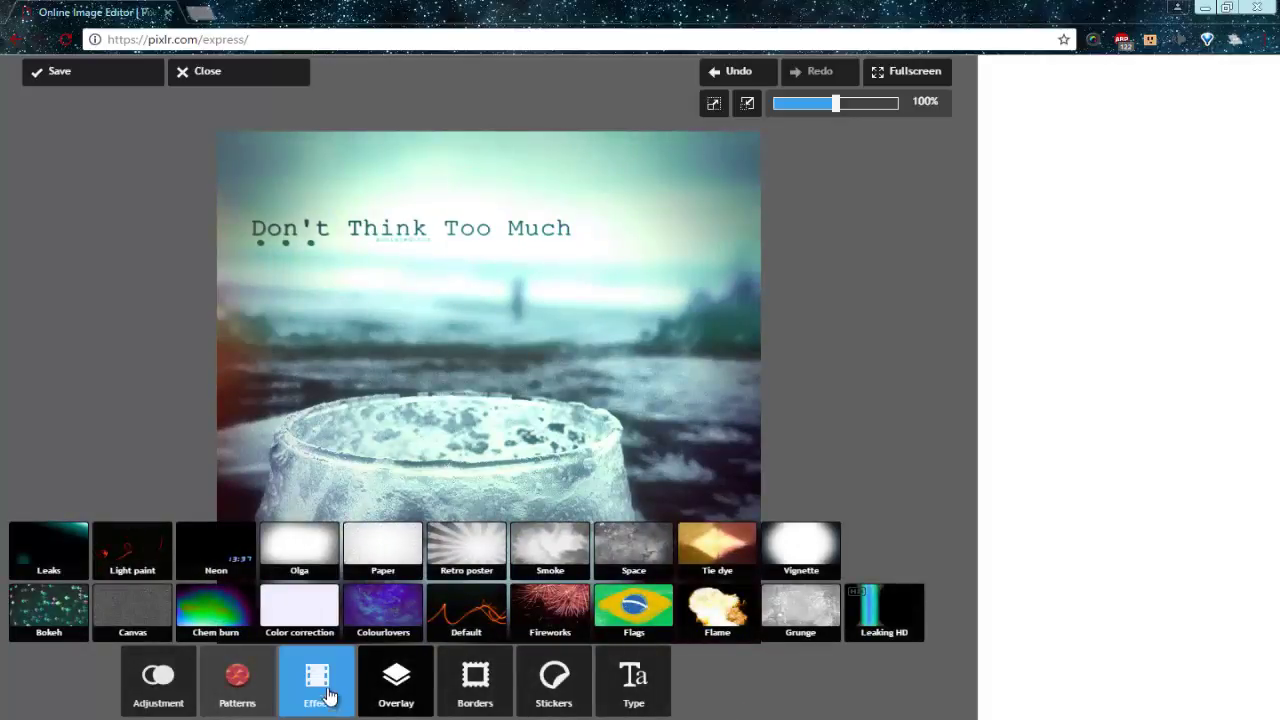
{"action": "left_click", "coordinate": [395, 683]}
{"action": "left_click", "coordinate": [395, 683]}
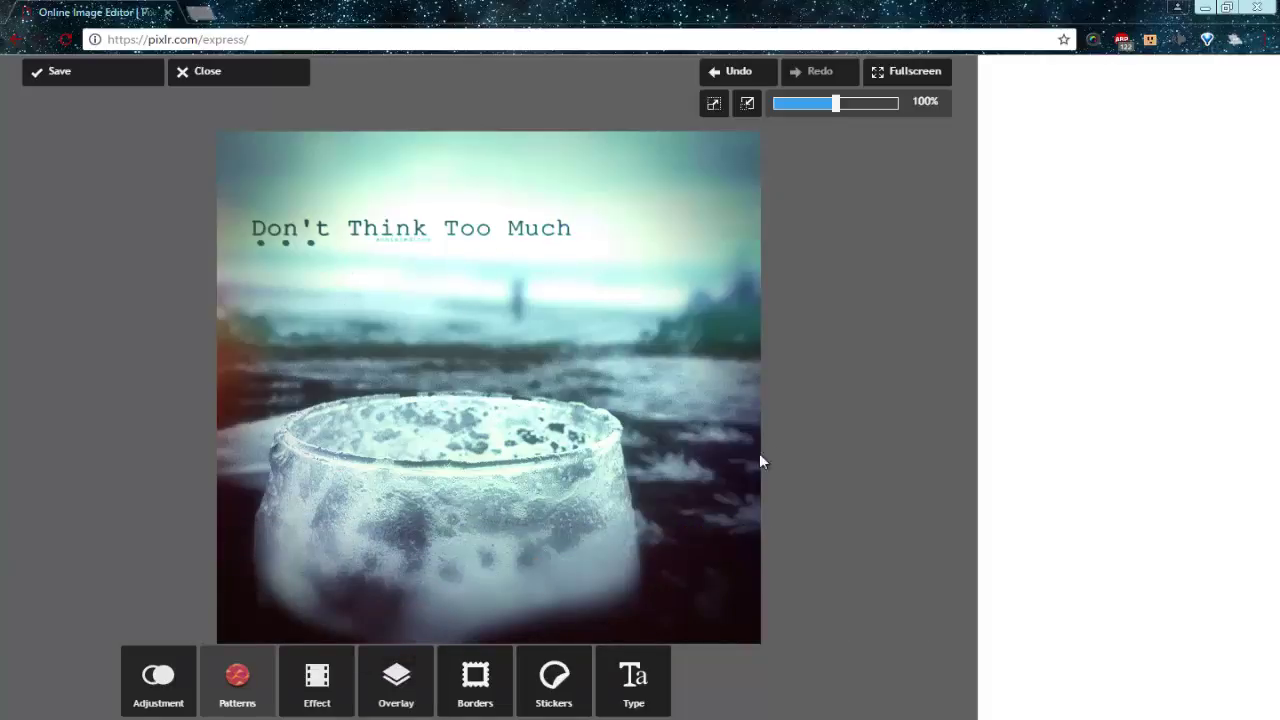
Apply a Contrast adjustment to the photo with brightness -9 and contrast 21
{"action": "left_click", "coordinate": [171, 678]}
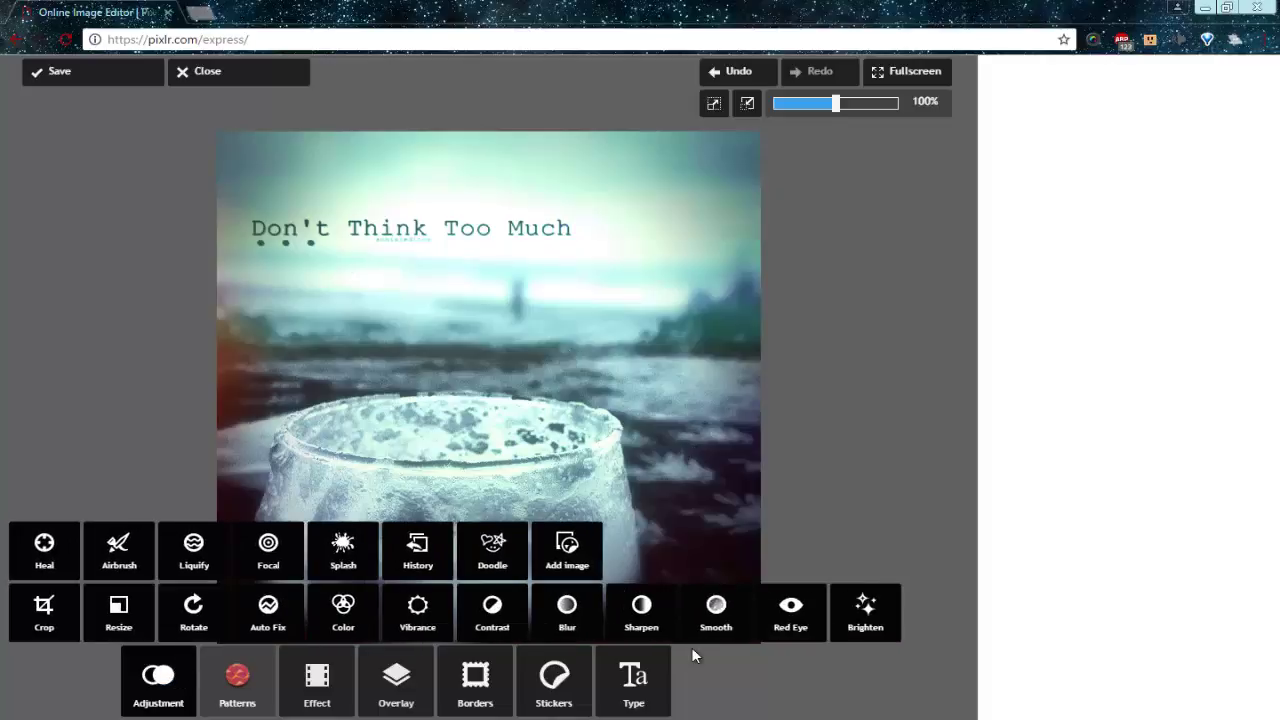
{"action": "left_click", "coordinate": [490, 612]}
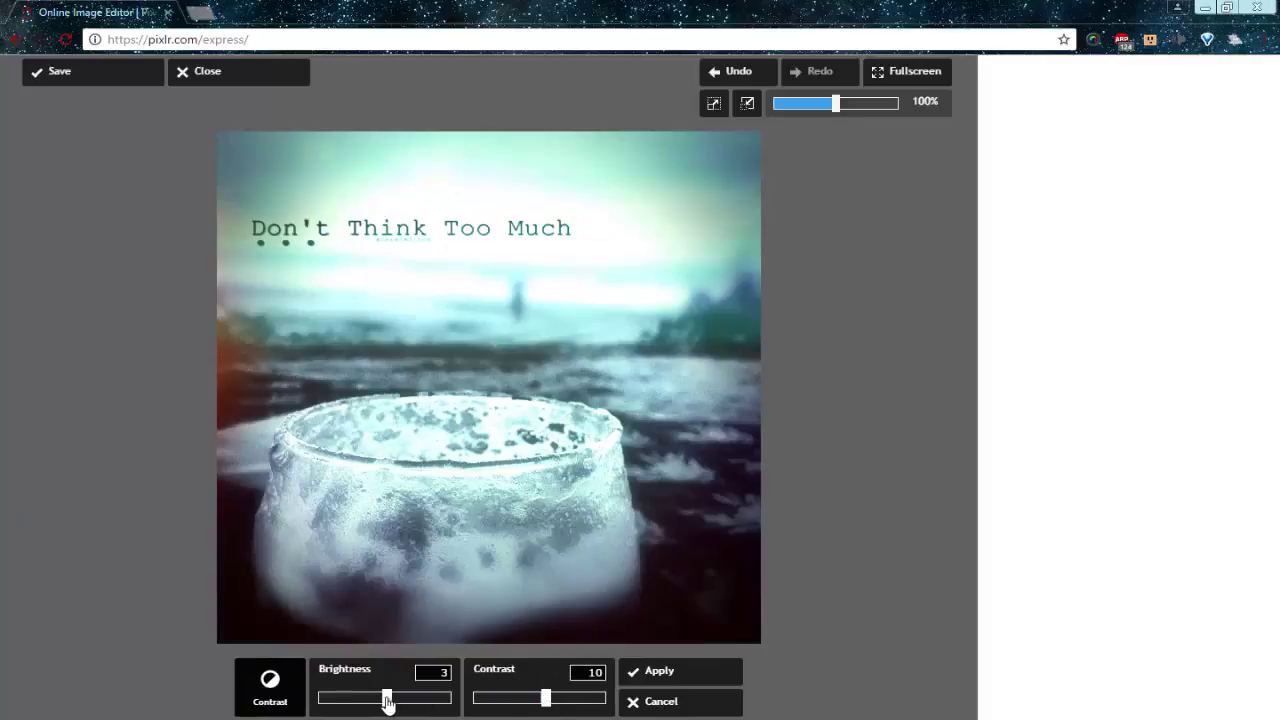
{"action": "left_click_drag", "start_coordinate": [387, 701], "coordinate": [379, 703]}
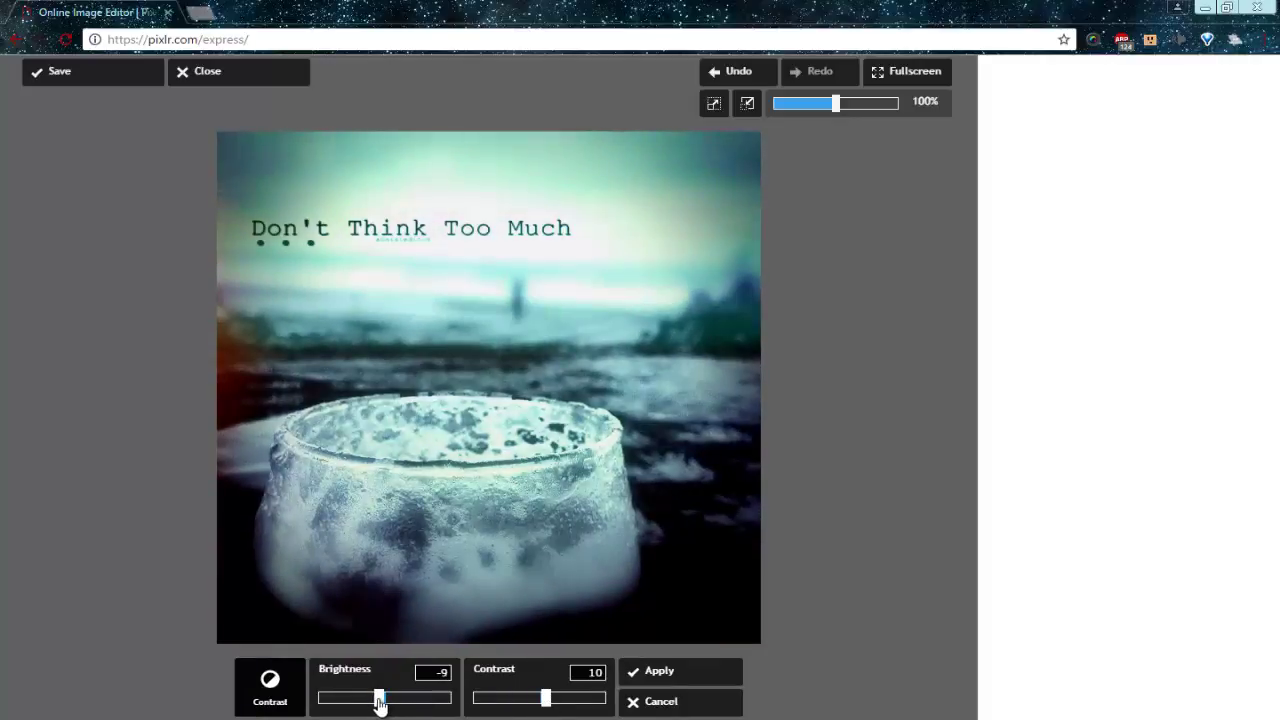
{"action": "left_click_drag", "start_coordinate": [548, 706], "coordinate": [556, 708]}
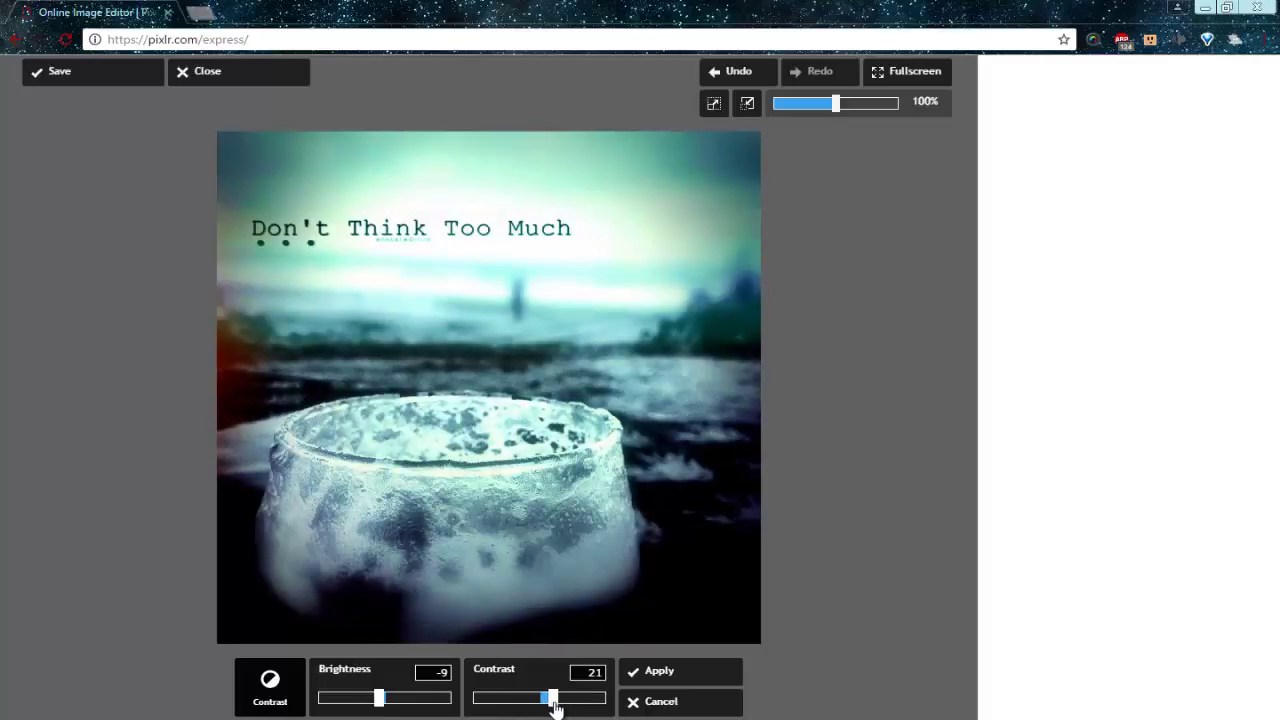
{"action": "left_click", "coordinate": [712, 675]}
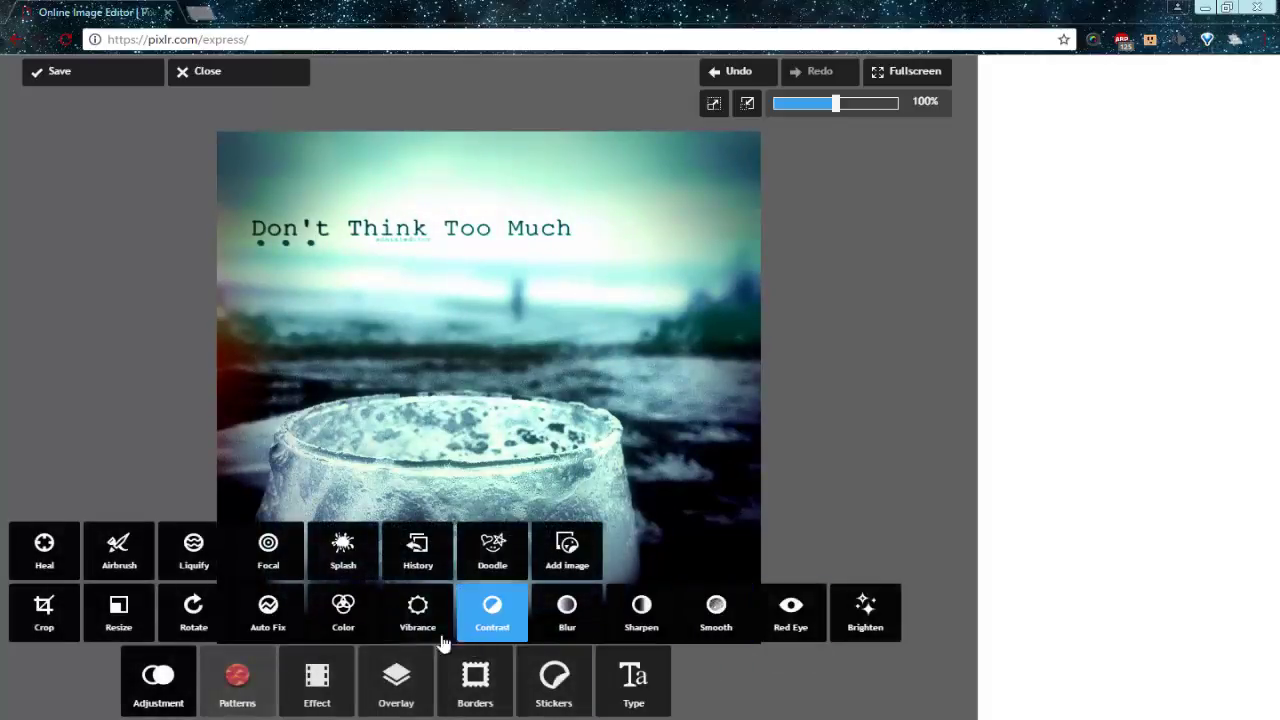
Apply a Color adjustment to the photo with hue -6, saturation close to 0 and lightness -9
{"action": "left_click", "coordinate": [343, 610]}
{"action": "left_click_drag", "start_coordinate": [462, 698], "coordinate": [474, 708]}
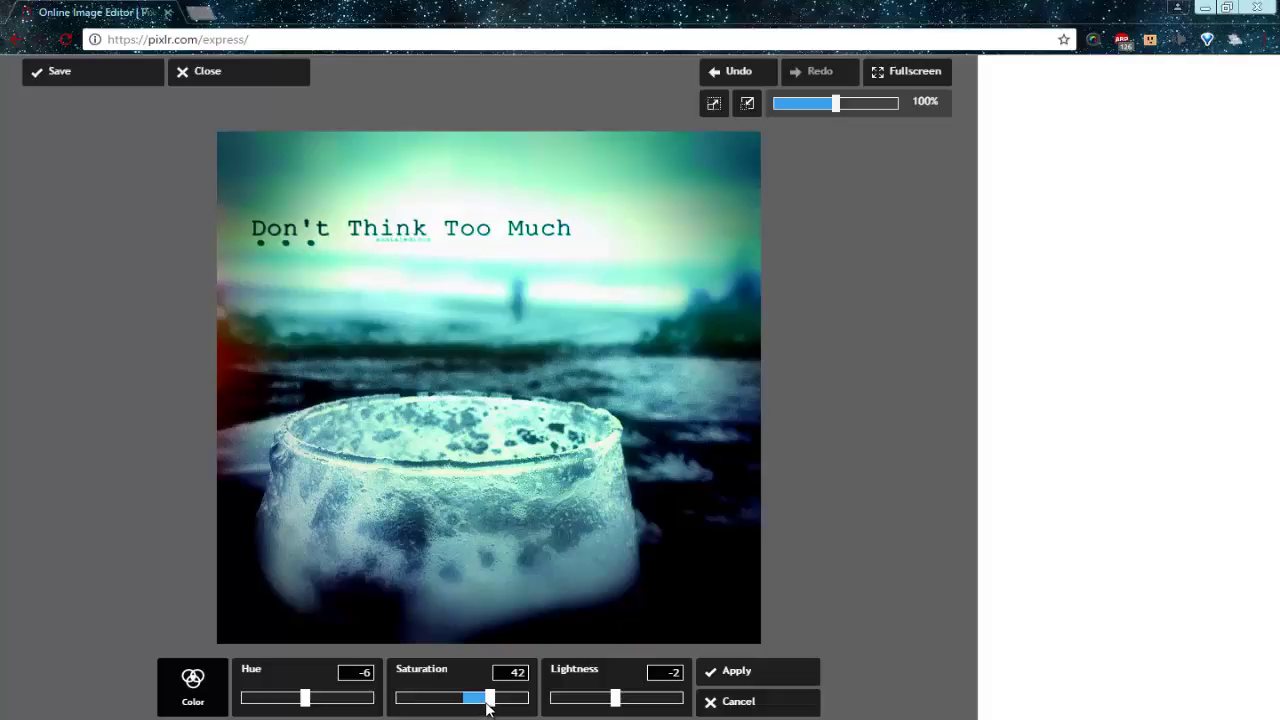
{"action": "mouse_move", "coordinate": [478, 704]}
{"action": "left_mouse_down"}
{"action": "mouse_move", "coordinate": [452, 706]}
{"action": "mouse_move", "coordinate": [463, 708]}
{"action": "left_mouse_up"}
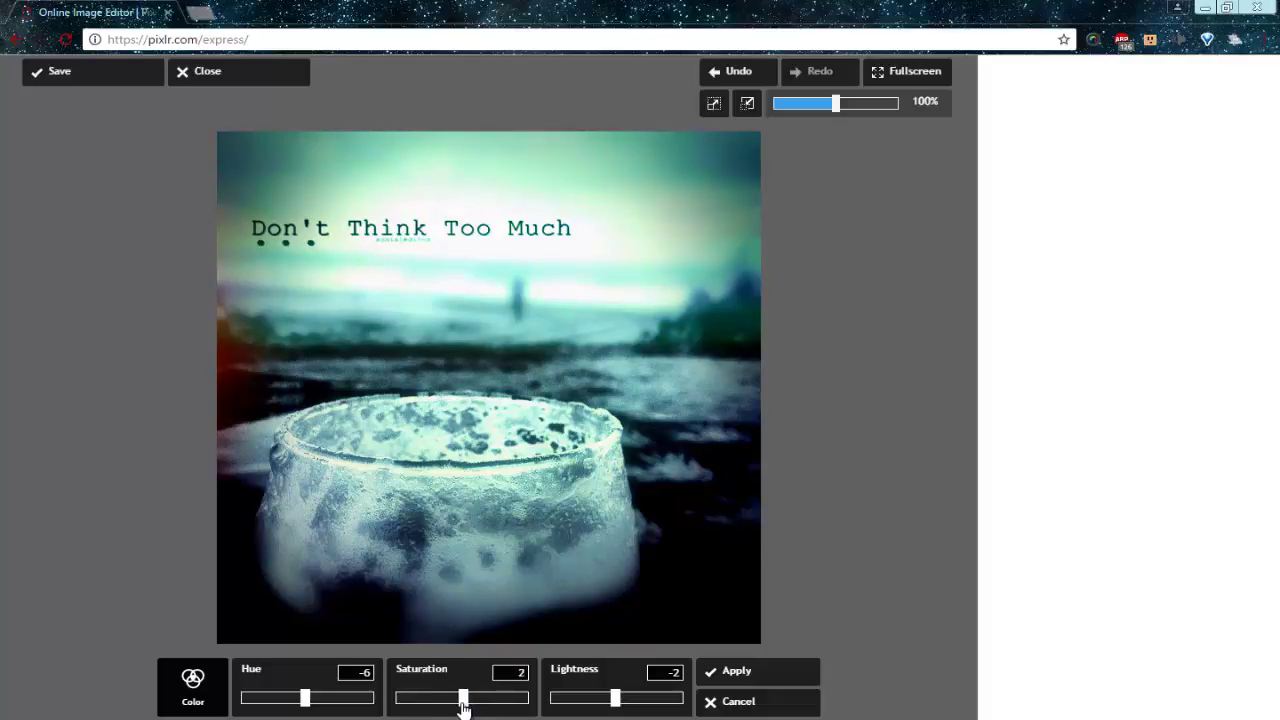
{"action": "left_click", "coordinate": [522, 672]}
{"action": "type", "text": "0"}
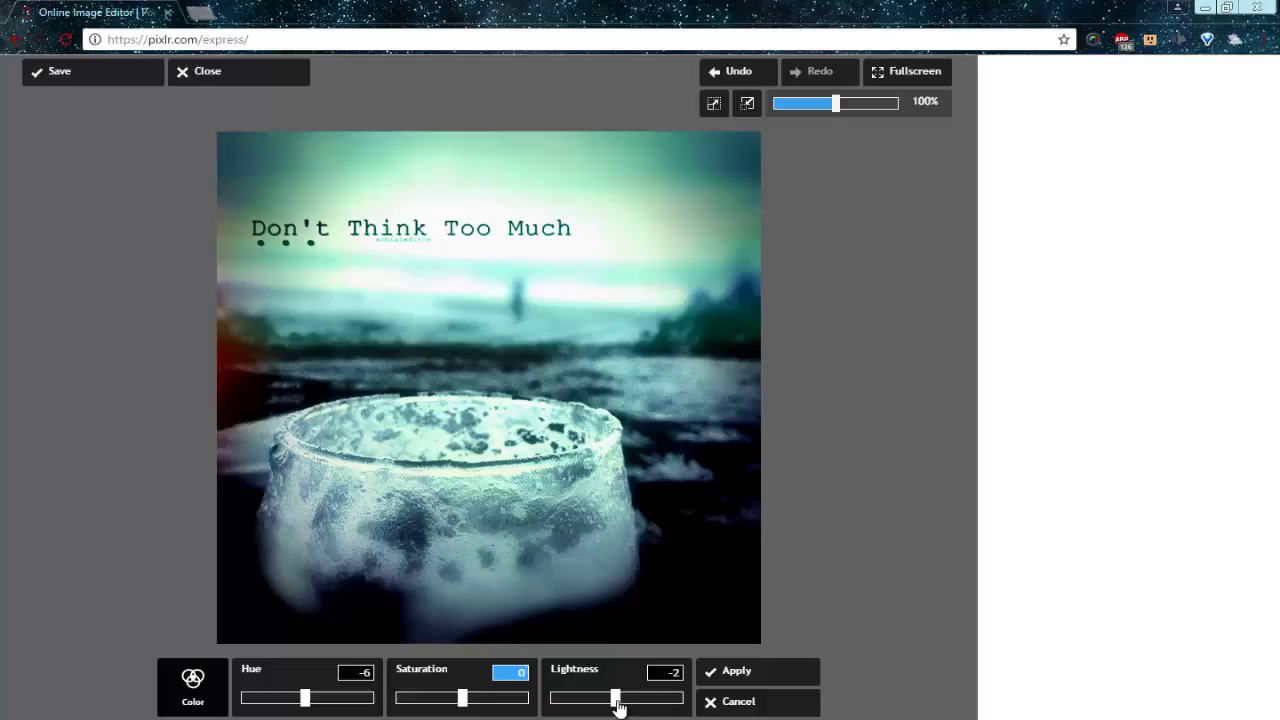
{"action": "left_click_drag", "start_coordinate": [617, 707], "coordinate": [614, 707]}
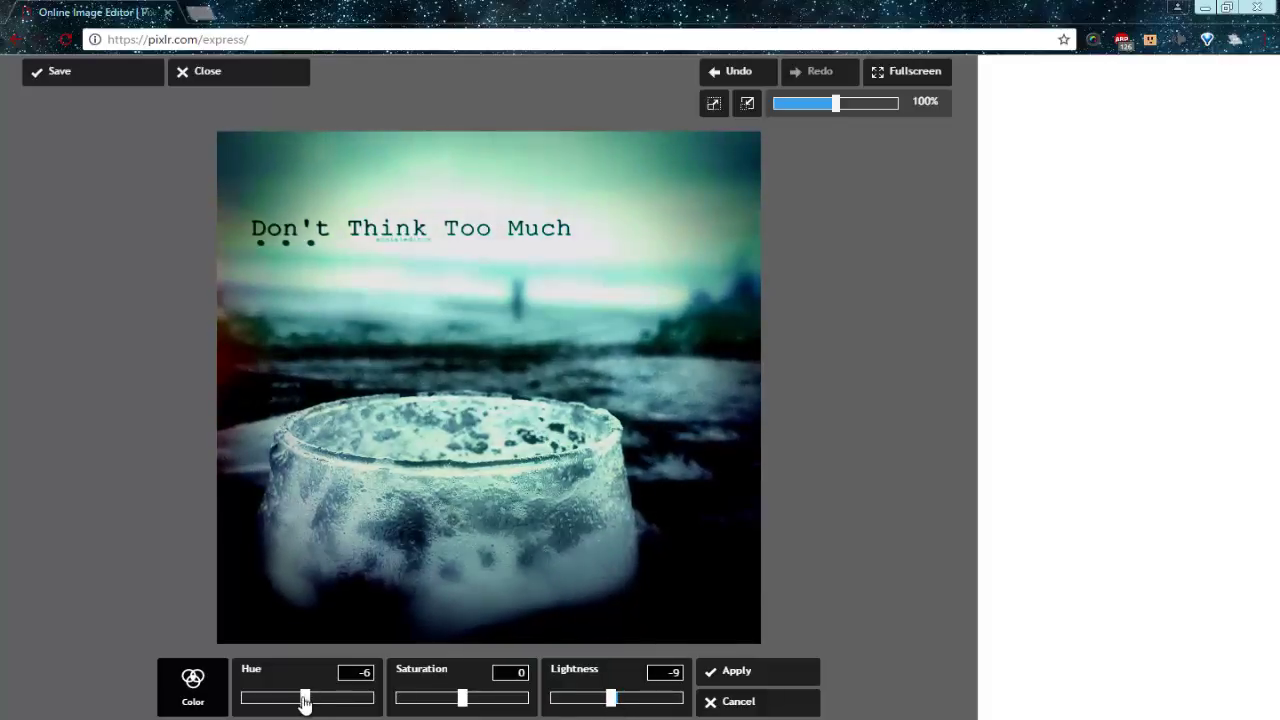
{"action": "left_click_drag", "start_coordinate": [464, 700], "coordinate": [466, 706]}
{"action": "left_click", "coordinate": [740, 671]}
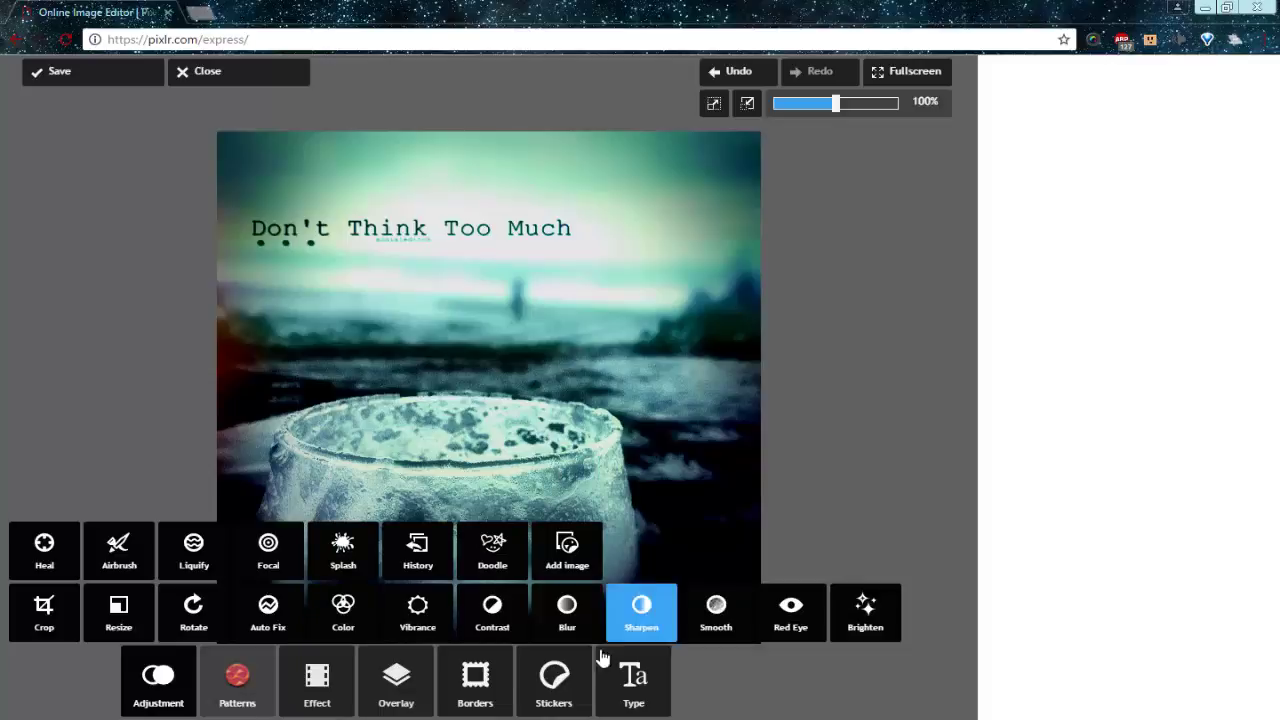
Preview the Grunge border Candy on the photo, and apply the Grunge border Film at amount 75
{"action": "left_click", "coordinate": [476, 678]}
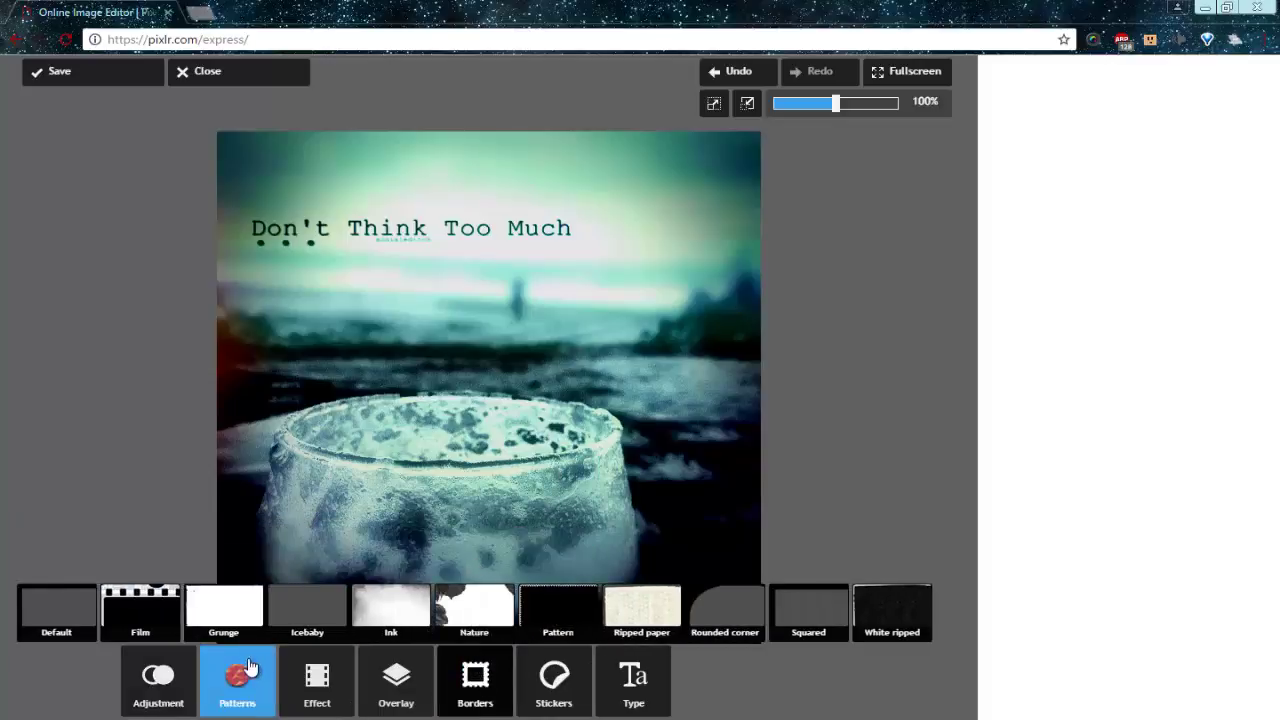
{"action": "left_click", "coordinate": [251, 622]}
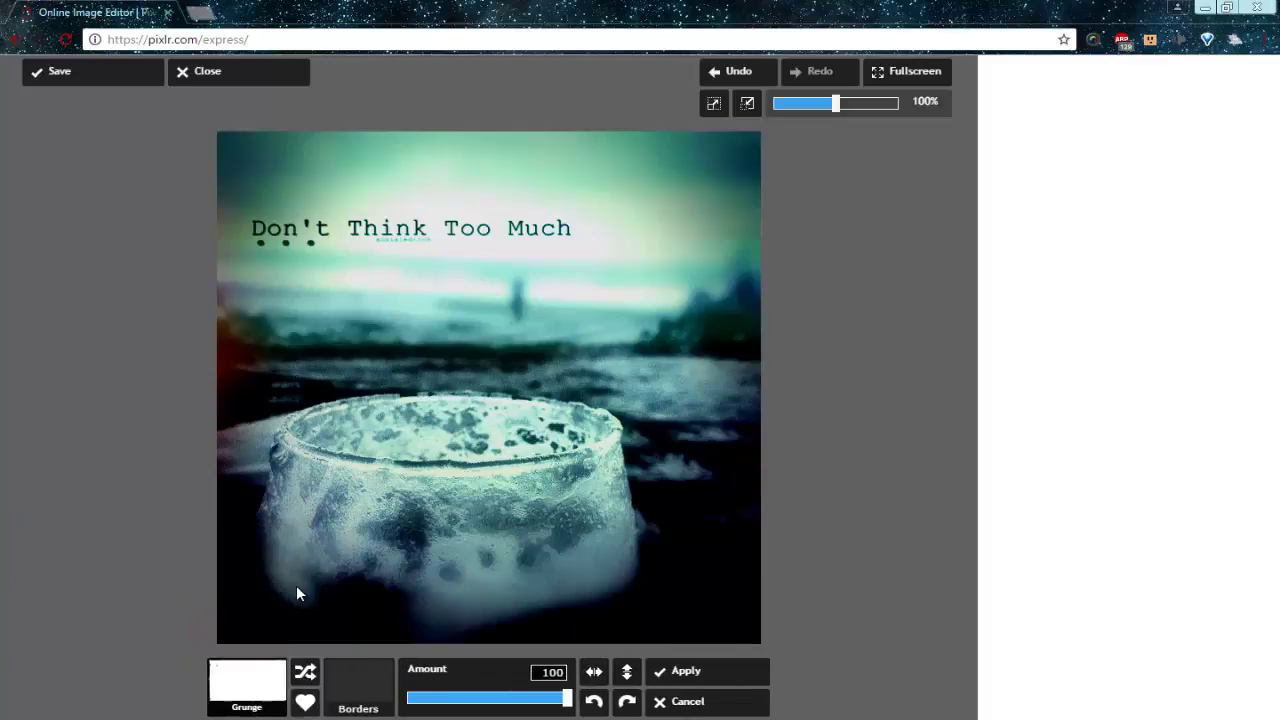
{"action": "left_click", "coordinate": [97, 605]}
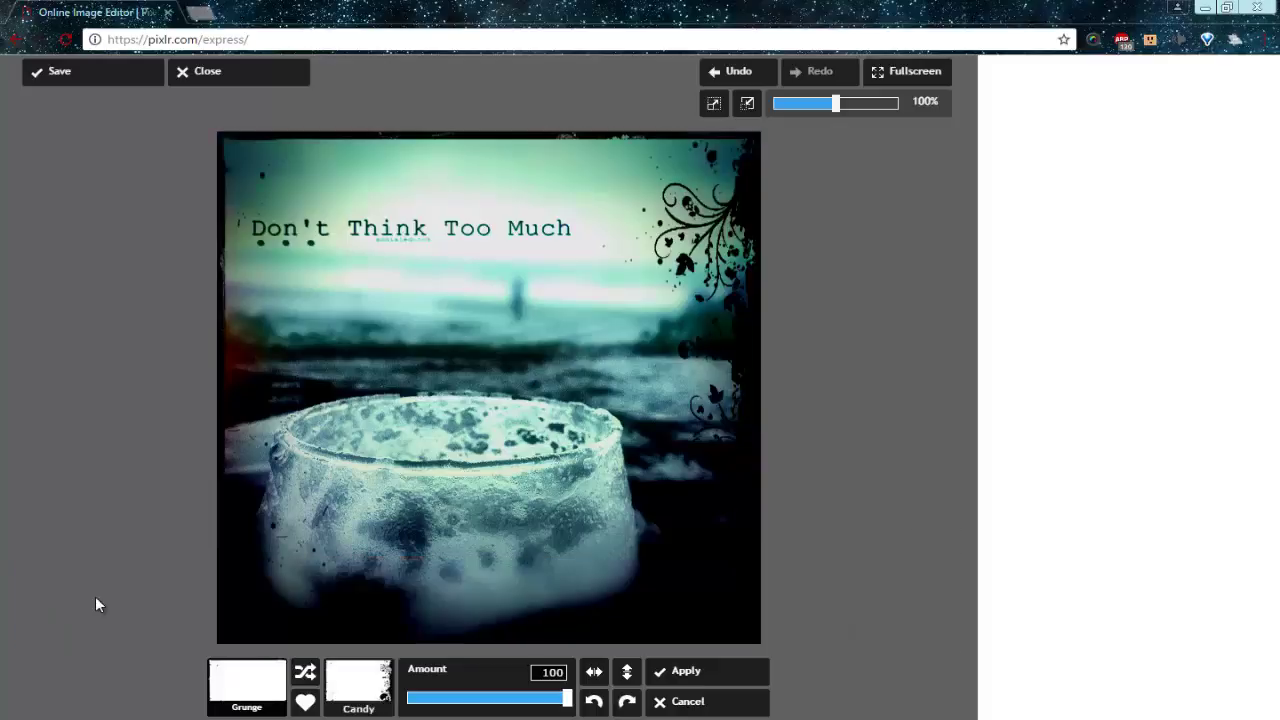
{"action": "left_click", "coordinate": [358, 688]}
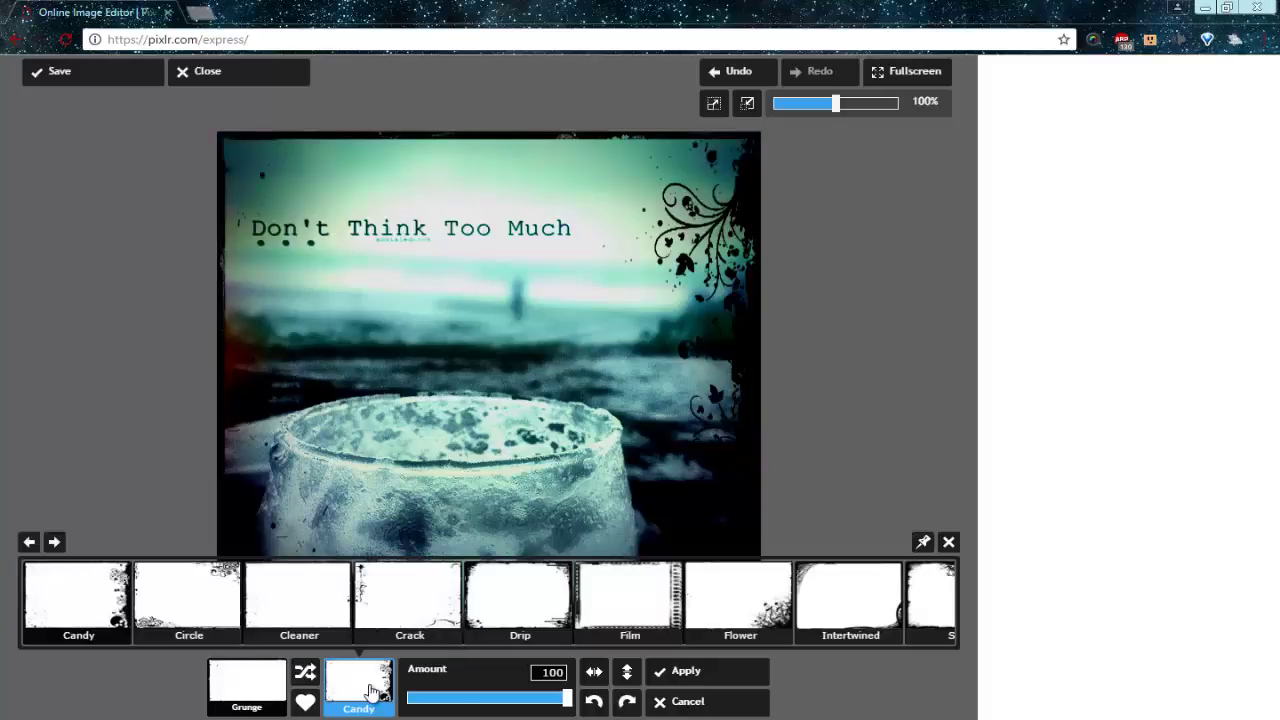
{"action": "left_click", "coordinate": [650, 612]}
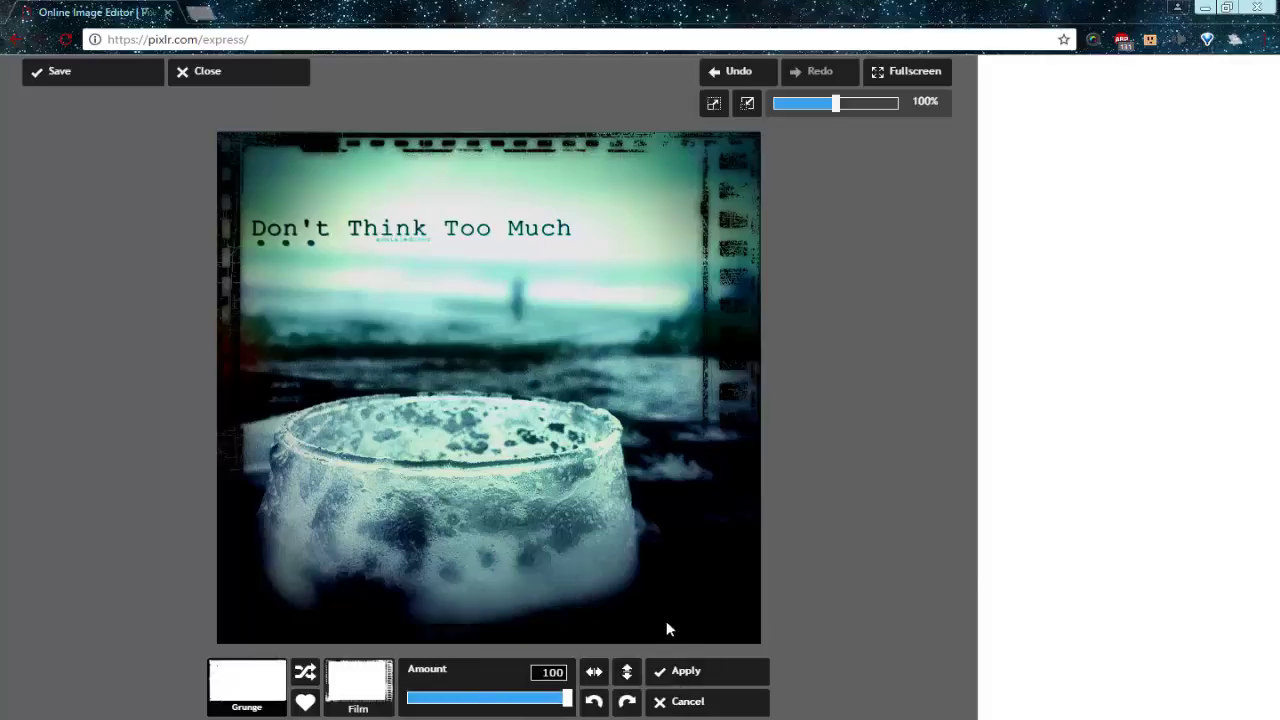
{"action": "left_click_drag", "start_coordinate": [569, 703], "coordinate": [527, 704]}
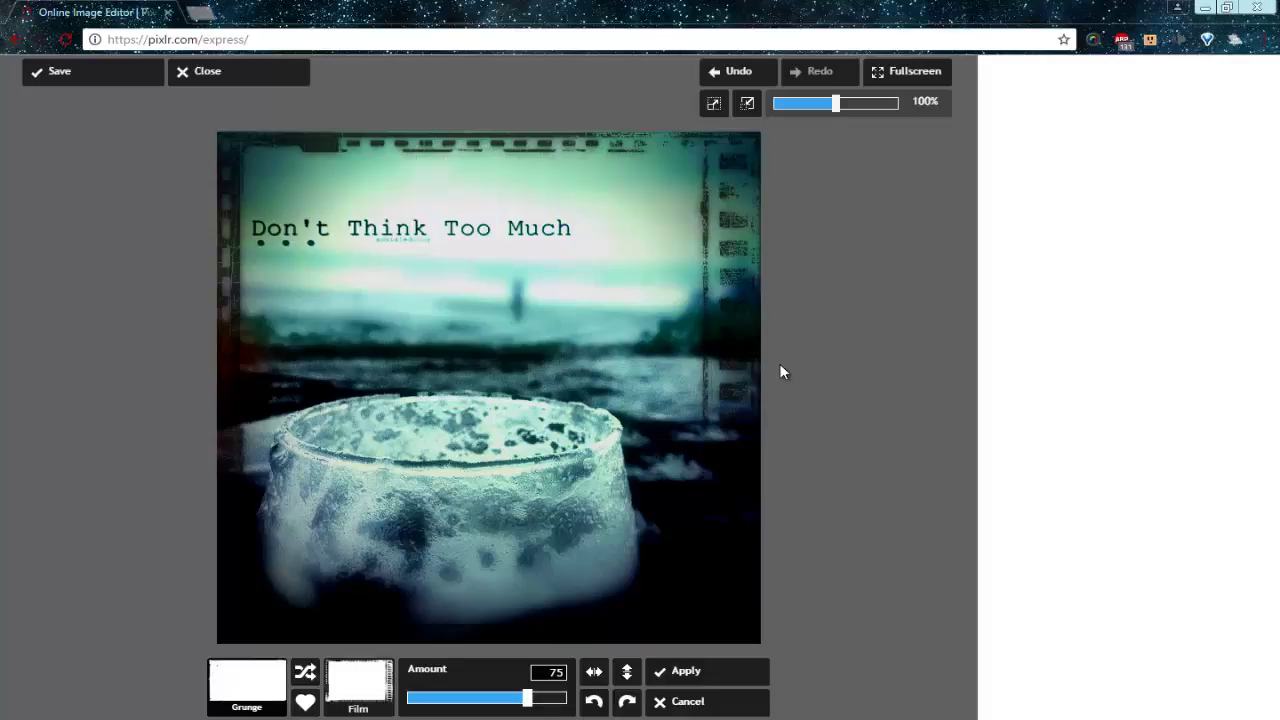
{"action": "left_click", "coordinate": [705, 684]}
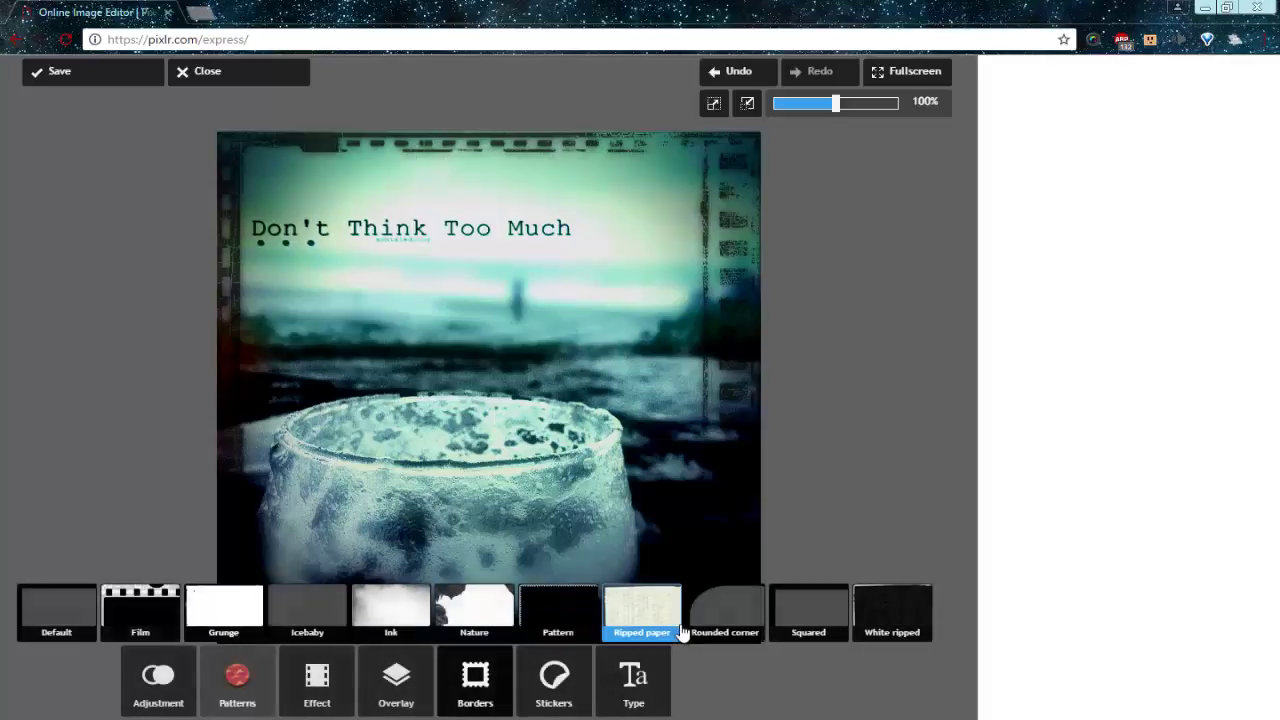
Start a new Grunge text on the photo and choose the font Sratch My Back
{"action": "left_click", "coordinate": [642, 694]}
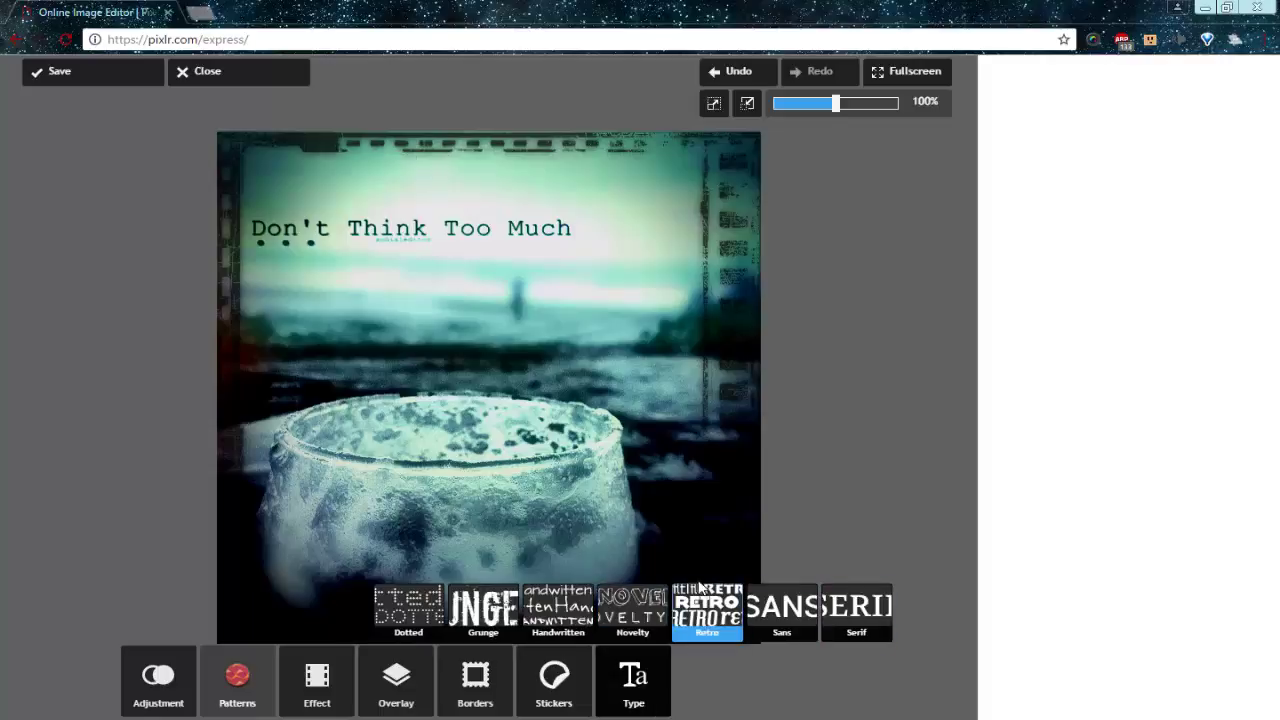
{"action": "left_click", "coordinate": [486, 612]}
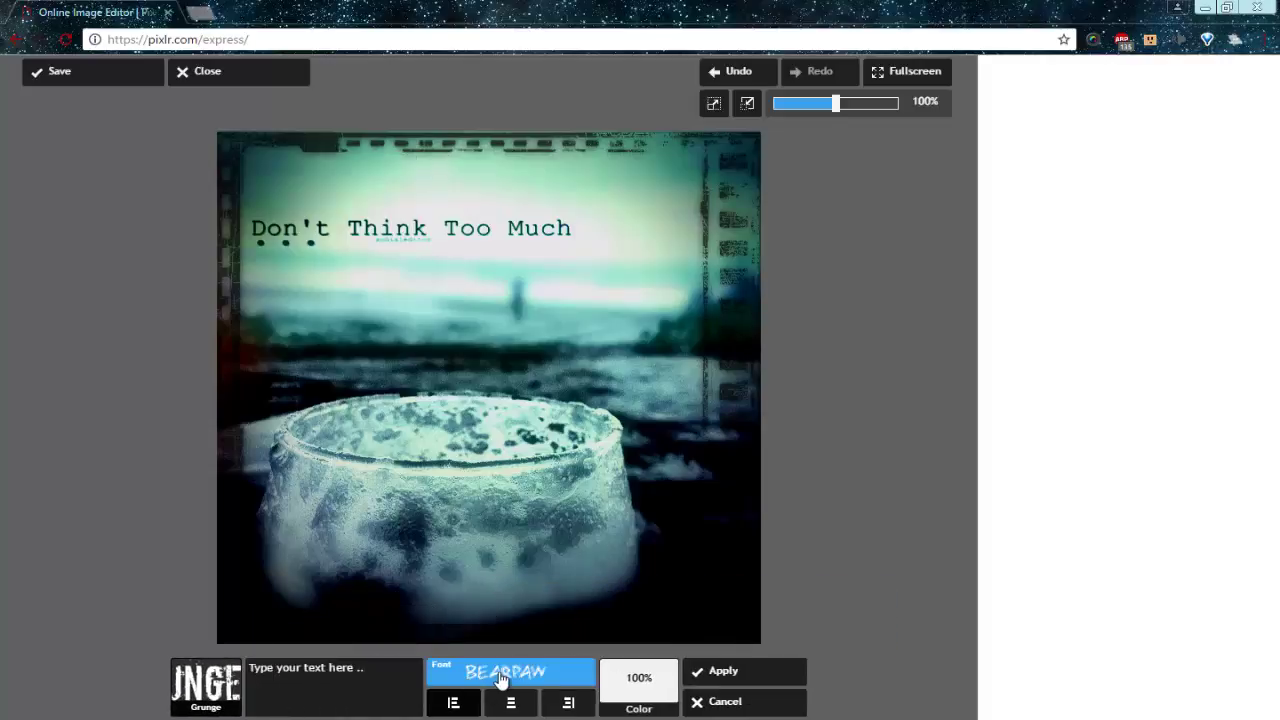
{"action": "left_click", "coordinate": [503, 675]}
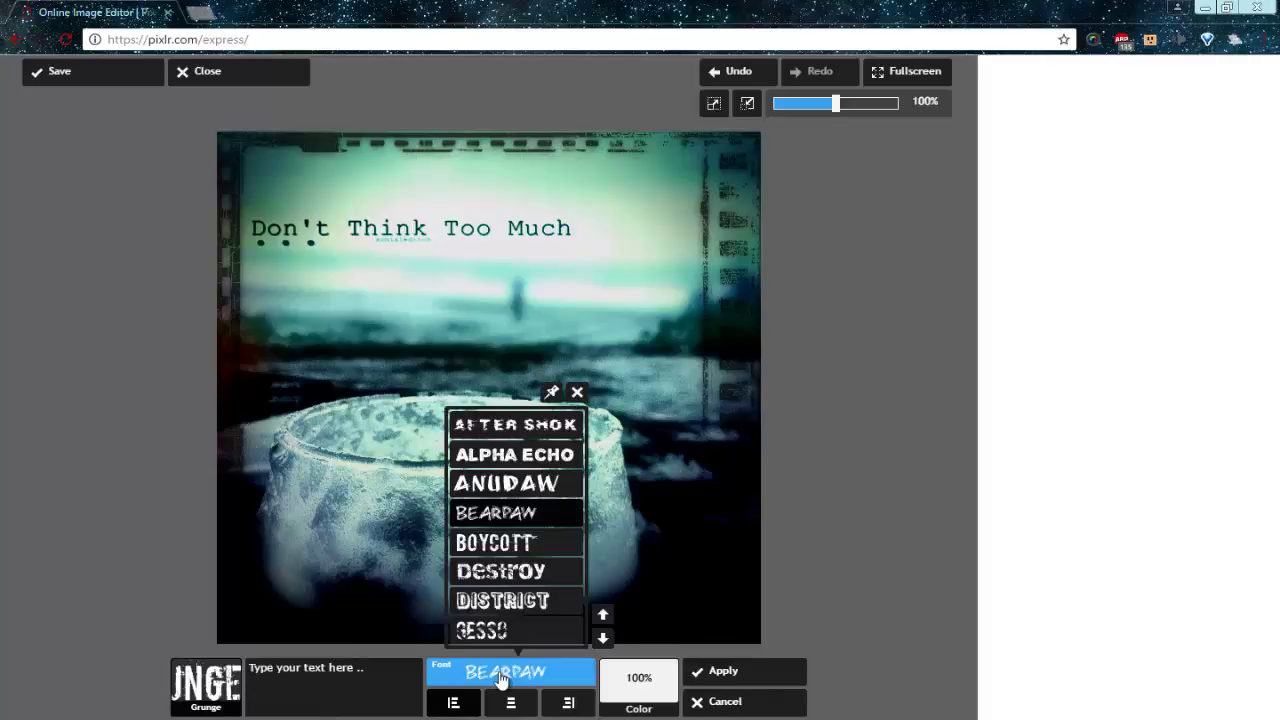
{"action": "left_click", "coordinate": [602, 638]}
{"action": "left_click", "coordinate": [602, 638]}
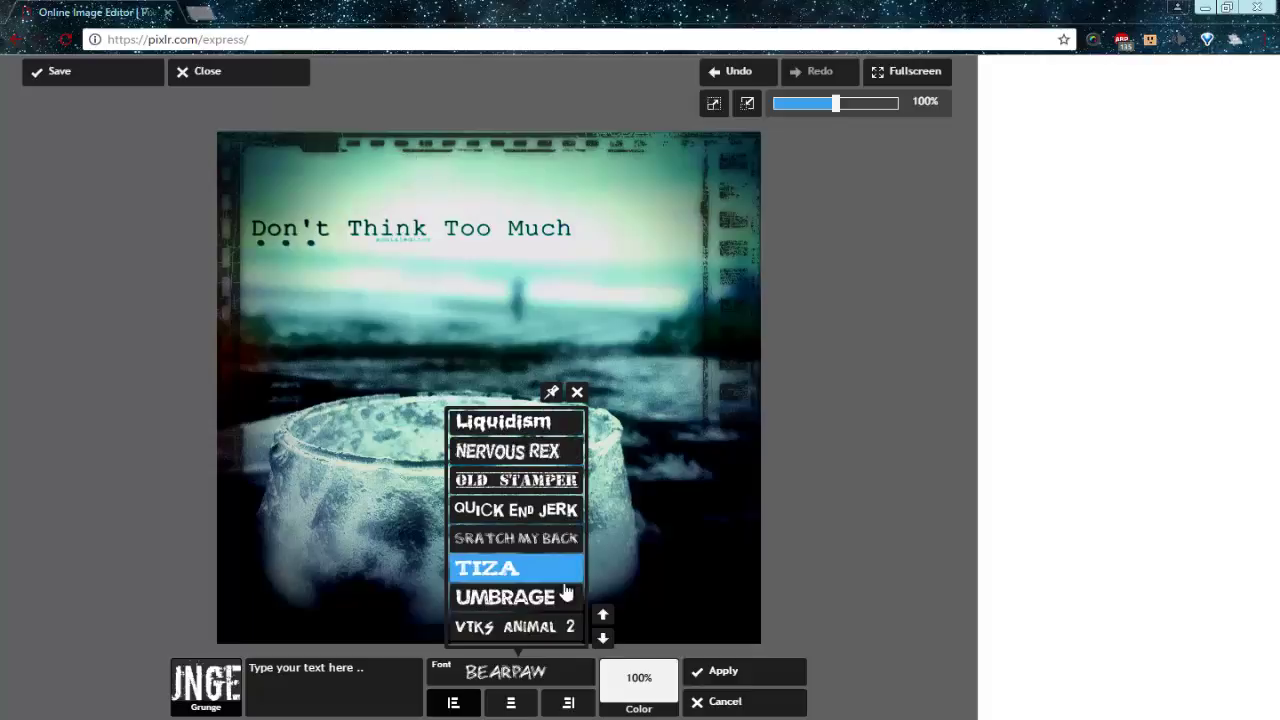
{"action": "left_click", "coordinate": [548, 540]}
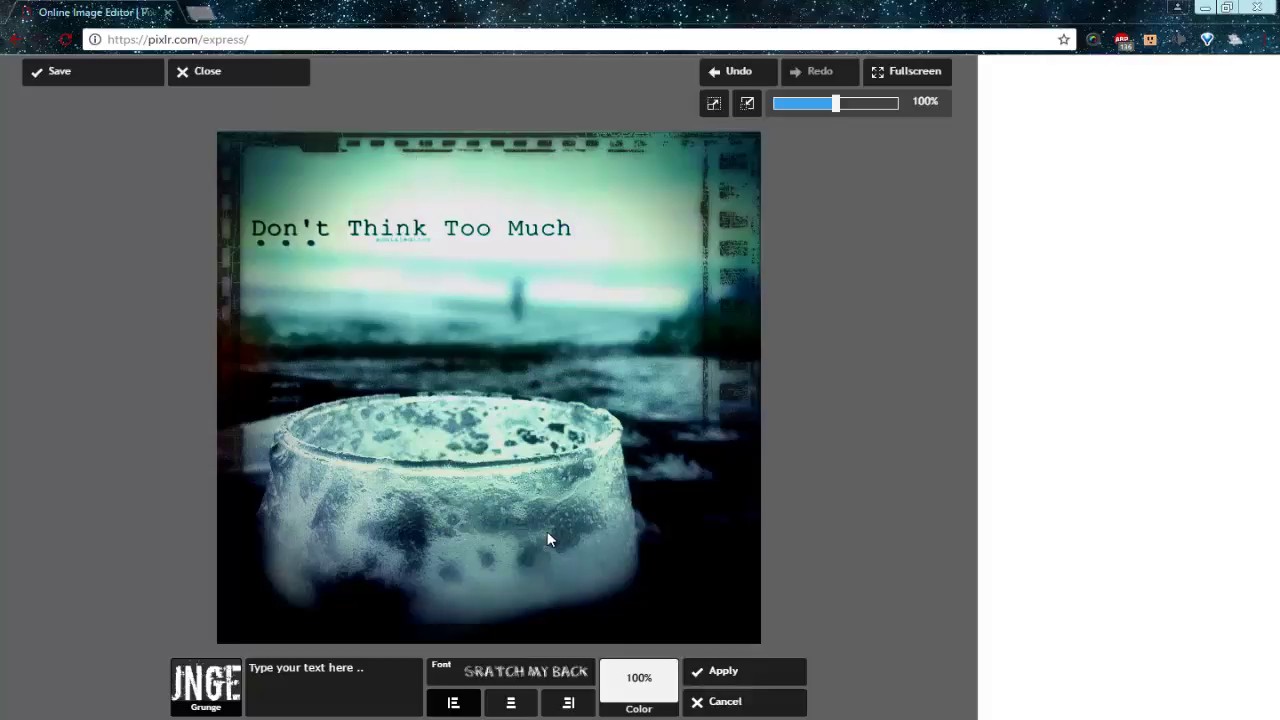
Enter the text "Dr" in black, shrink it to fit over the start of the word "Think", and apply it
{"action": "left_click", "coordinate": [344, 684]}
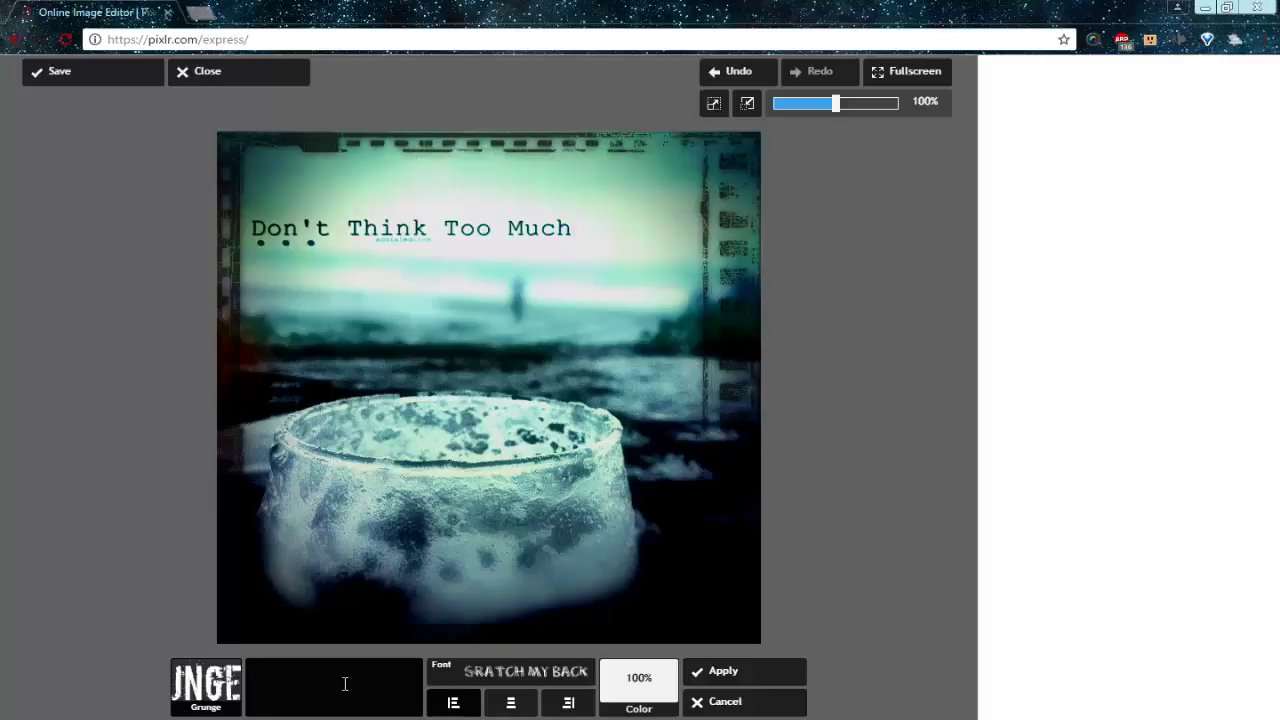
{"action": "type", "text": "Dr"}
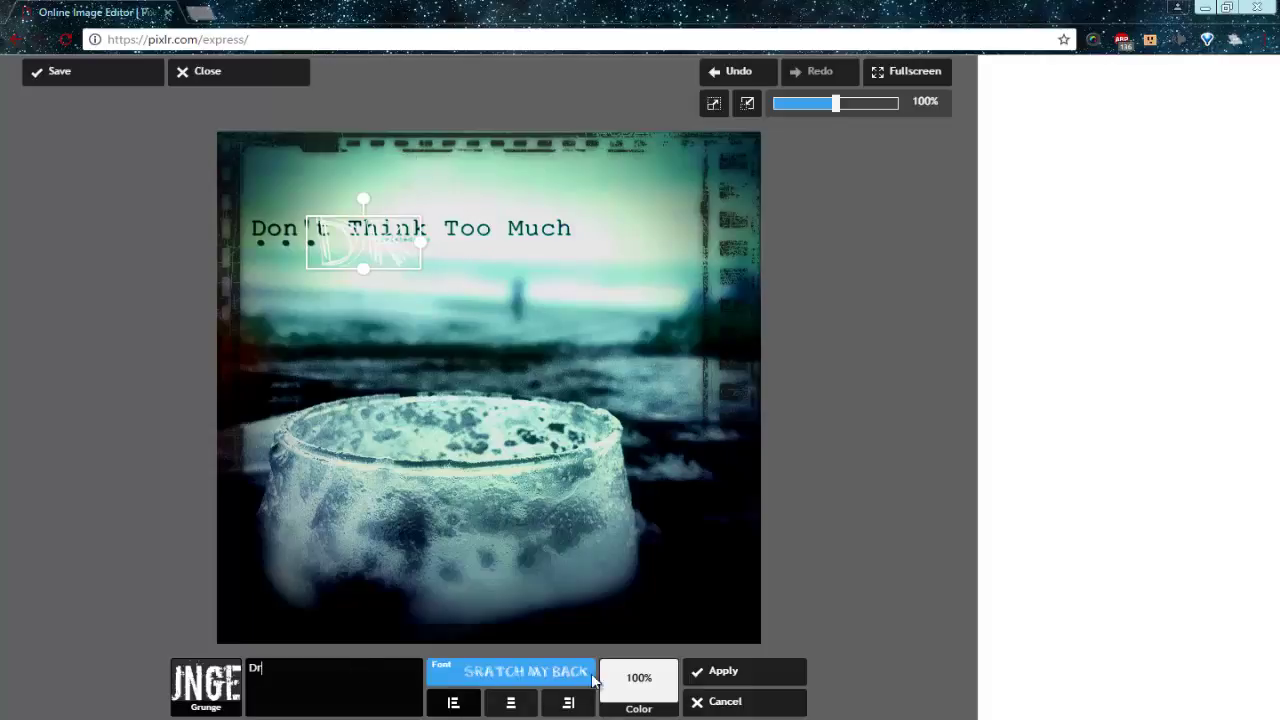
{"action": "left_click", "coordinate": [615, 683]}
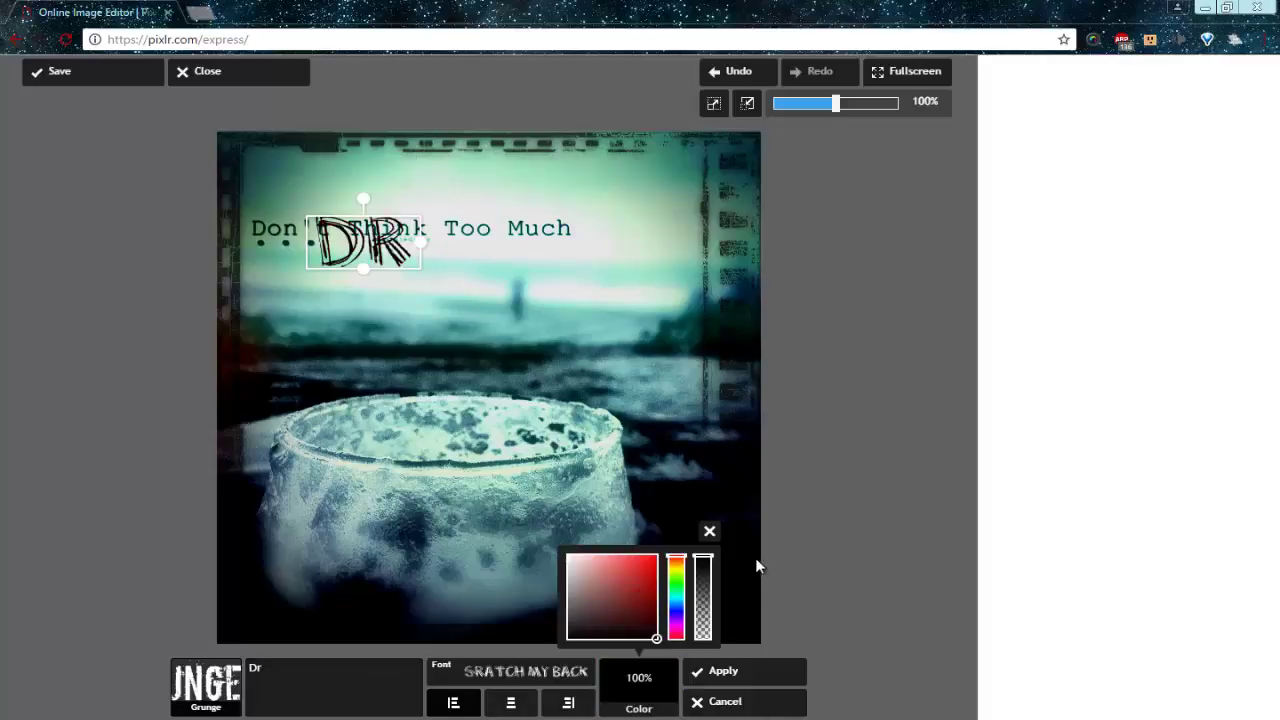
{"action": "left_click", "coordinate": [710, 531]}
{"action": "left_click_drag", "start_coordinate": [420, 241], "coordinate": [357, 234]}
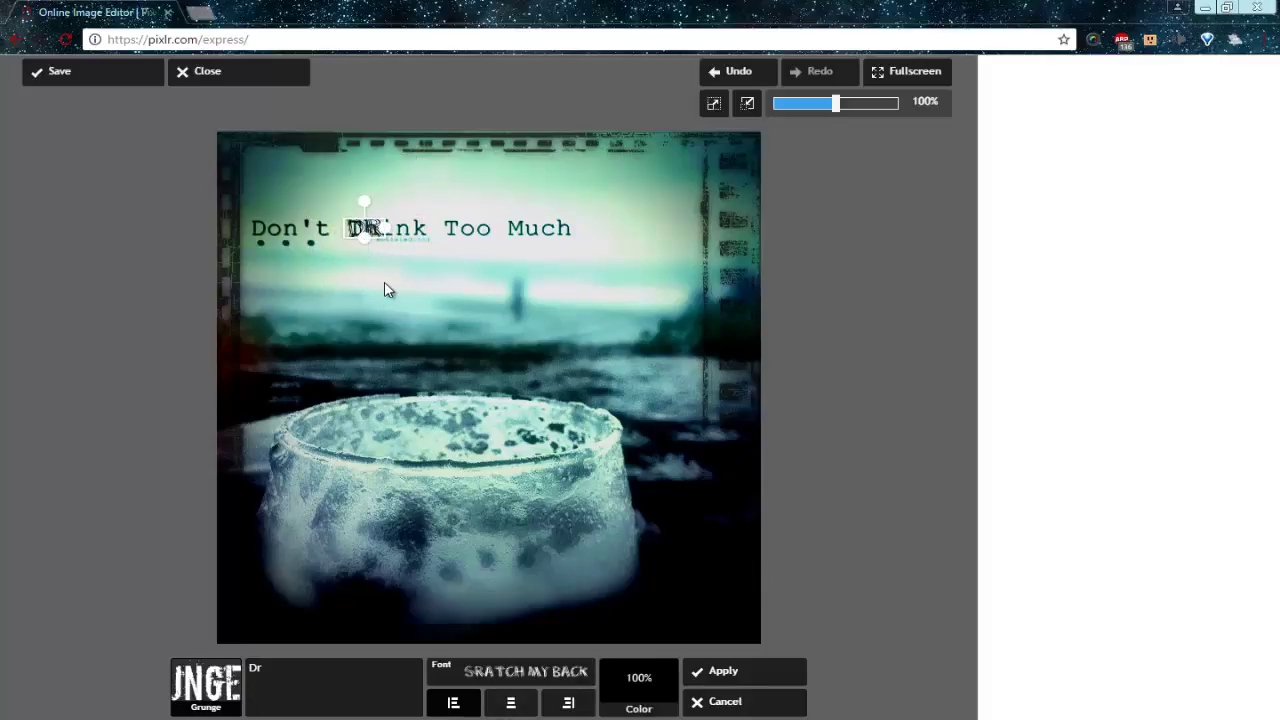
{"action": "left_click", "coordinate": [731, 681]}
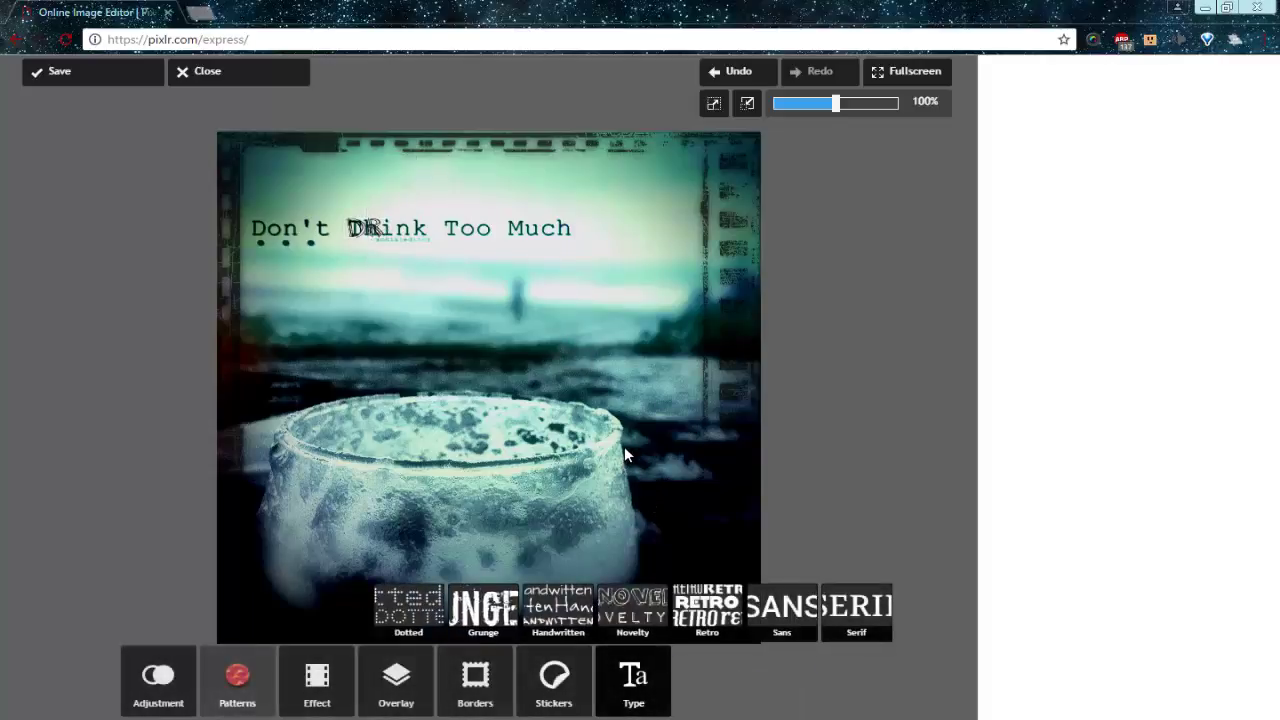
Browse the Serif and Handwritten font lists without adding any text to the photo
{"action": "left_click", "coordinate": [855, 612]}
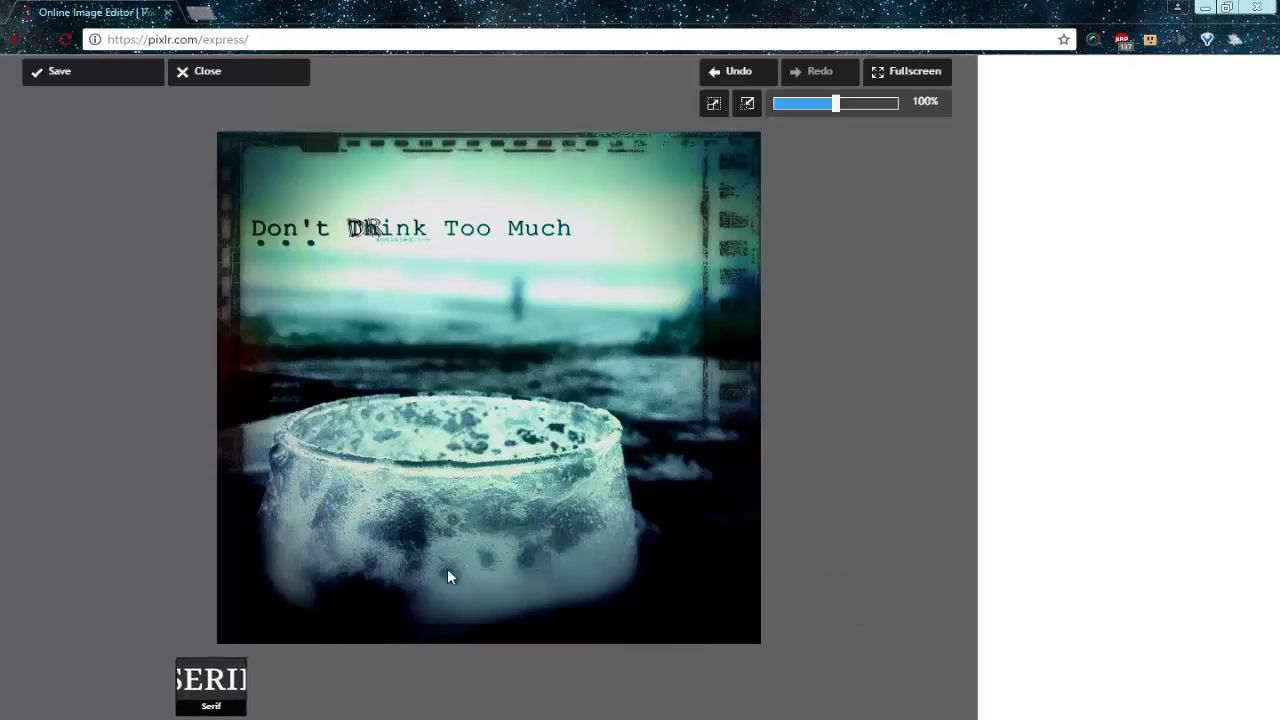
{"action": "left_click", "coordinate": [478, 672]}
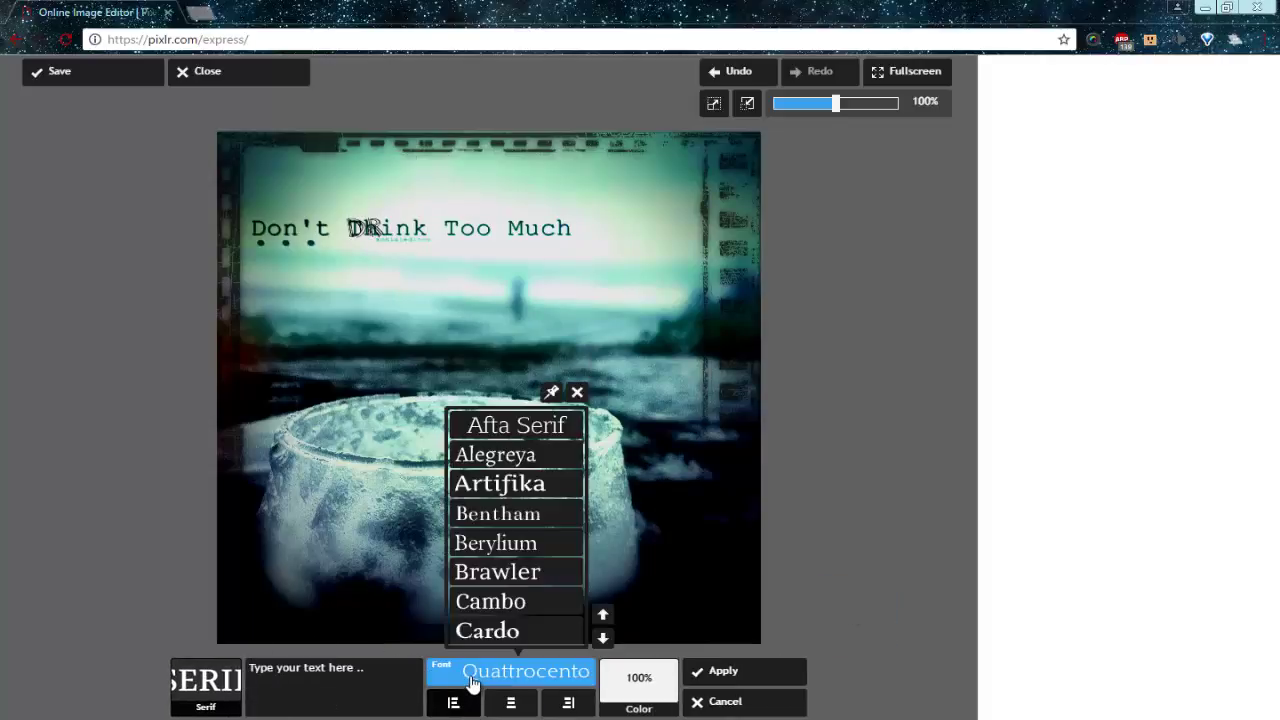
{"action": "left_click", "coordinate": [724, 700]}
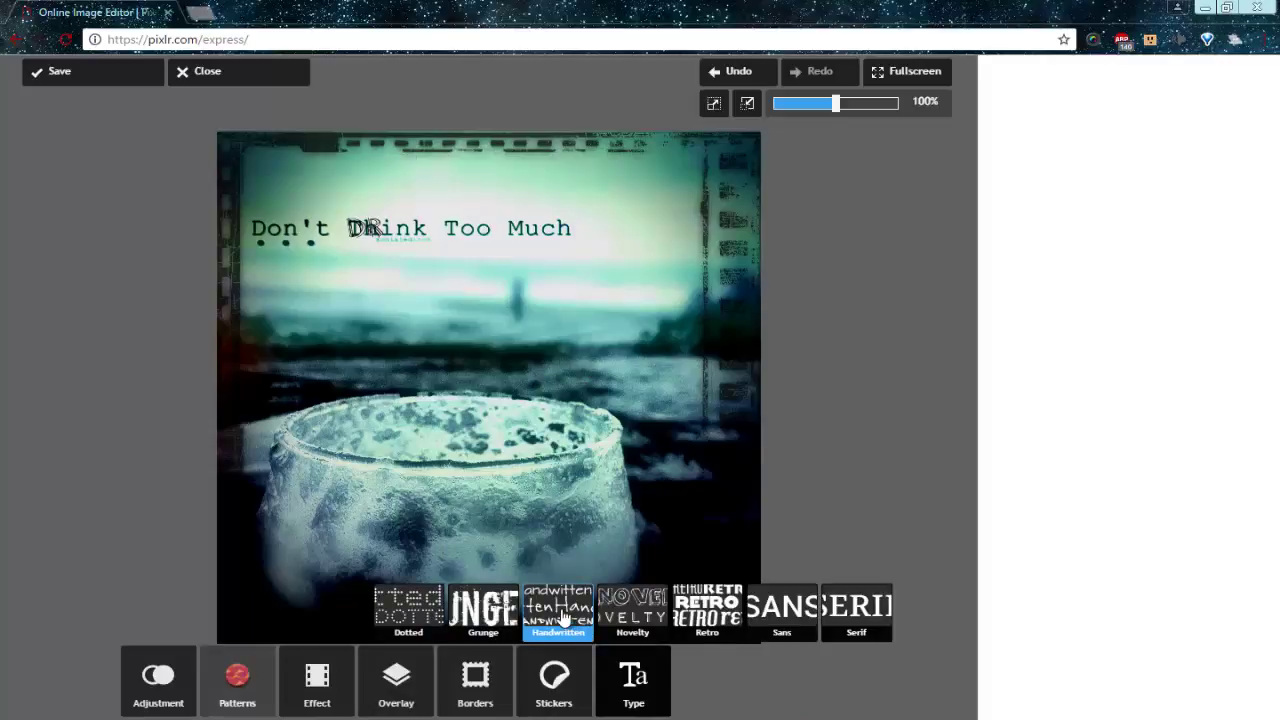
{"action": "left_click", "coordinate": [558, 608]}
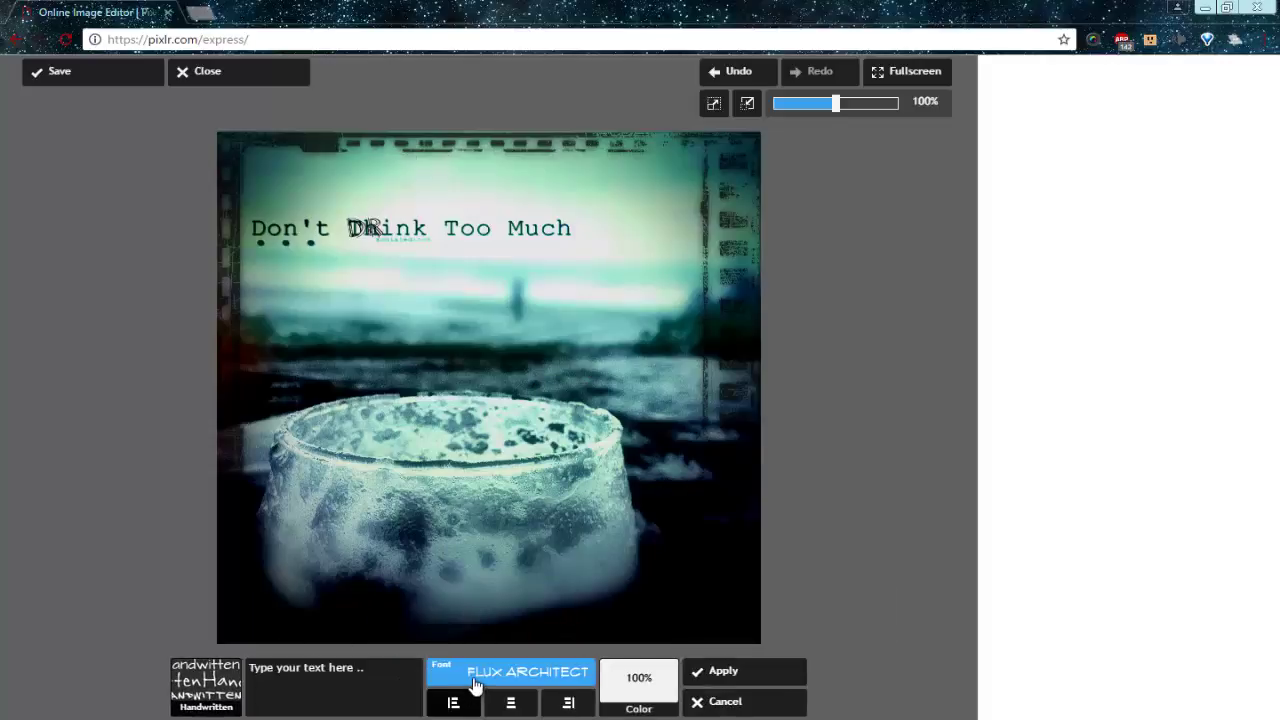
{"action": "left_click", "coordinate": [488, 684]}
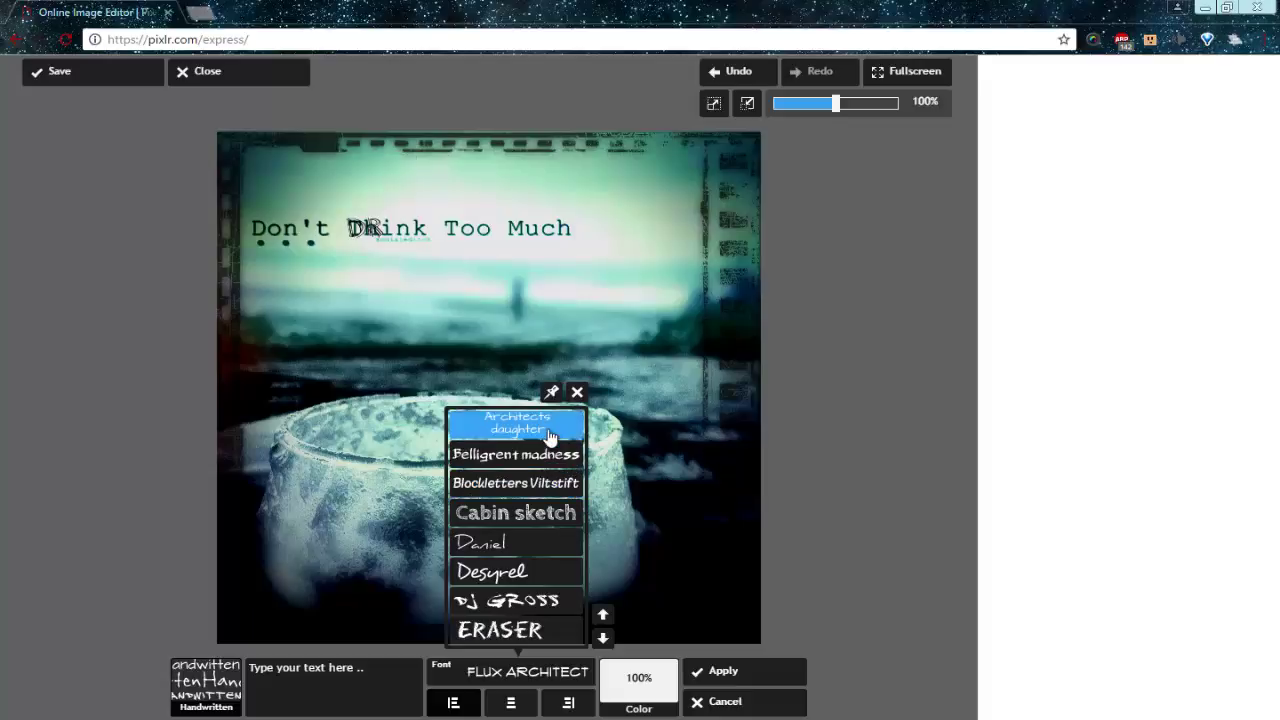
{"action": "left_click", "coordinate": [602, 638]}
{"action": "left_click", "coordinate": [602, 614]}
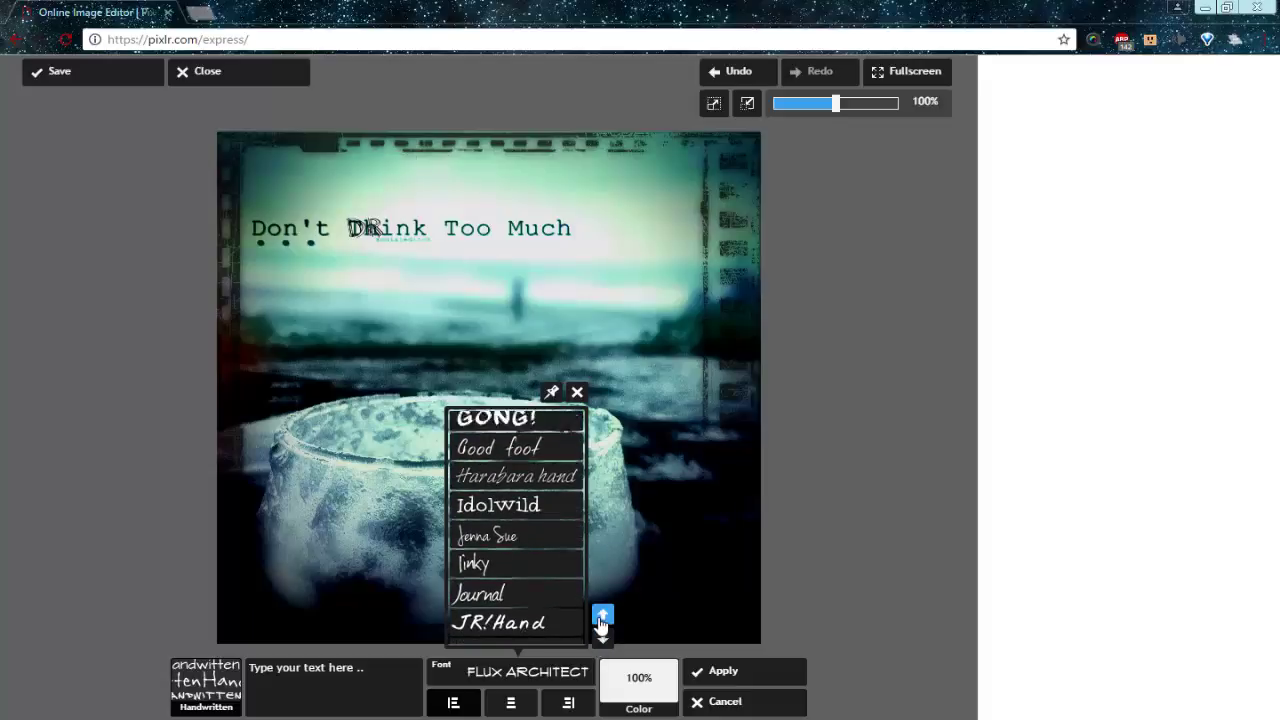
{"action": "left_click", "coordinate": [706, 677]}
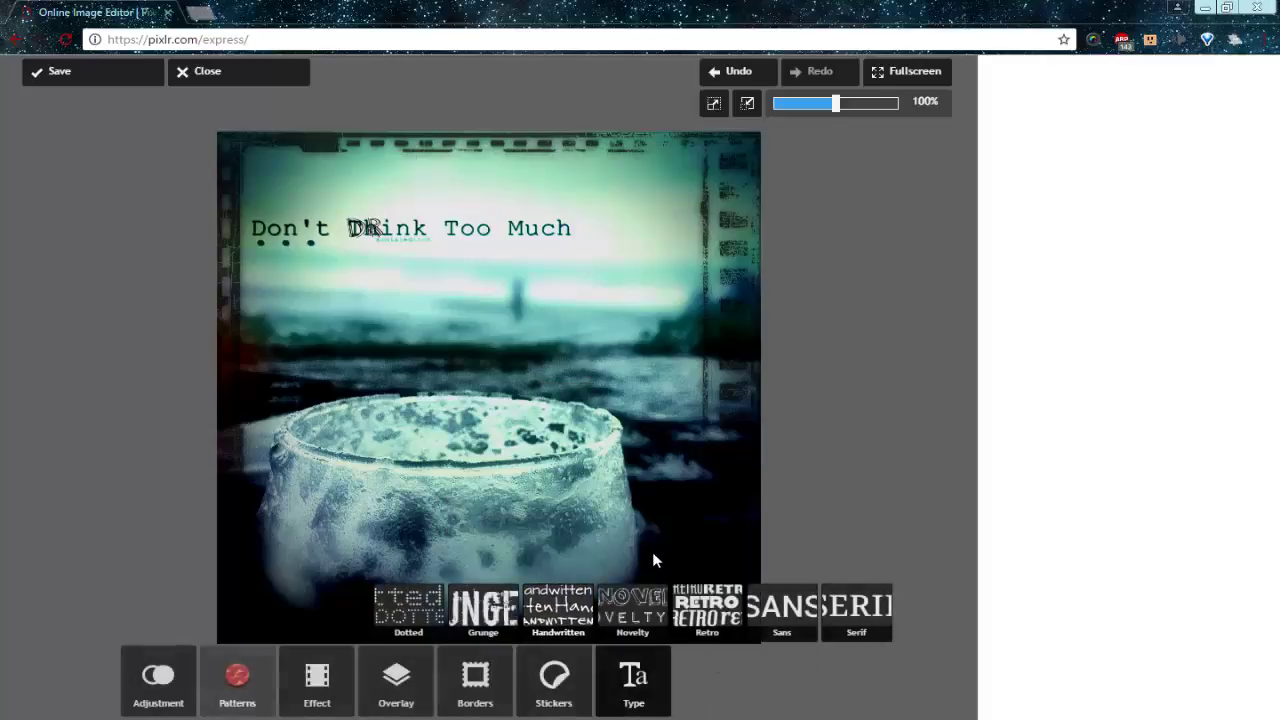
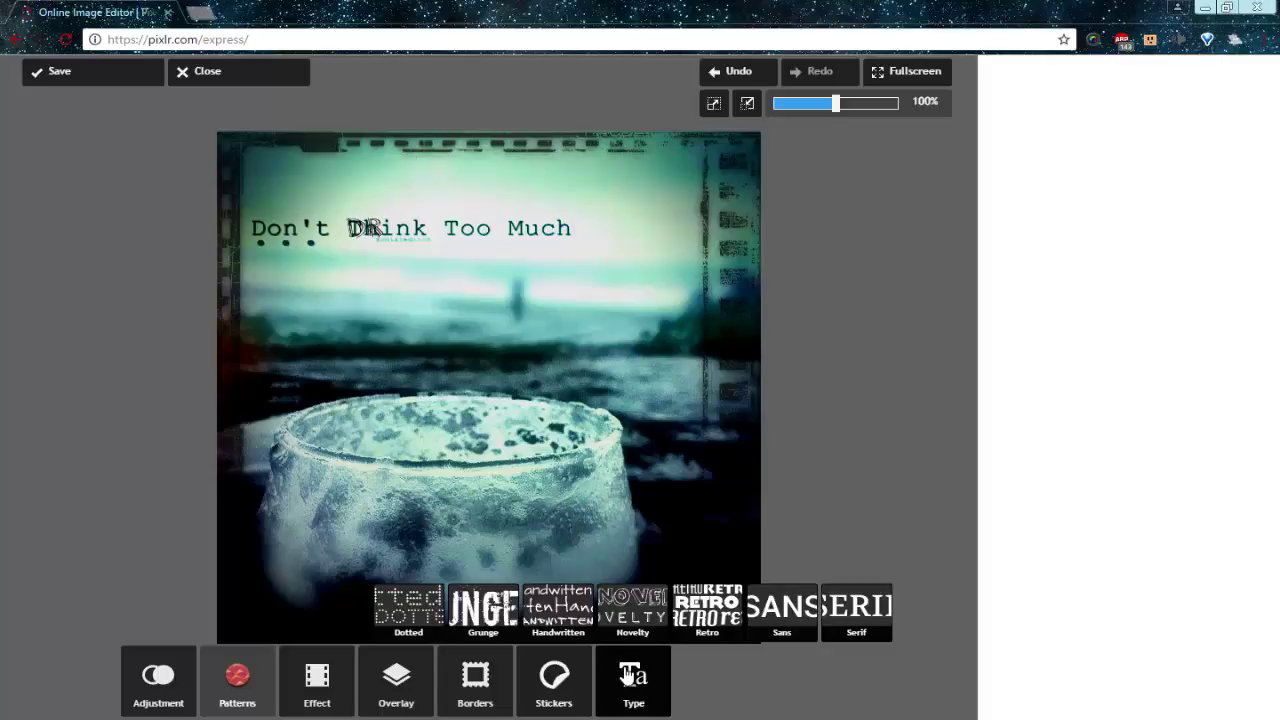
{"action": "left_click", "coordinate": [628, 676]}
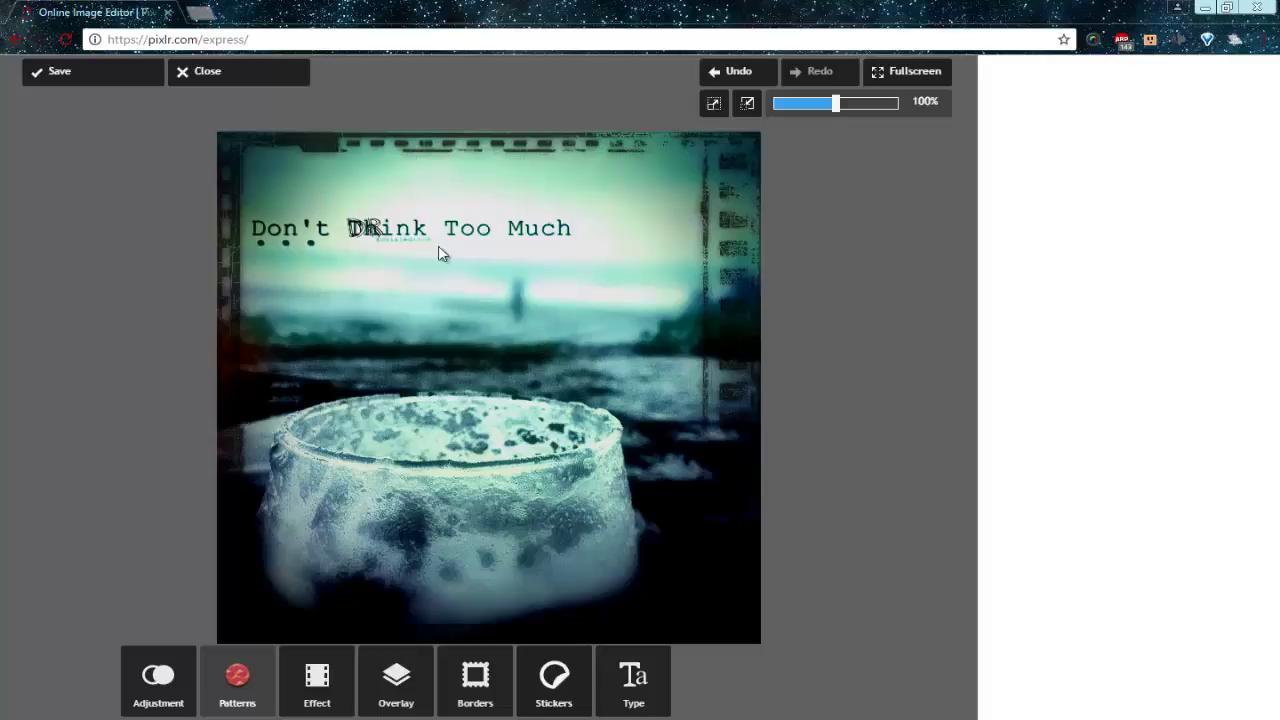
Save the edited photo as erer.jpg at quality 100 in the photoshop folder
{"action": "left_click", "coordinate": [87, 77]}
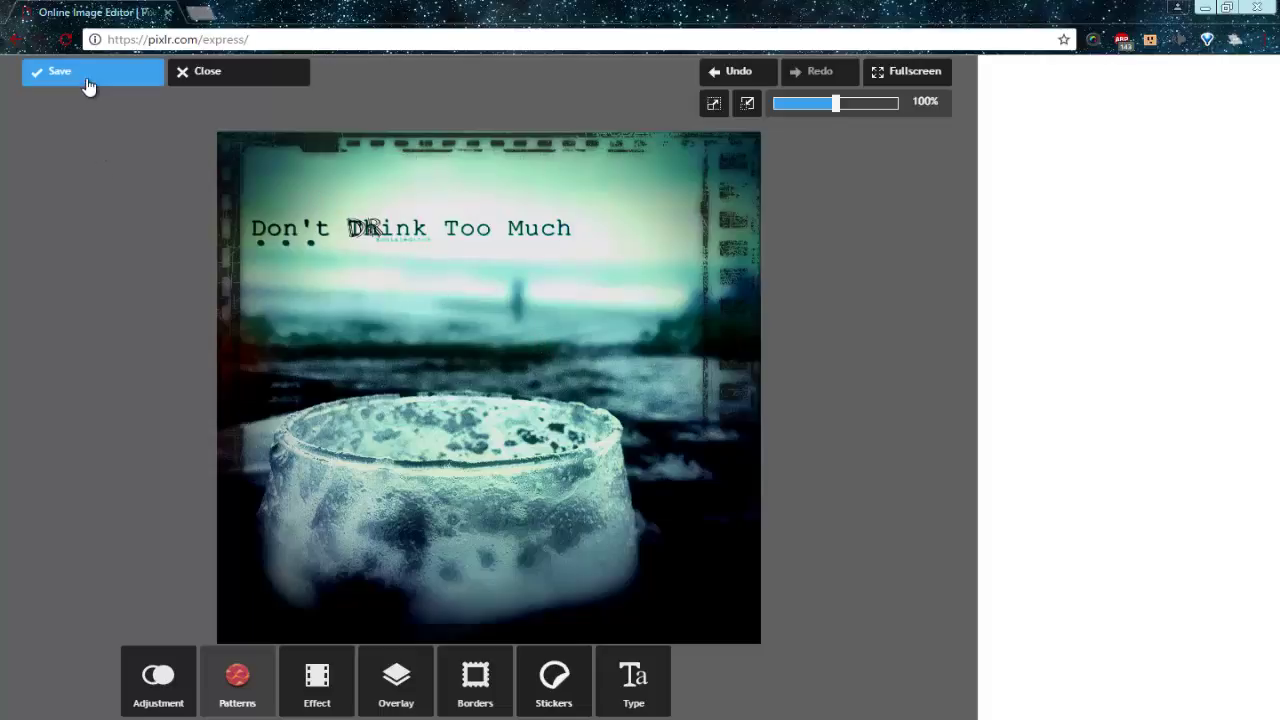
{"action": "double_click", "coordinate": [552, 310]}
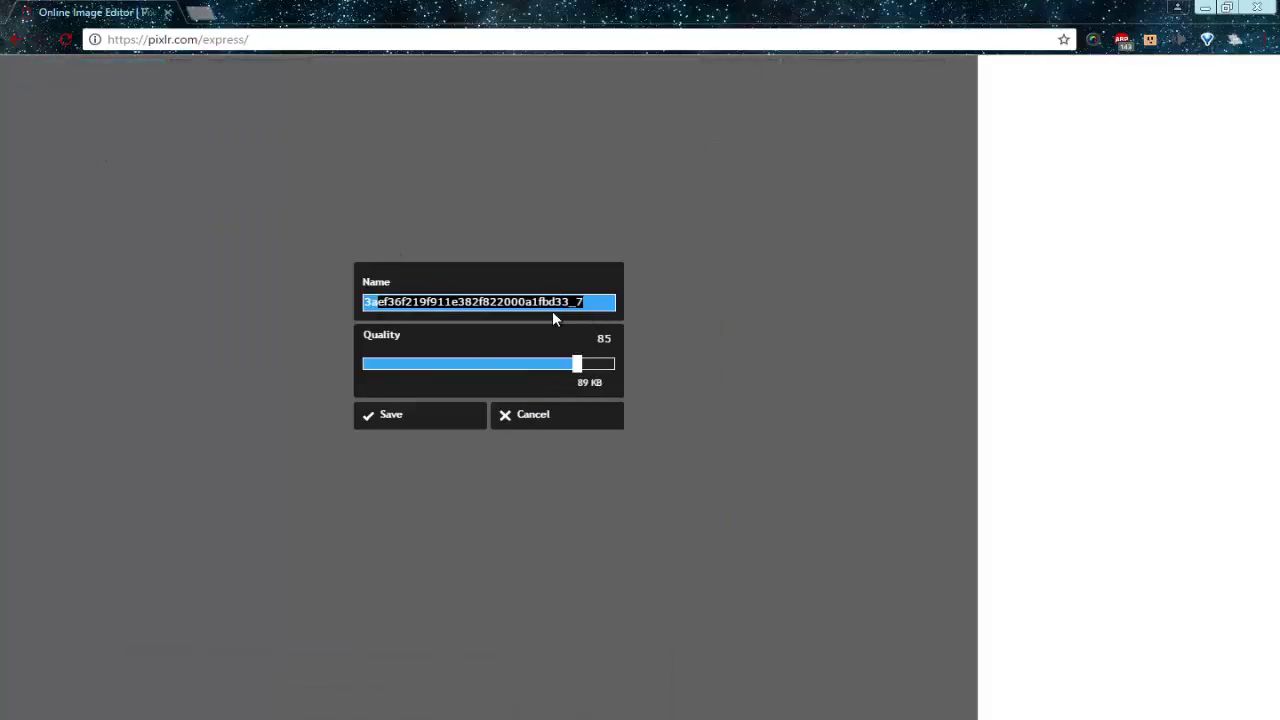
{"action": "key", "text": "BackSpace"}
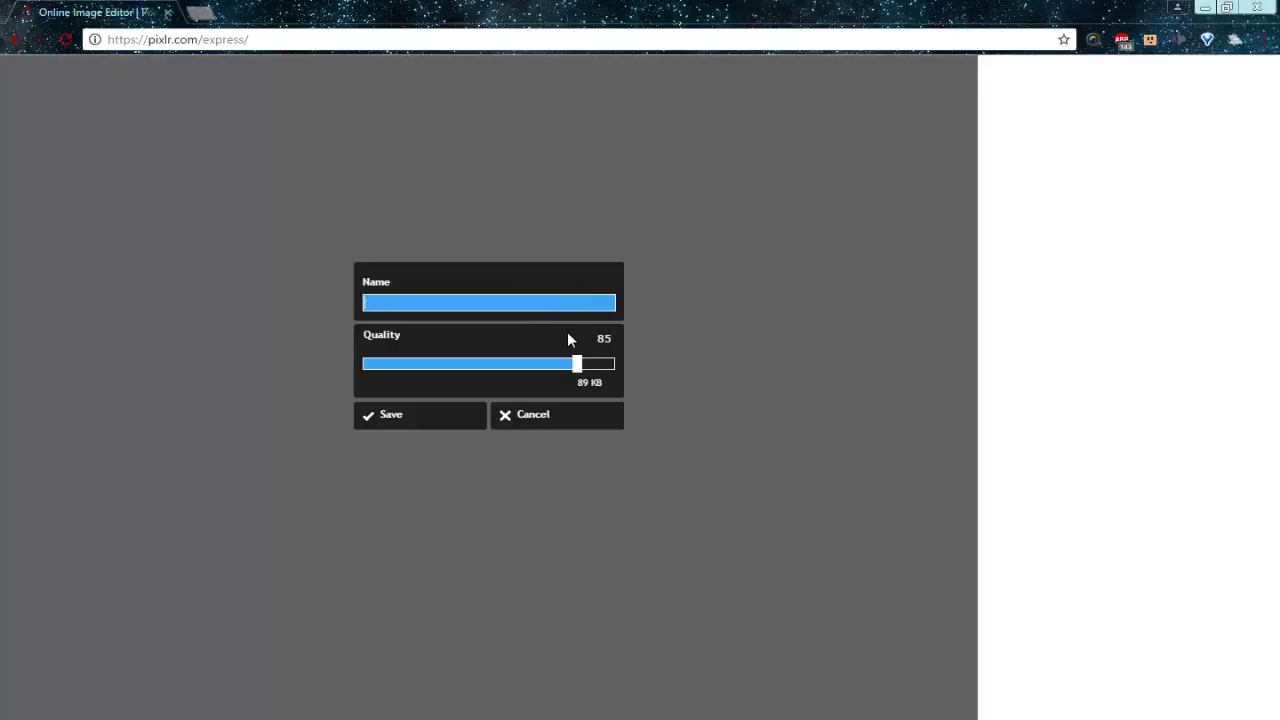
{"action": "type", "text": "erer"}
{"action": "left_click_drag", "start_coordinate": [578, 372], "coordinate": [715, 386]}
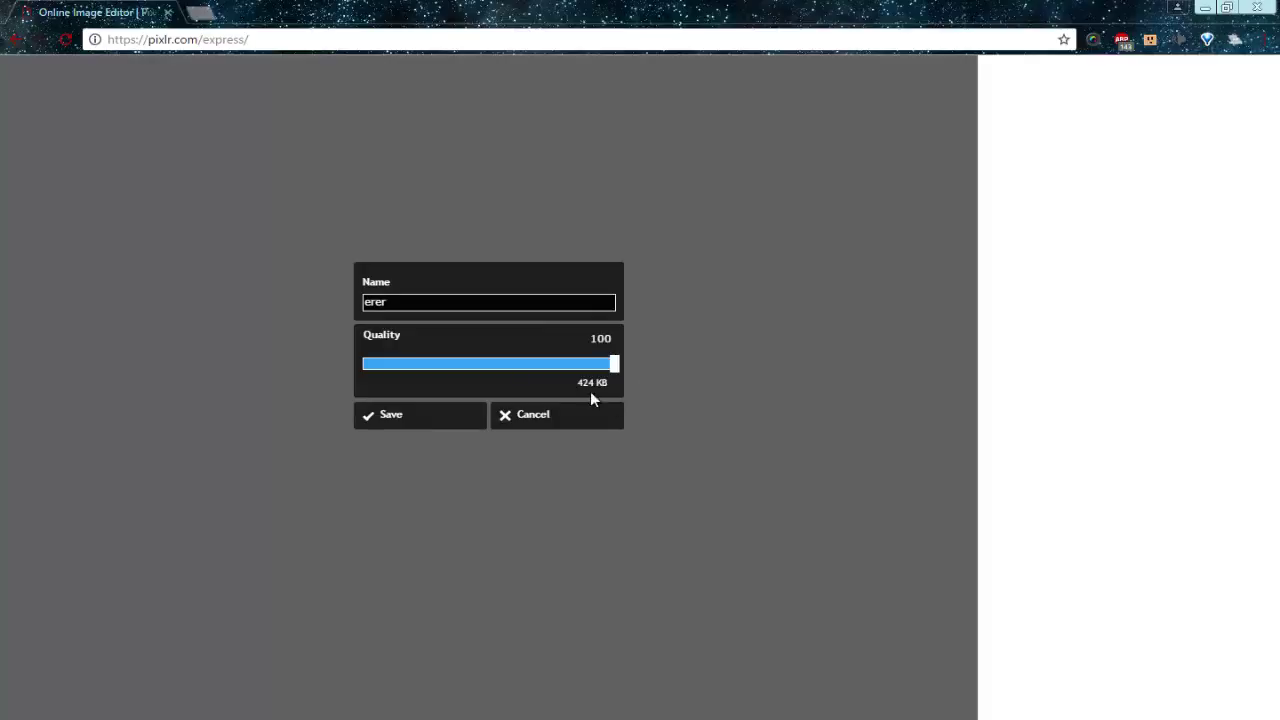
{"action": "left_click_drag", "start_coordinate": [614, 380], "coordinate": [567, 385]}
{"action": "left_click_drag", "start_coordinate": [553, 364], "coordinate": [783, 380]}
{"action": "left_click", "coordinate": [438, 420]}
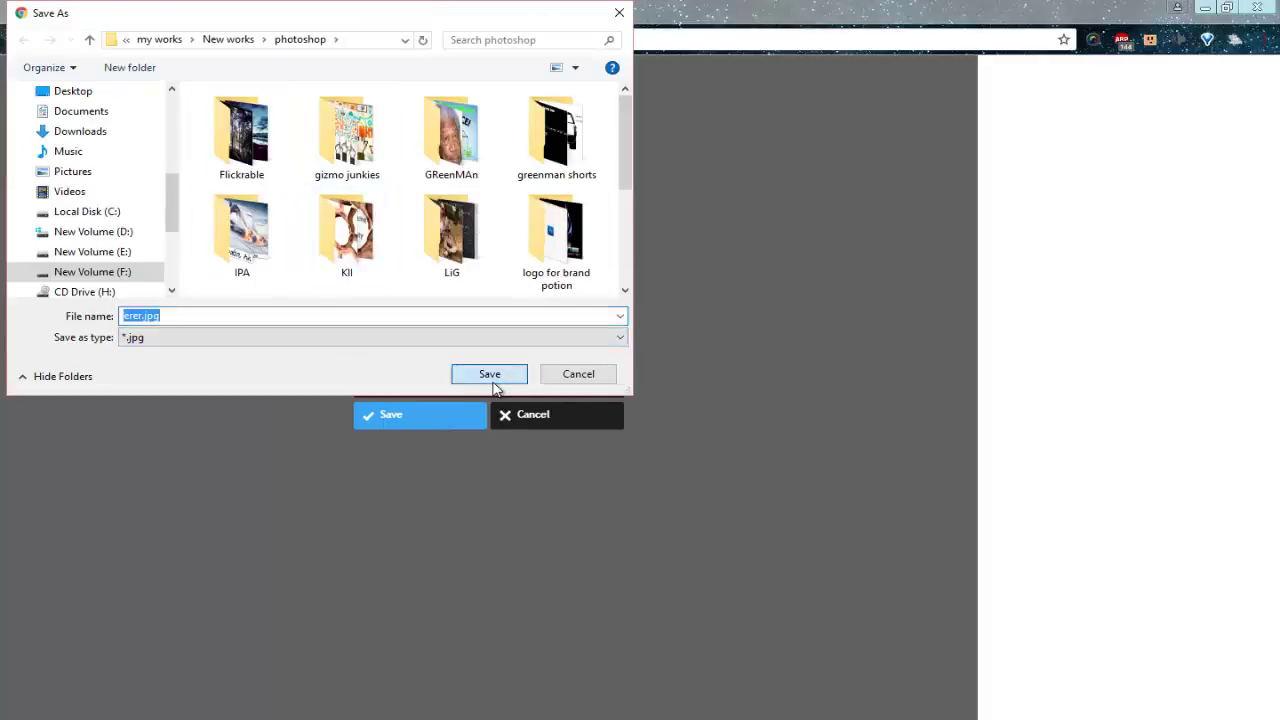
{"action": "left_click", "coordinate": [489, 374]}
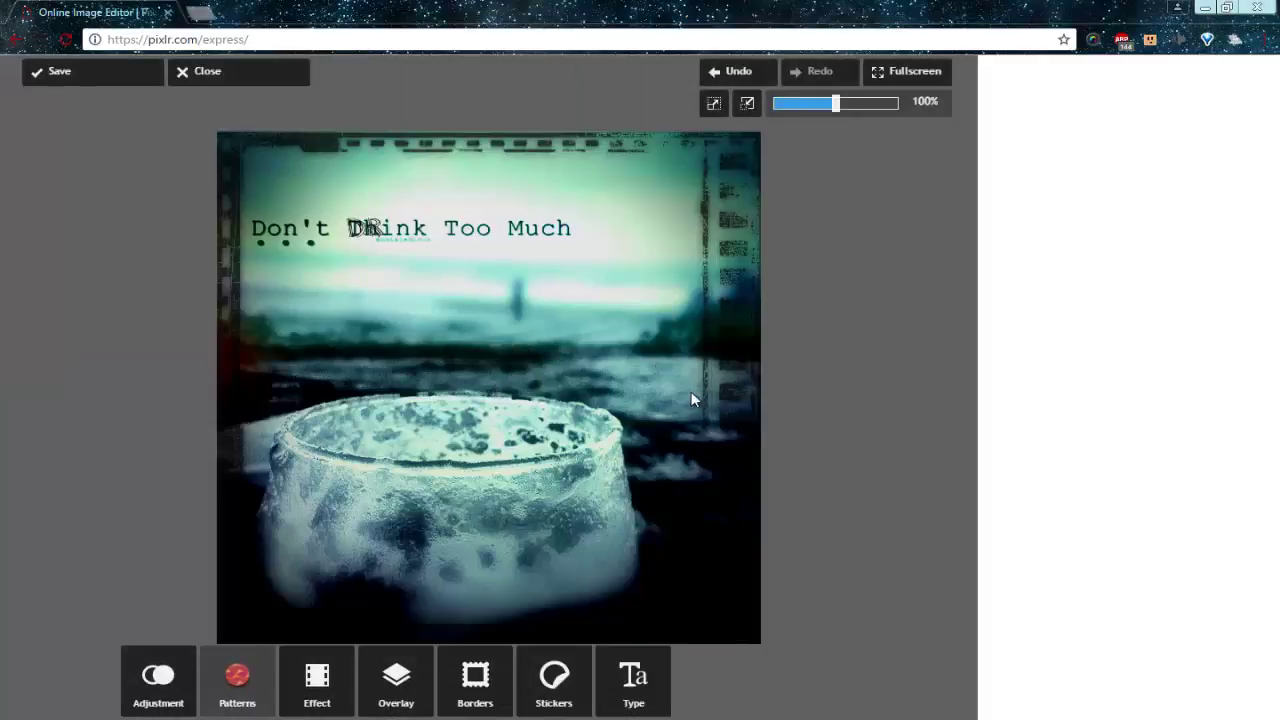
View the saved erer.jpg from the recent files in File Explorer, and close the viewer and the Explorer window
{"action": "key", "text": "super+e"}
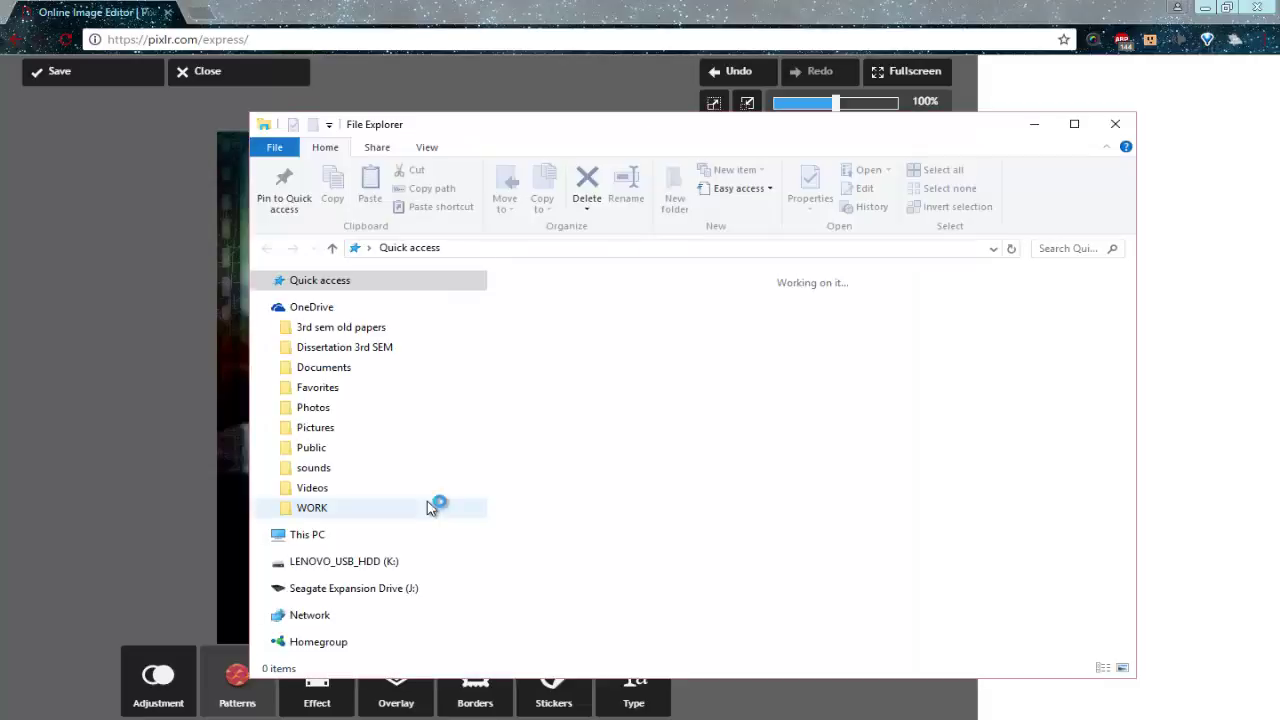
{"action": "scroll", "coordinate": [380, 511], "scroll_direction": "down", "scroll_amount": 4}
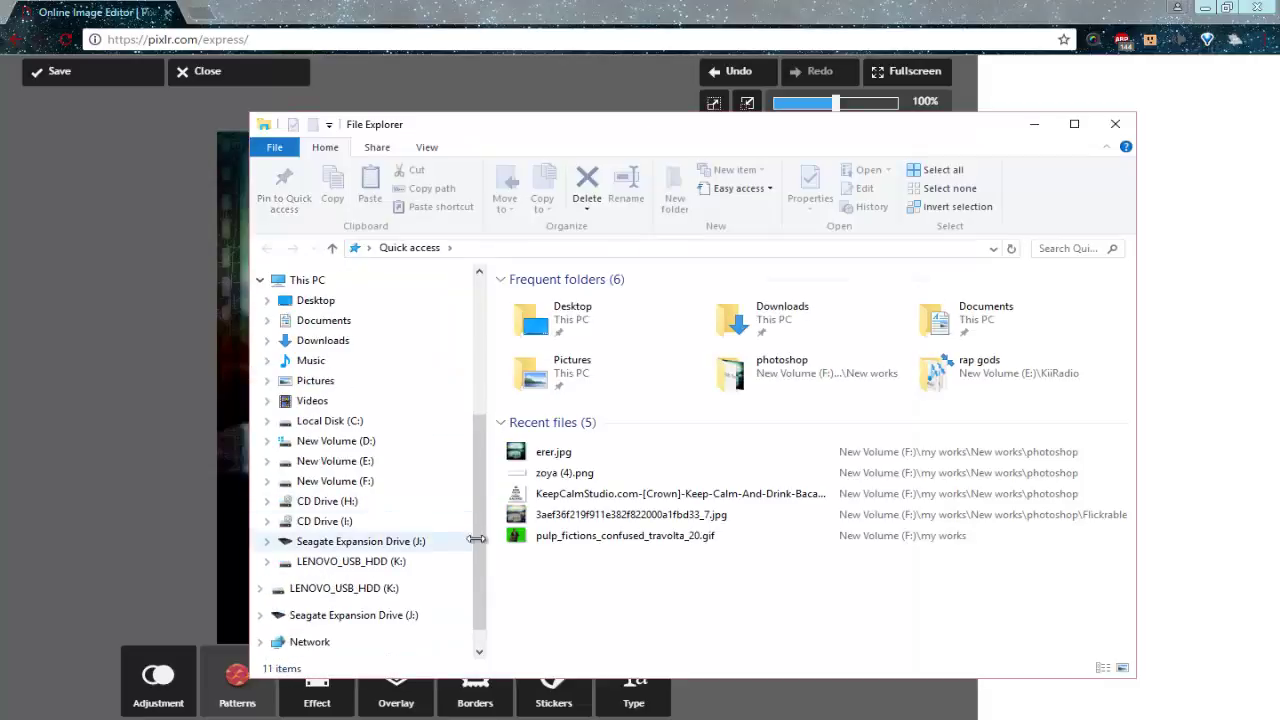
{"action": "left_click", "coordinate": [563, 460]}
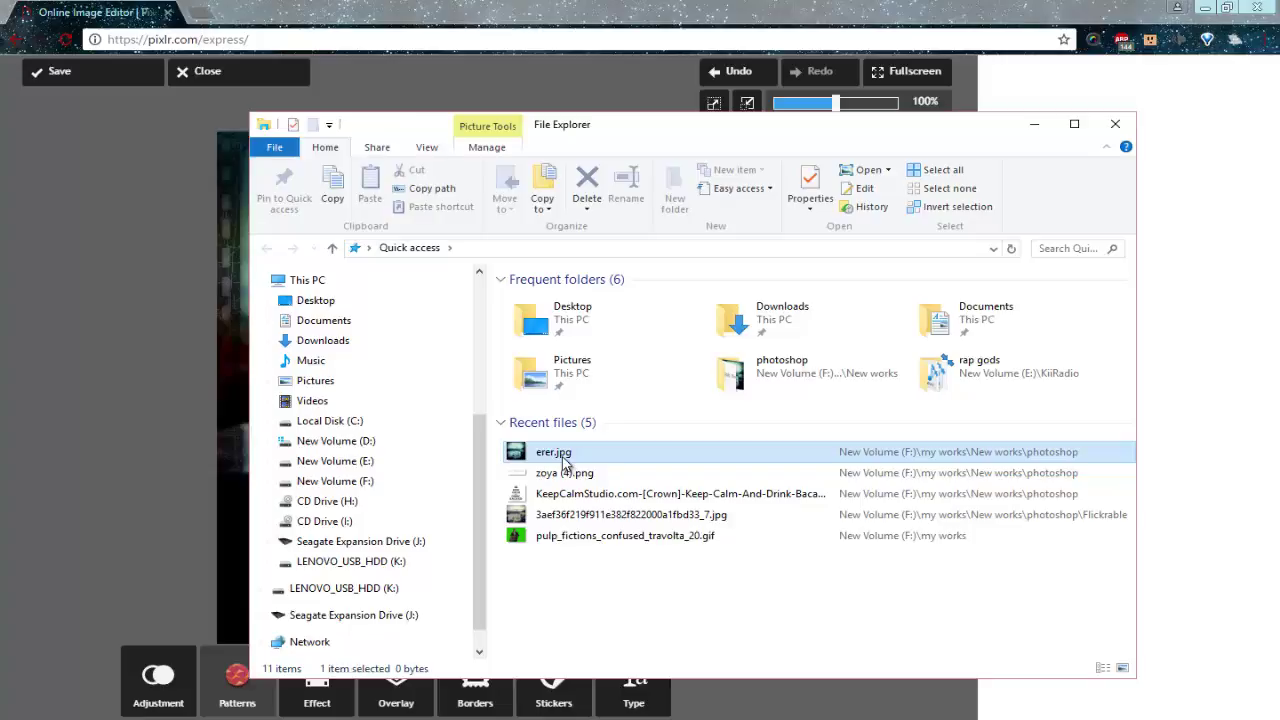
{"action": "double_click", "coordinate": [560, 455]}
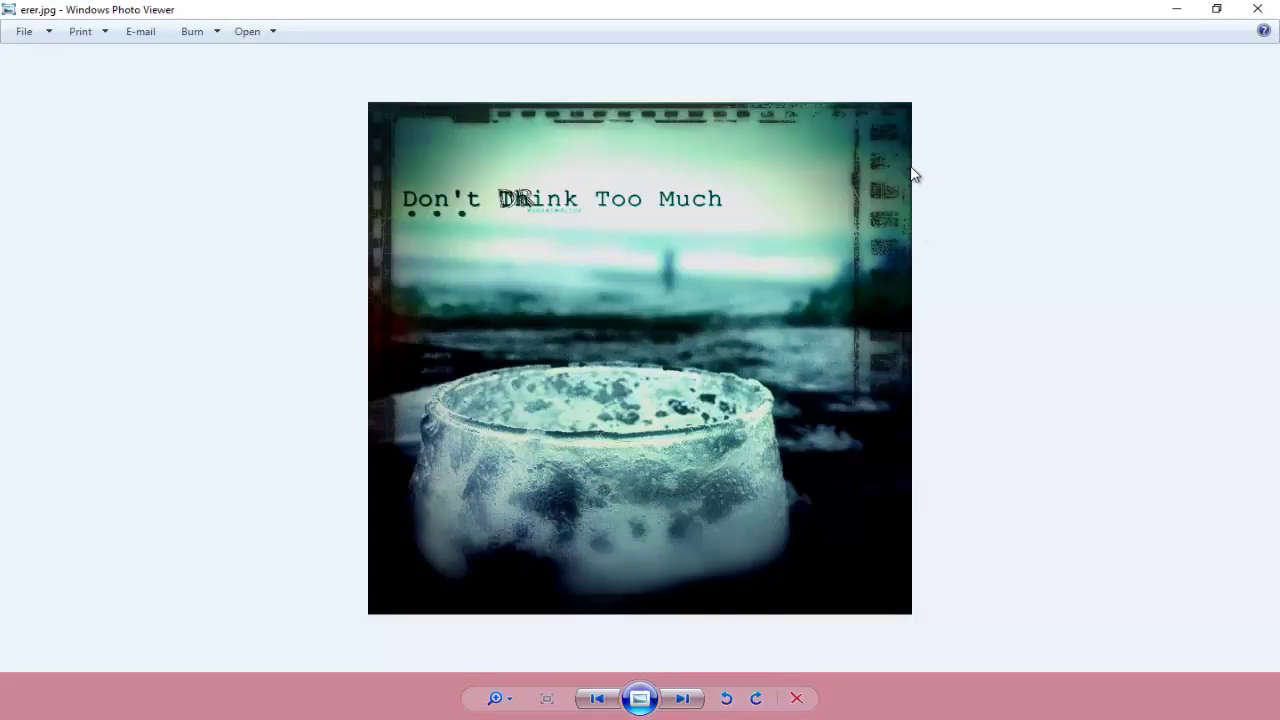
{"action": "left_click", "coordinate": [1257, 9]}
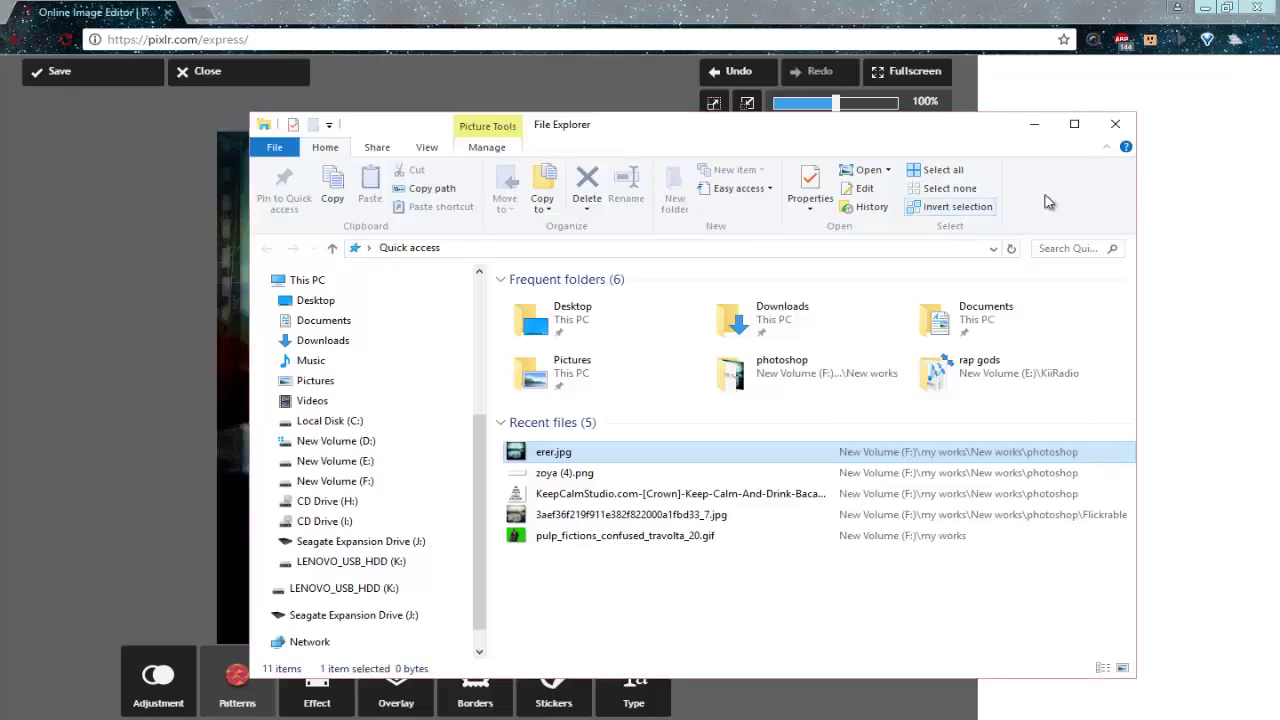
{"action": "left_click", "coordinate": [1115, 123]}
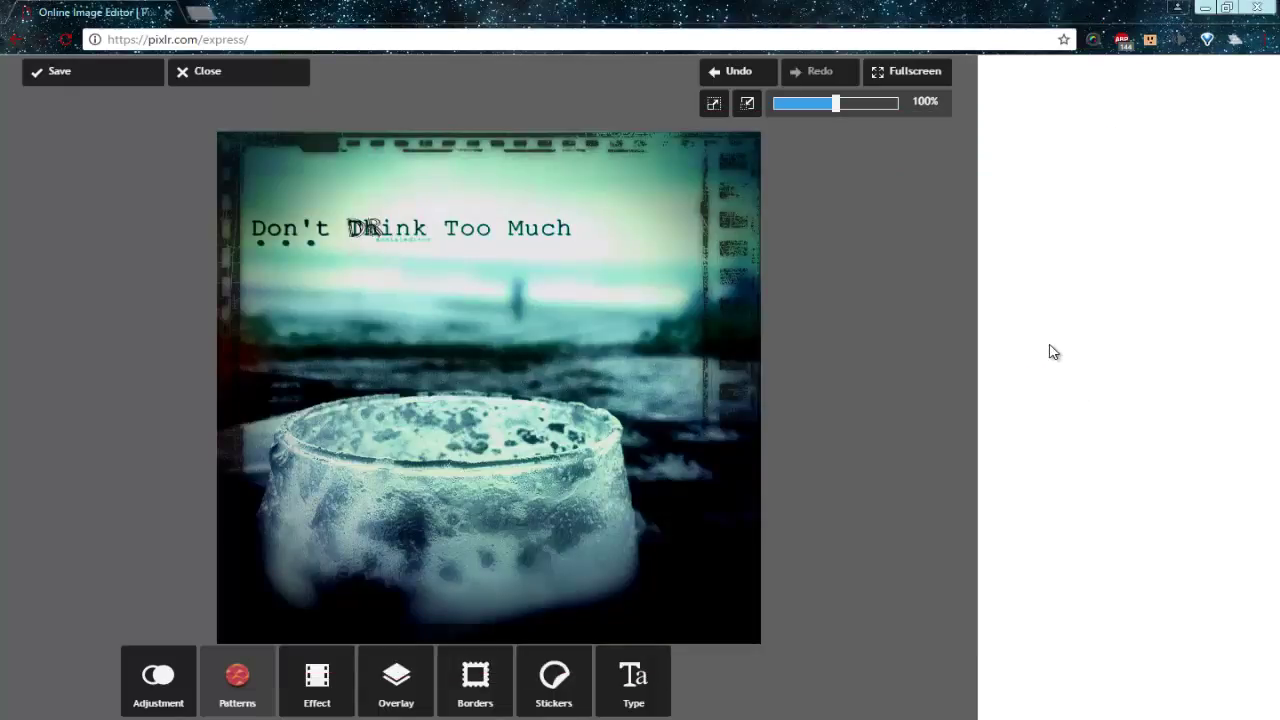